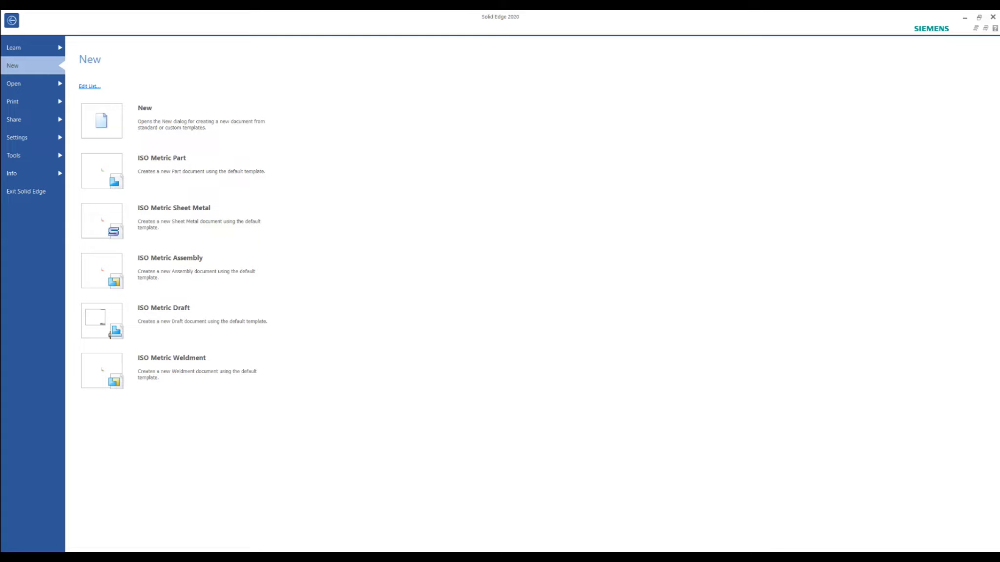
Step: Start an ISO Metric Sheet Metal part and sketch a center rectangle at the origin for a tab
click(178, 210)
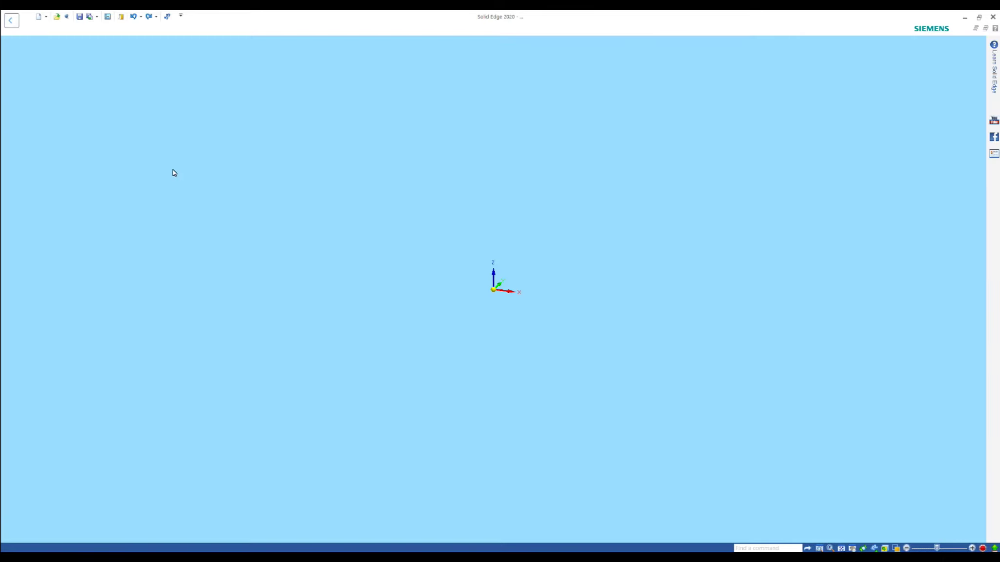
click(197, 49)
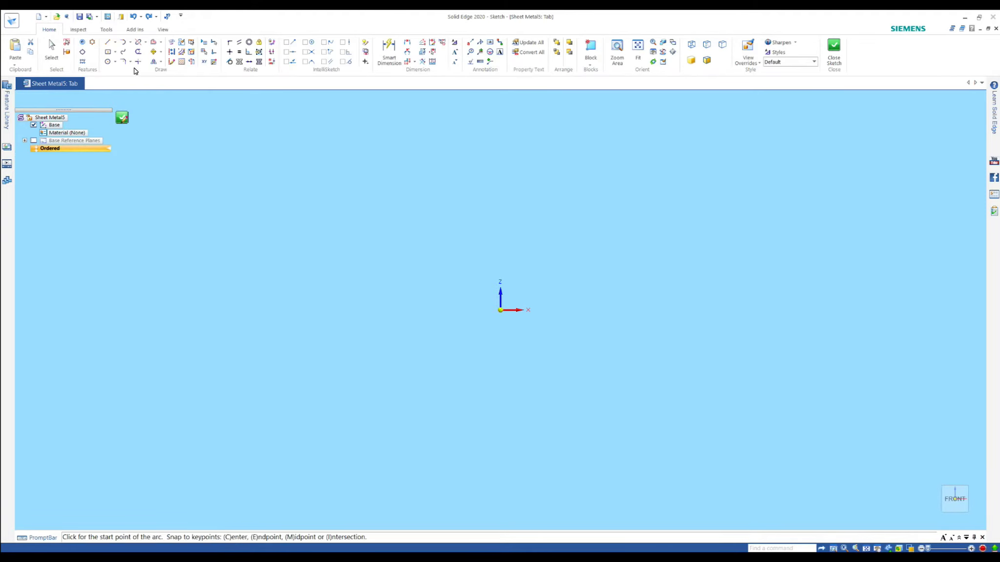
click(108, 51)
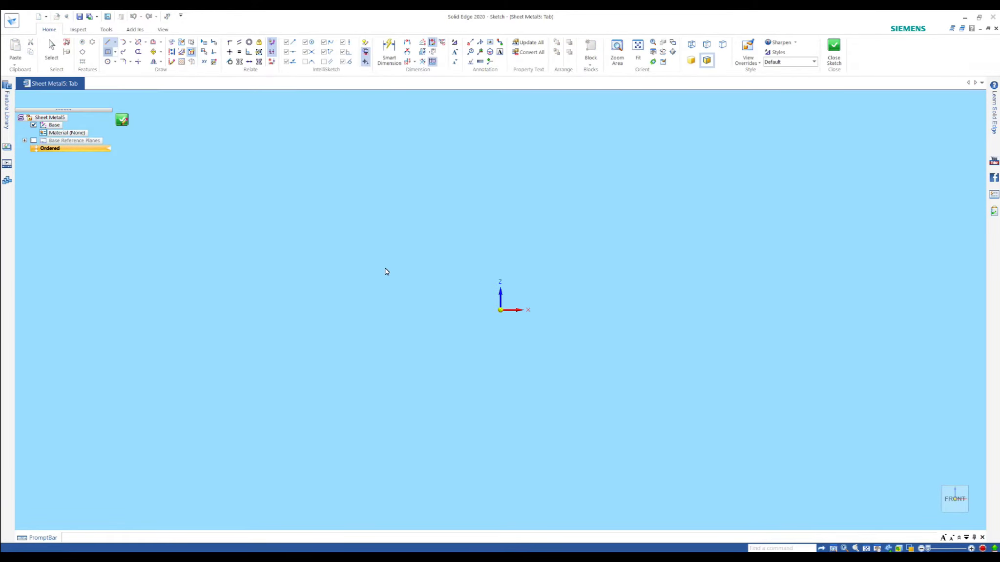
click(500, 310)
click(347, 387)
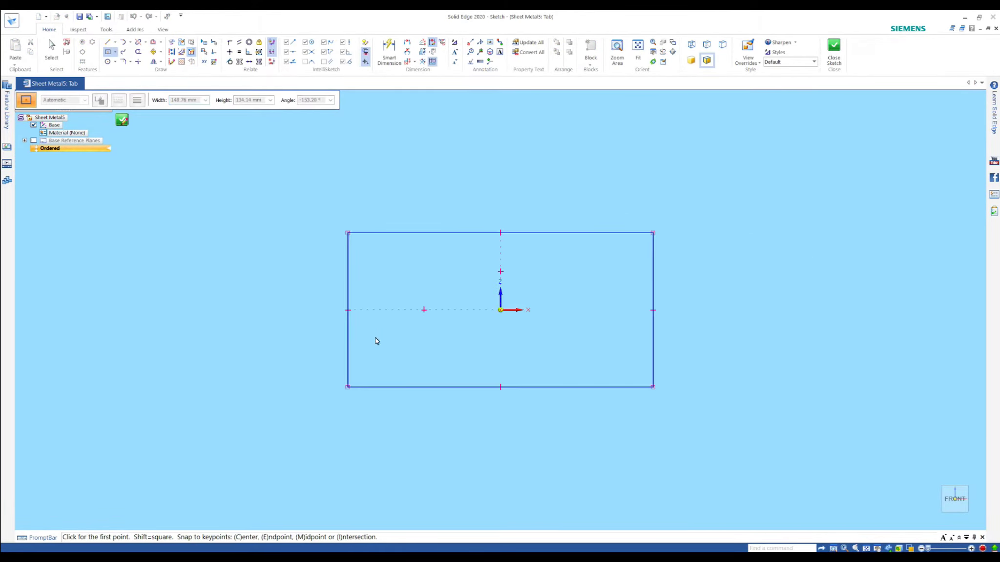
Step: Dimension the rectangle 290 mm wide and 120 mm tall
click(389, 51)
click(420, 233)
click(427, 196)
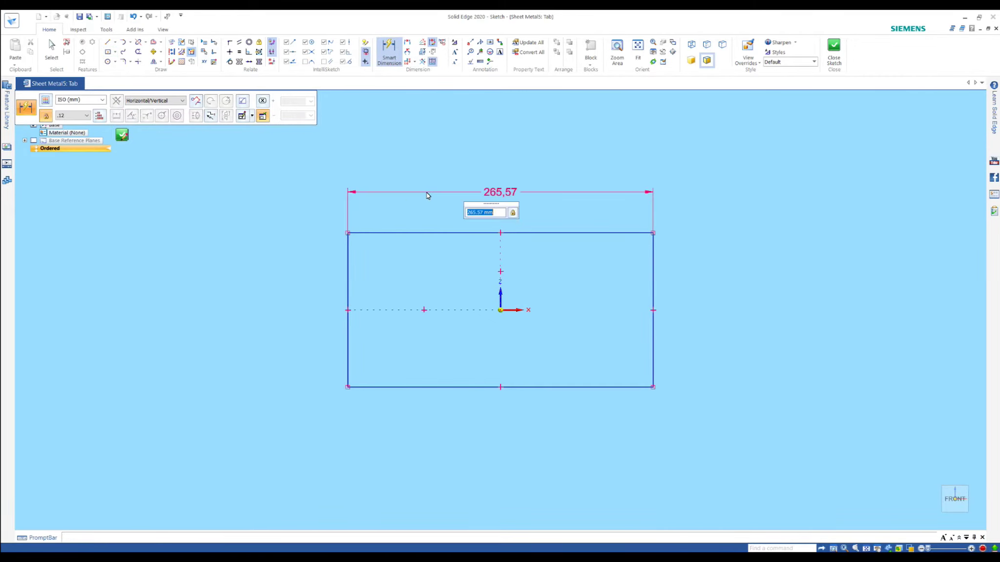
text(290)
key(Return)
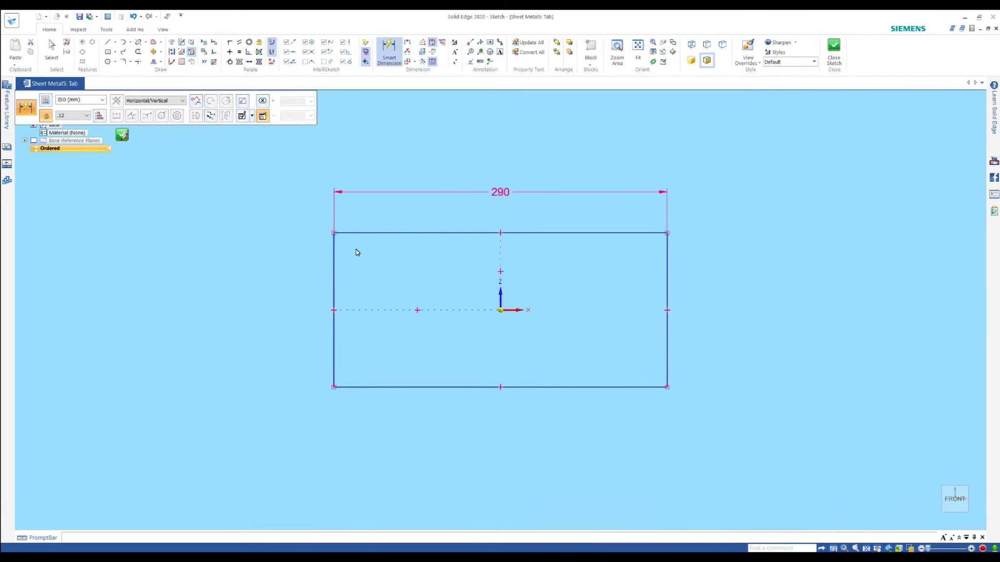
click(334, 259)
click(291, 267)
text(120)
key(Return)
key(Escape)
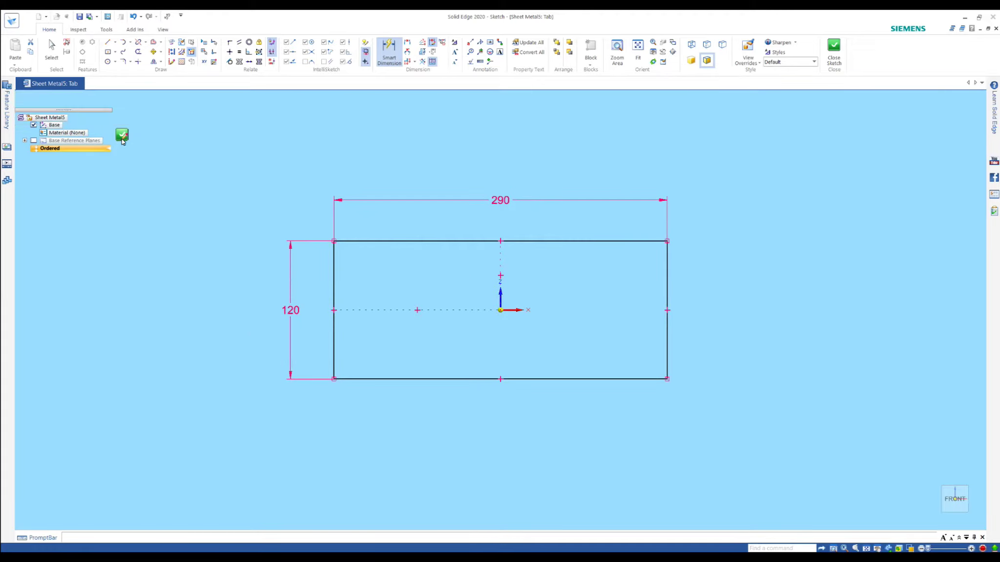
Step: Close the sketch and create the tab as a 5 mm thick plate
click(121, 135)
right_click(105, 209)
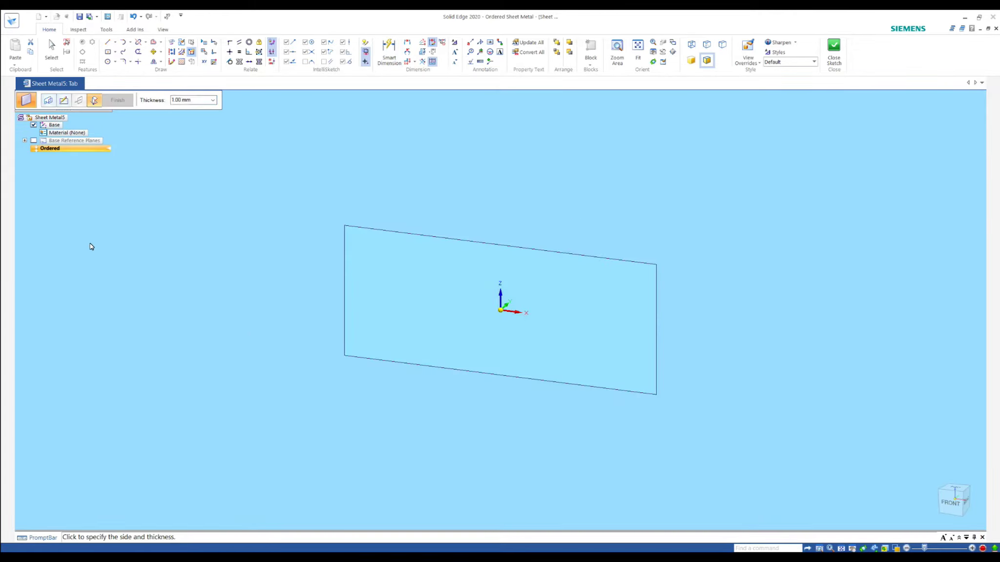
key(Return)
click(83, 265)
click(118, 100)
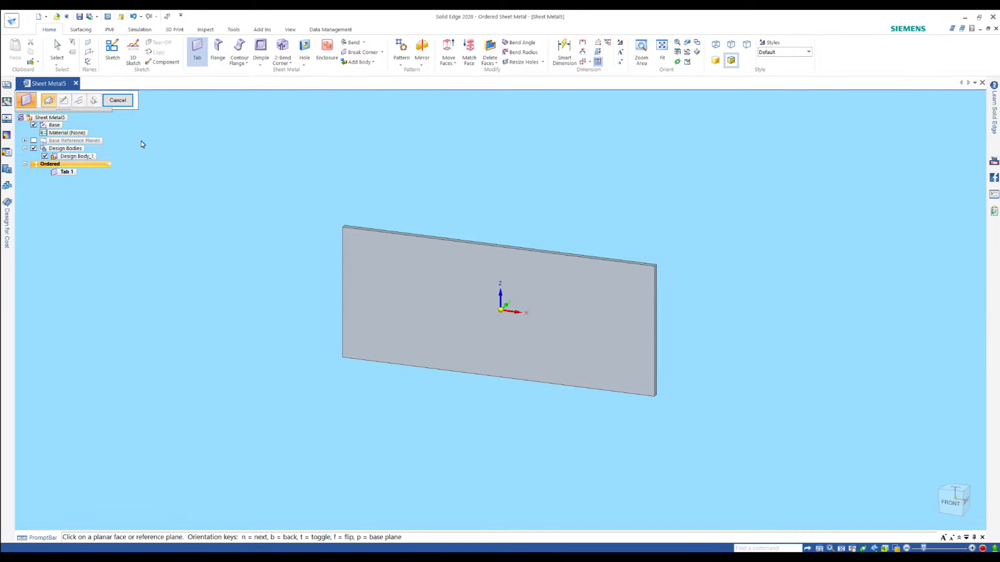
key(Escape)
double_click(80, 136)
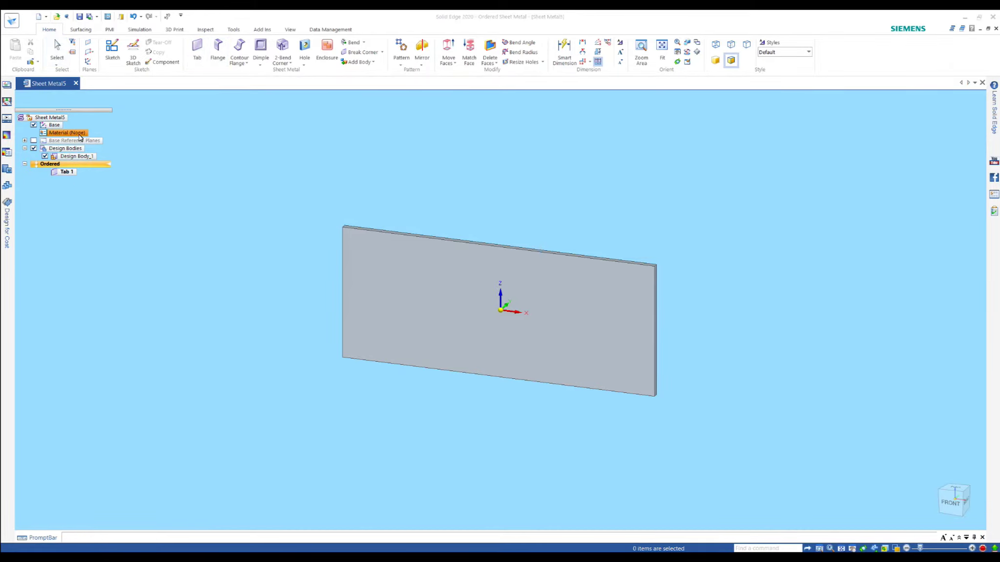
Step: Apply Steel with a 5 mm bend radius to the model and save it as Fairlead Flange.psm
click(264, 230)
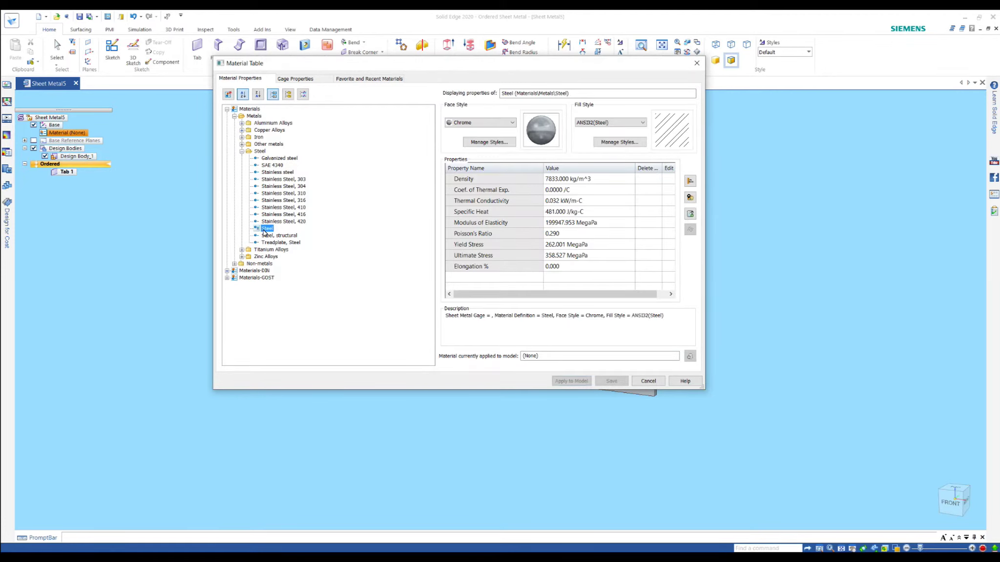
click(287, 80)
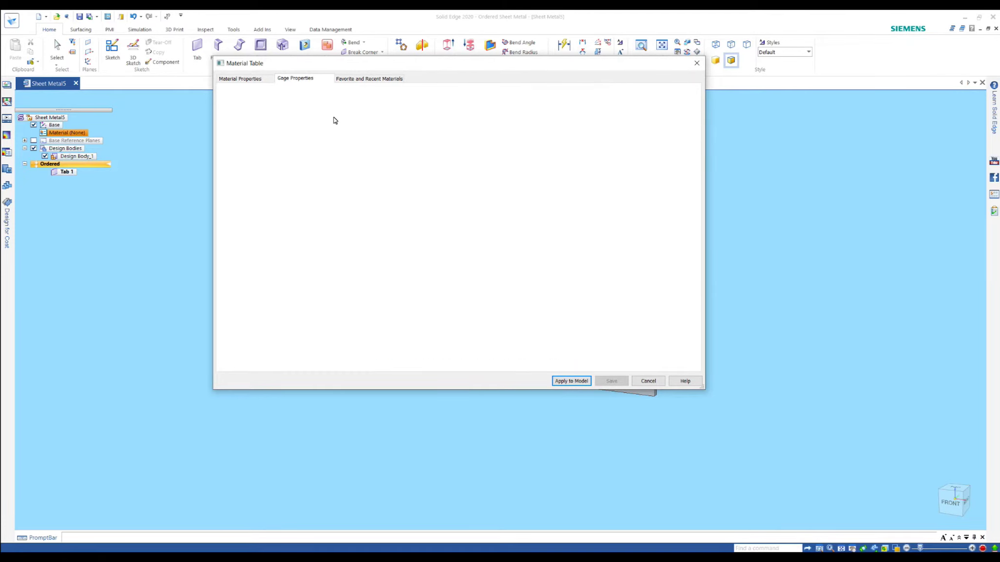
double_click(514, 209)
text(5)
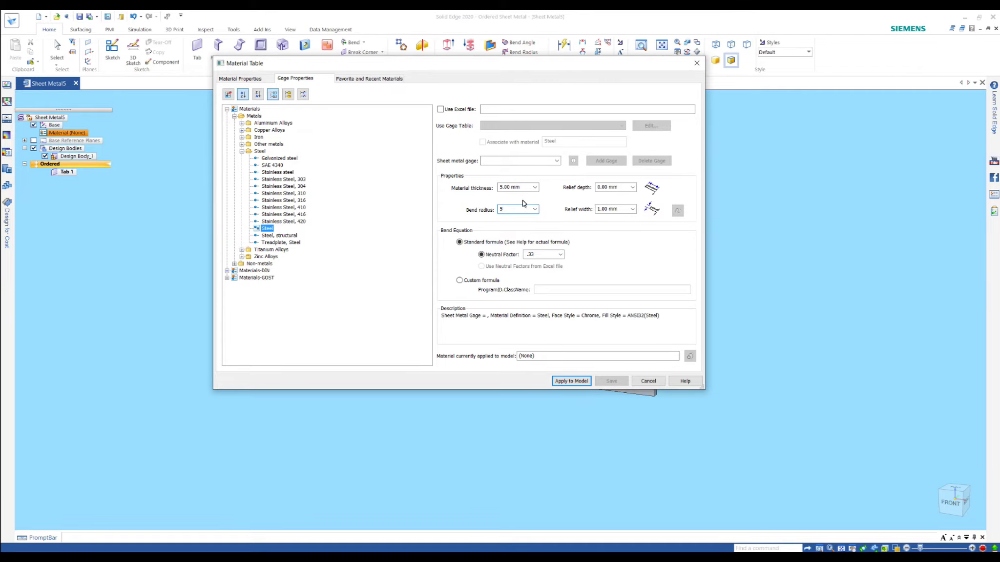
key(Return)
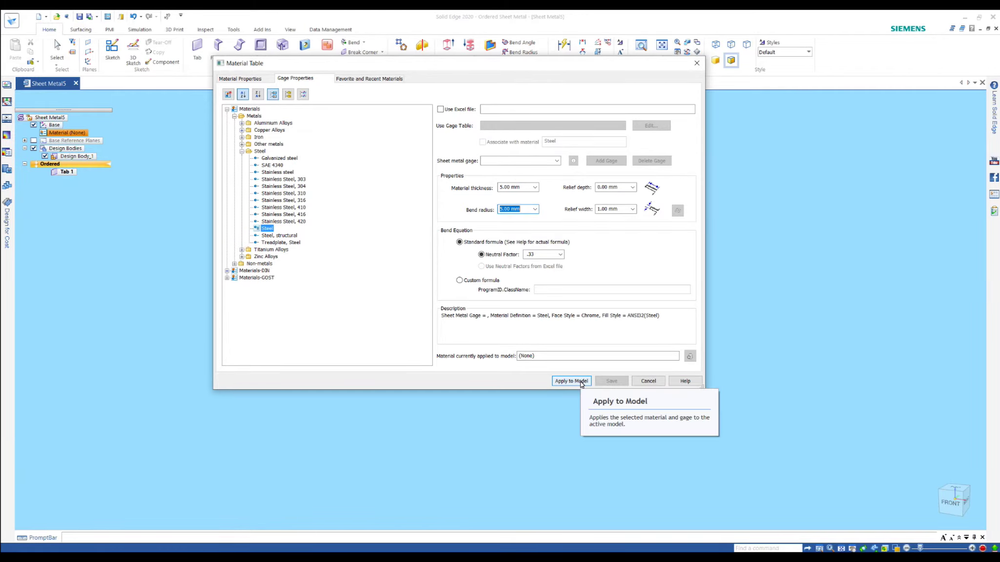
click(580, 383)
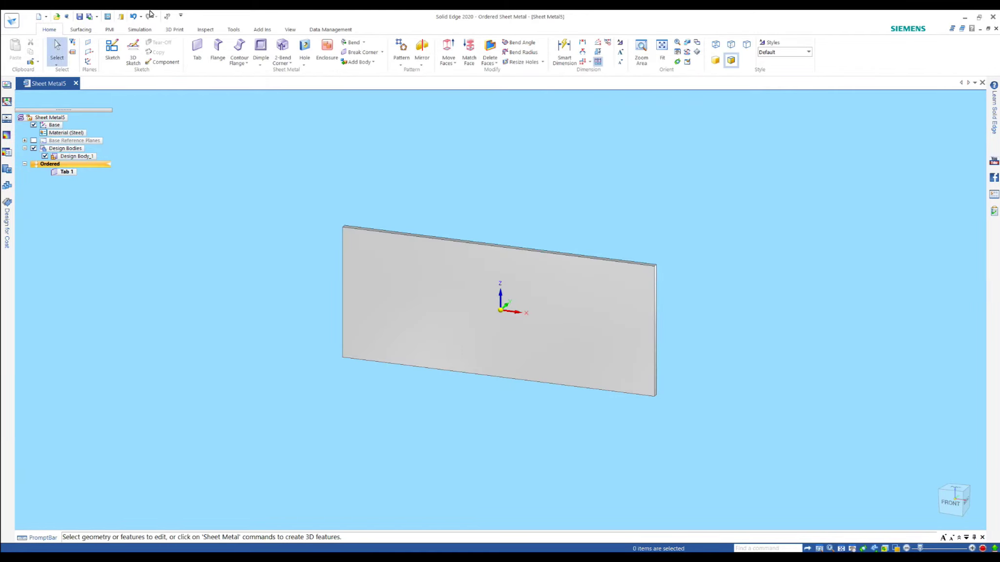
key(ctrl+s)
text(Fairlead Flange)
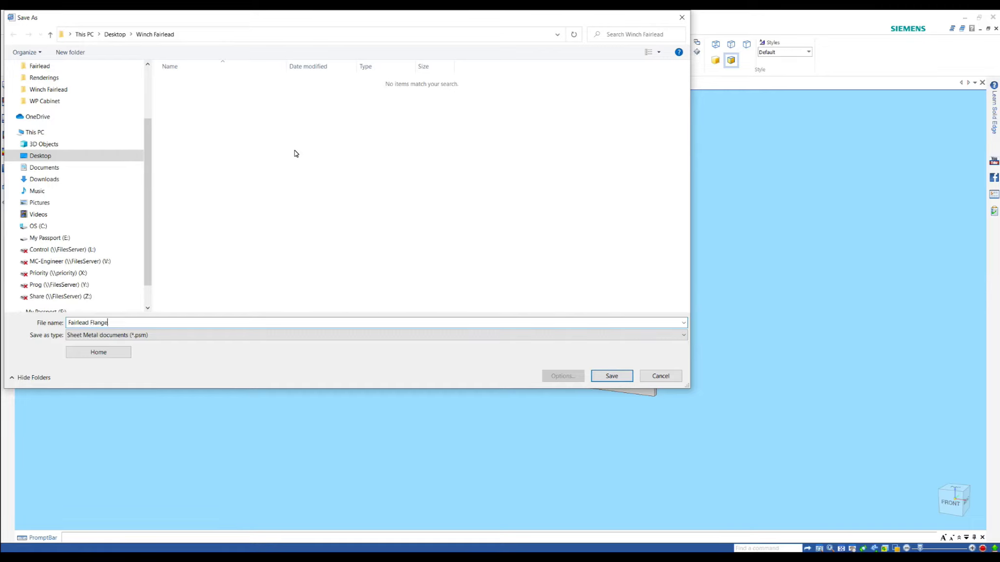
key(Return)
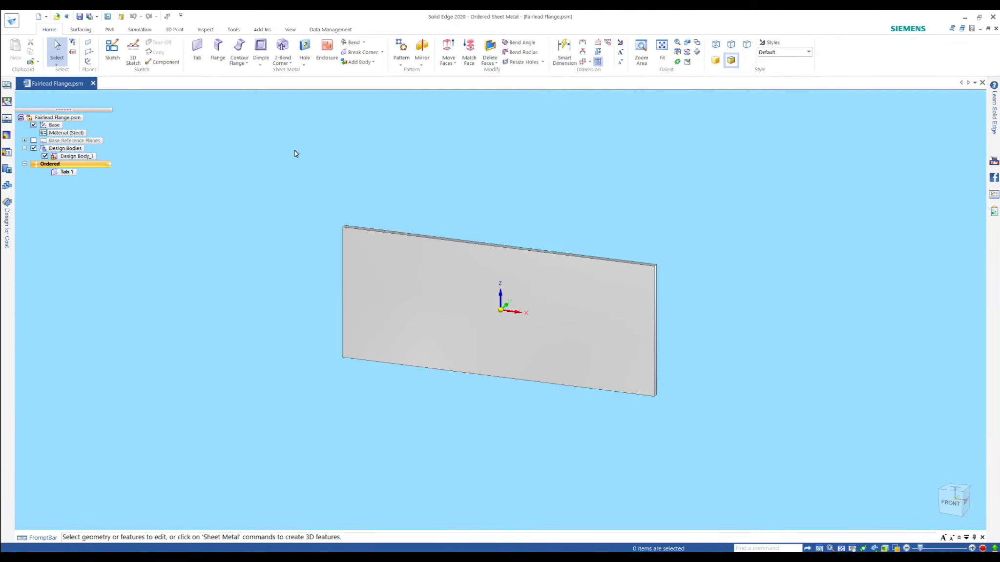
Step: Add a 90° flange along the plate's long top edge
click(218, 49)
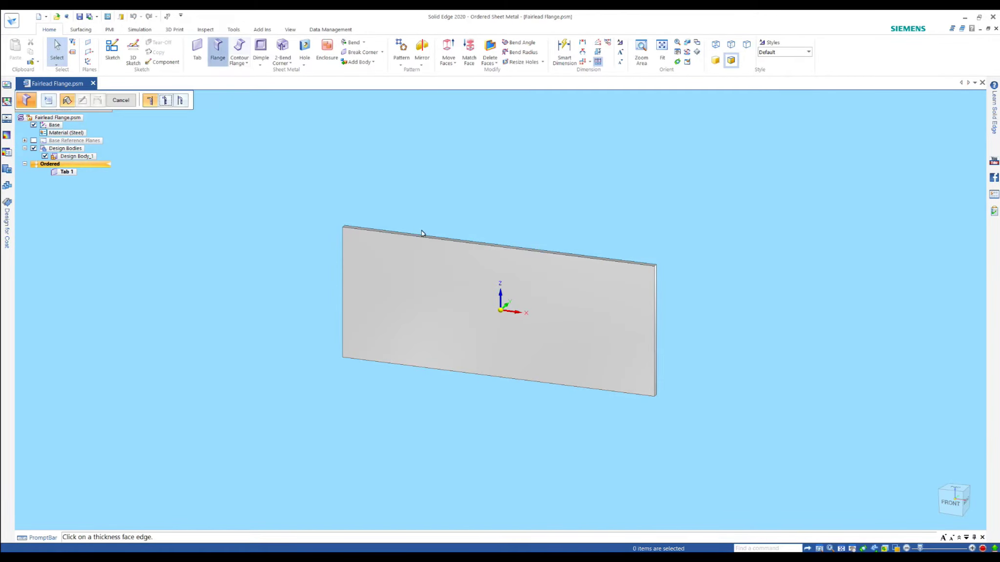
click(431, 241)
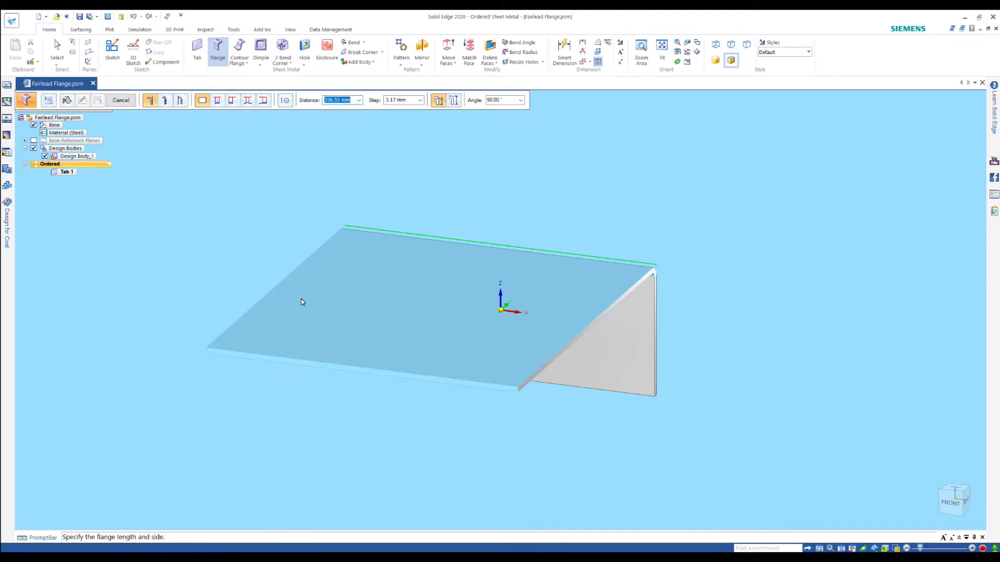
key(Escape)
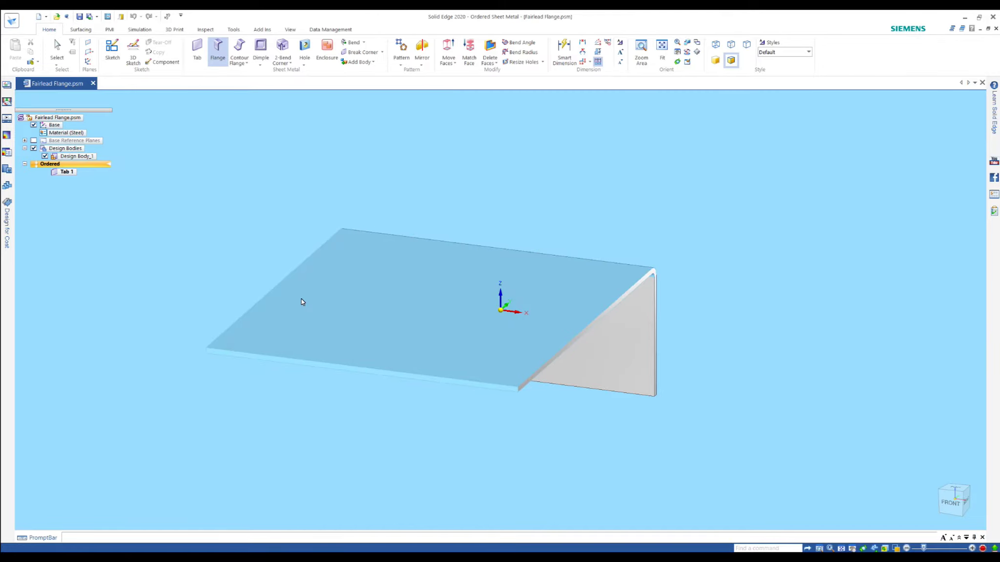
click(302, 298)
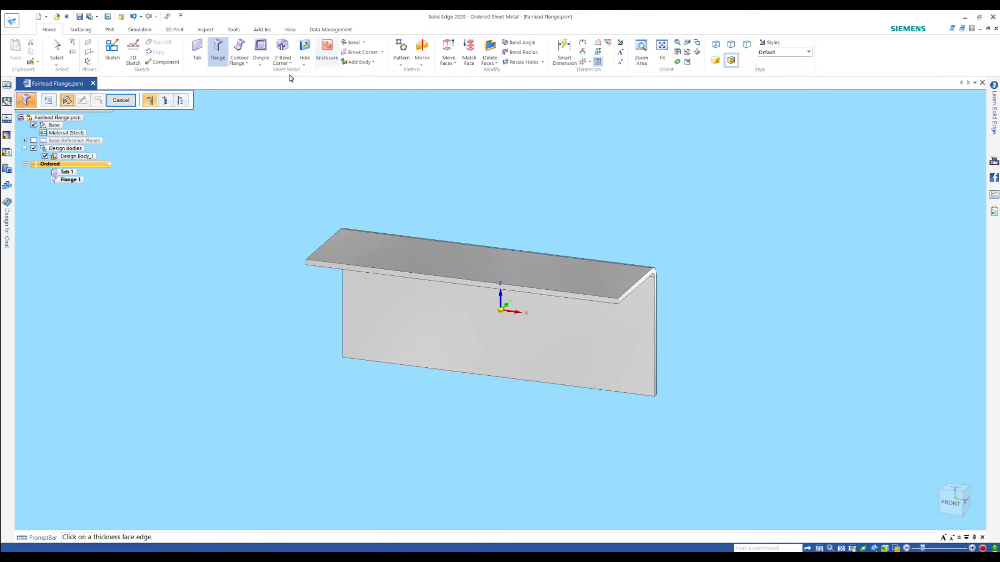
Step: Start a cutout sketch on the flange's top face
click(304, 65)
click(318, 98)
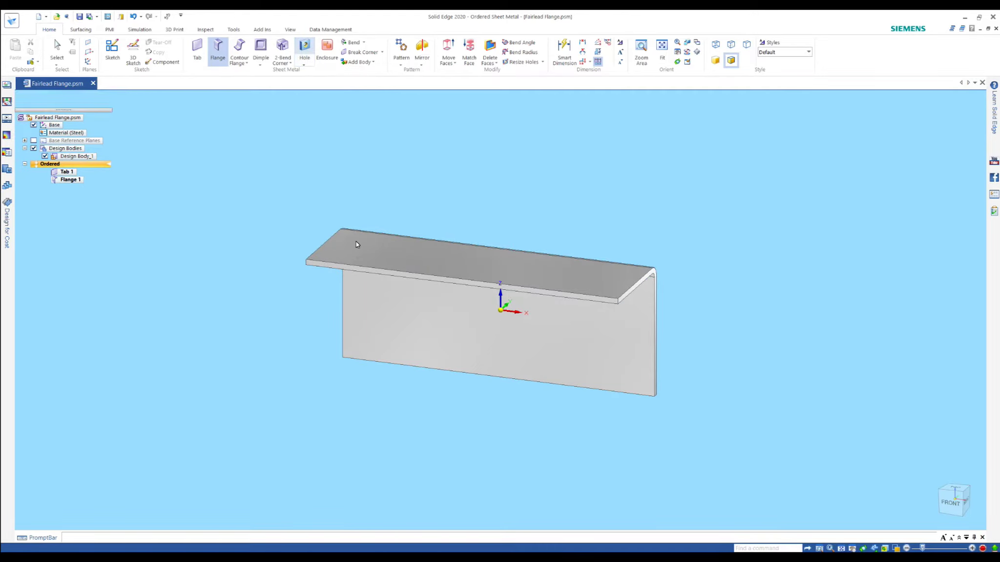
click(356, 242)
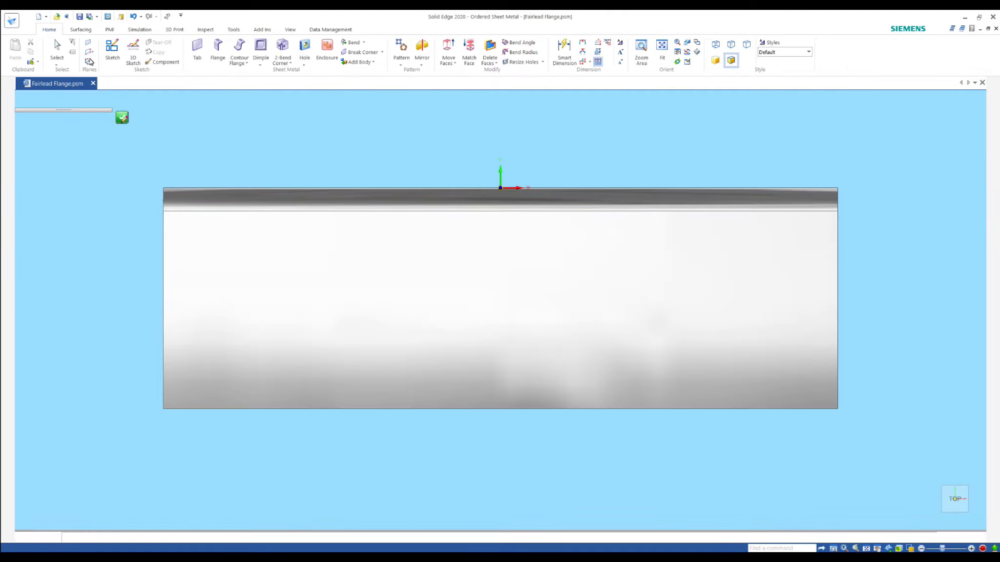
Step: Sketch a slanted line from the flange's top-left corner, dimensioned 120 mm
click(109, 45)
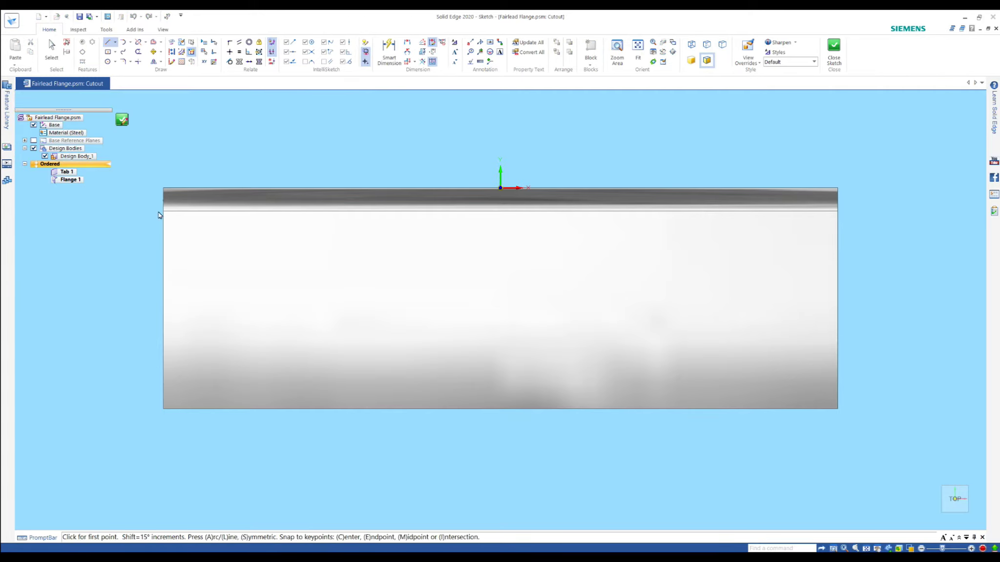
click(164, 211)
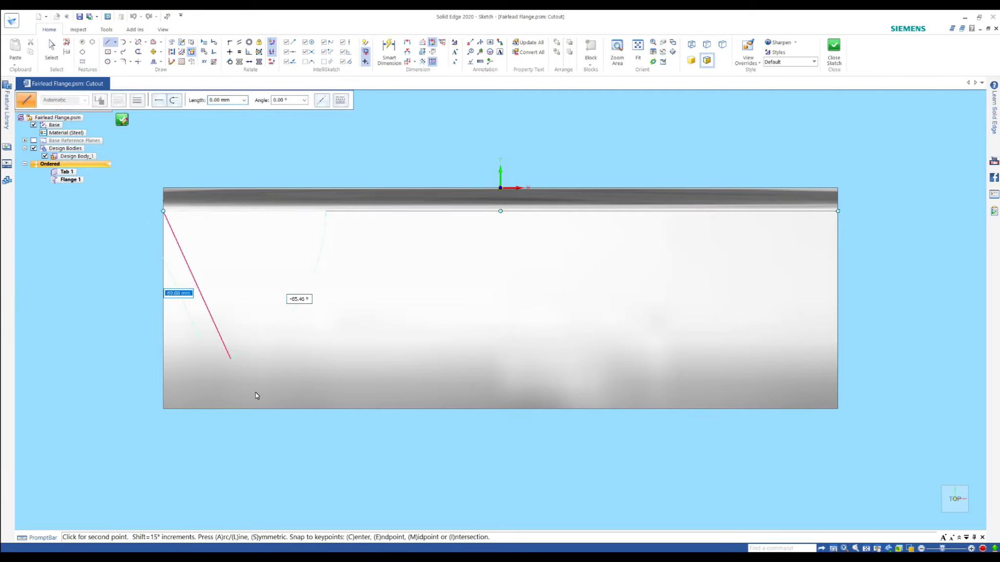
click(263, 409)
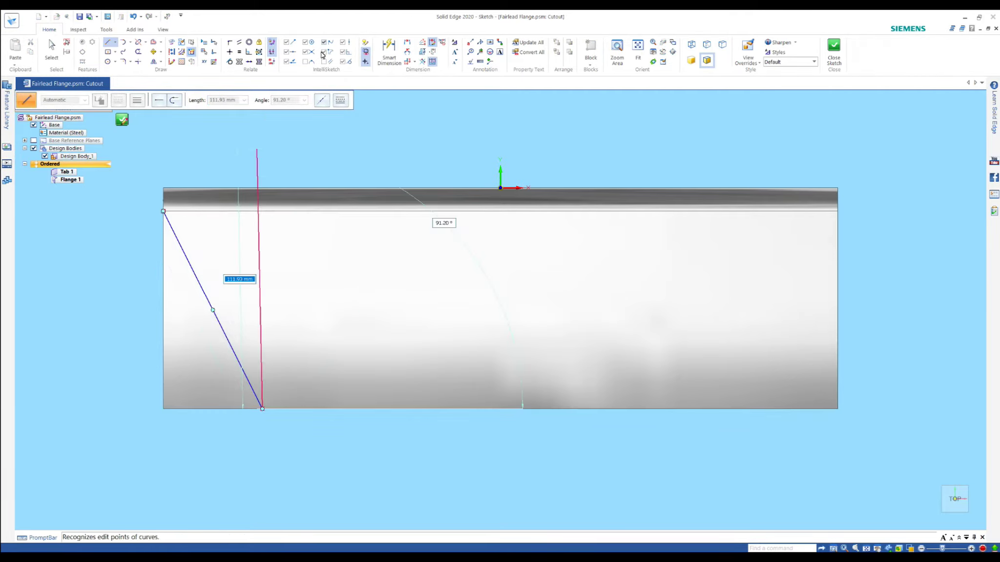
click(407, 45)
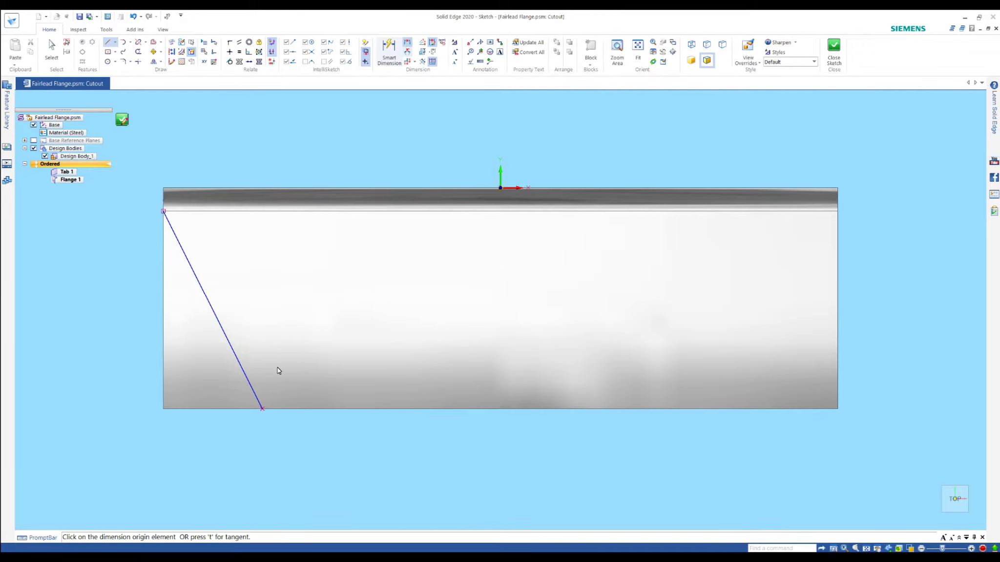
click(262, 410)
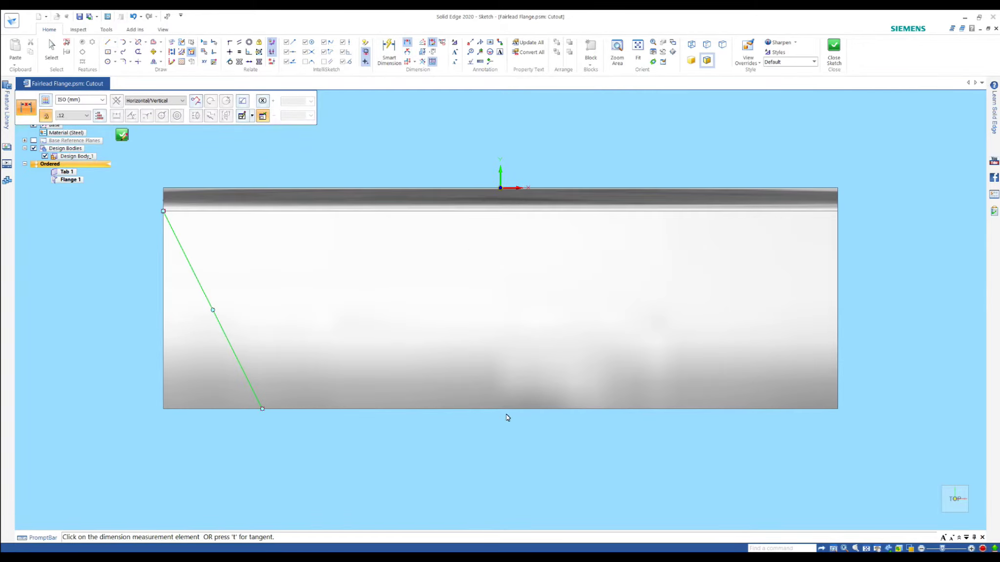
click(505, 414)
click(449, 348)
text(120)
key(Return)
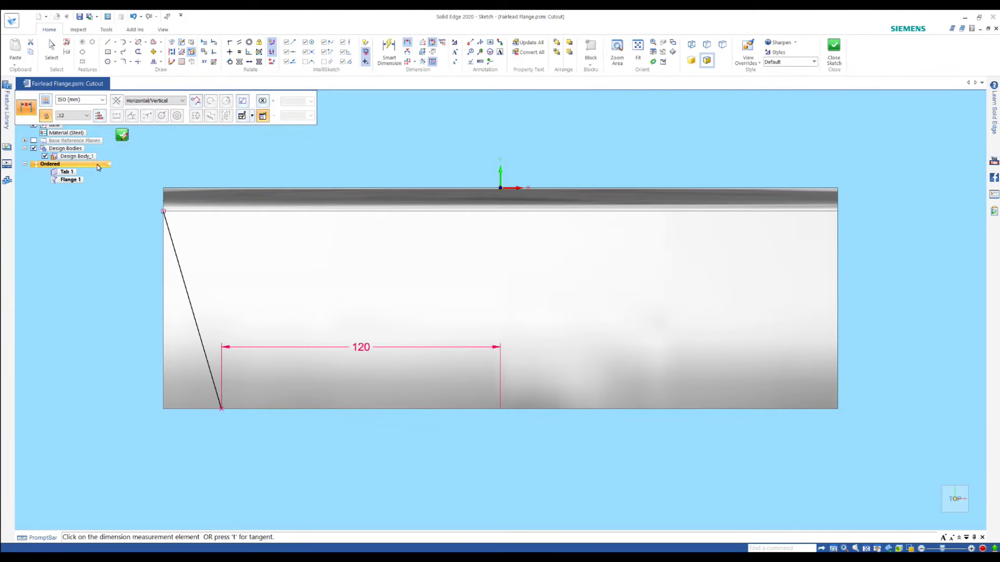
Step: Close the sketch and cut the flange's end away along the slanted line
click(121, 140)
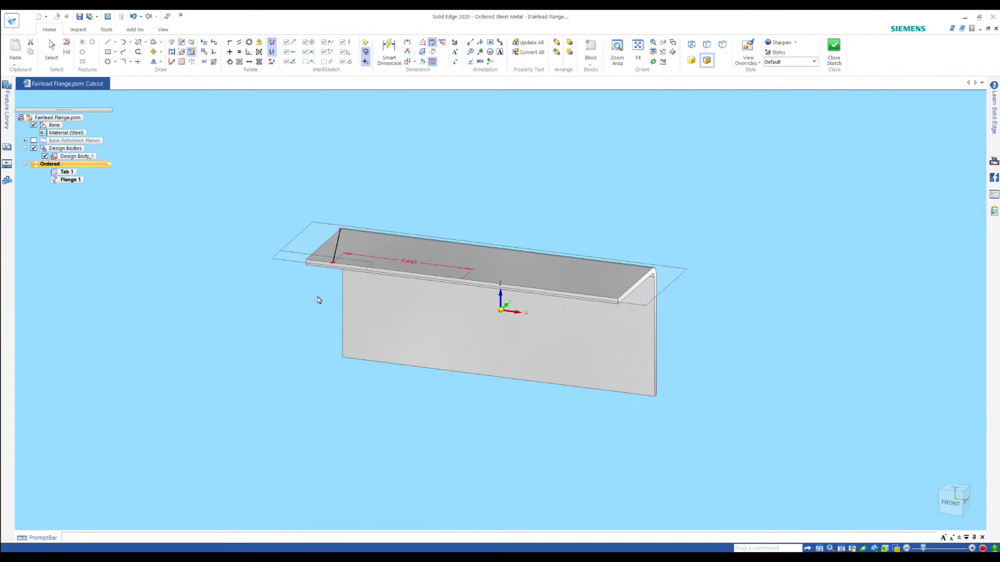
click(264, 300)
click(618, 304)
right_click(295, 335)
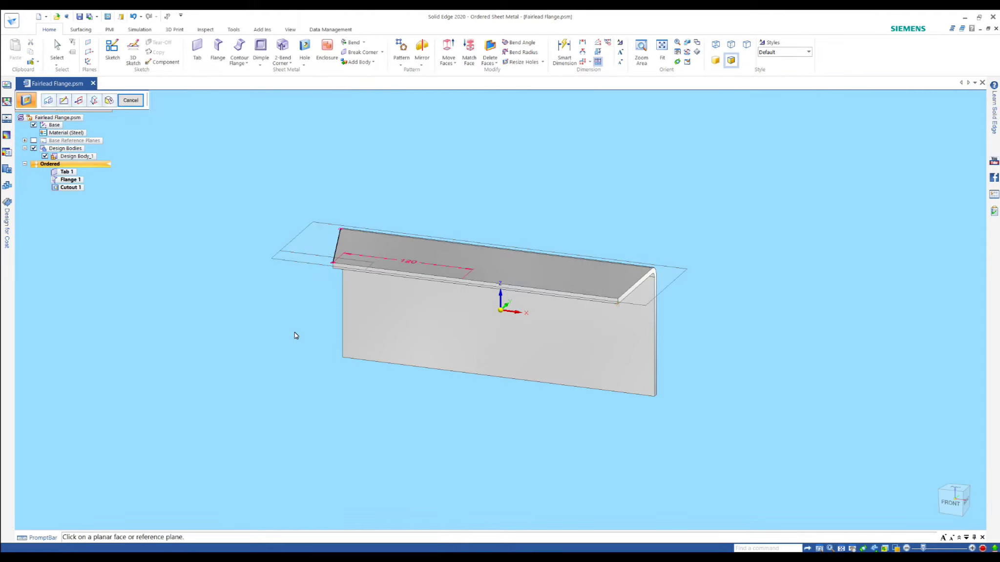
click(360, 52)
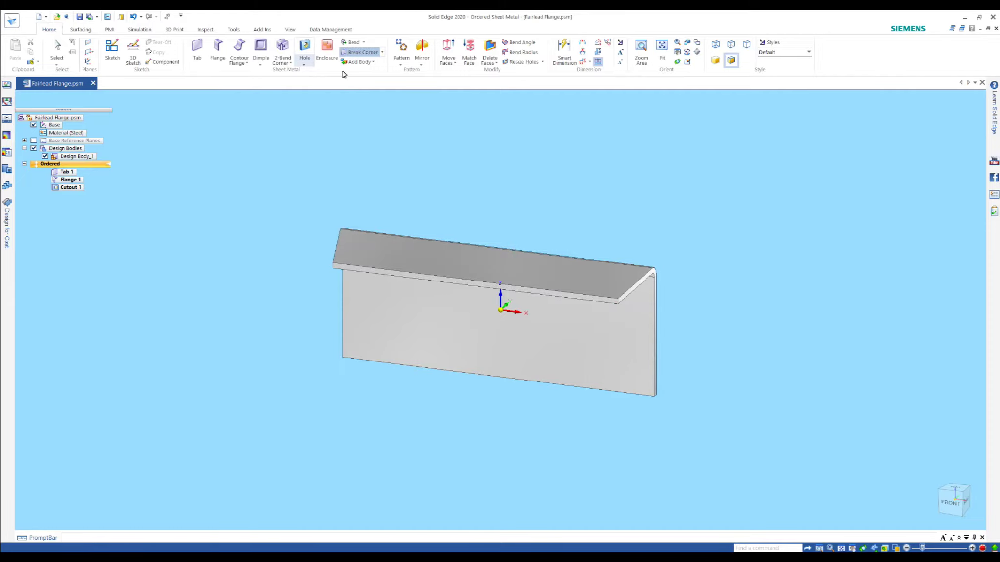
Step: Break the tab's outer corner at 20 mm, then start a cutout sketch on the tab face
click(332, 265)
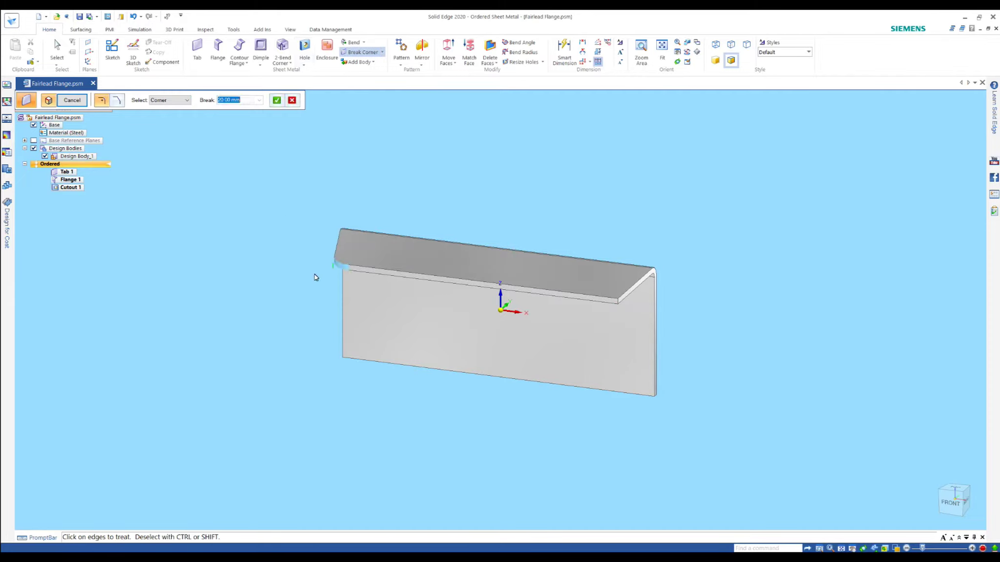
click(281, 103)
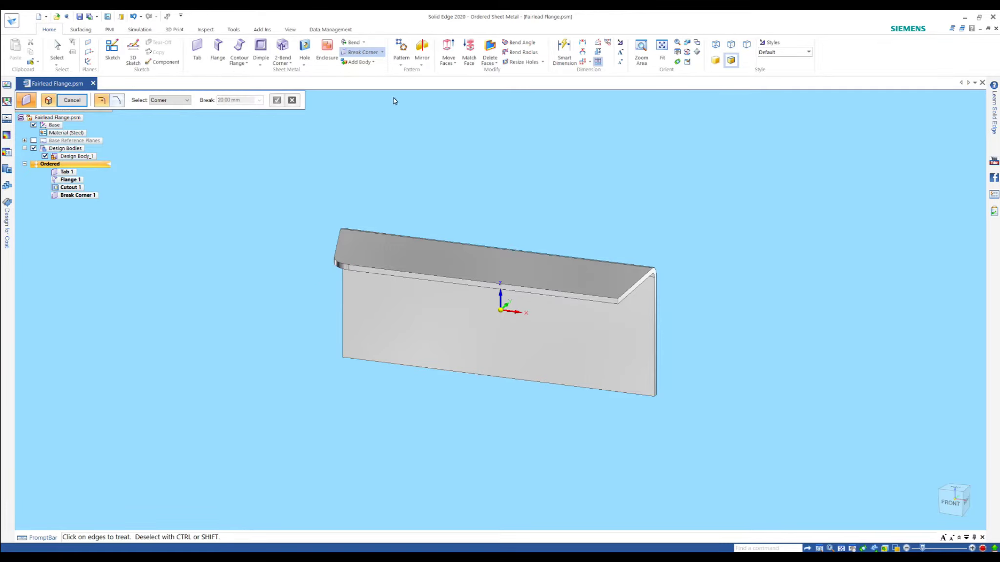
click(309, 67)
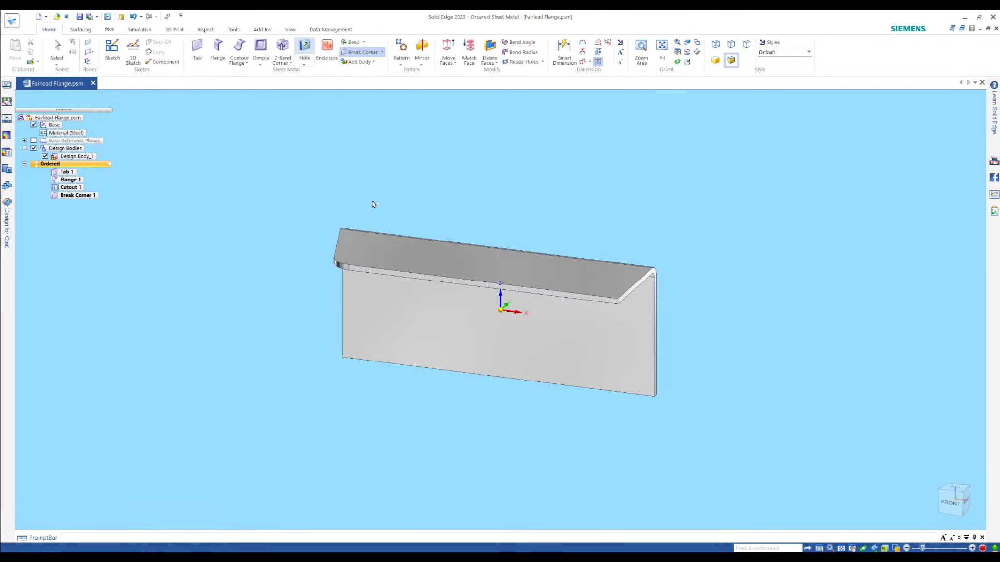
click(397, 256)
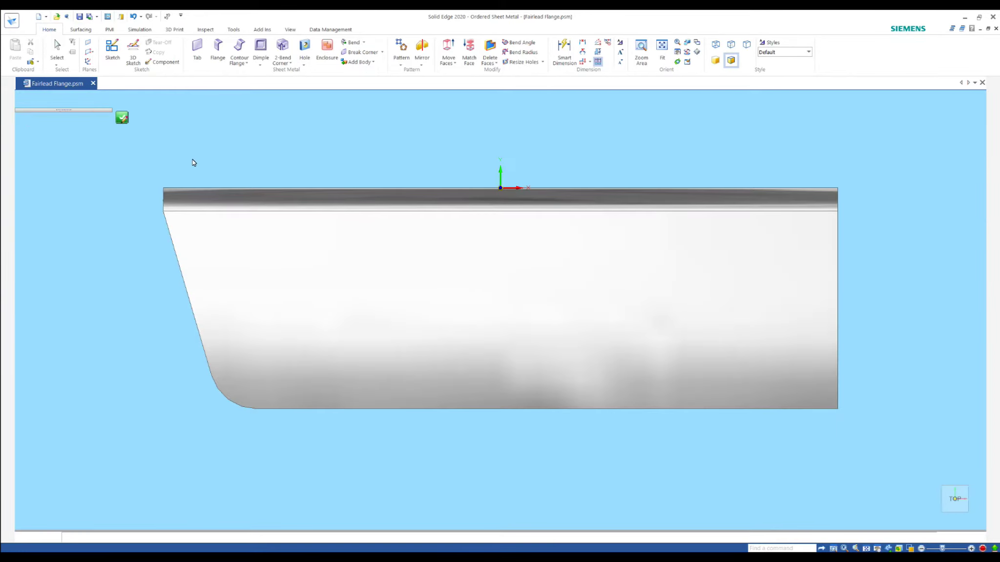
Step: Draw a Ø40 circle in the rounded corner and make it construction geometry
click(105, 62)
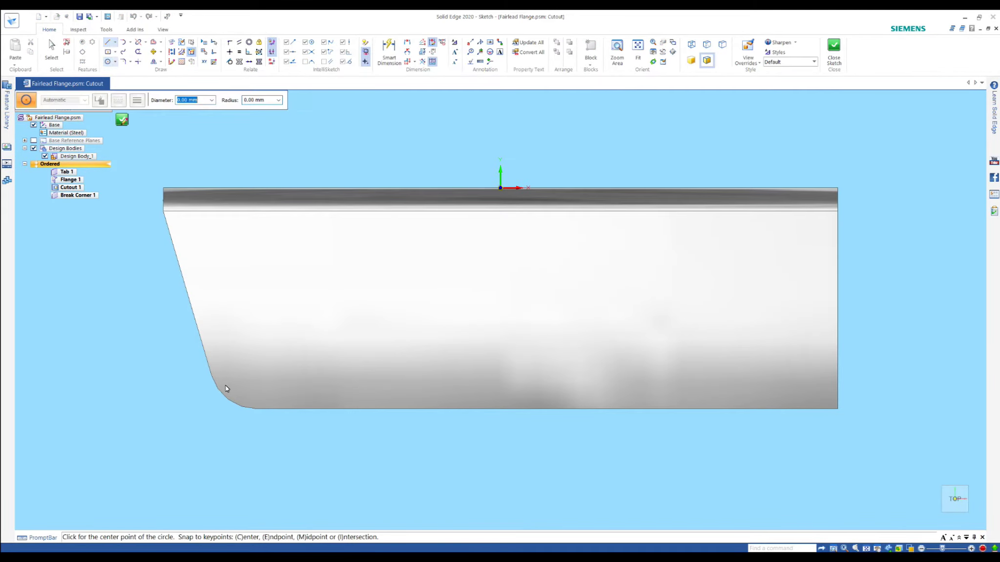
click(257, 362)
click(256, 409)
click(385, 46)
click(271, 321)
click(259, 287)
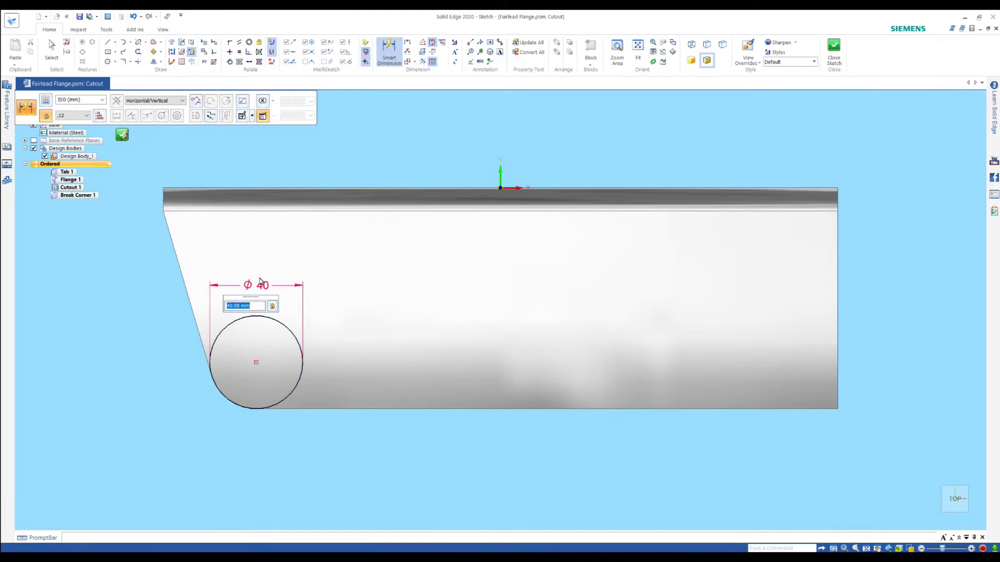
click(173, 53)
click(295, 333)
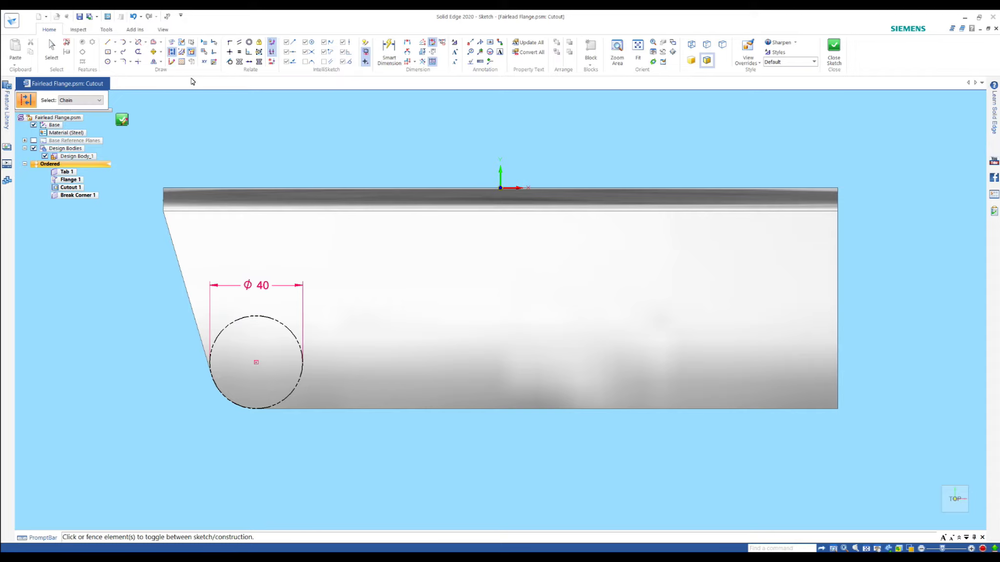
Step: Draw a two-point rectangle with its left edge tangent to the circle
click(115, 52)
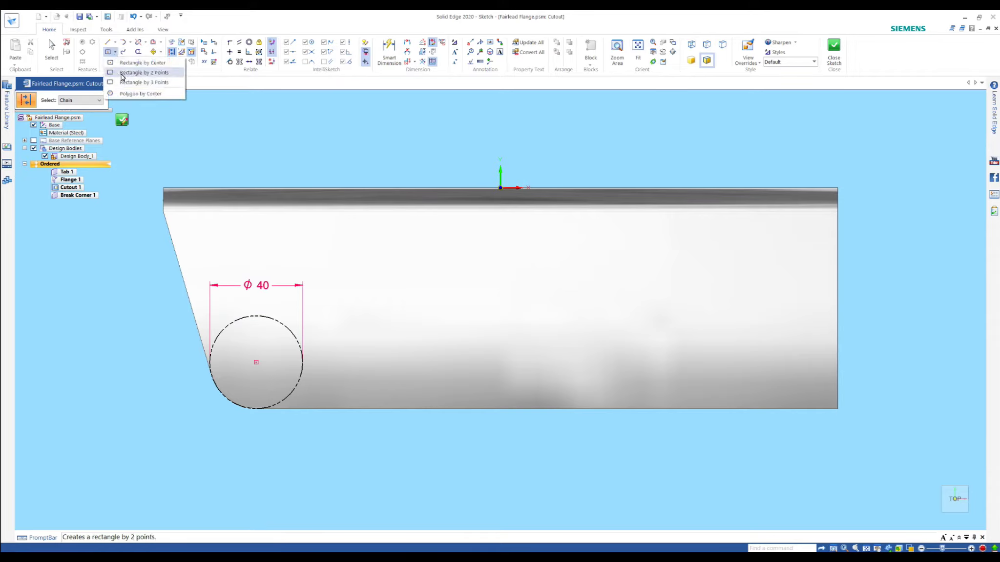
click(122, 73)
click(325, 330)
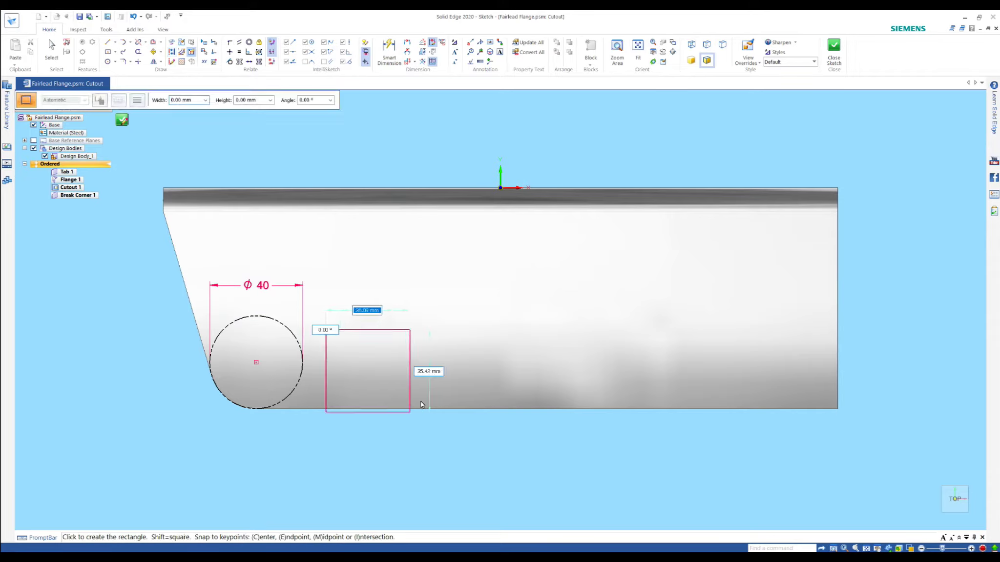
click(452, 409)
click(230, 62)
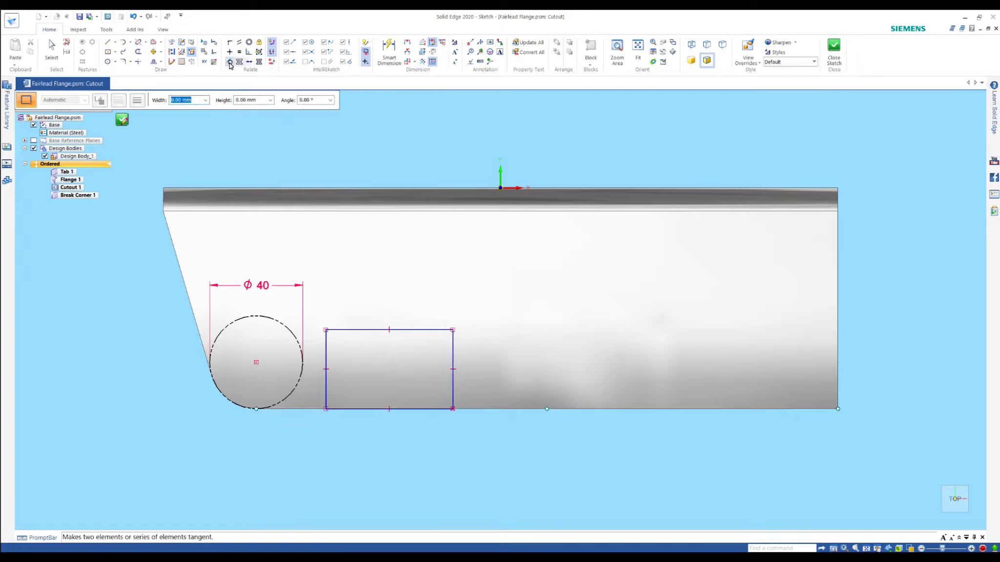
click(302, 379)
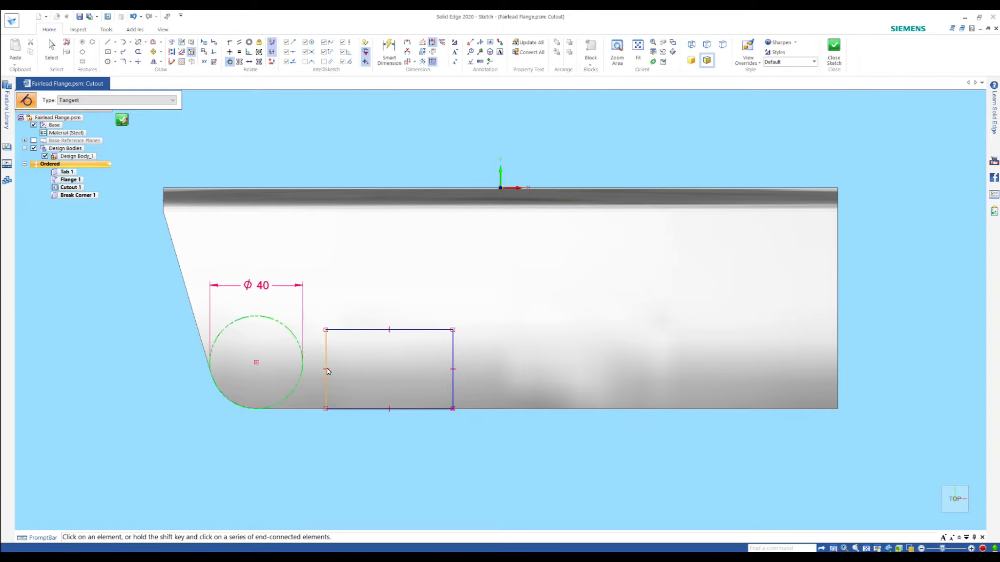
Step: Set the rectangle height to 50 mm, align its right edge with the origin, and close the sketch
click(407, 42)
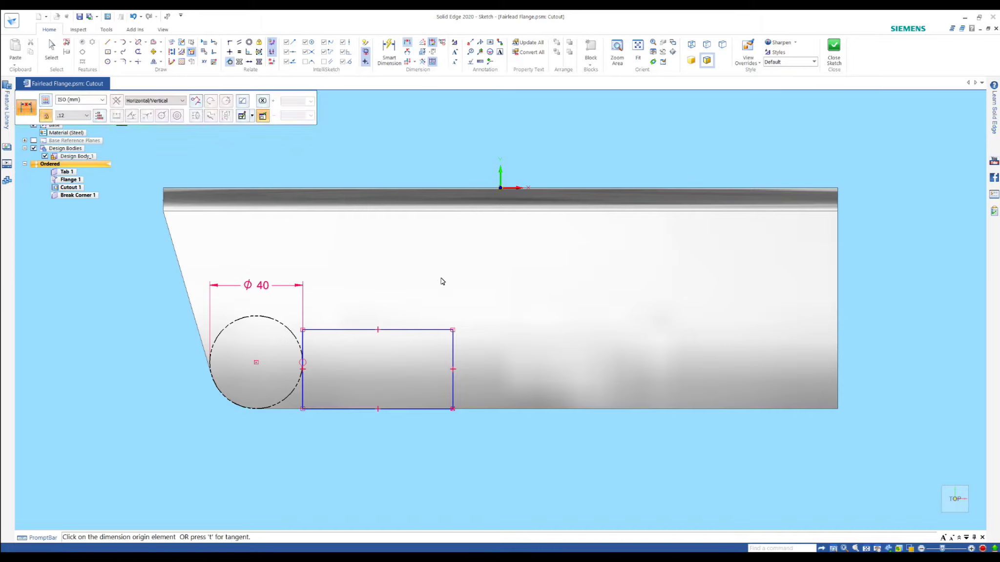
click(454, 404)
click(492, 386)
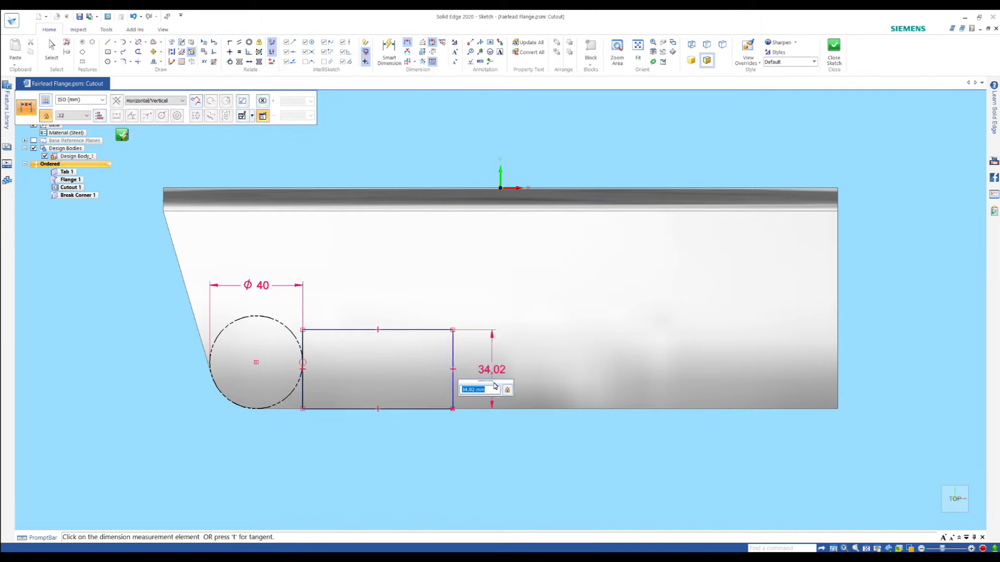
text(50)
key(Return)
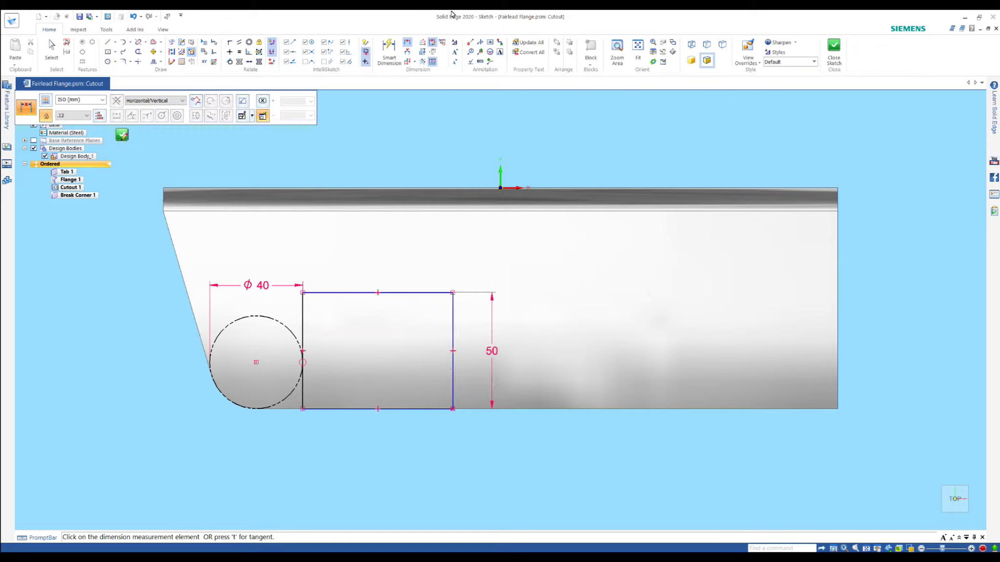
click(229, 51)
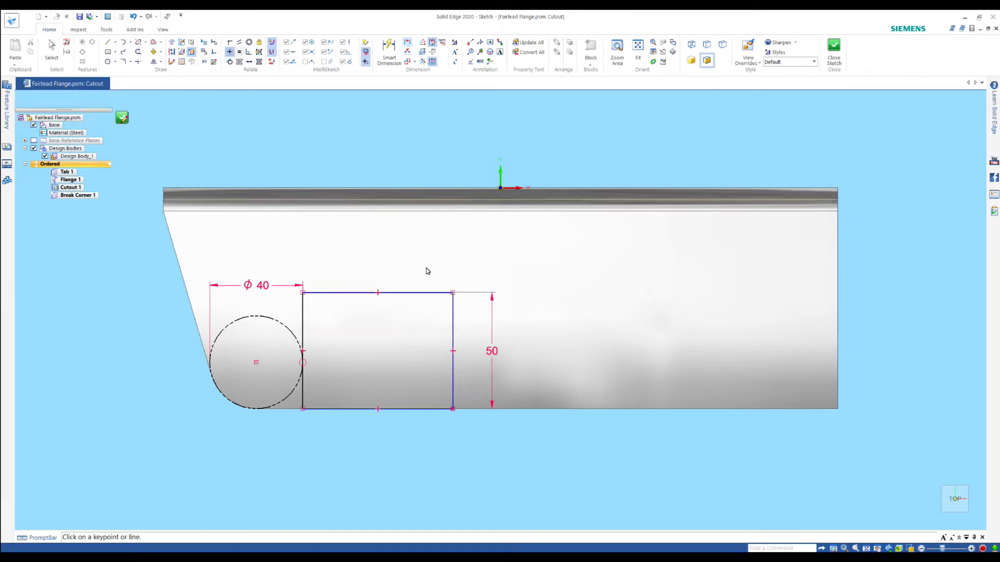
click(501, 188)
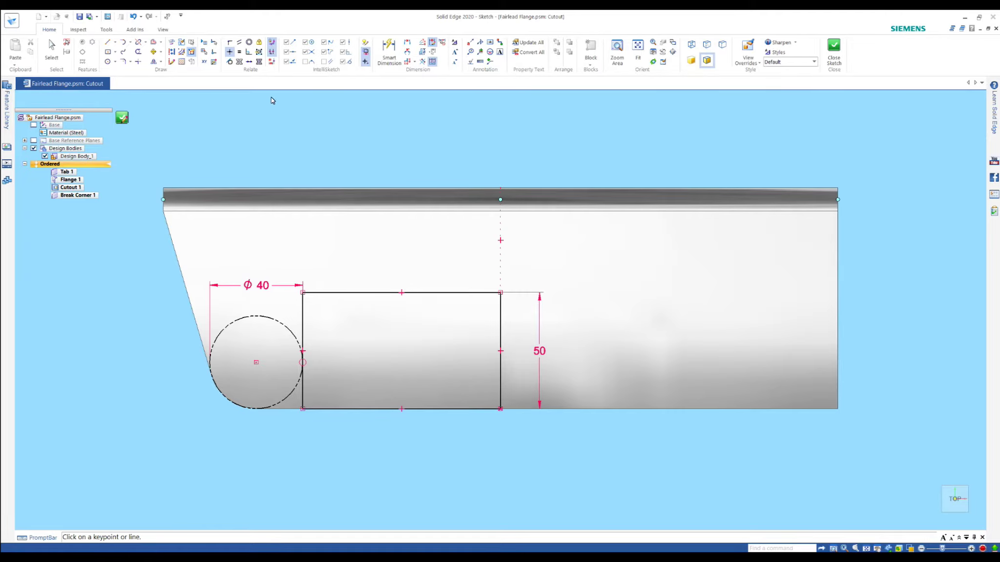
click(122, 118)
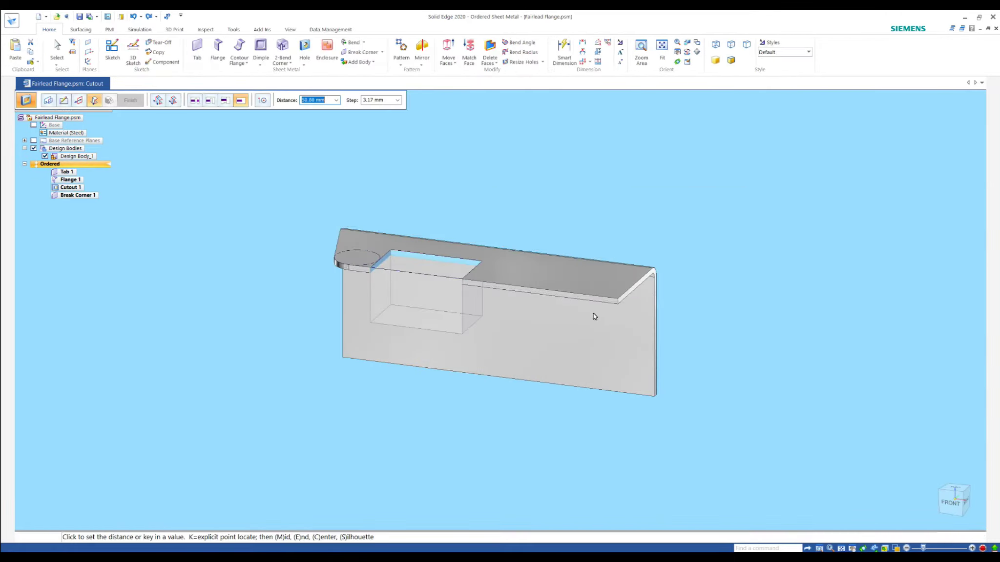
Step: Cut the notch through the tab and break the adjacent corner at 20 mm
click(618, 307)
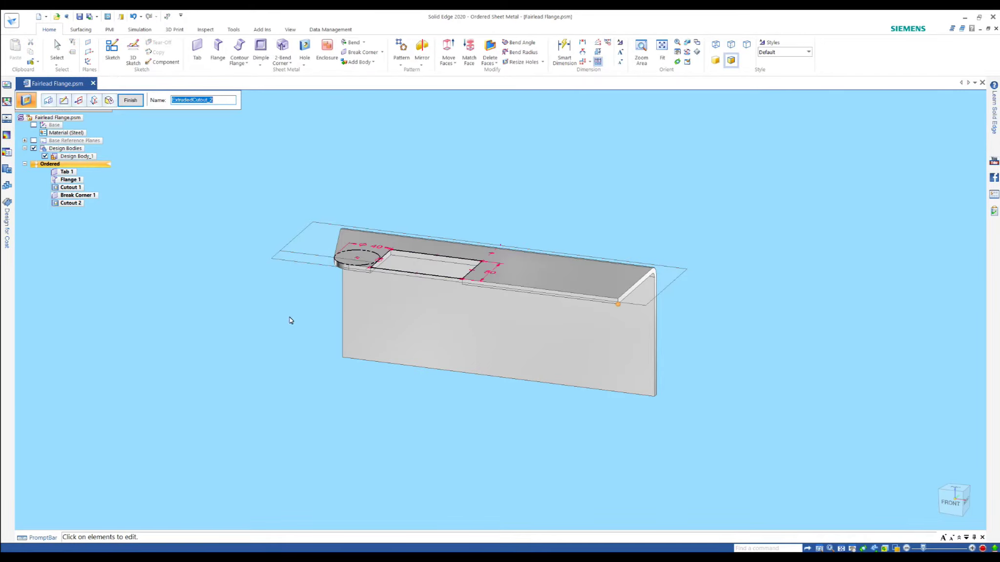
click(361, 52)
click(365, 274)
key(Return)
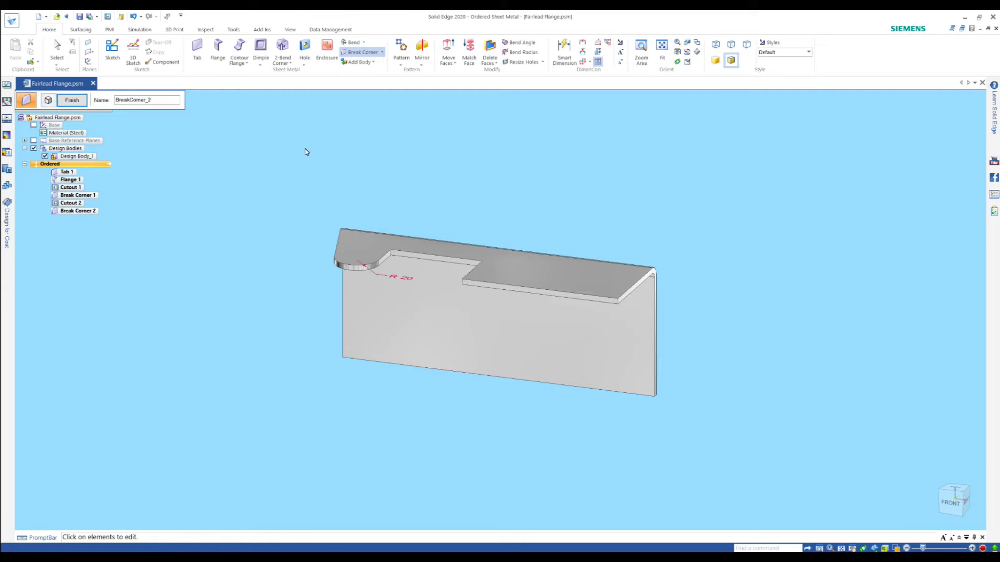
Step: Round the notch's inner corner with a 10 mm break and start a hole on the tab's top face
click(392, 254)
text(10)
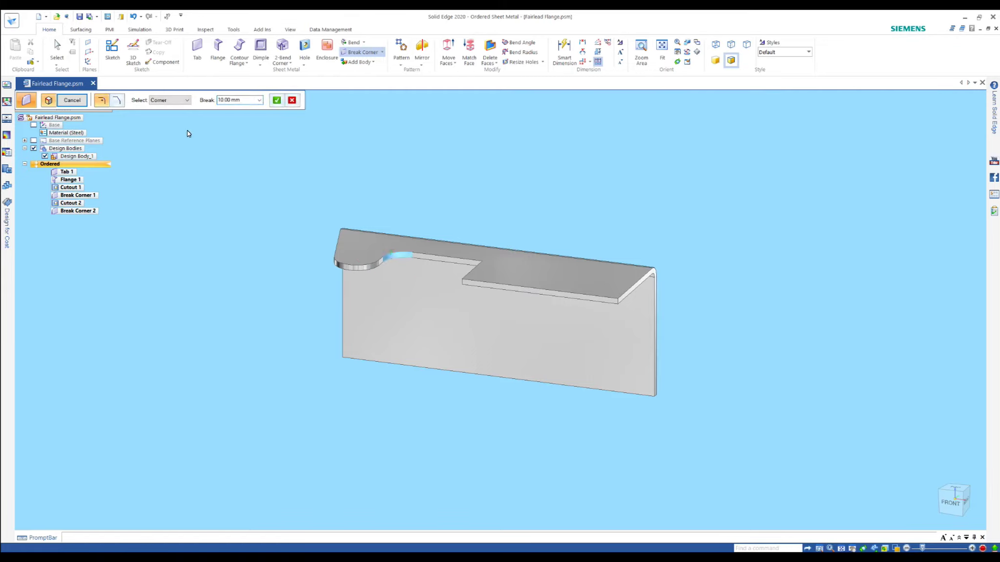
key(Return)
key(Return)
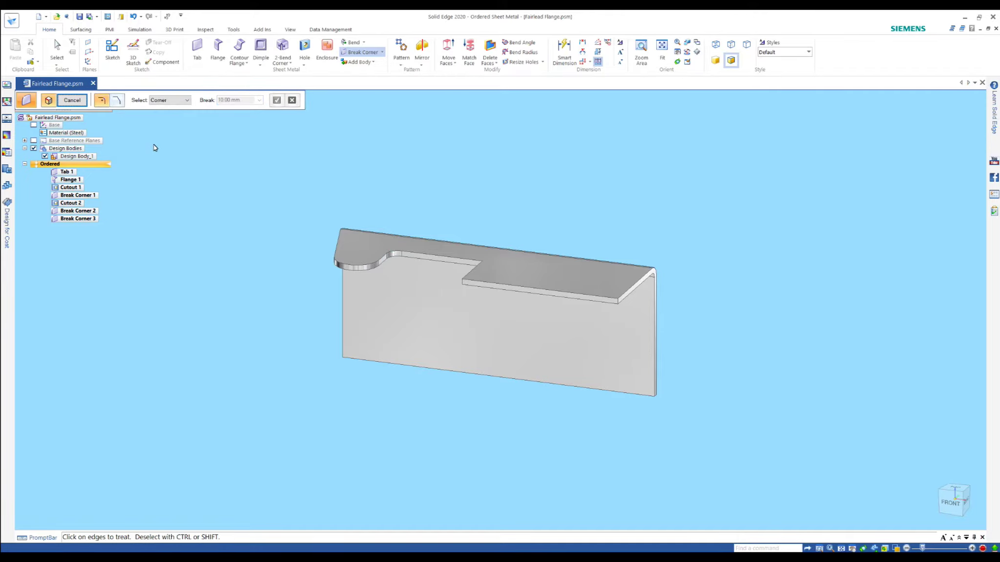
click(308, 55)
click(356, 253)
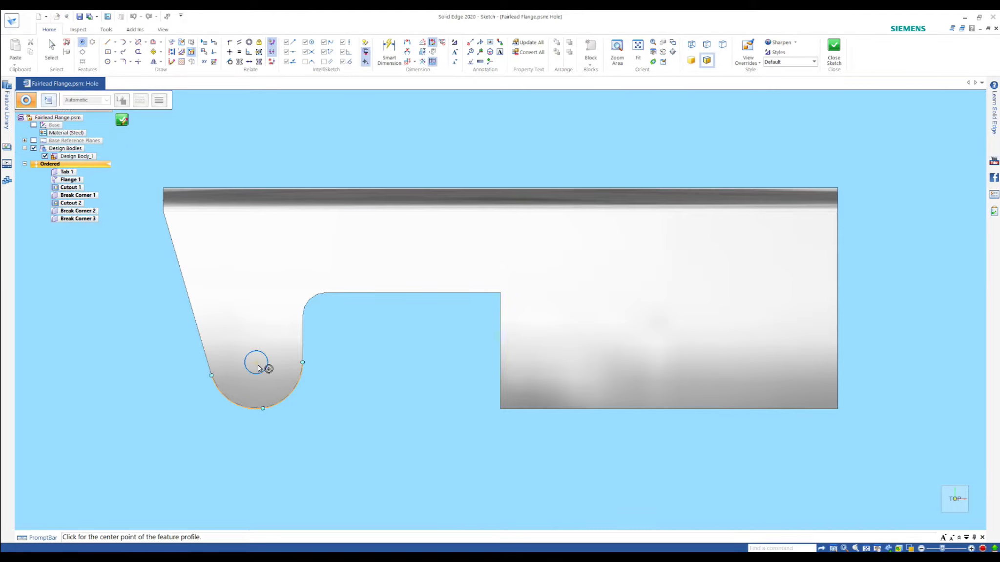
Step: Centre a 15 mm ISO Metric drill-size hole in the tab's rounded end
click(123, 121)
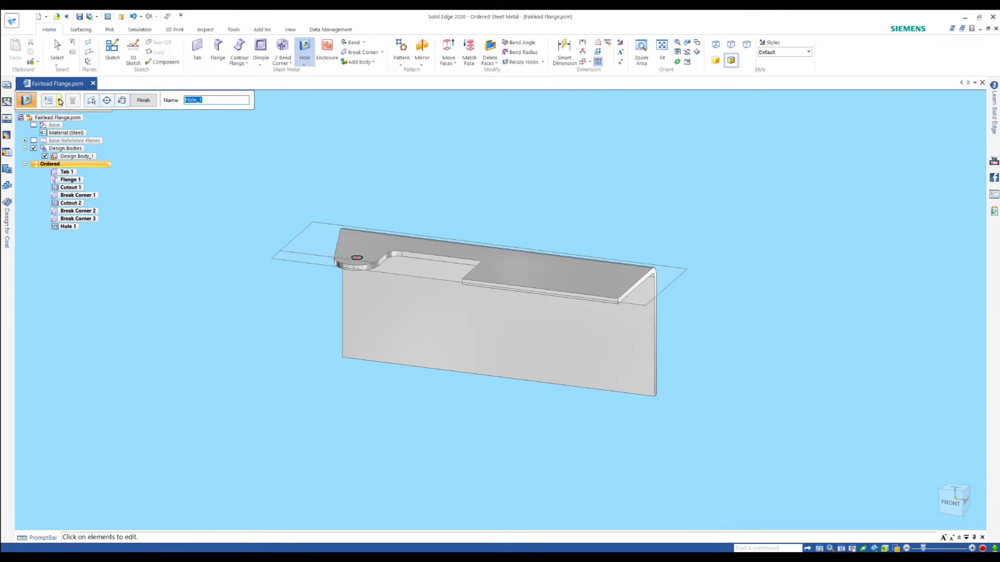
click(48, 100)
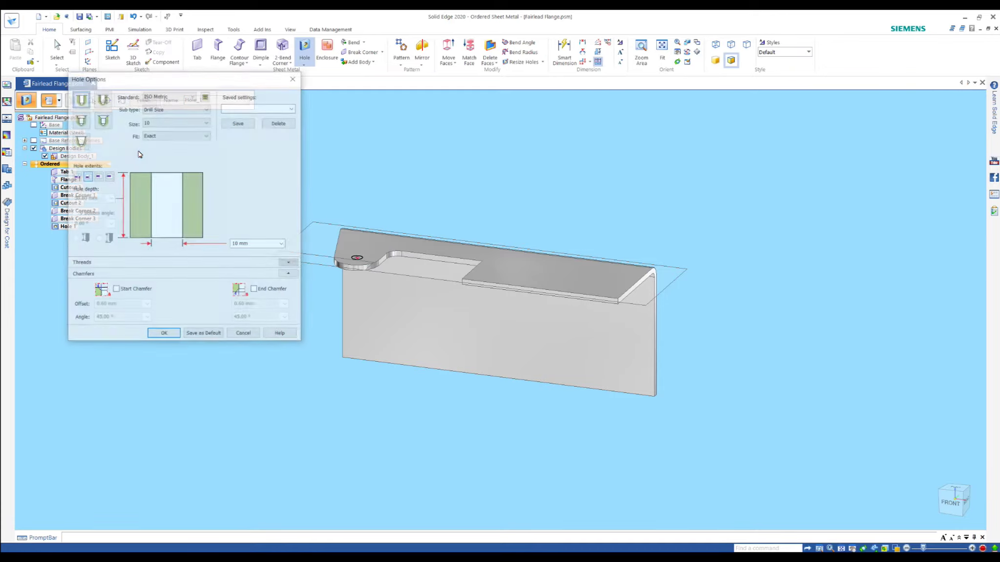
click(176, 122)
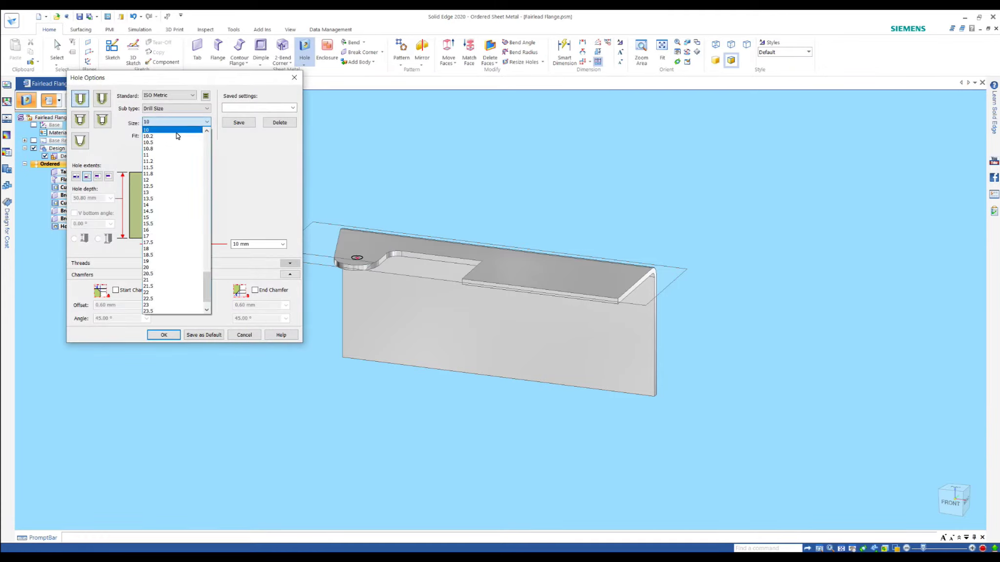
click(179, 217)
click(163, 334)
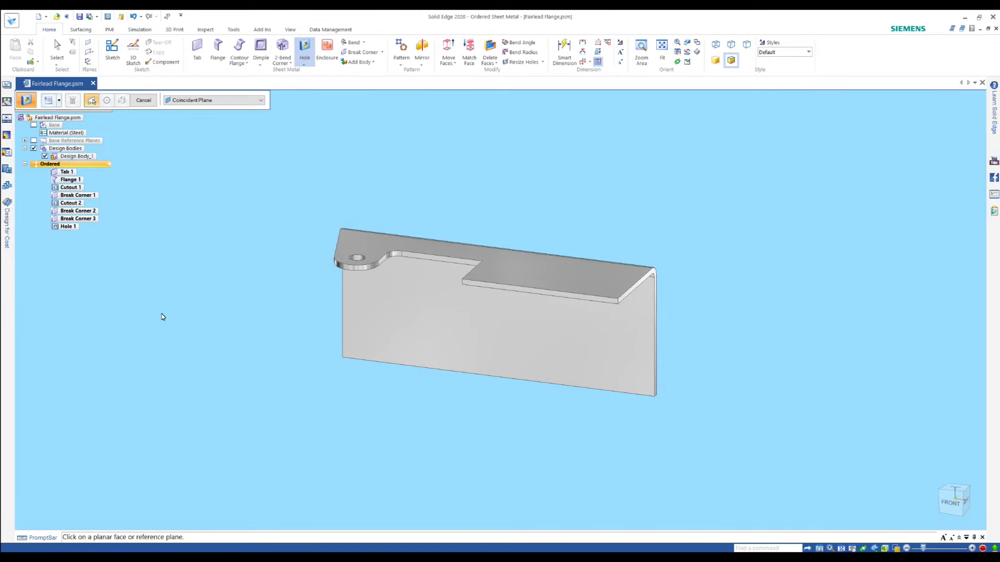
Step: Mirror the notch, corner breaks and hole across the Front plane
click(422, 46)
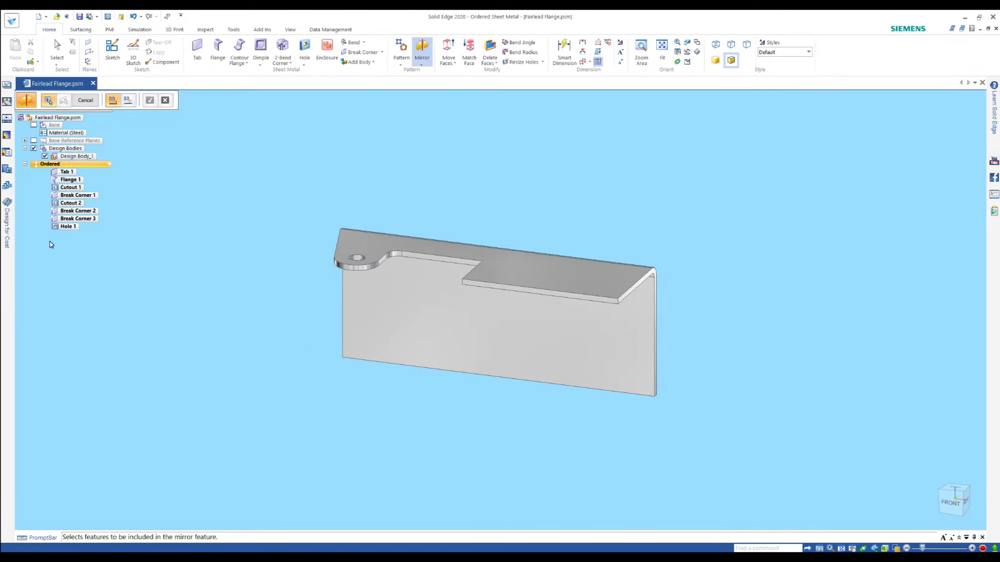
drag(69, 225, 77, 195)
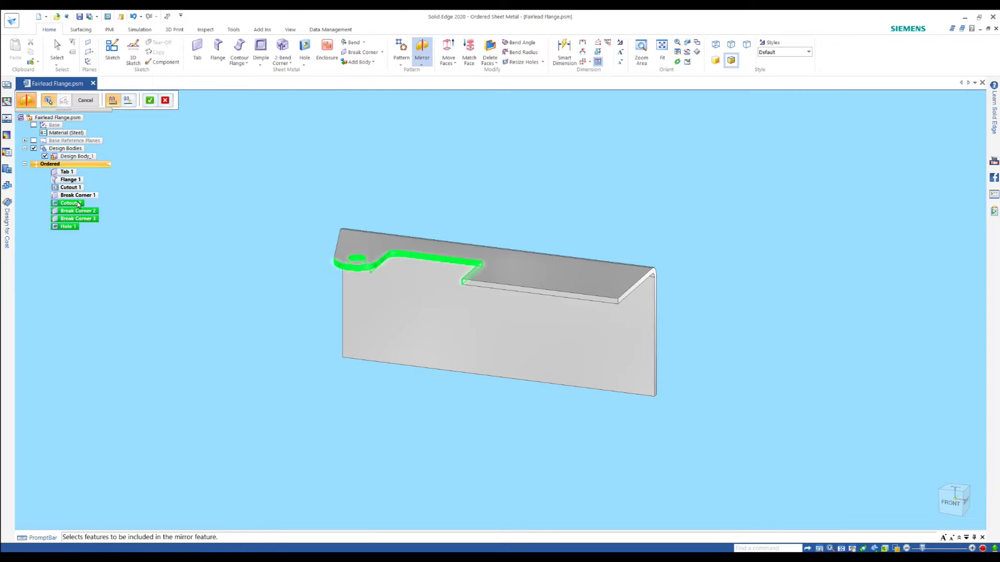
right_click(165, 179)
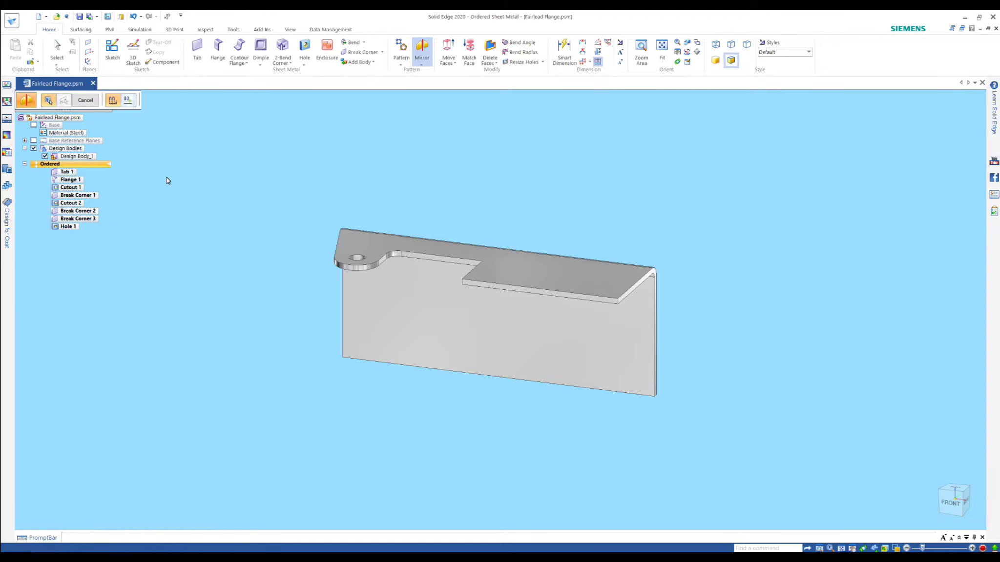
click(34, 141)
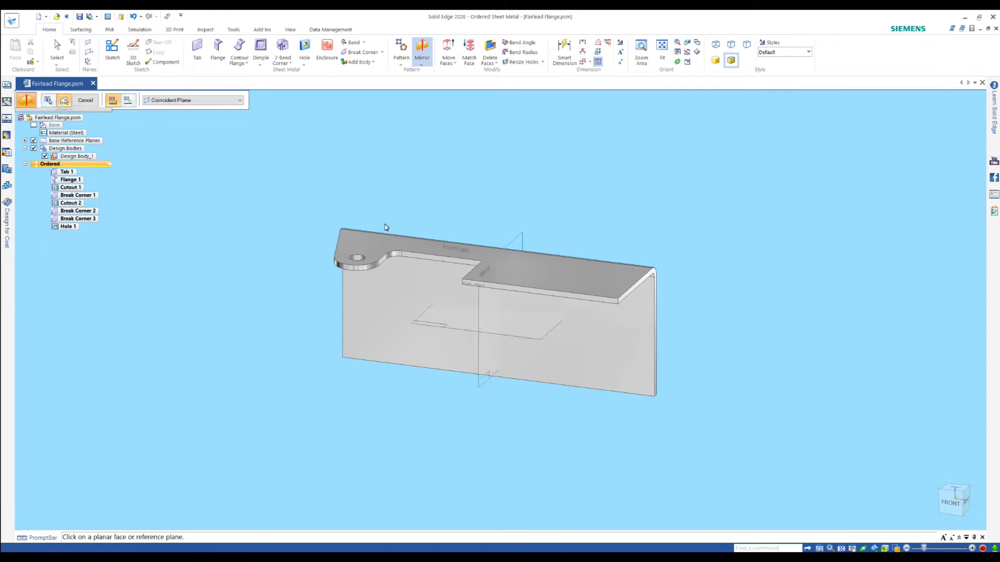
click(512, 241)
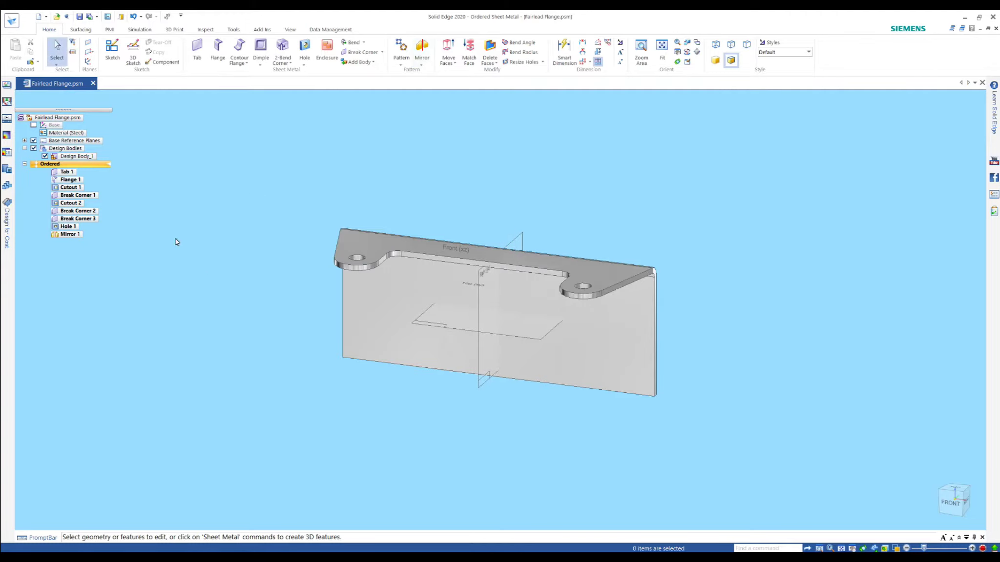
Step: Mirror Flange 1 through Mirror 1 about the Top plane
click(422, 49)
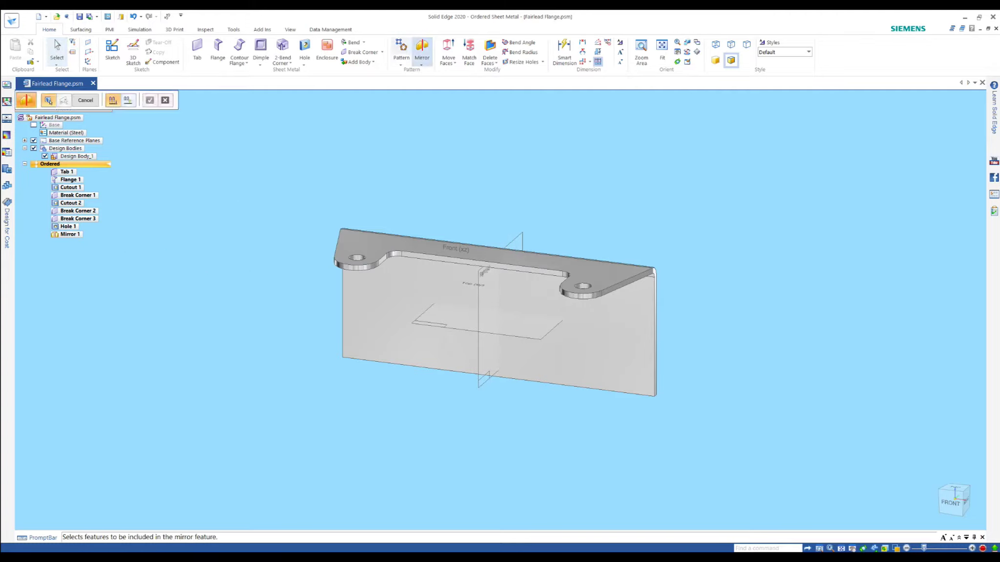
click(69, 236)
shift+click(72, 212)
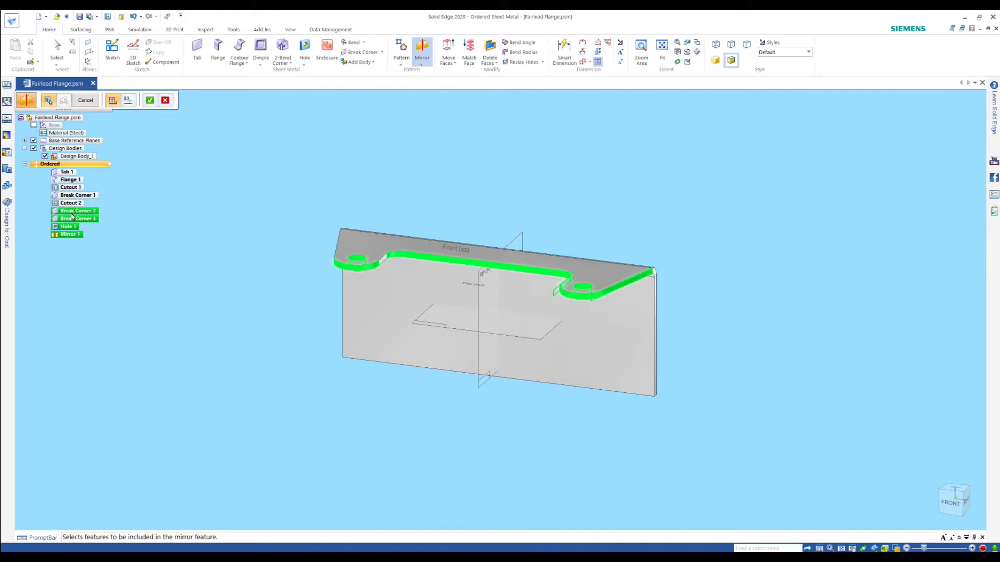
shift+click(73, 195)
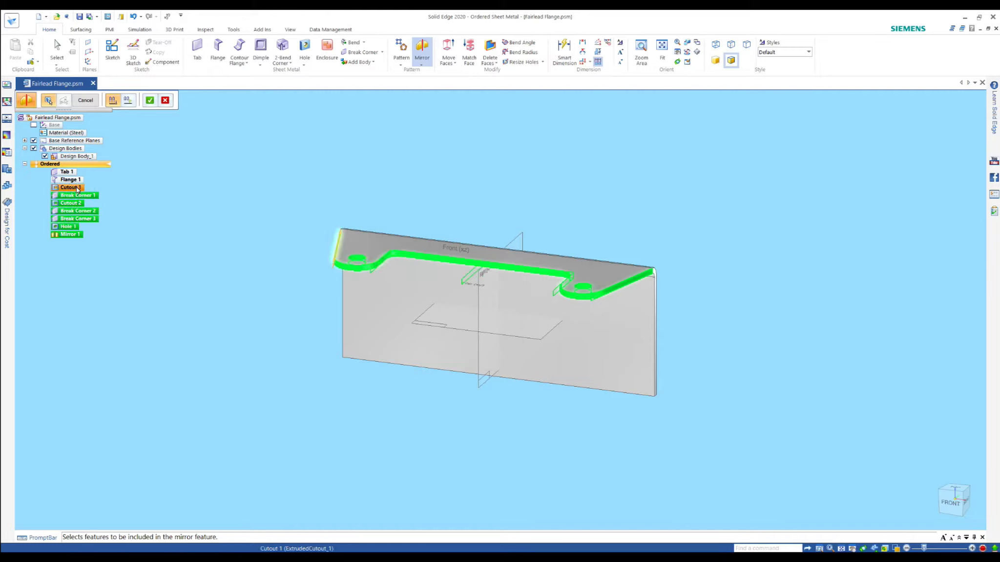
shift+click(79, 180)
right_click(258, 261)
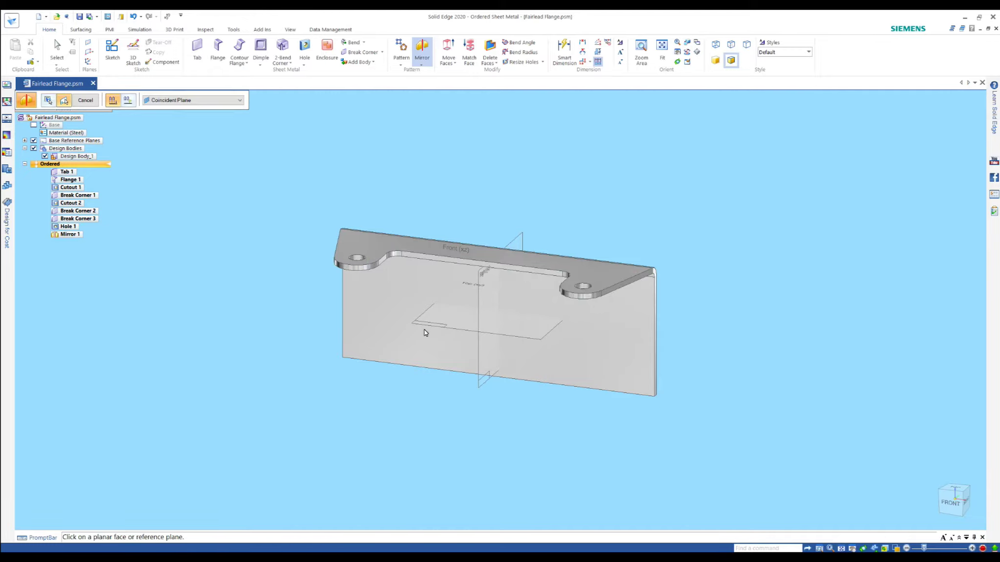
click(430, 329)
right_click(189, 383)
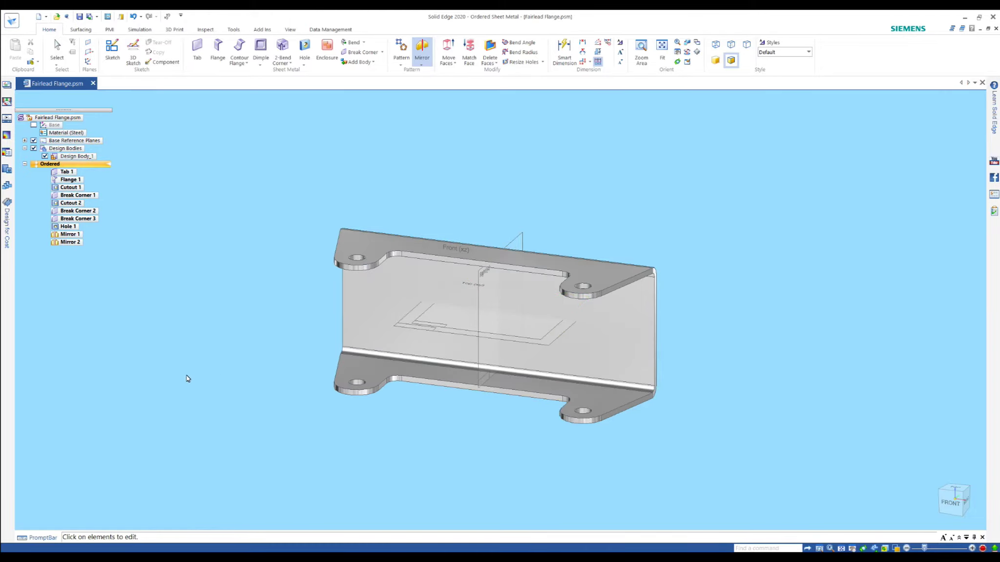
click(303, 64)
Step: Sketch a two-point rectangle on the top flange, symmetric about the vertical axis
click(318, 93)
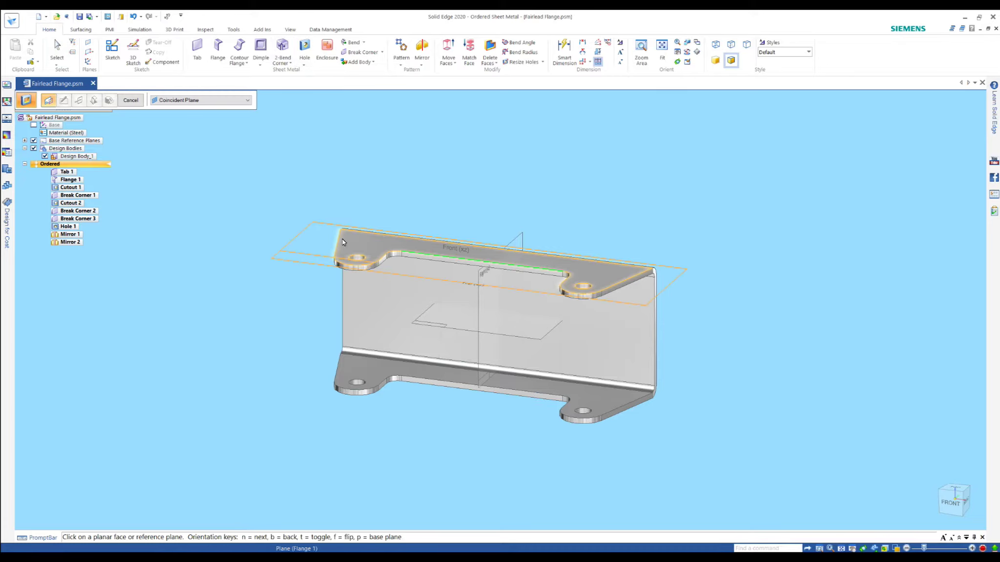
click(342, 240)
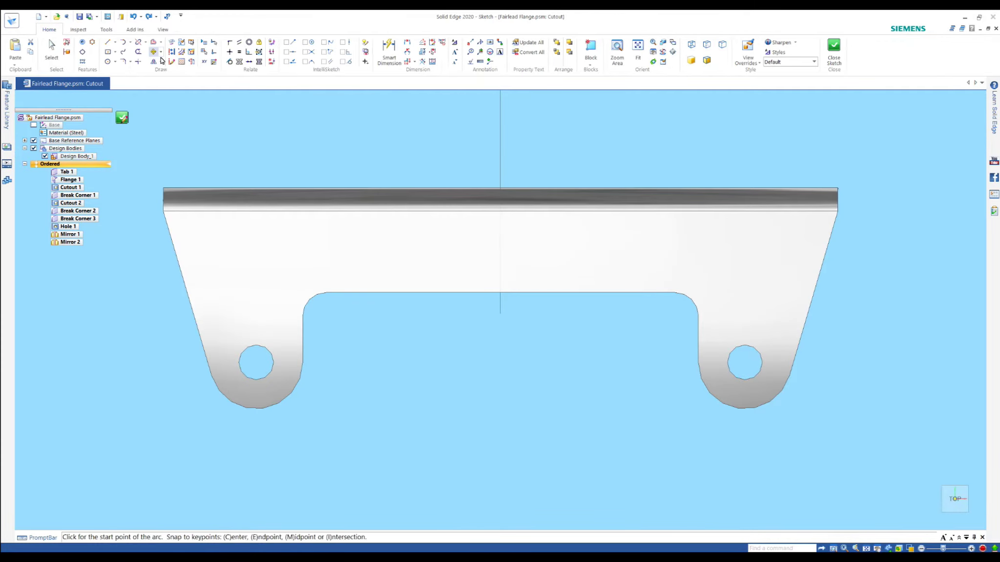
click(115, 52)
click(140, 73)
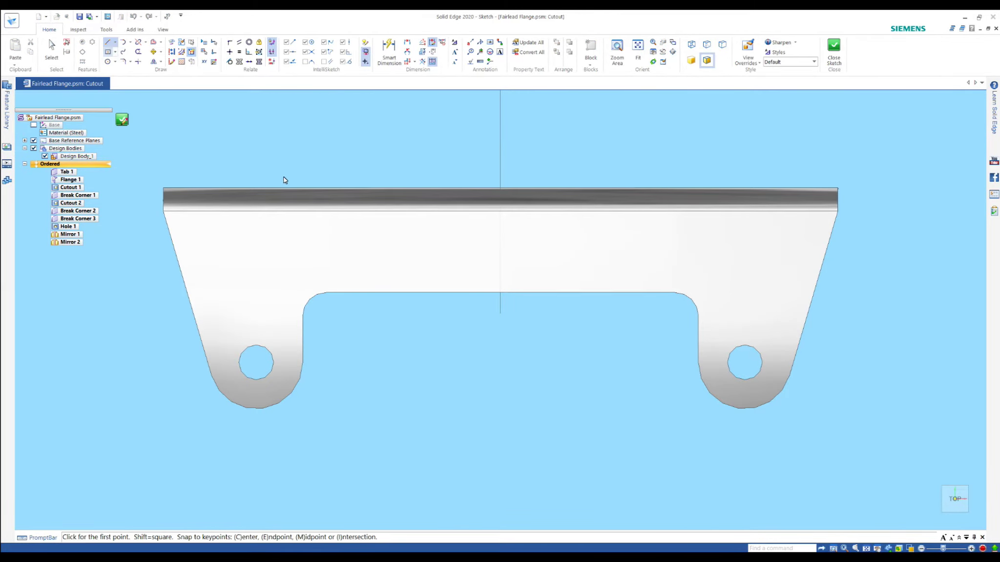
click(293, 188)
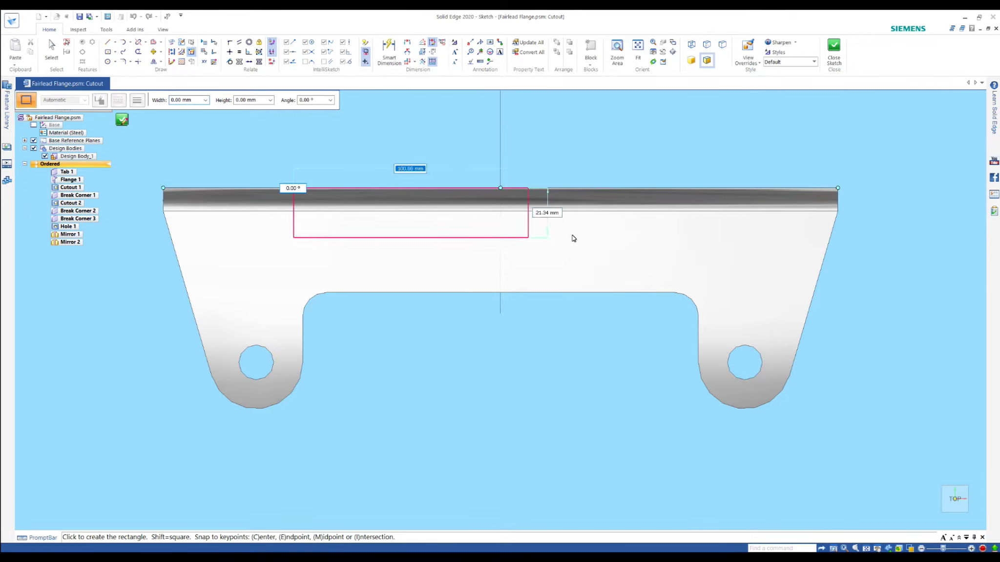
click(655, 234)
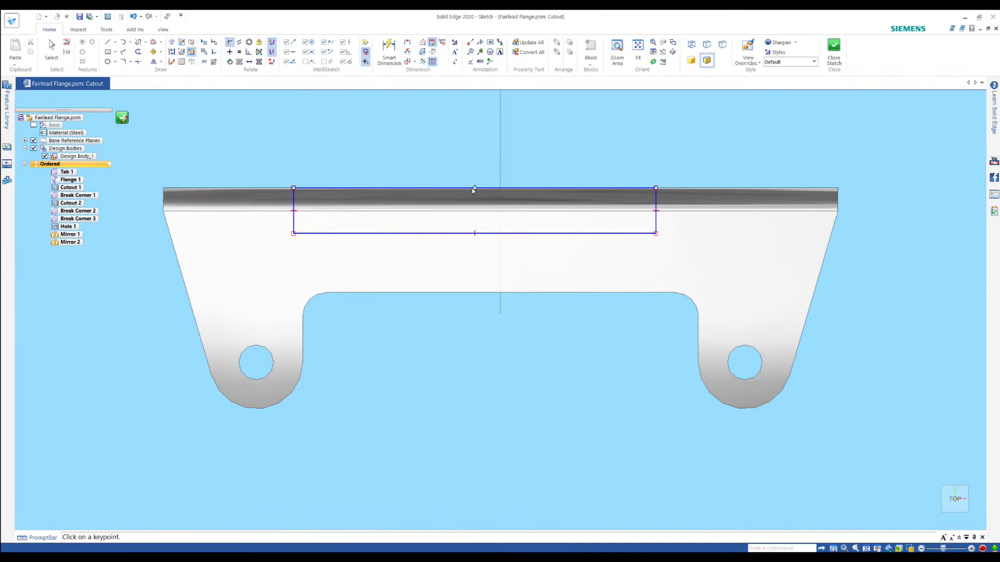
click(474, 189)
click(500, 190)
Step: Dimension the rectangle 220 mm wide and 15 mm deep
click(389, 51)
click(446, 189)
click(454, 146)
text(220)
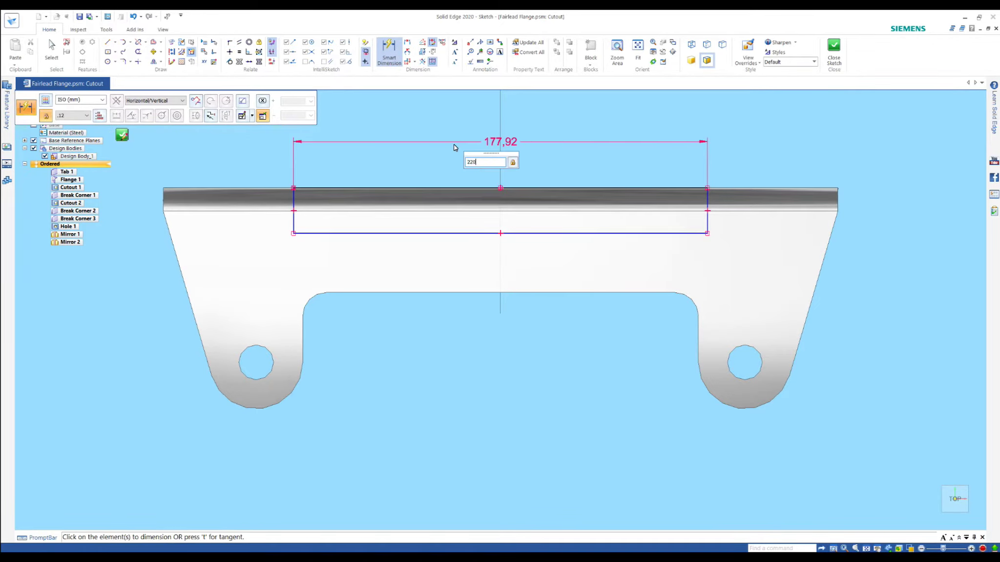
key(Return)
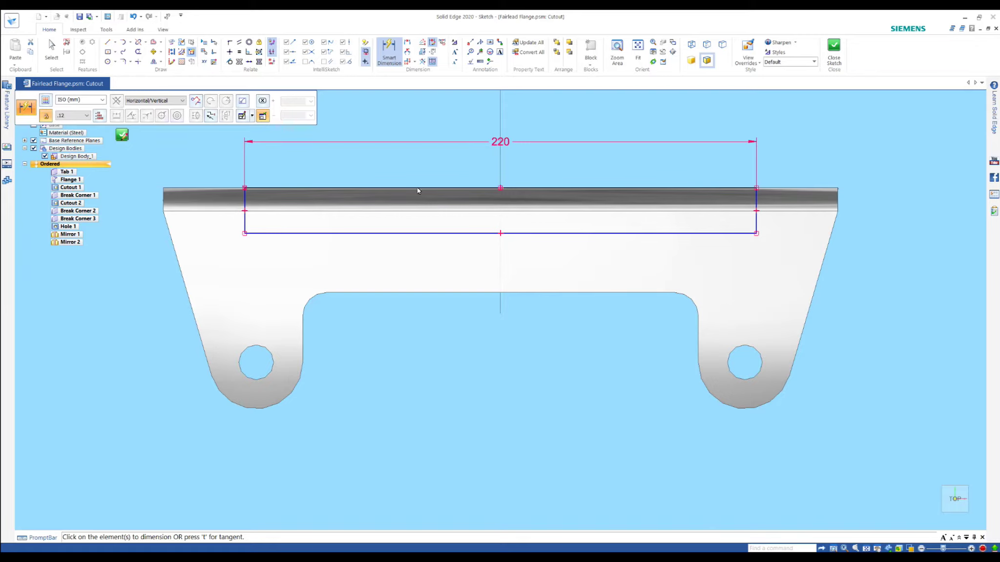
click(246, 205)
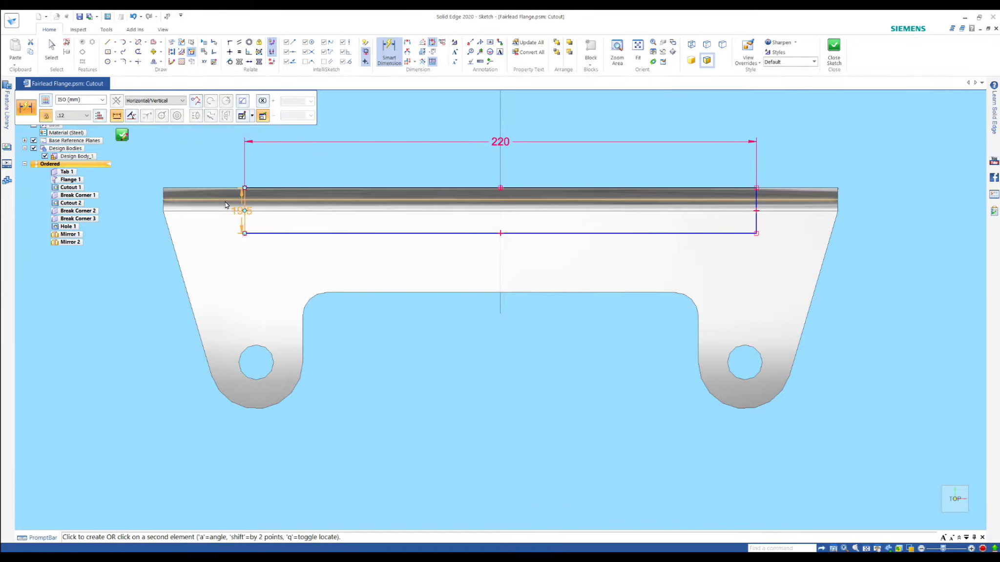
click(190, 167)
key(Return)
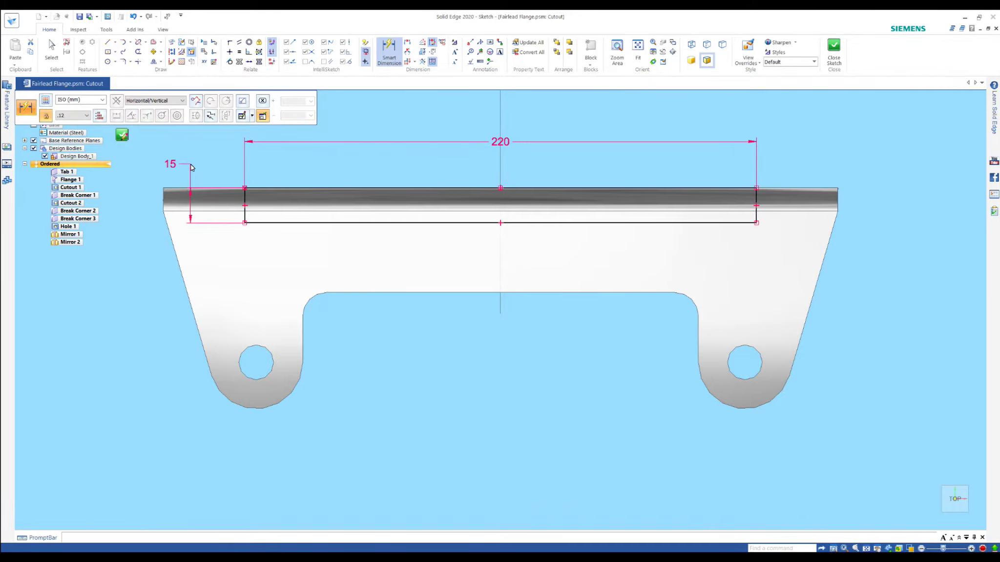
Step: Close the sketch and cut the rectangular window through the plate
click(122, 135)
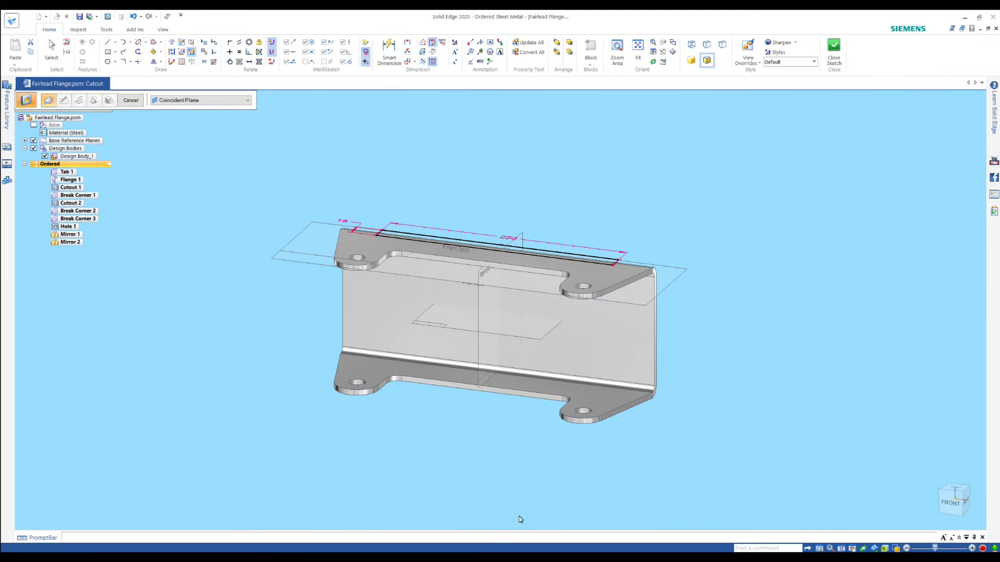
click(496, 503)
click(598, 427)
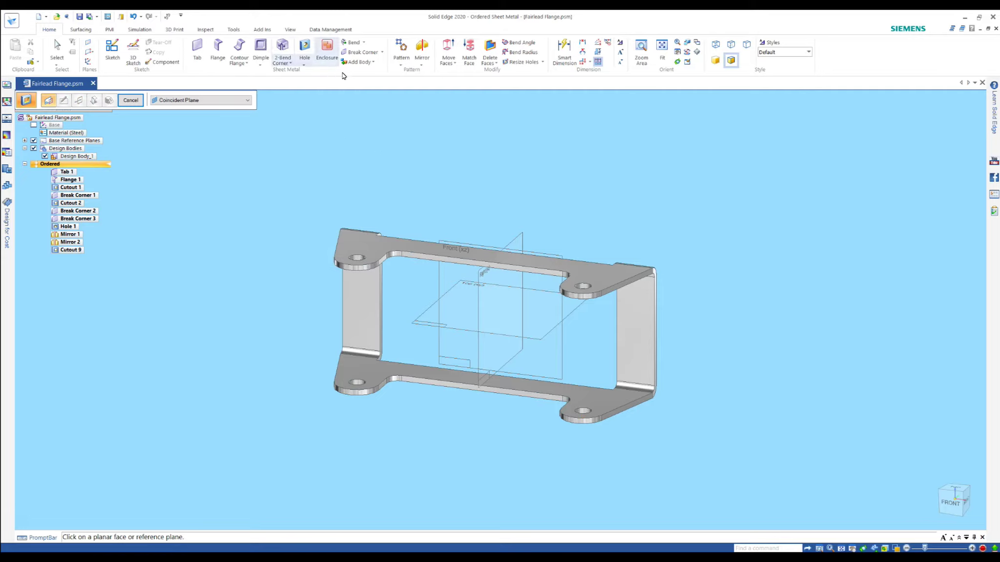
Step: Add a flange on the end strip's thickness edge, accepting the default length
click(218, 49)
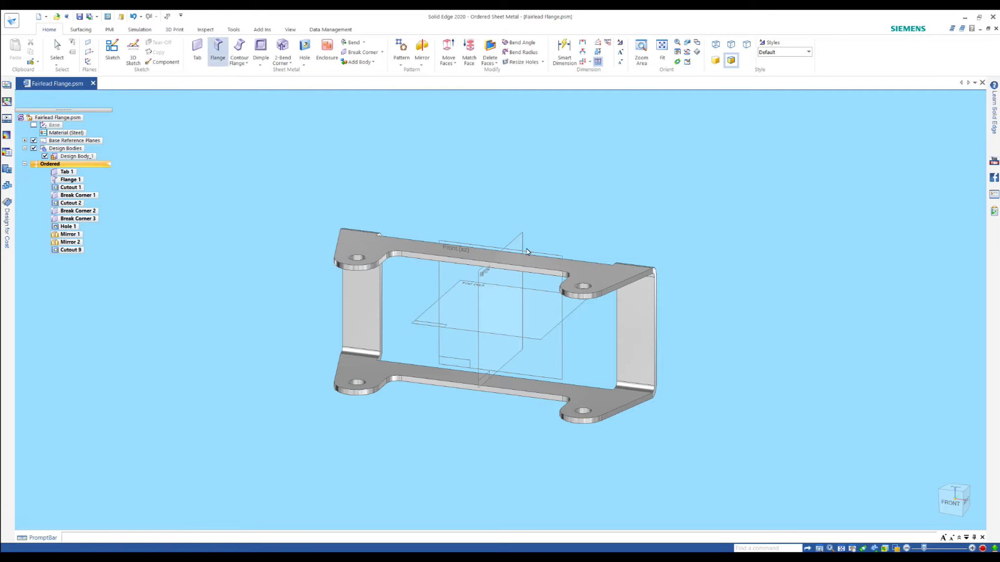
click(616, 307)
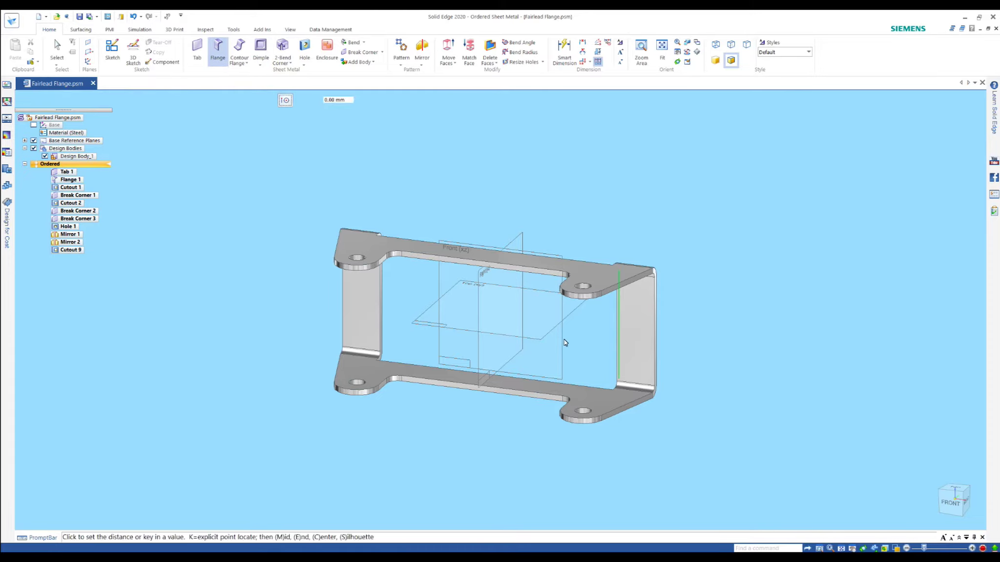
click(535, 350)
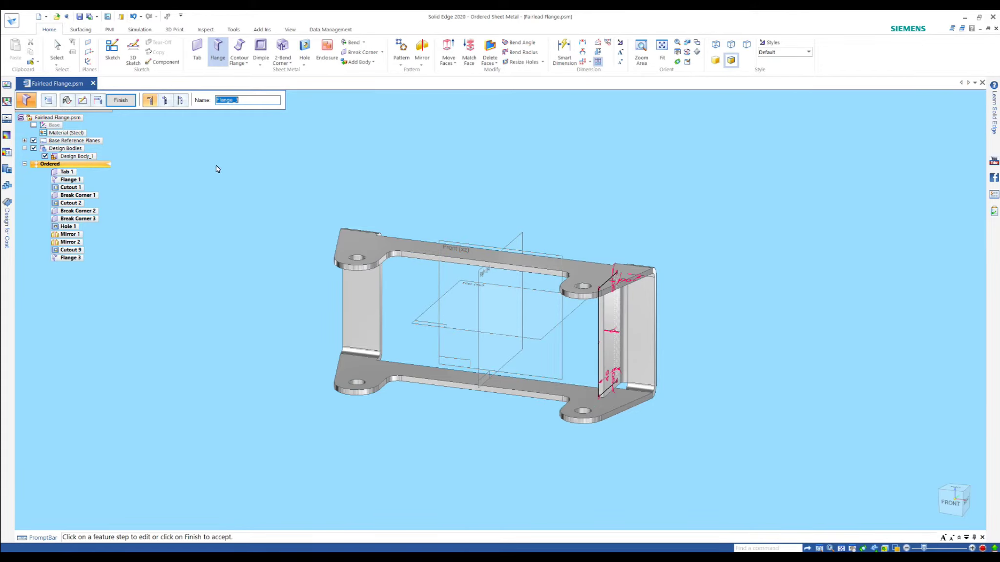
key(Return)
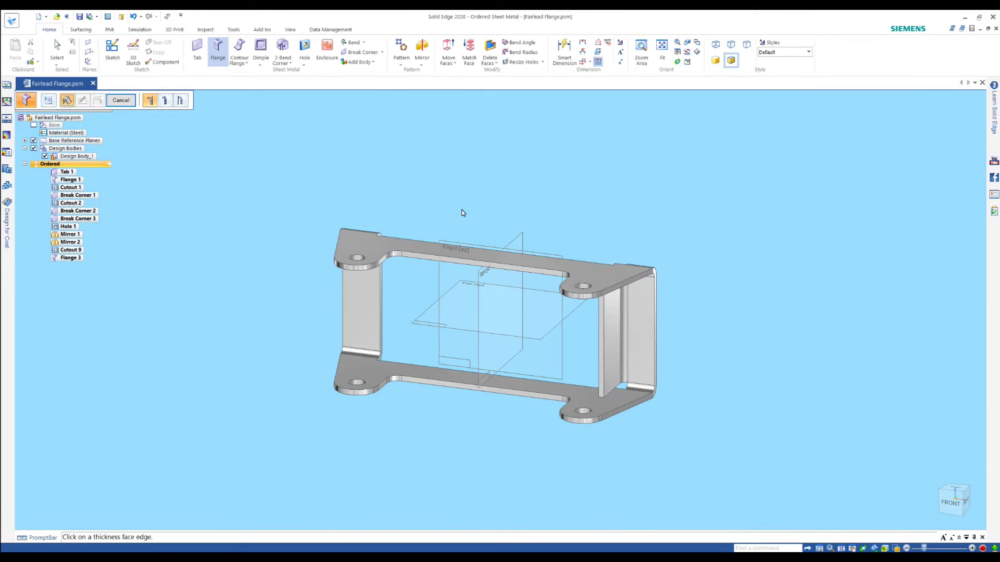
middle_drag(502, 213, 356, 288)
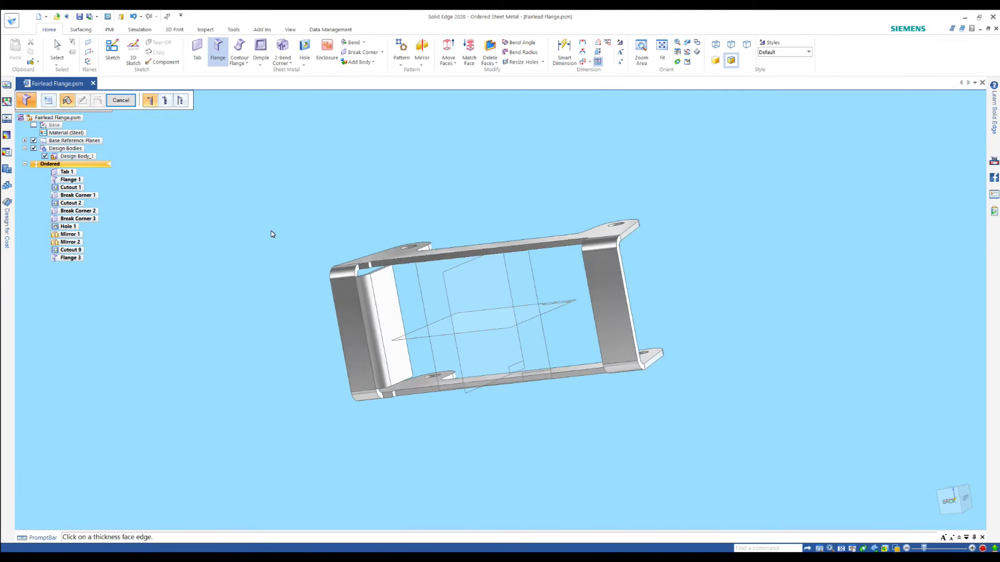
scroll(361, 282, up, 2)
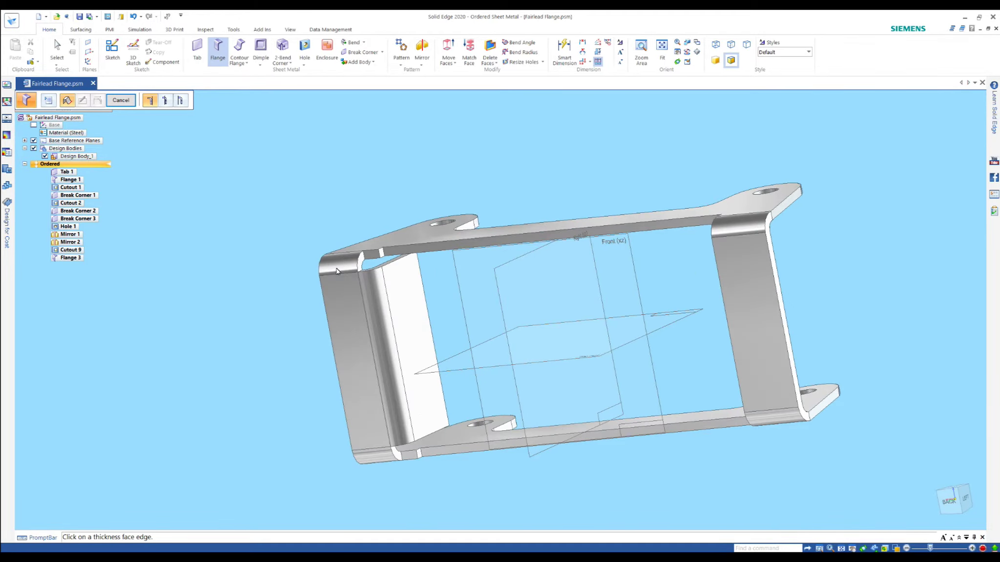
key(Escape)
Step: Edit Flange 3 so its material lies on the outside
click(433, 408)
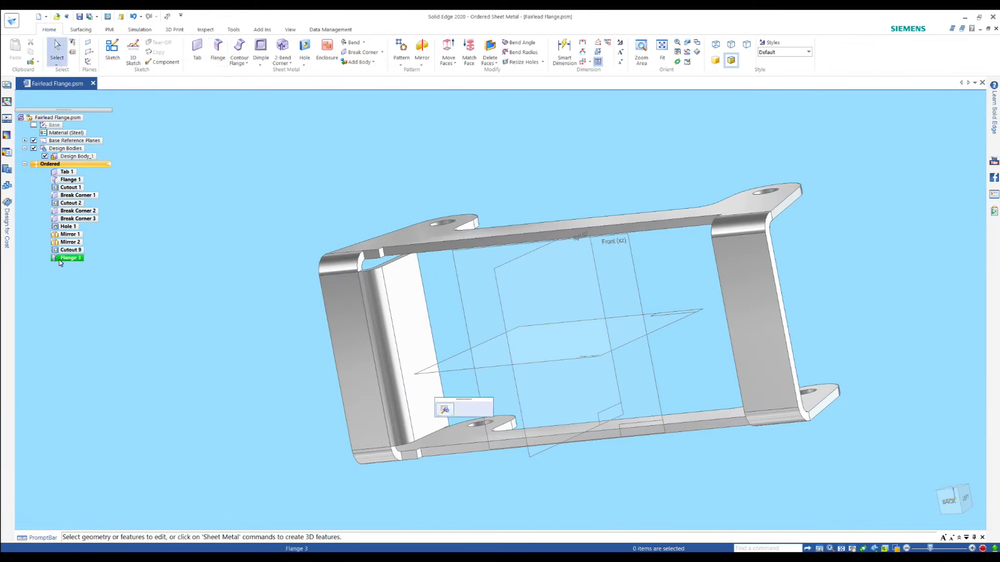
click(440, 410)
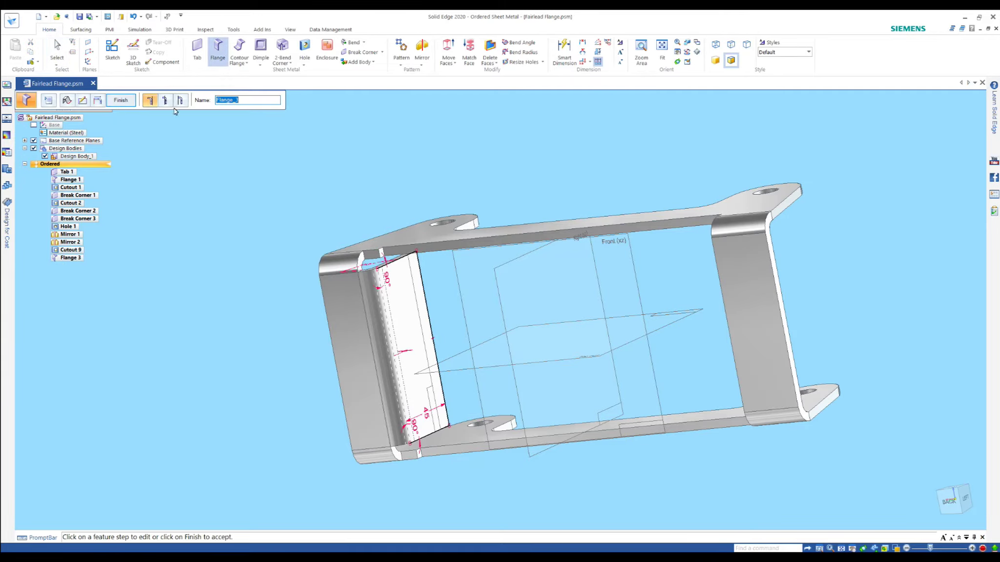
click(186, 104)
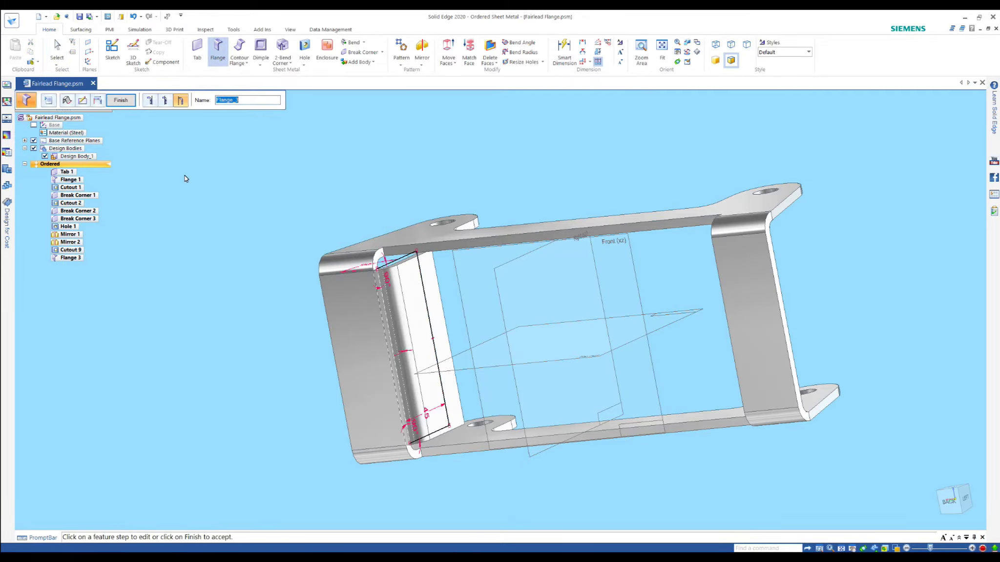
right_click(172, 178)
middle_drag(249, 235, 397, 249)
click(397, 248)
mouse_move(364, 299)
middle_down()
mouse_move(299, 308)
mouse_move(314, 292)
middle_up()
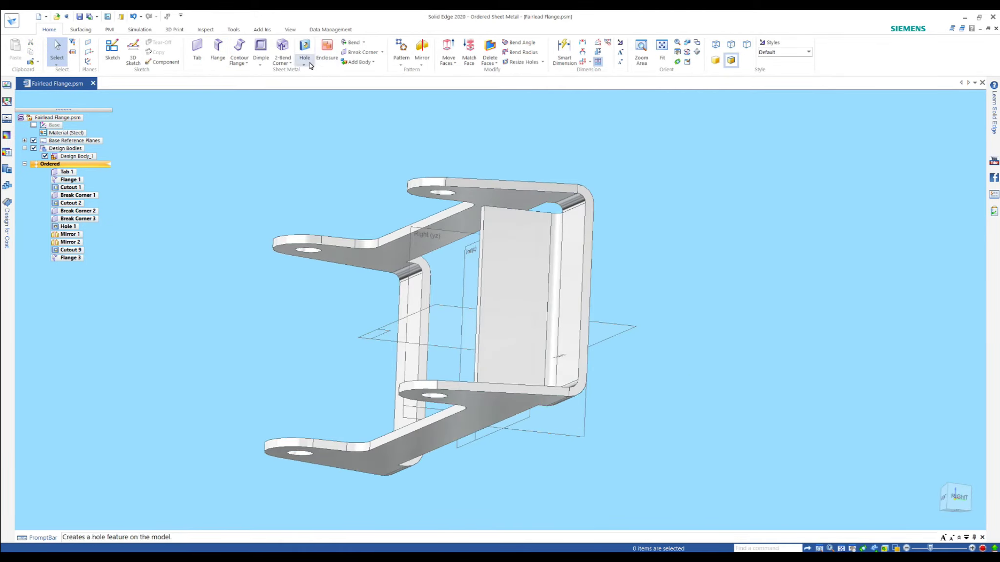
Step: Round both free corners of Flange 3 with a 20 mm break corner
click(362, 52)
click(486, 209)
middle_drag(513, 285, 502, 551)
click(486, 461)
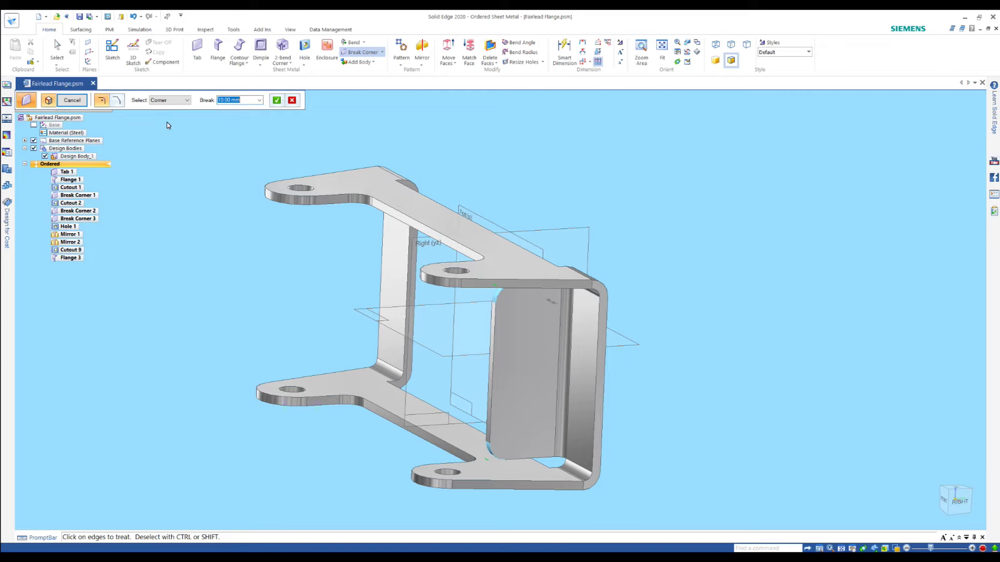
text(20)
key(Return)
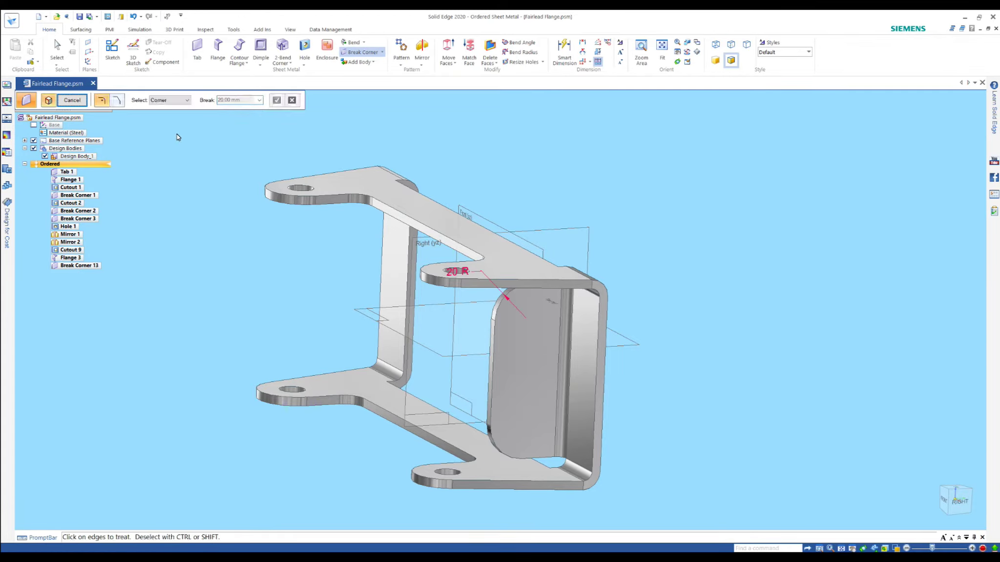
Step: Start a cutout sketched on Flange 3's face
click(303, 65)
click(332, 98)
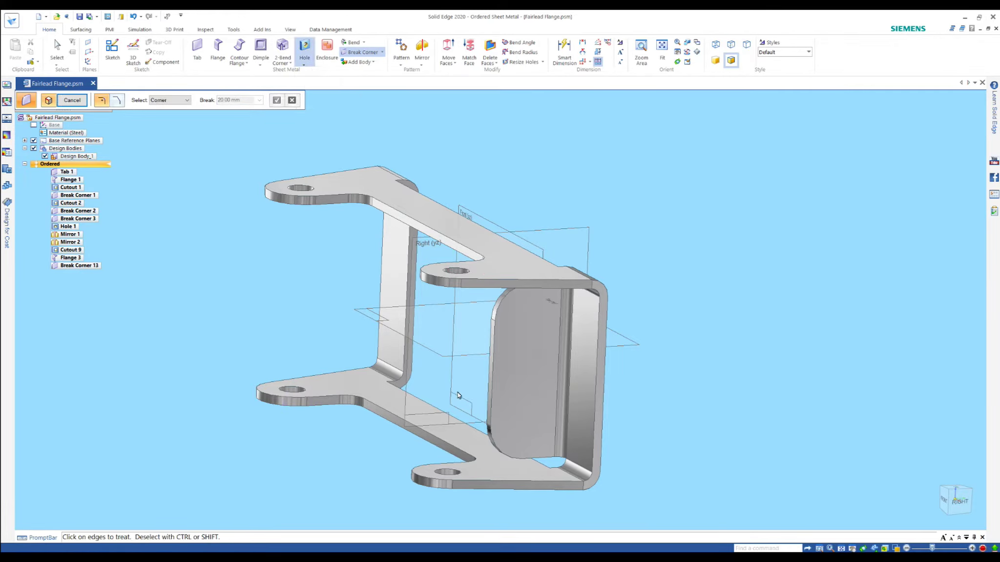
click(519, 370)
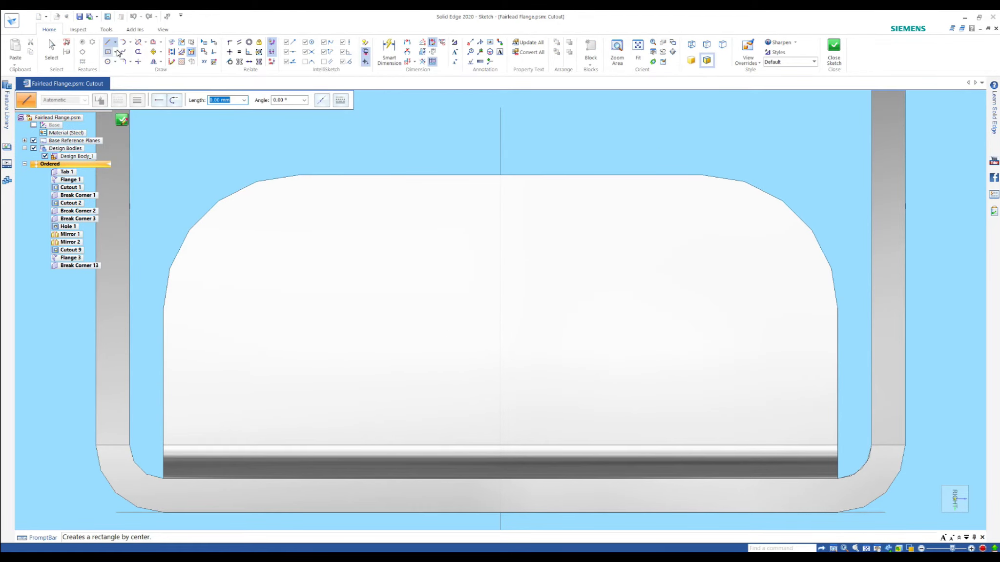
Step: Draw two centre-point arcs forming the left and right lobes of the notch
click(131, 43)
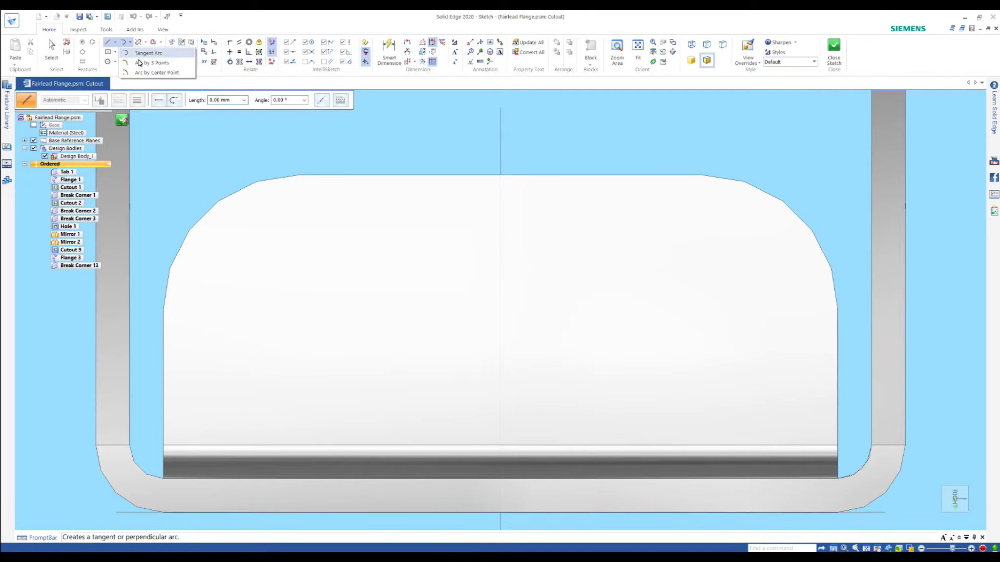
click(142, 74)
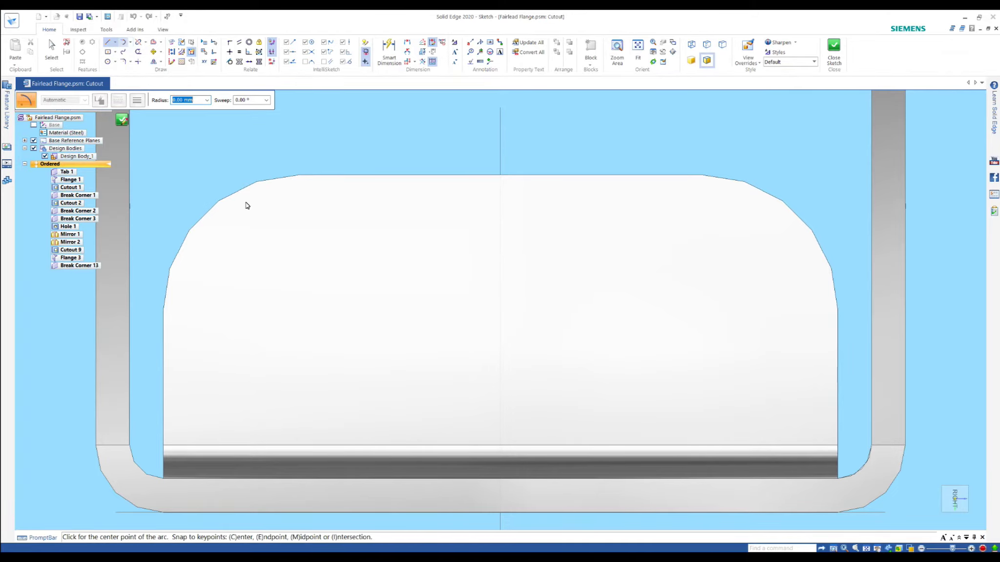
click(297, 309)
click(297, 175)
click(416, 339)
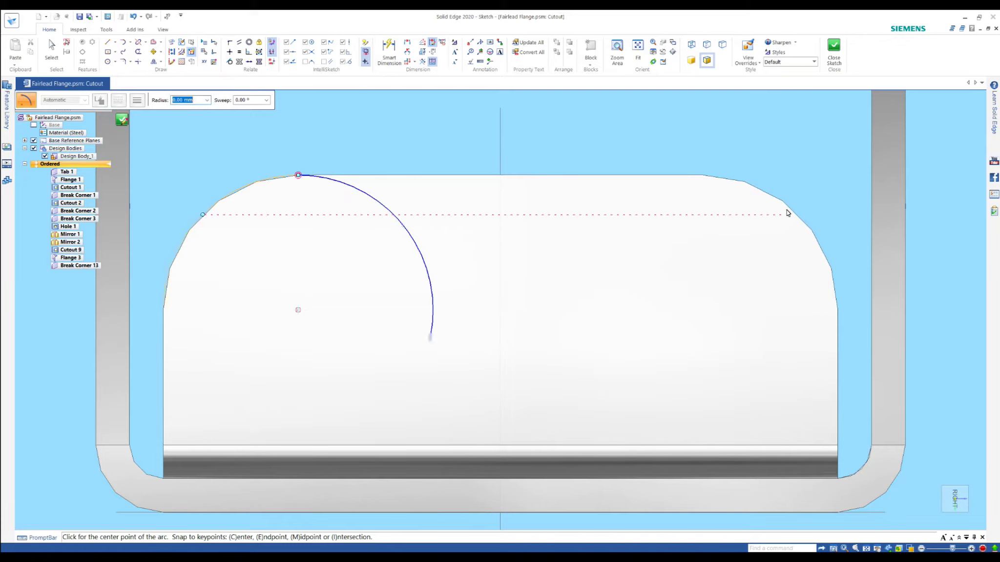
click(702, 309)
click(703, 176)
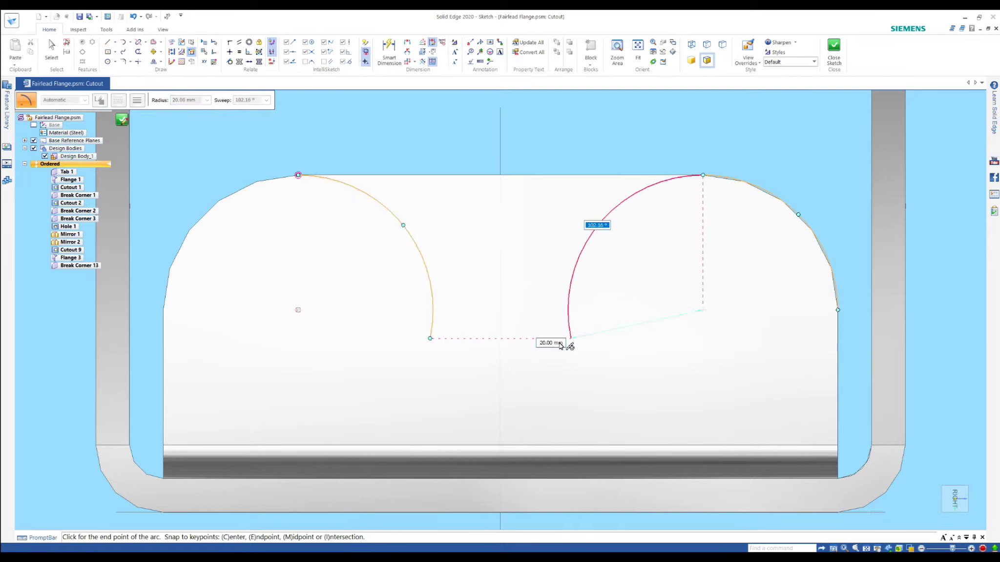
click(560, 345)
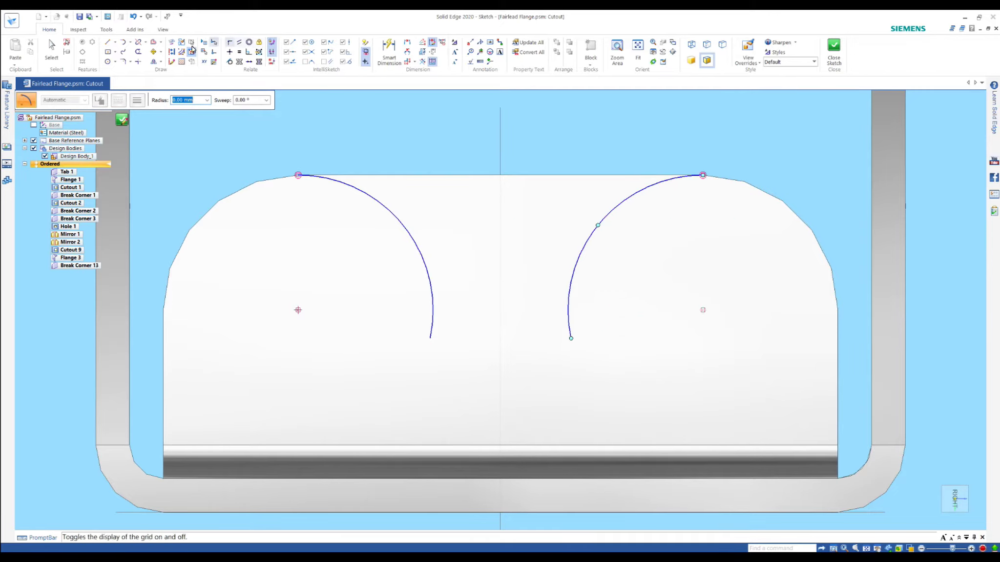
Step: Join the arc ends with a bottom line whose midpoint aligns vertically with the centre
click(107, 43)
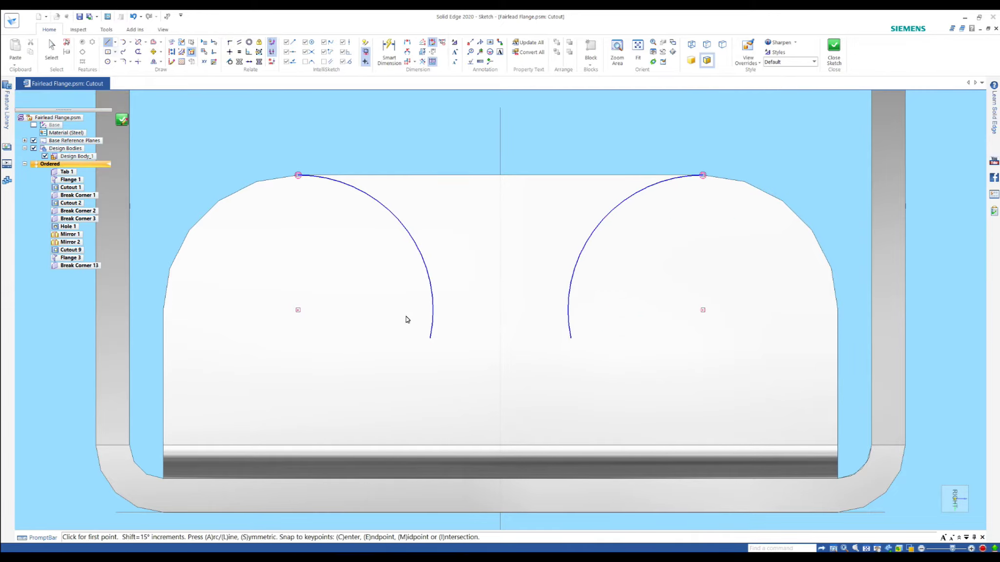
click(429, 338)
click(570, 338)
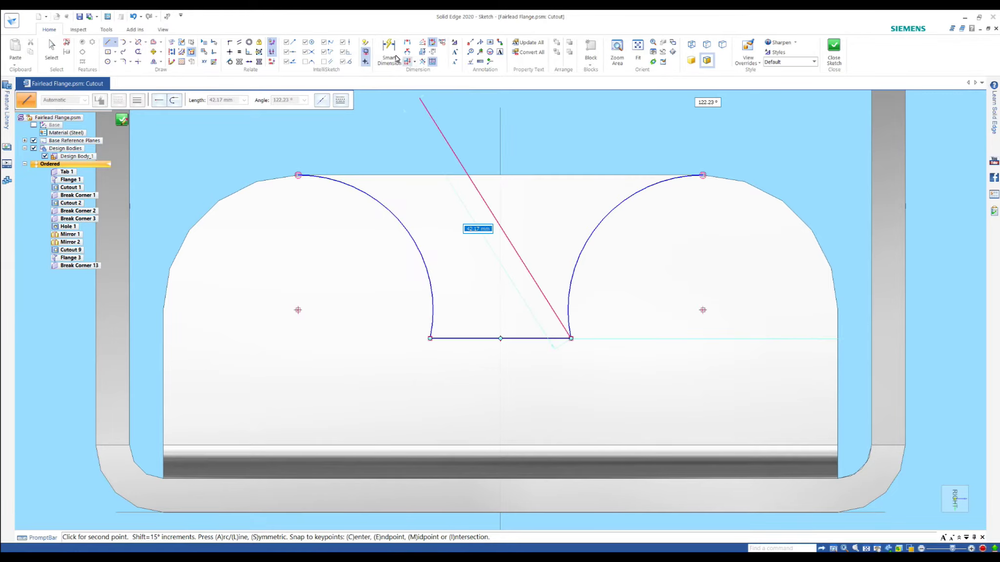
click(229, 52)
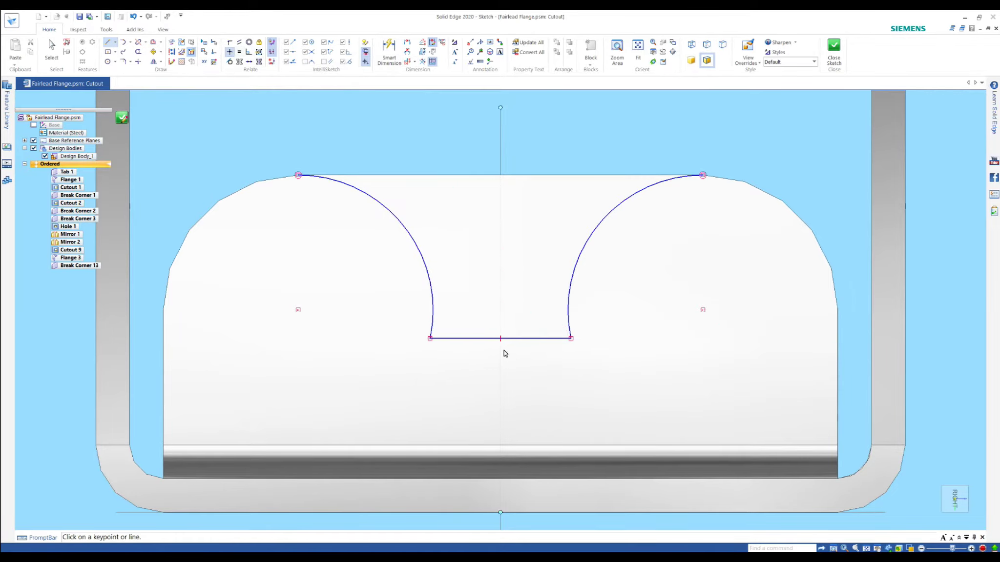
click(500, 339)
click(500, 175)
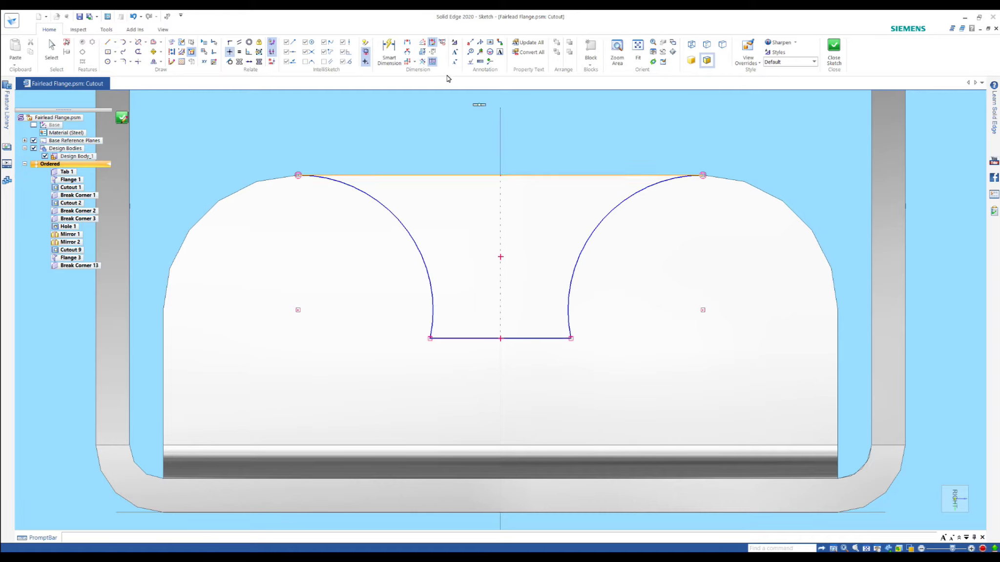
Step: Dimension the notch depth from the top edge to 15 mm
click(384, 53)
click(491, 175)
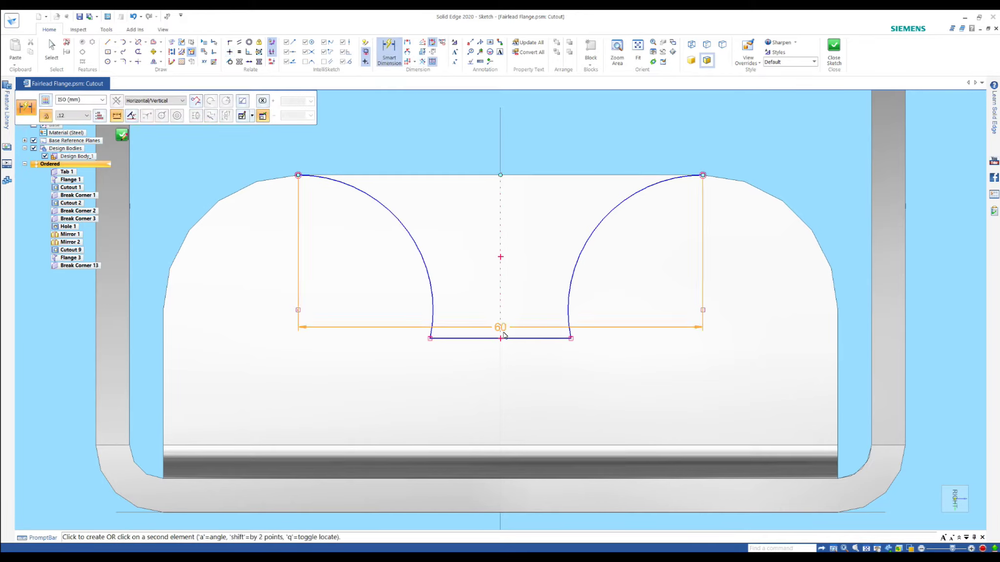
click(493, 340)
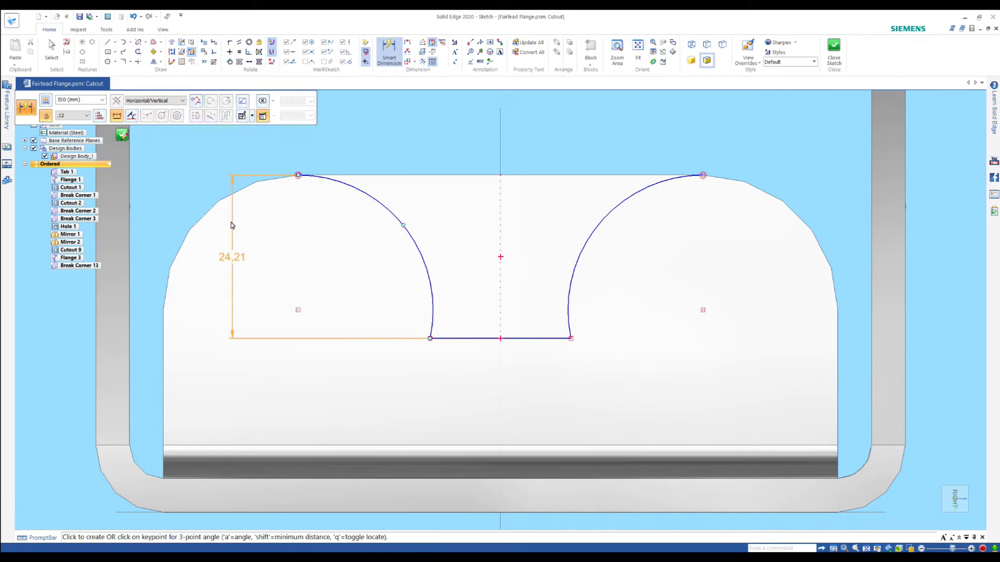
click(200, 211)
text(15)
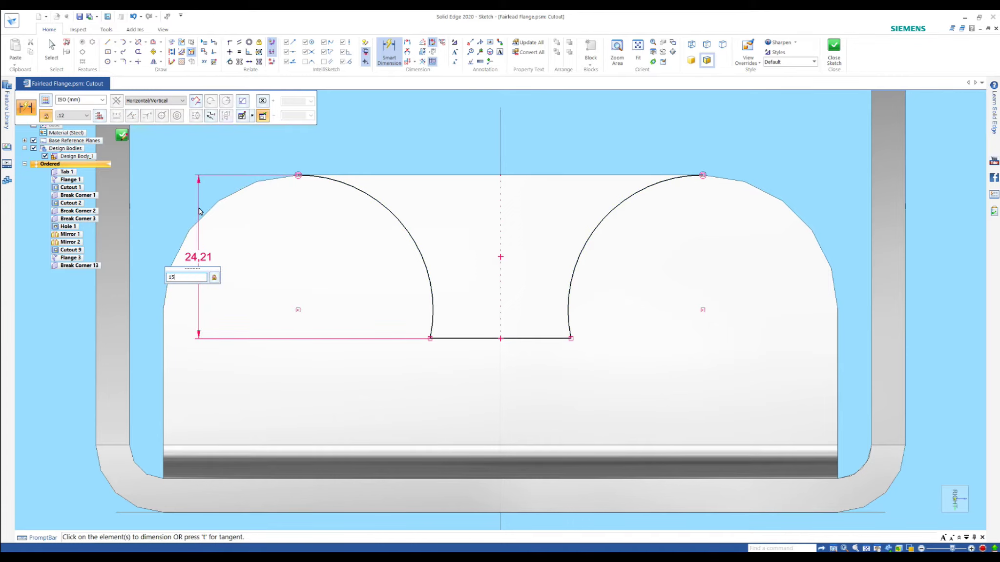
key(Return)
Step: Close the profile with a line along the top edge and finish the sketch
click(111, 44)
click(297, 175)
click(702, 175)
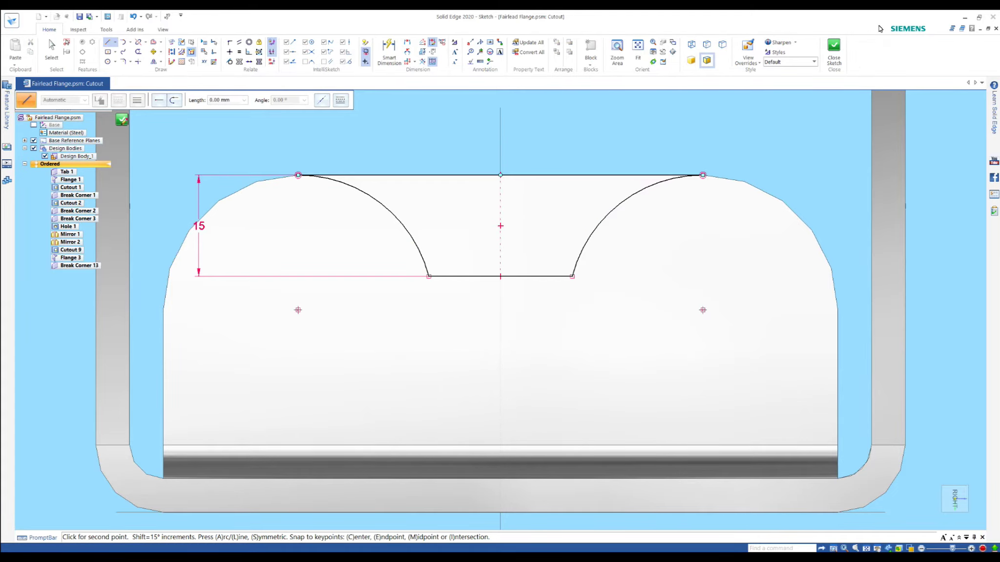
click(834, 49)
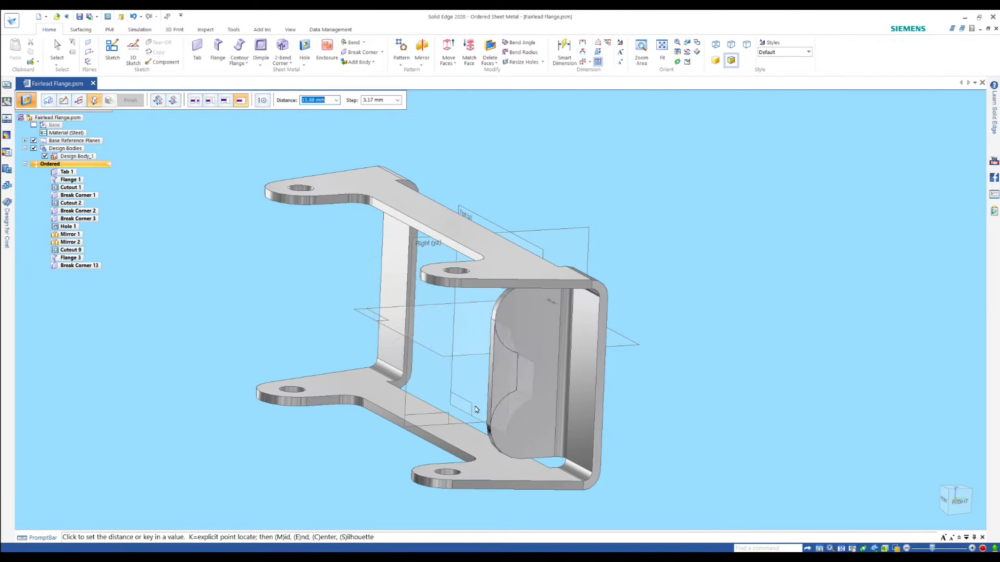
text(5)
Step: Finish Cutout 10 at 5 mm depth and add a 10 mm Break Corner 14 on the notch
key(Return)
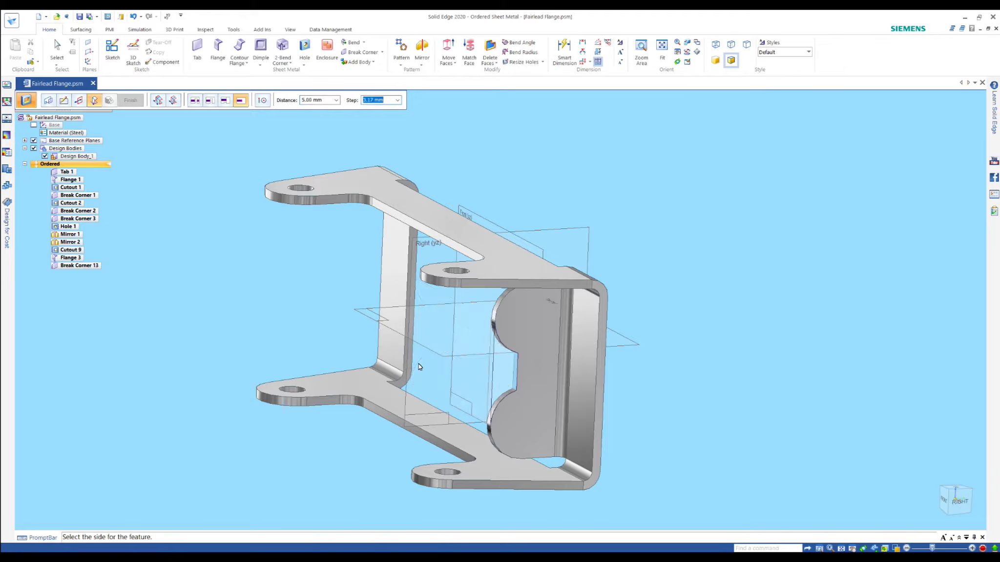
click(236, 270)
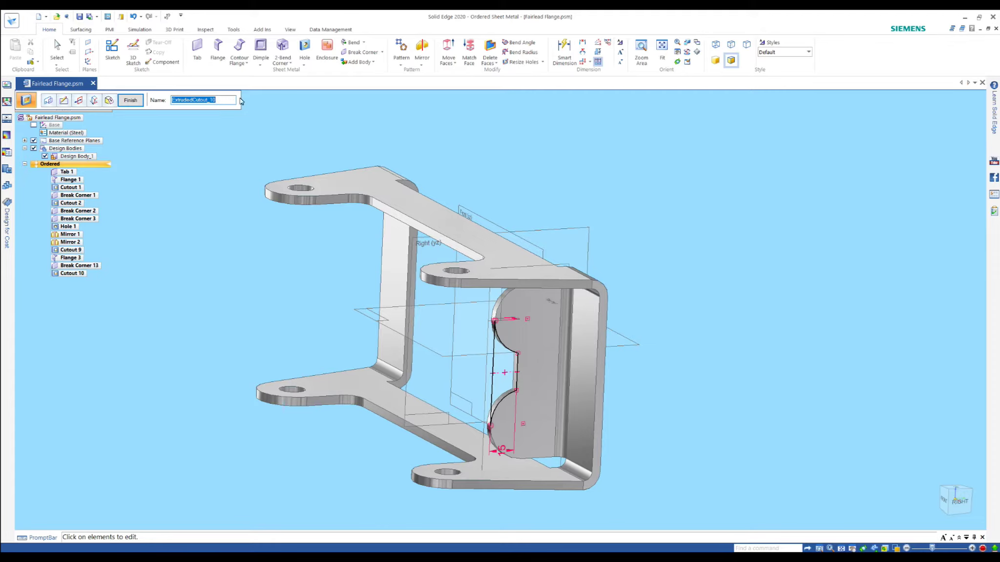
click(352, 50)
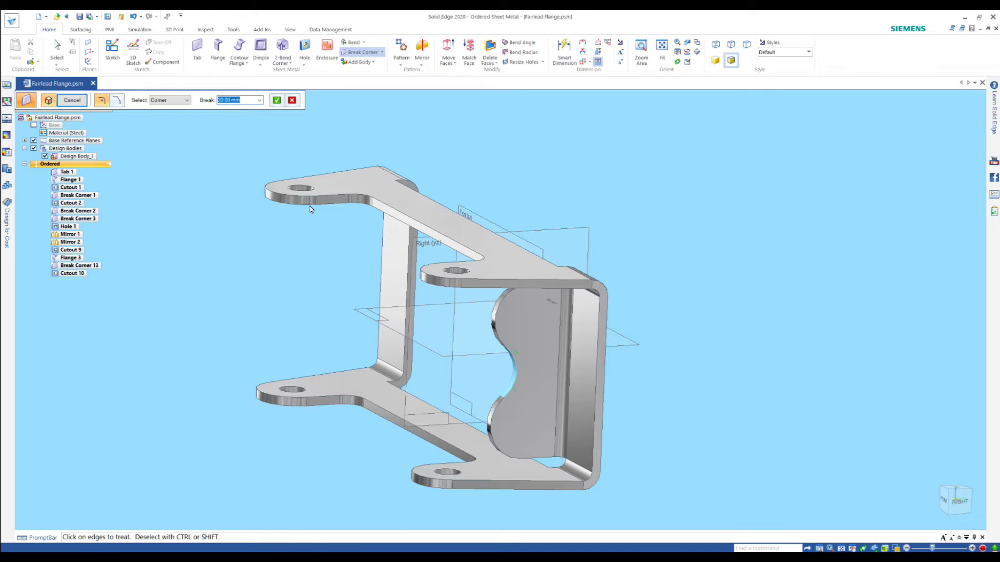
text(10)
key(Return)
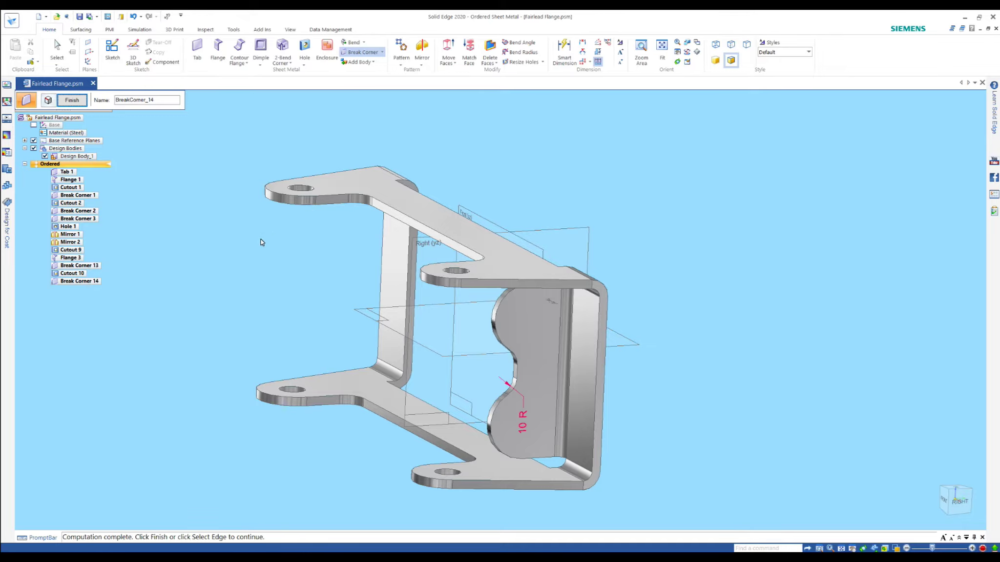
right_click(198, 237)
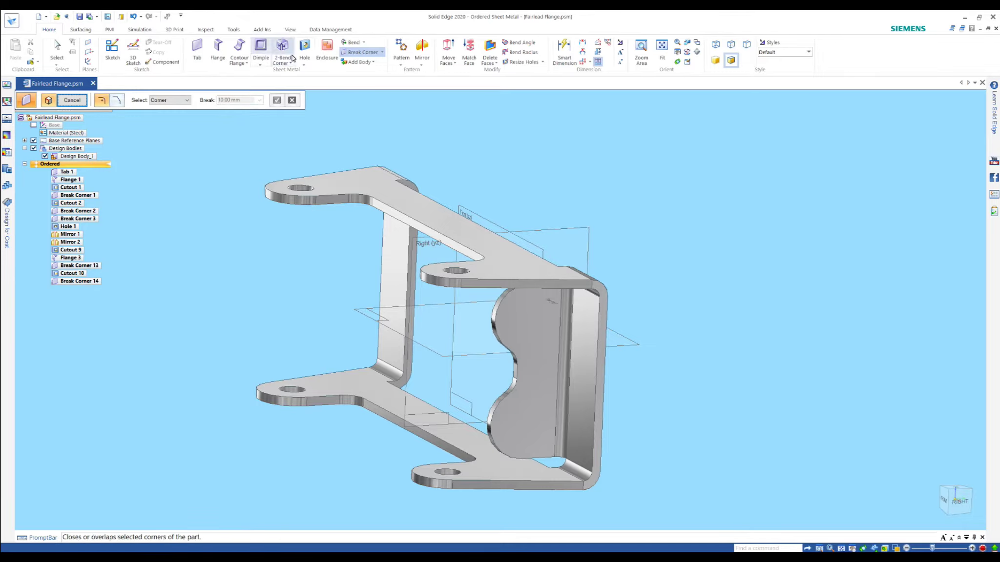
click(309, 46)
click(509, 310)
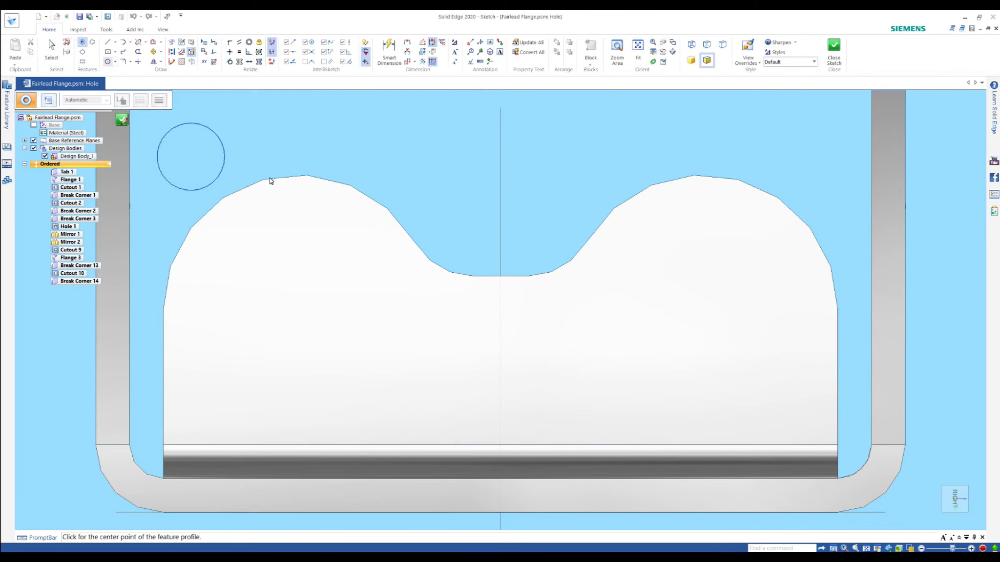
Step: Place holes at both lobe centres and set them to 15 mm drill size
click(298, 309)
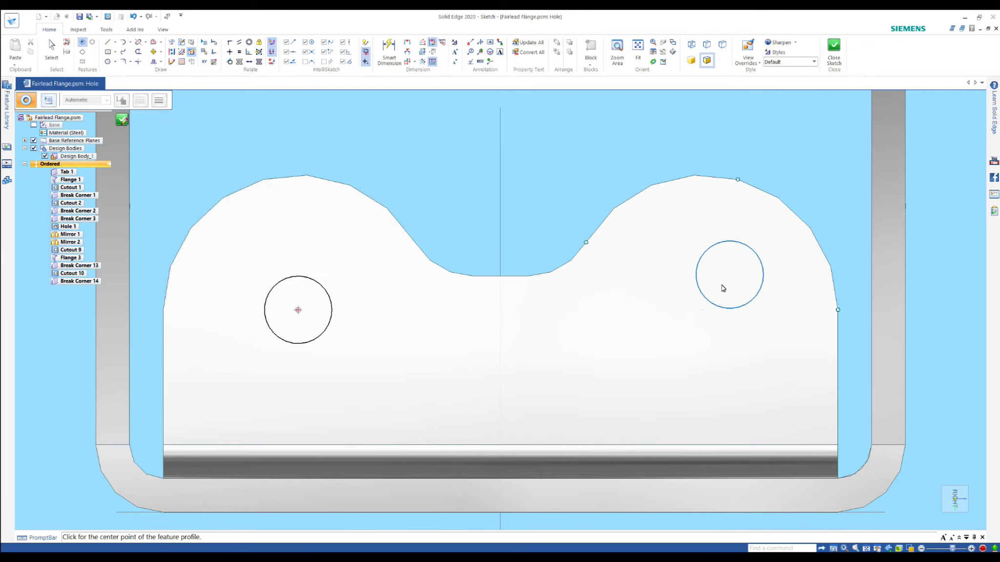
click(703, 309)
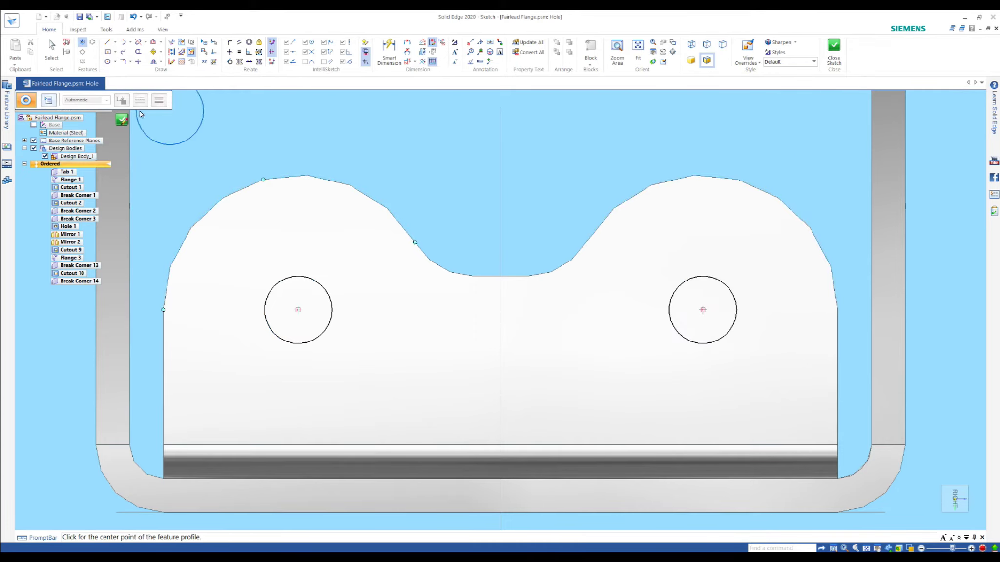
click(122, 120)
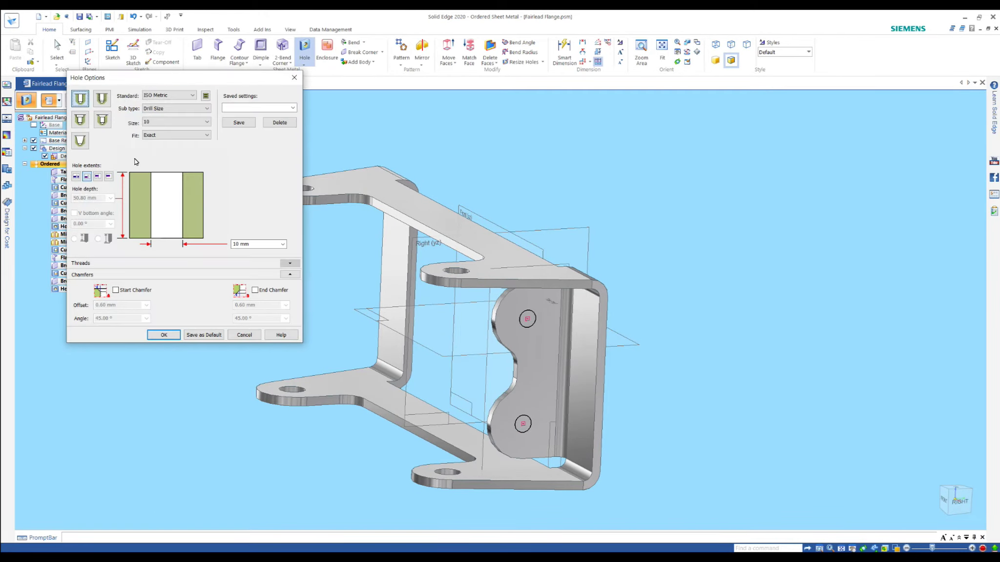
click(173, 127)
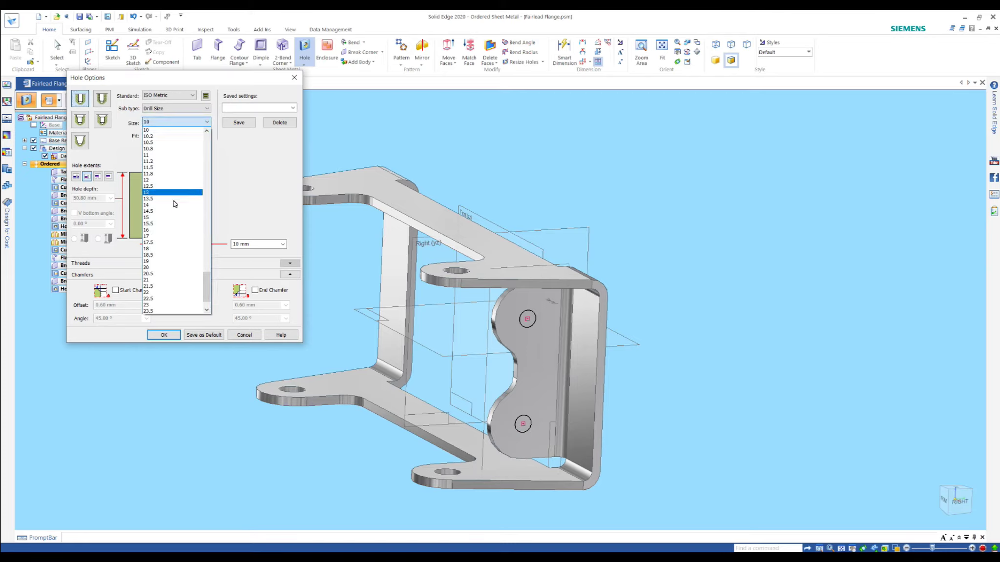
click(169, 218)
click(172, 336)
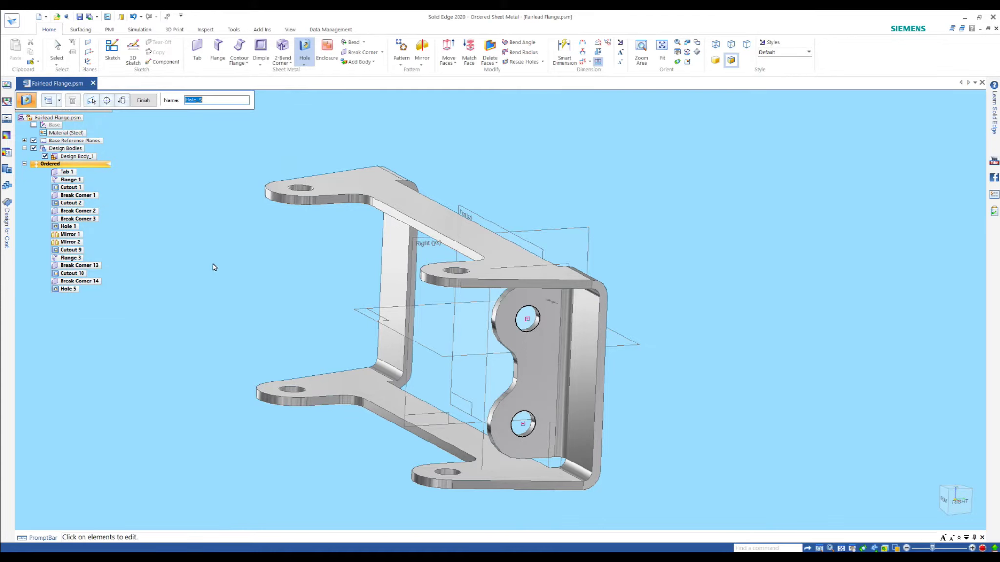
key(Return)
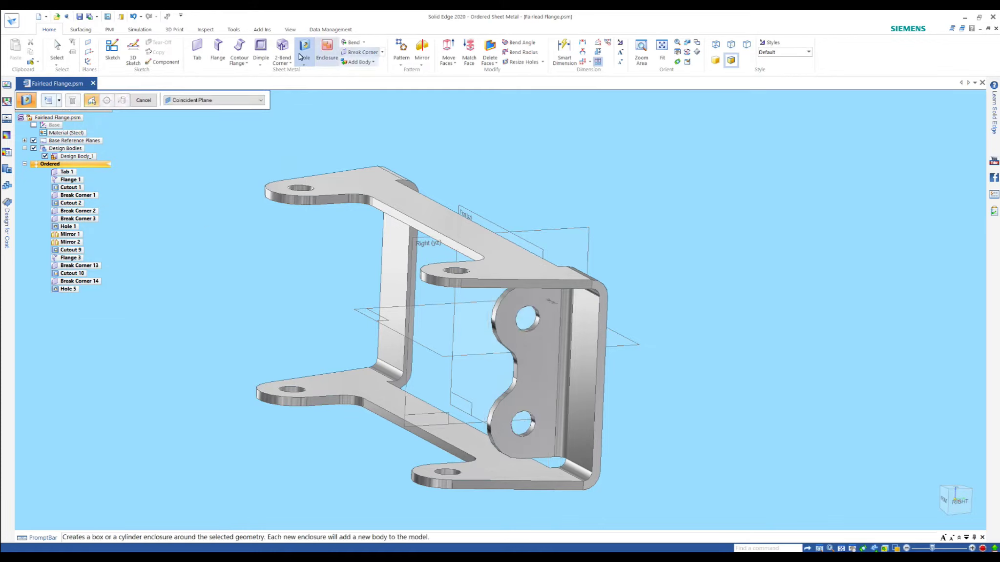
Step: Mirror Flange 3, Break Corners 13 and 14, Cutout 10 and Hole 5 across the Front plane
click(421, 49)
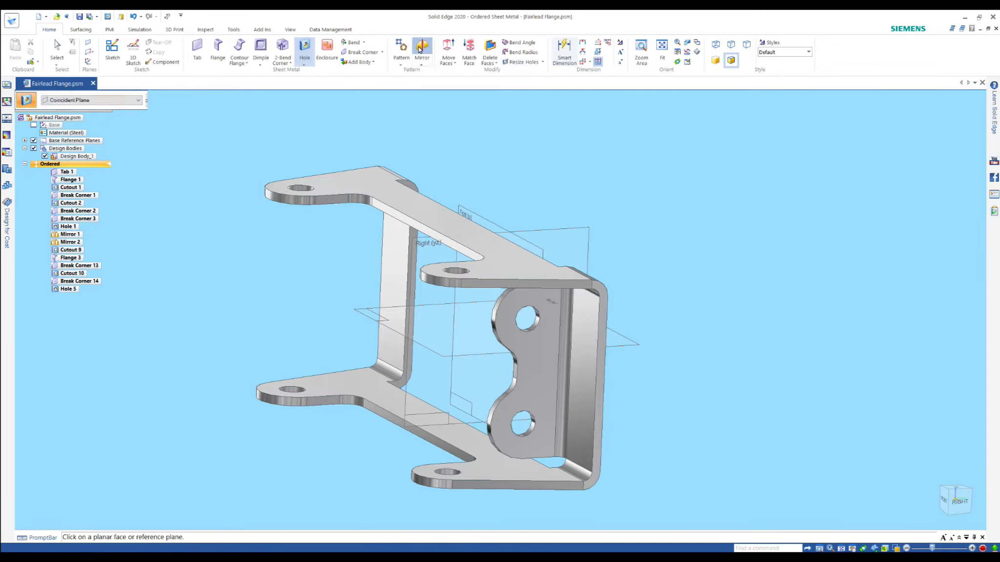
click(67, 290)
click(69, 282)
click(70, 274)
click(69, 266)
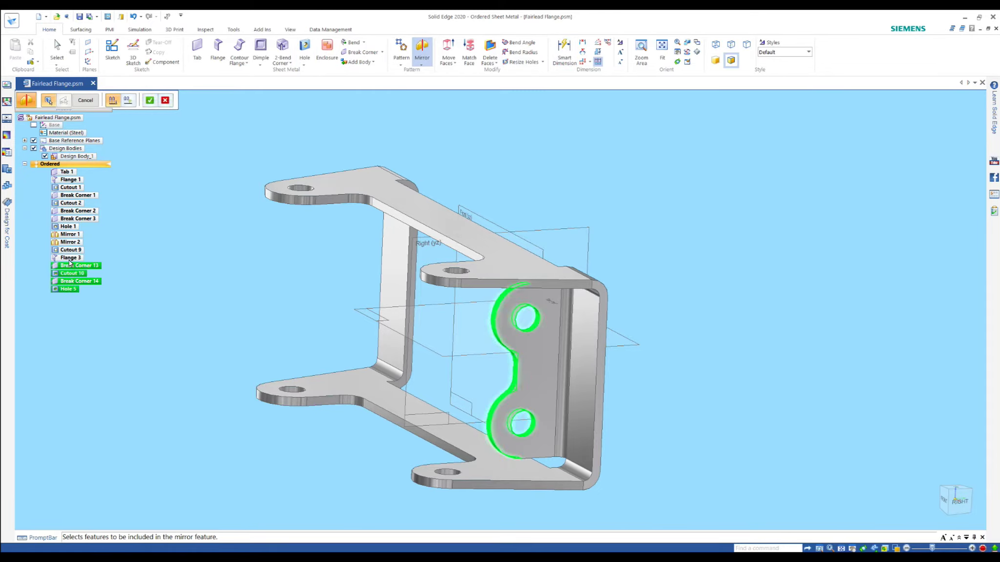
right_click(172, 314)
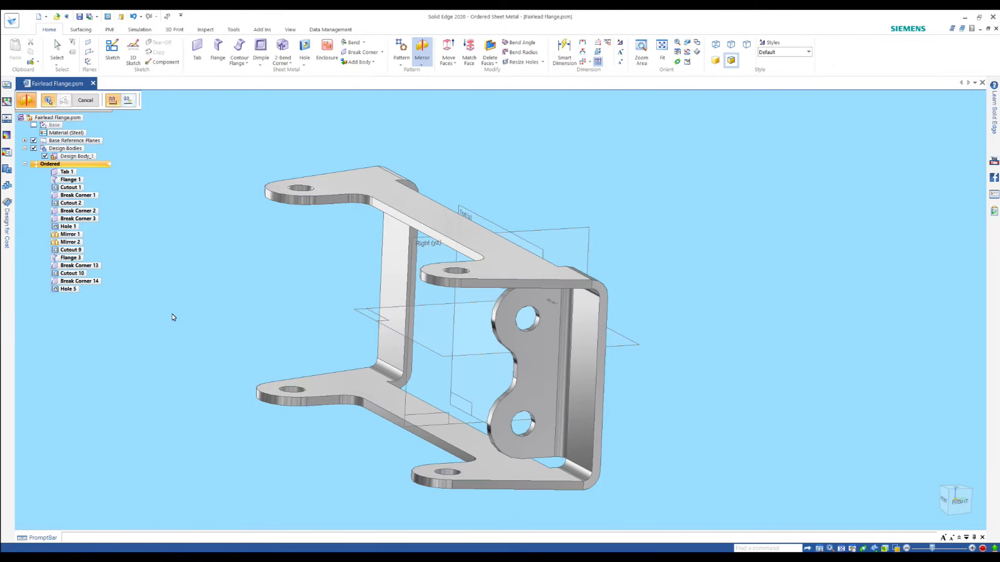
click(455, 298)
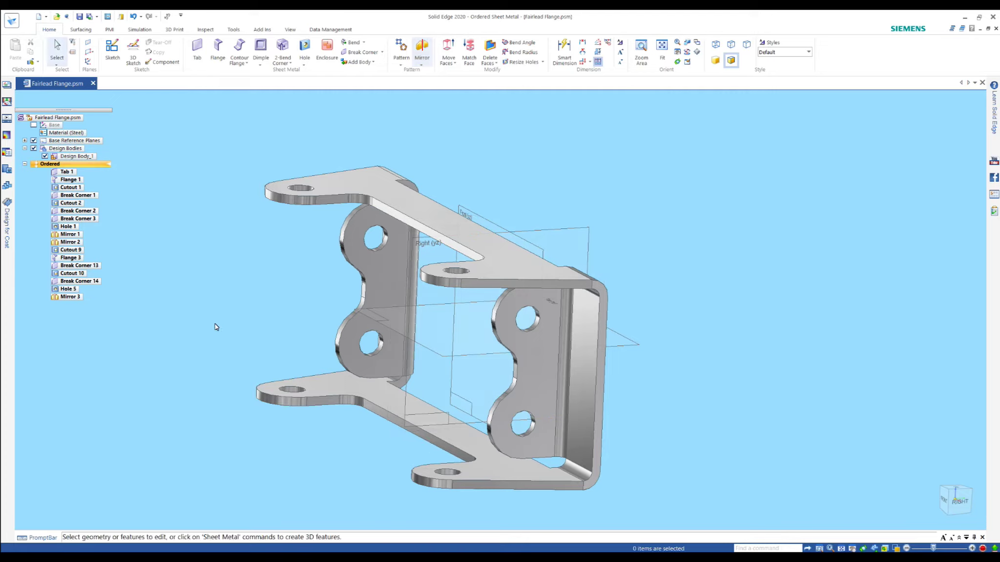
mouse_move(212, 311)
middle_down()
mouse_move(330, 284)
mouse_move(272, 283)
middle_up()
Step: Sketch a horizontal line on the Tab 1 face with its midpoint connected to the centre
click(304, 49)
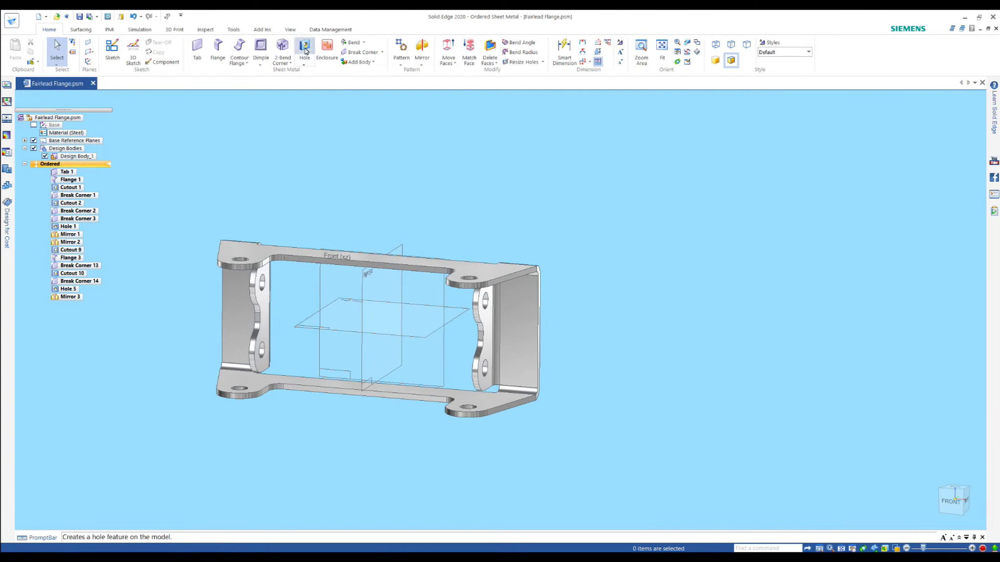
click(514, 318)
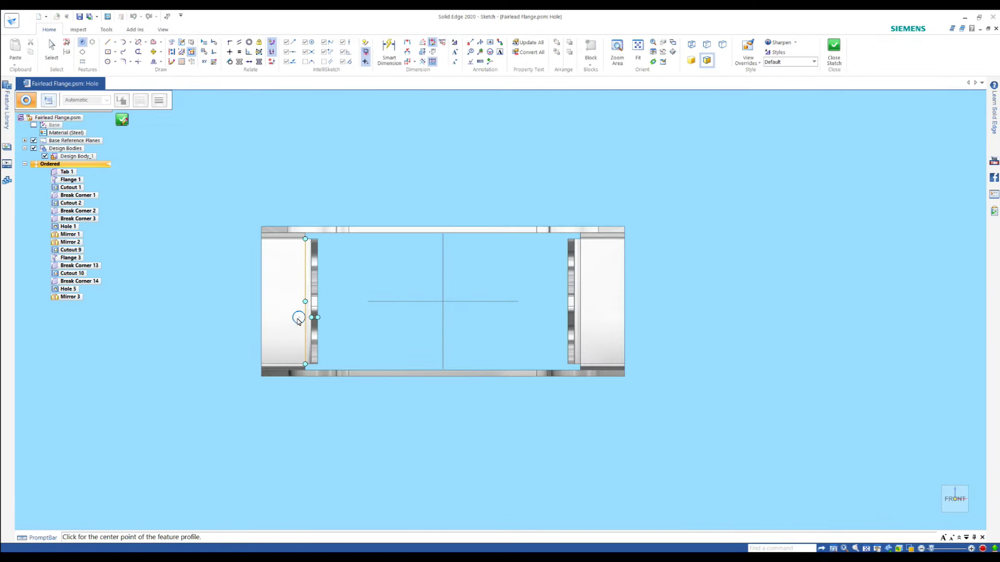
click(108, 42)
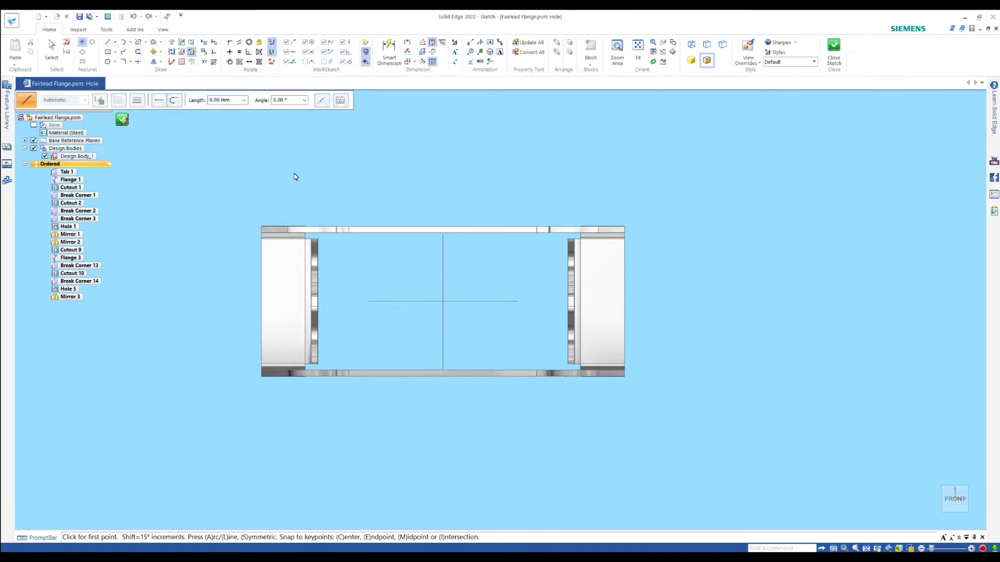
click(567, 173)
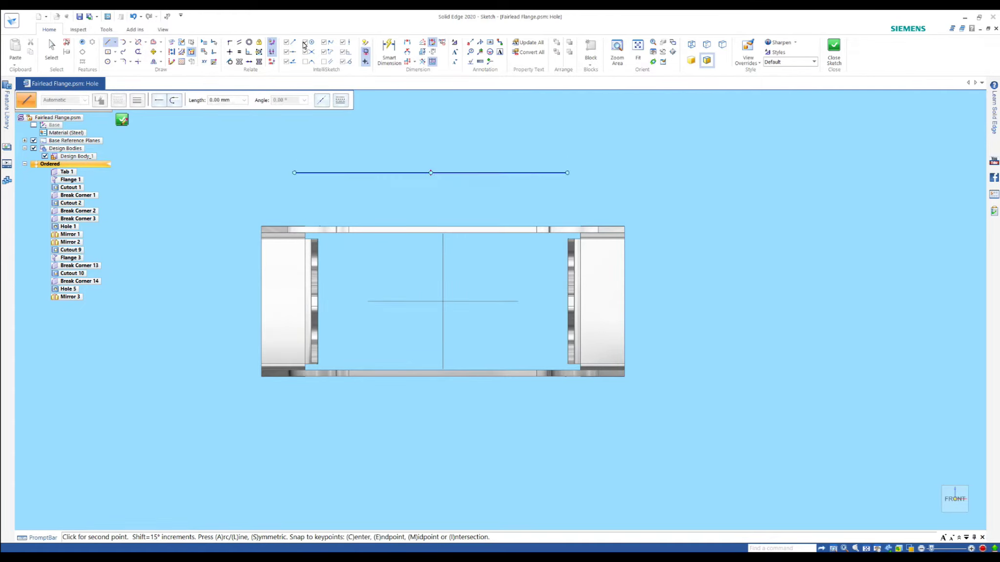
click(230, 45)
click(431, 172)
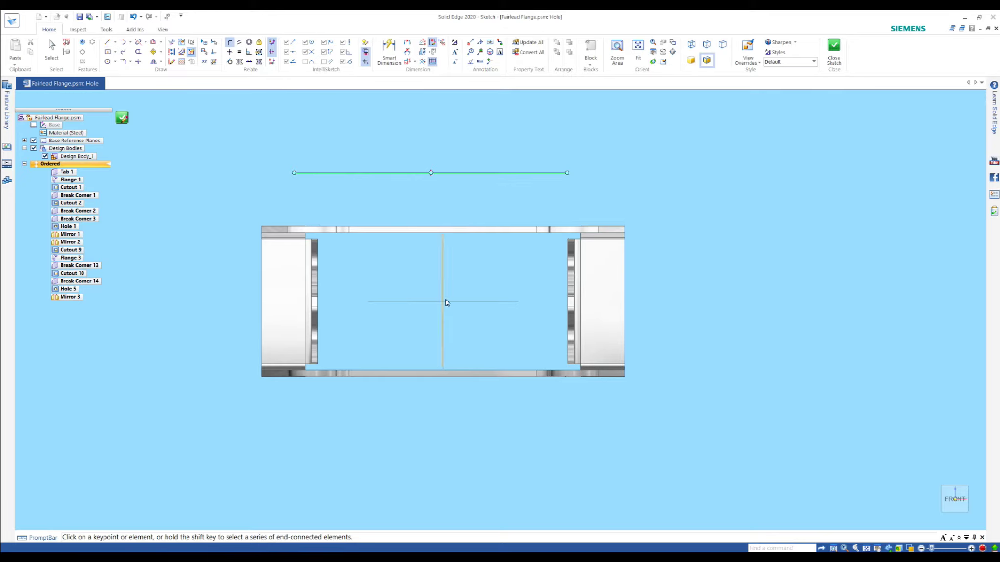
click(443, 302)
Step: Try dimensioning the line to 10 in and dismiss the conflict warning
click(389, 52)
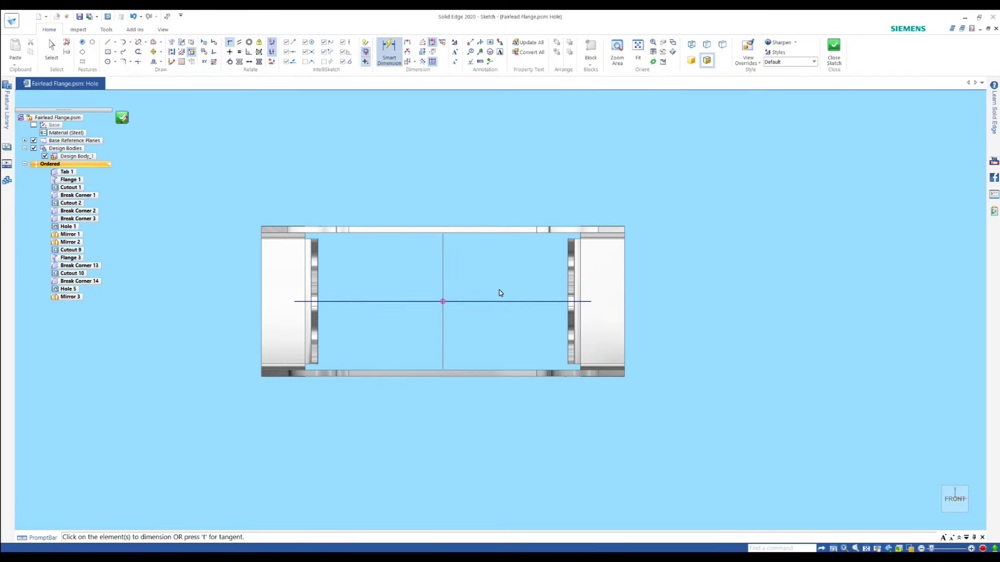
click(492, 301)
click(472, 159)
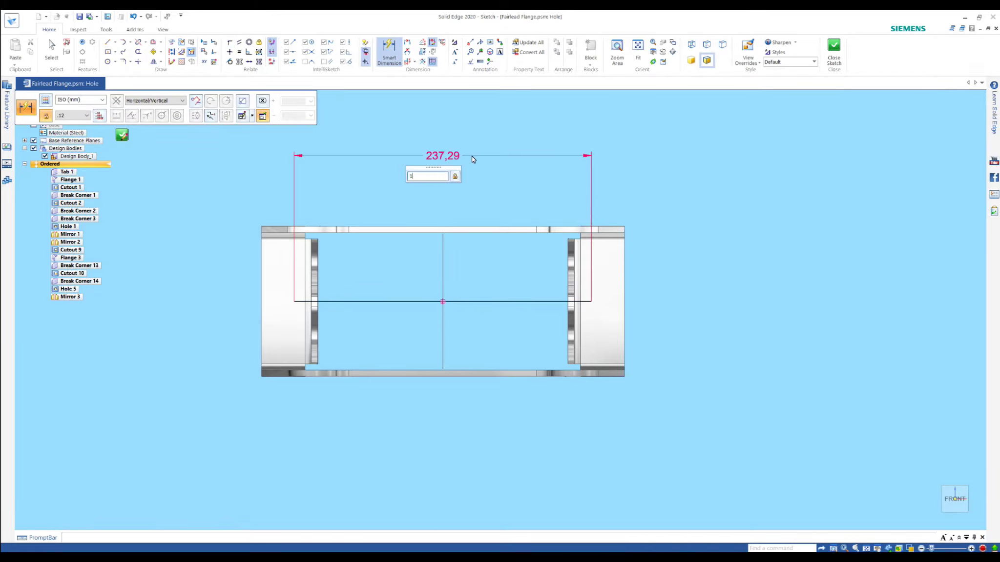
text(in)
key(Return)
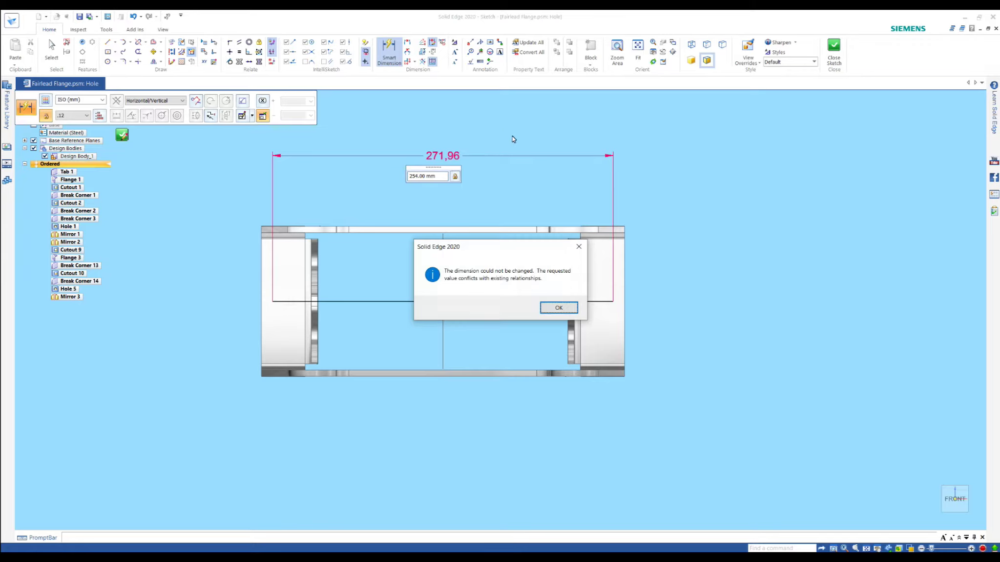
click(558, 307)
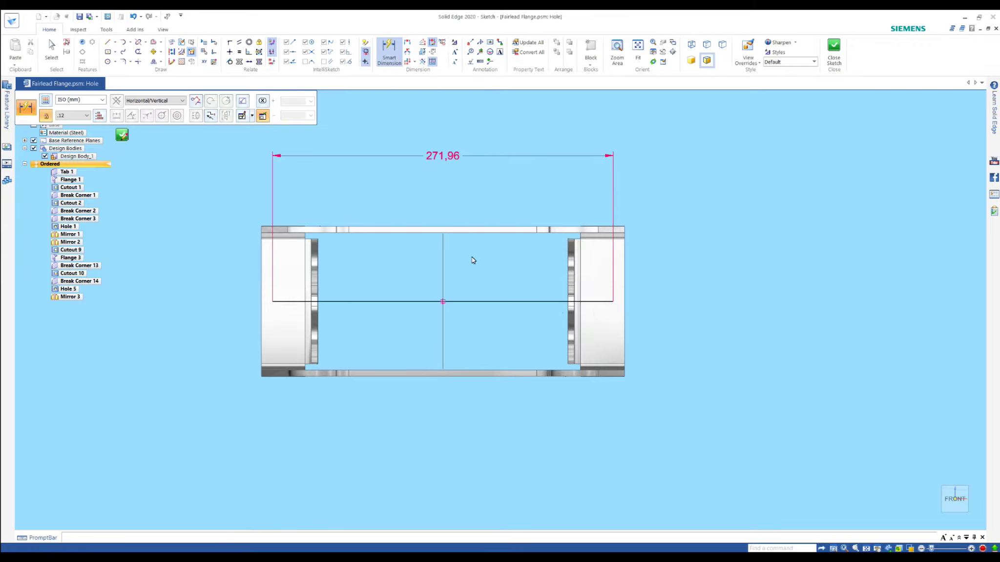
key(Escape)
Step: Change the dimension to 237.16, then delete it and undo the length change
click(444, 160)
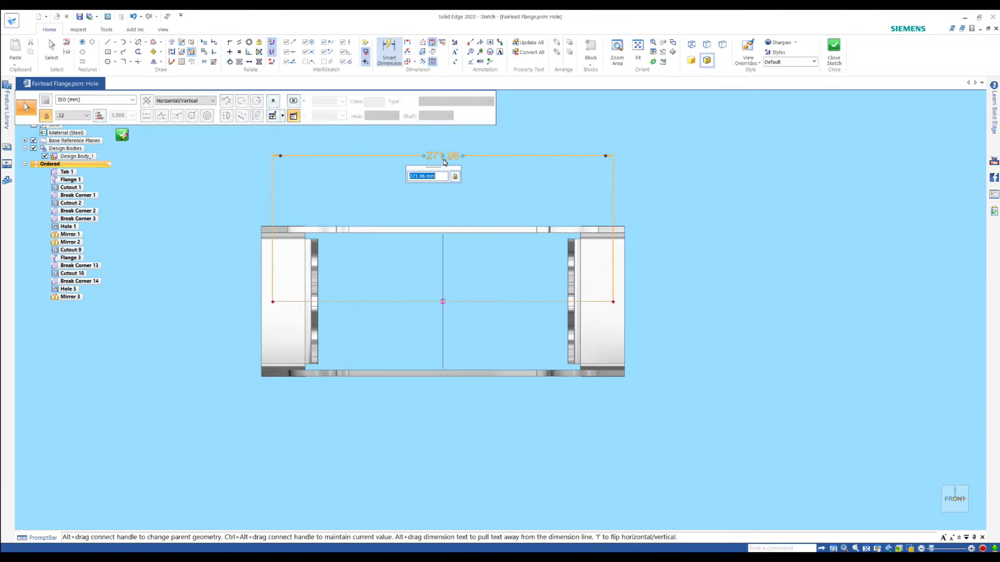
text(237.16)
key(Return)
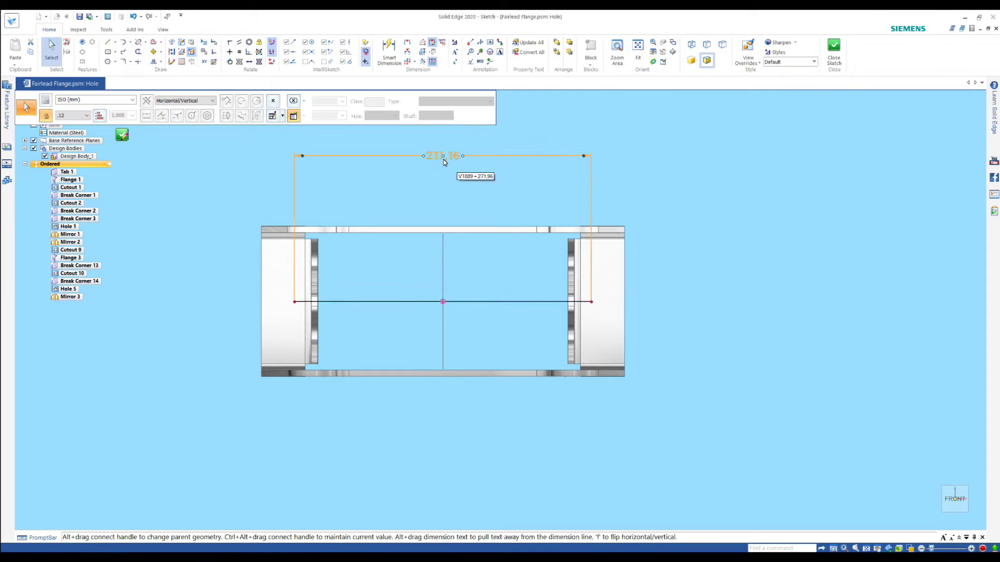
key(Escape)
click(444, 159)
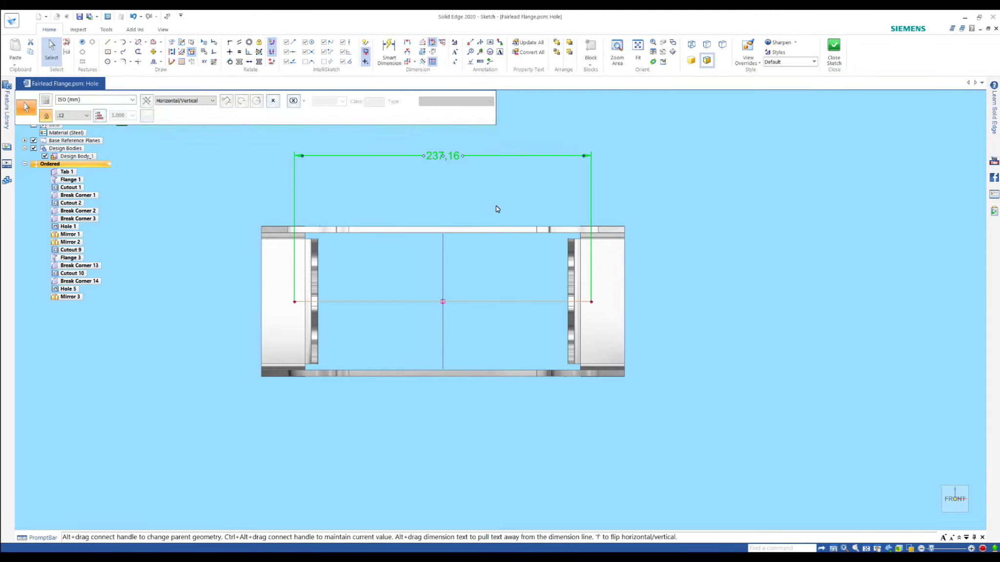
key(Delete)
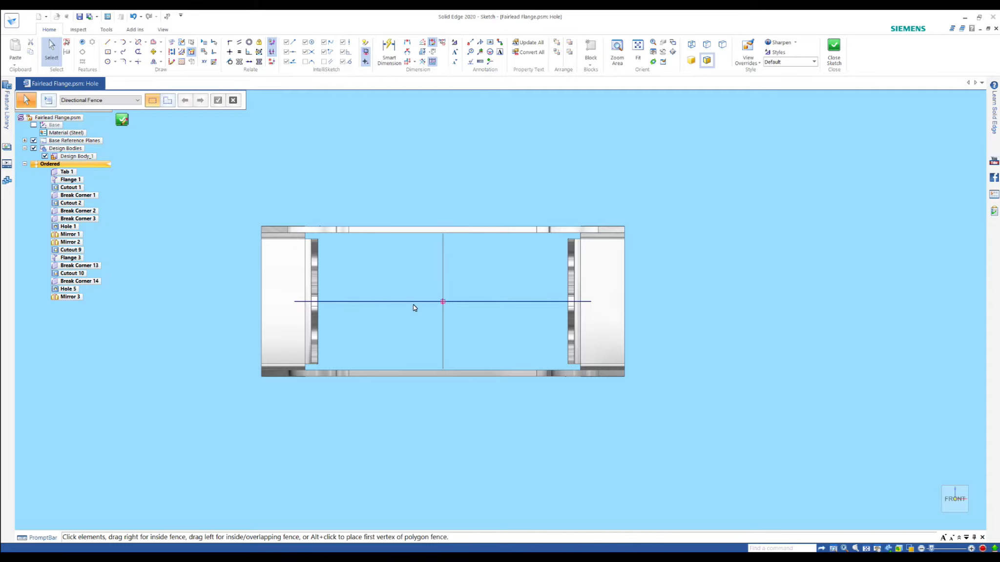
click(461, 301)
Step: Draw a new line above the flange and dimension it to 254 mm
click(108, 41)
click(304, 170)
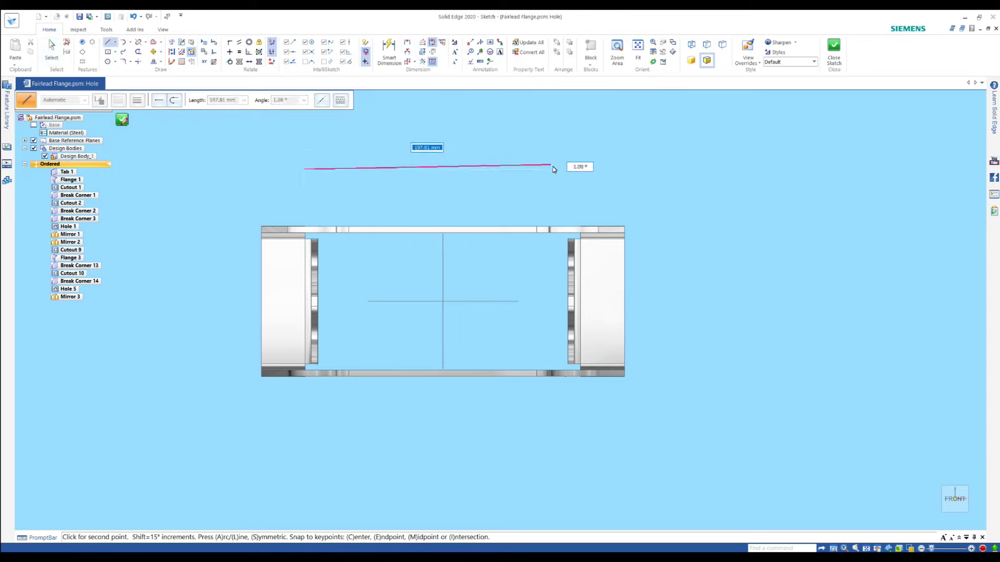
click(553, 170)
click(389, 51)
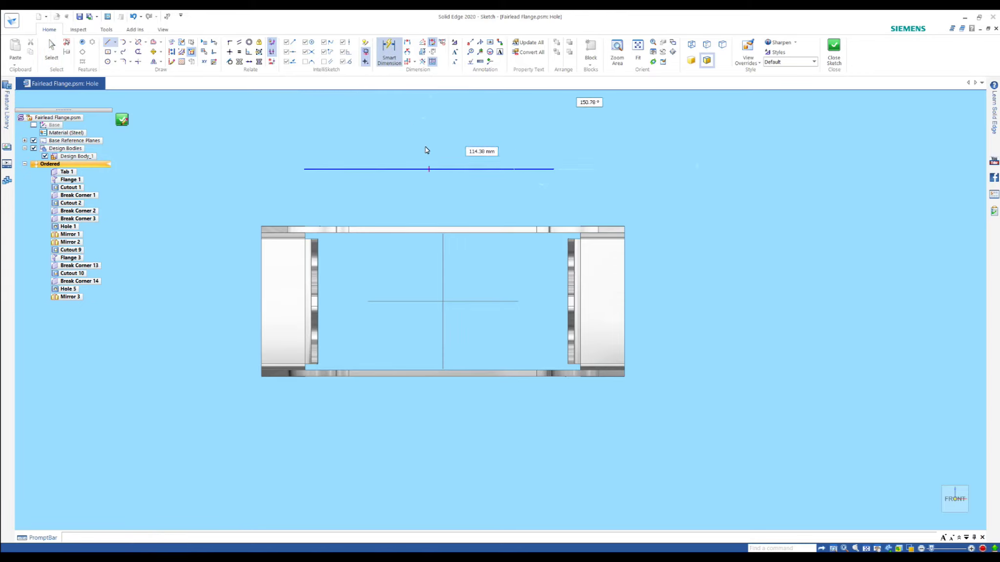
click(421, 167)
click(427, 139)
key(Return)
key(Escape)
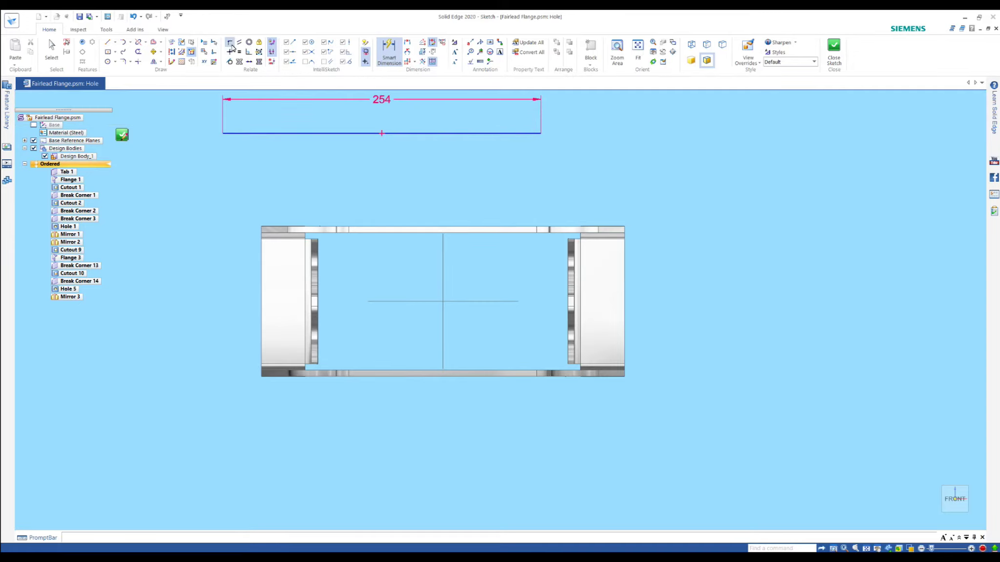
click(382, 133)
Step: Move the 254 mm line onto the centre point and make it construction geometry
click(444, 301)
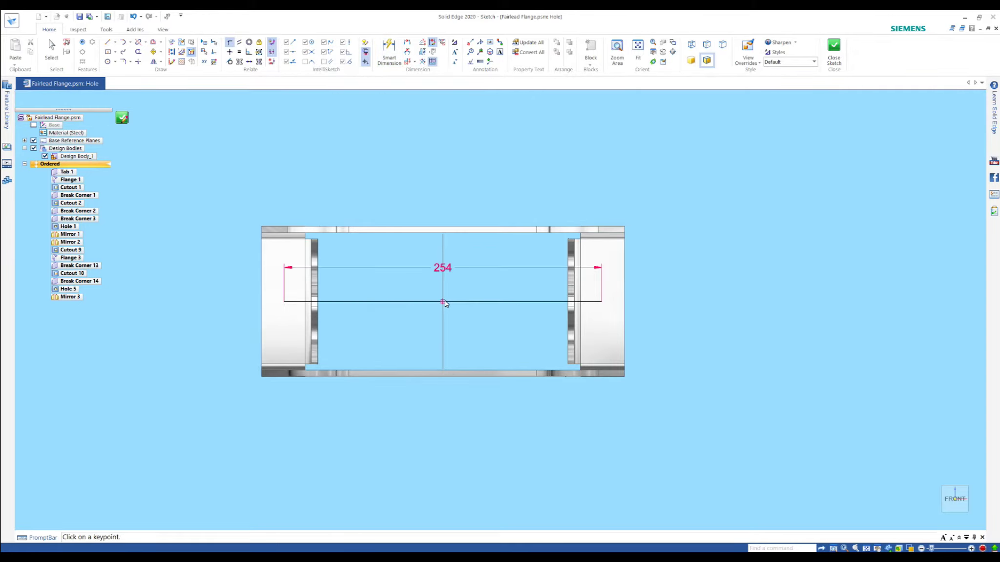
key(Escape)
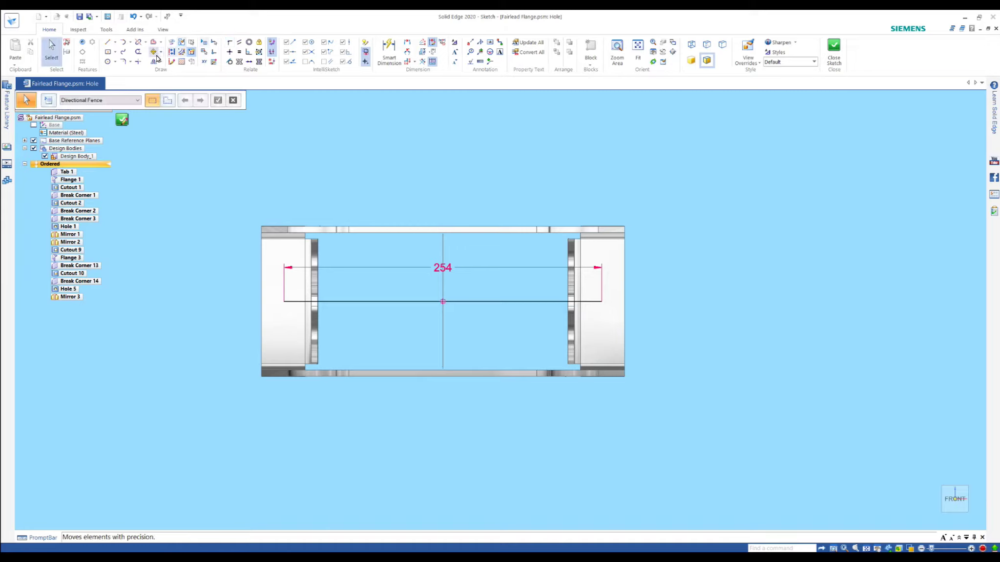
click(171, 51)
click(385, 302)
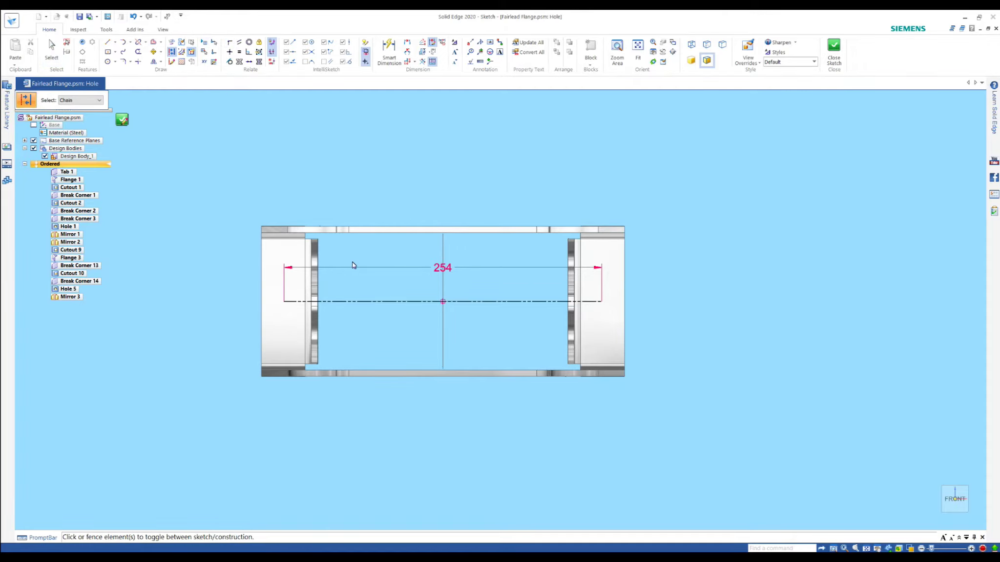
Step: Place hole centres at both ends of the line and close the hole sketch
click(82, 42)
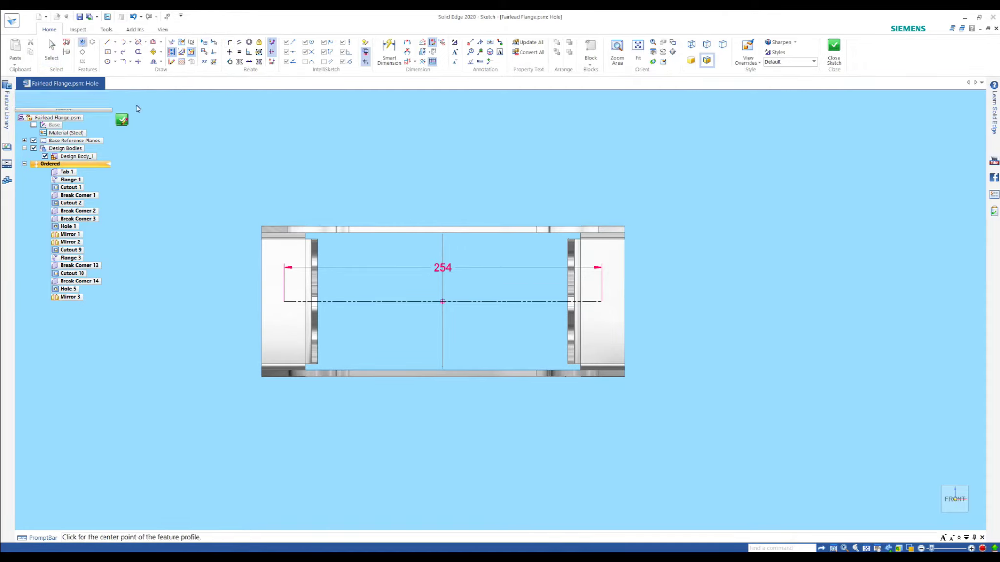
click(284, 302)
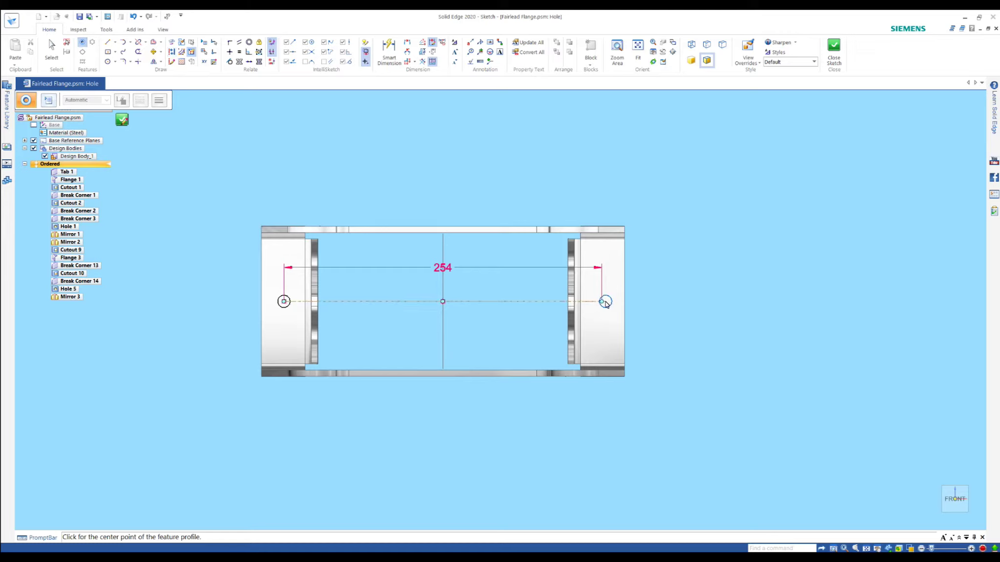
click(601, 302)
click(122, 126)
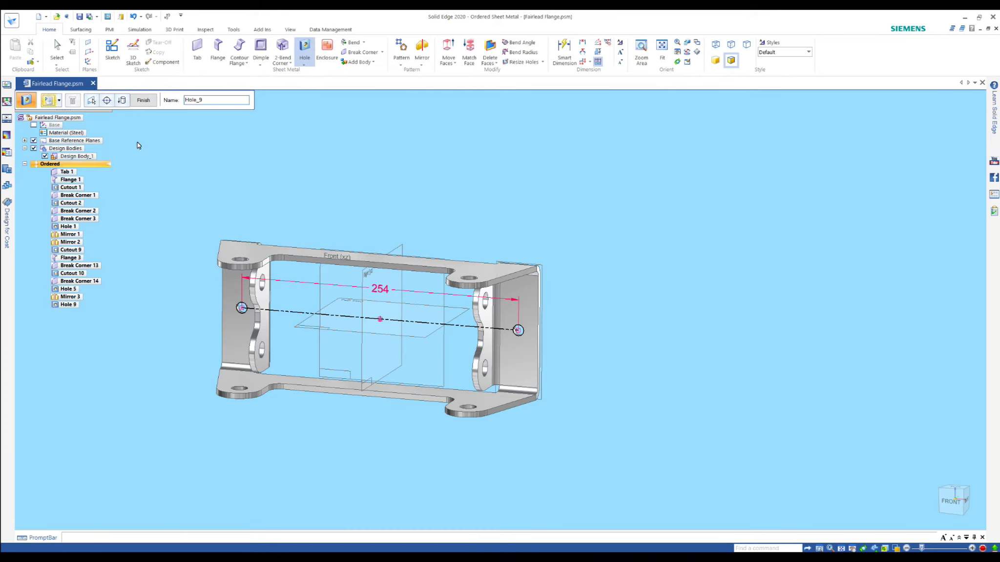
Step: Set the holes to General Screw Clearance, size M12, with Normal (H13) fit
click(48, 100)
click(182, 109)
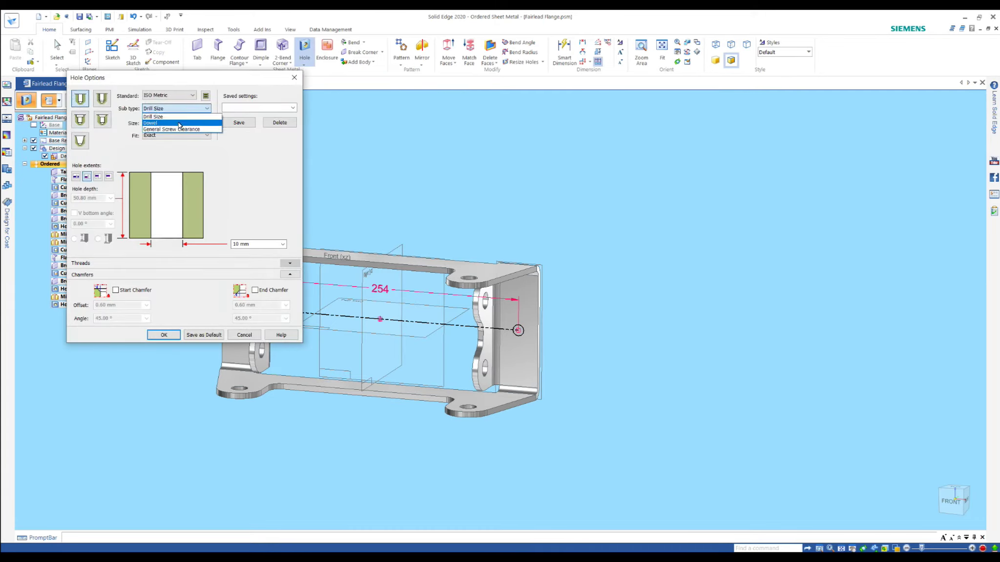
click(178, 124)
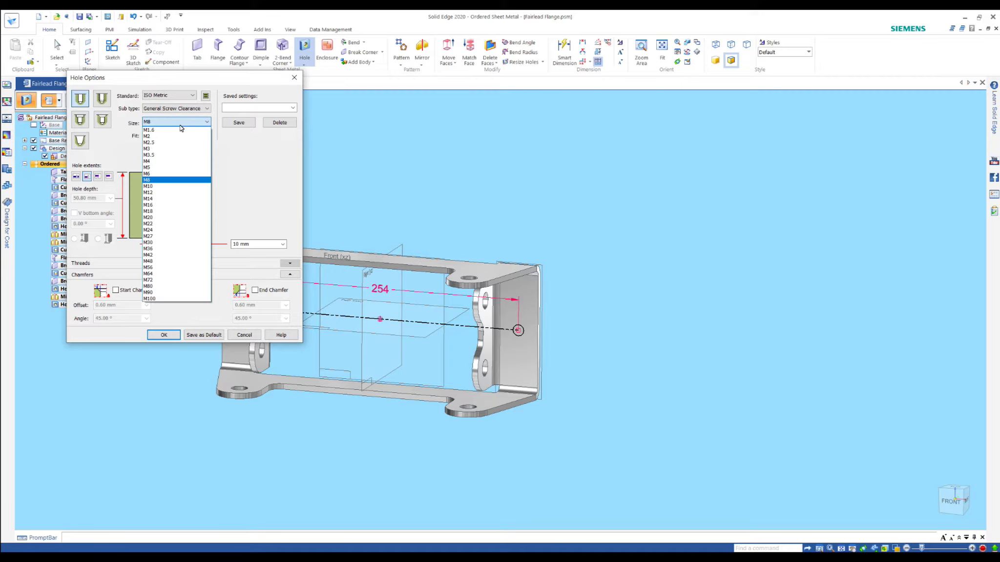
click(166, 193)
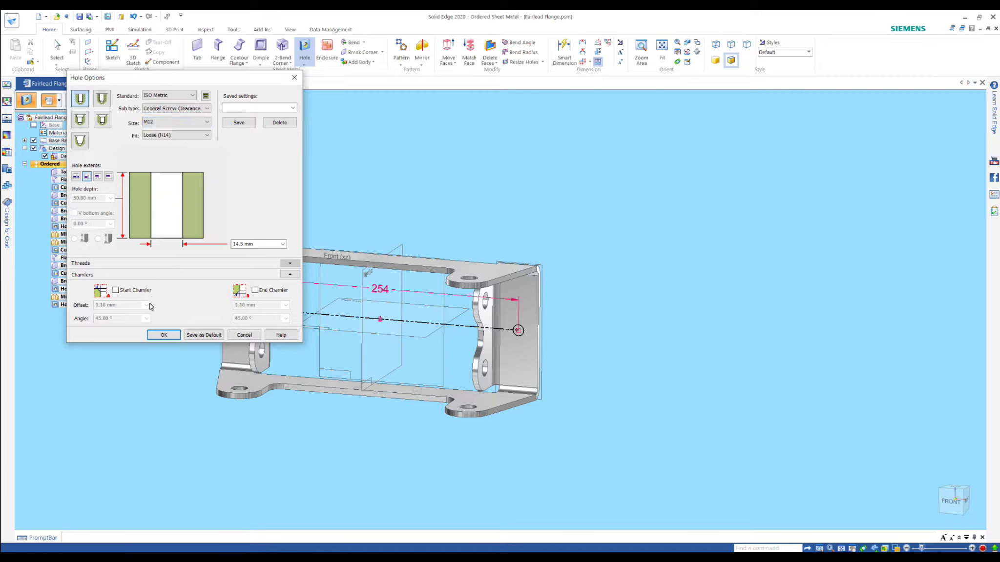
click(183, 138)
click(182, 143)
click(186, 137)
click(185, 148)
click(164, 334)
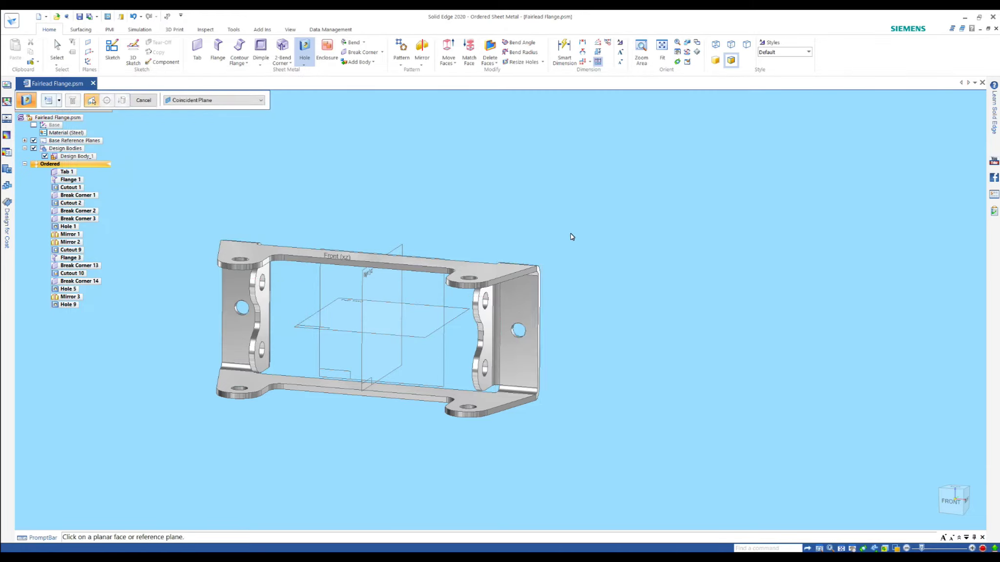
Step: Apply a 5 mm break corner to three inner corner edges where the flanges meet the frame
click(361, 52)
mouse_move(419, 191)
middle_down()
mouse_move(388, 186)
mouse_move(253, 214)
mouse_move(241, 237)
middle_up()
scroll(244, 254, up, 5)
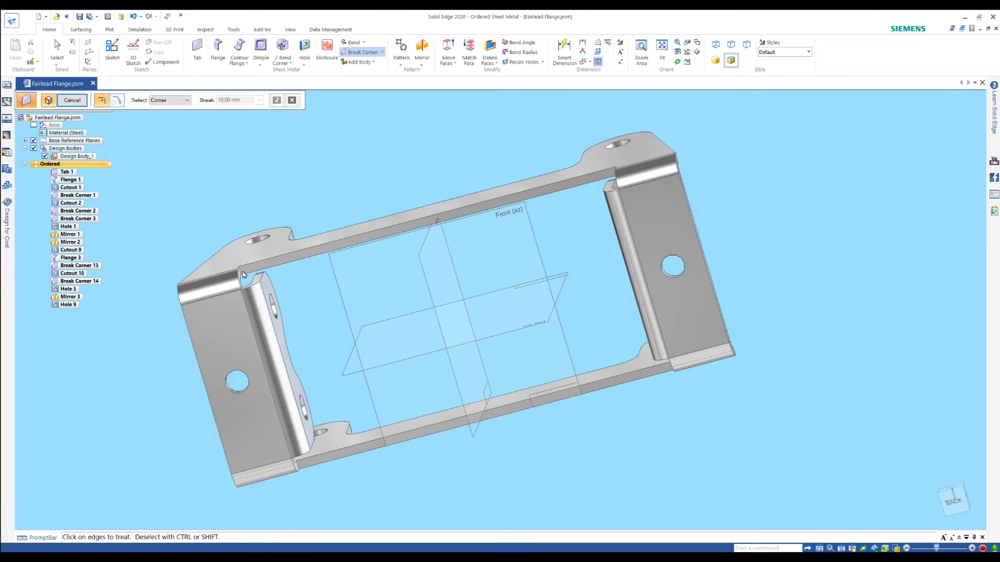
click(241, 274)
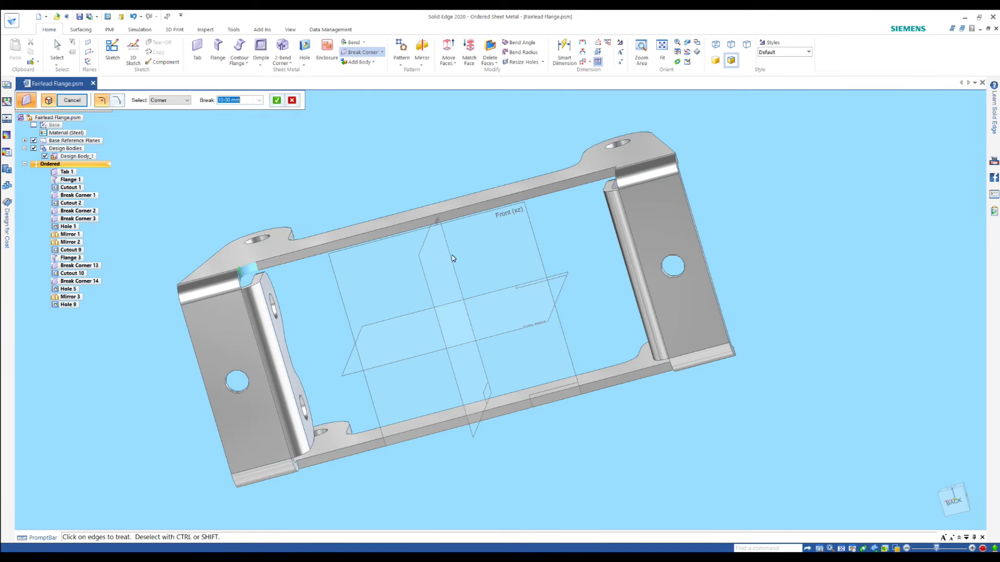
click(616, 167)
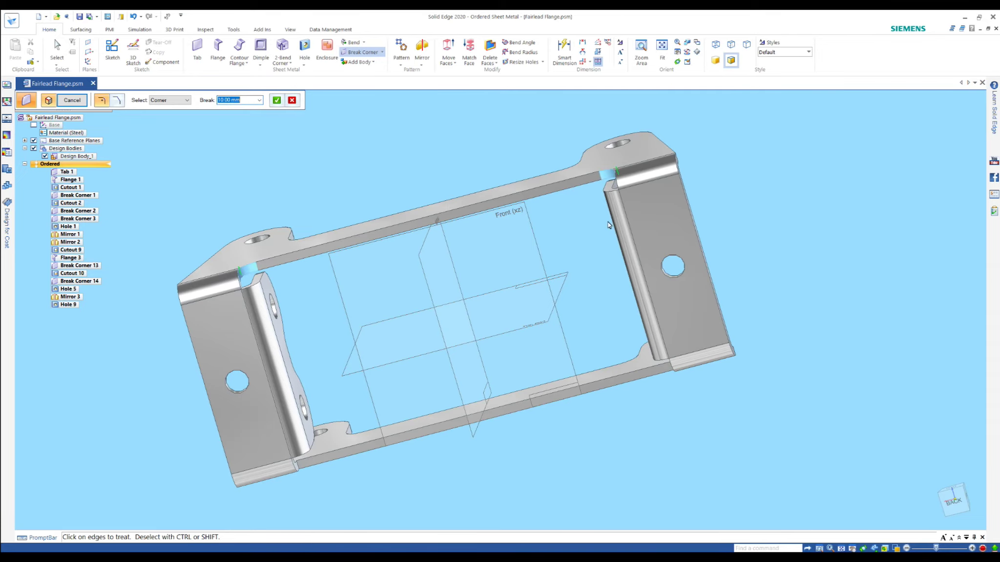
mouse_move(679, 358)
middle_down()
mouse_move(311, 454)
mouse_move(352, 390)
mouse_move(333, 318)
middle_up()
click(674, 365)
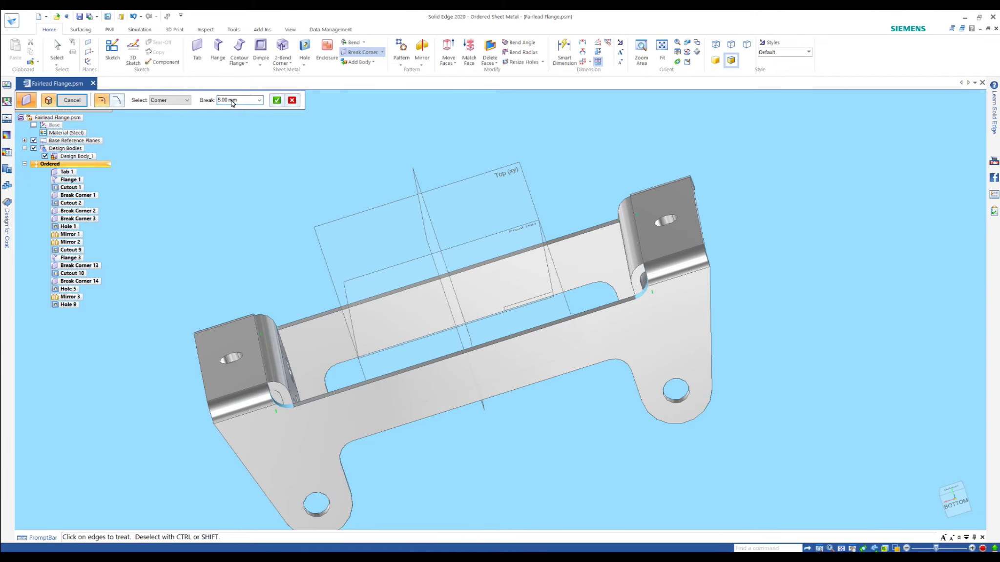
key(Return)
Step: Inspect the broken corners, return to isometric view, and finish Break Corner 17
mouse_move(242, 188)
middle_down()
mouse_move(334, 321)
mouse_move(373, 423)
mouse_move(528, 174)
middle_up()
scroll(280, 270, up, 2)
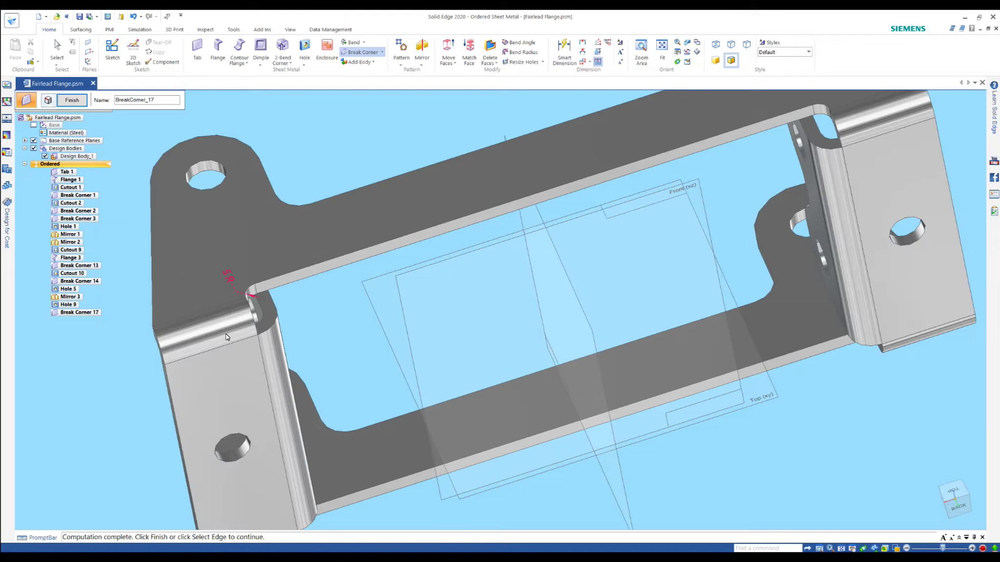
scroll(273, 266, up, 3)
scroll(287, 255, down, 2)
scroll(273, 244, down, 2)
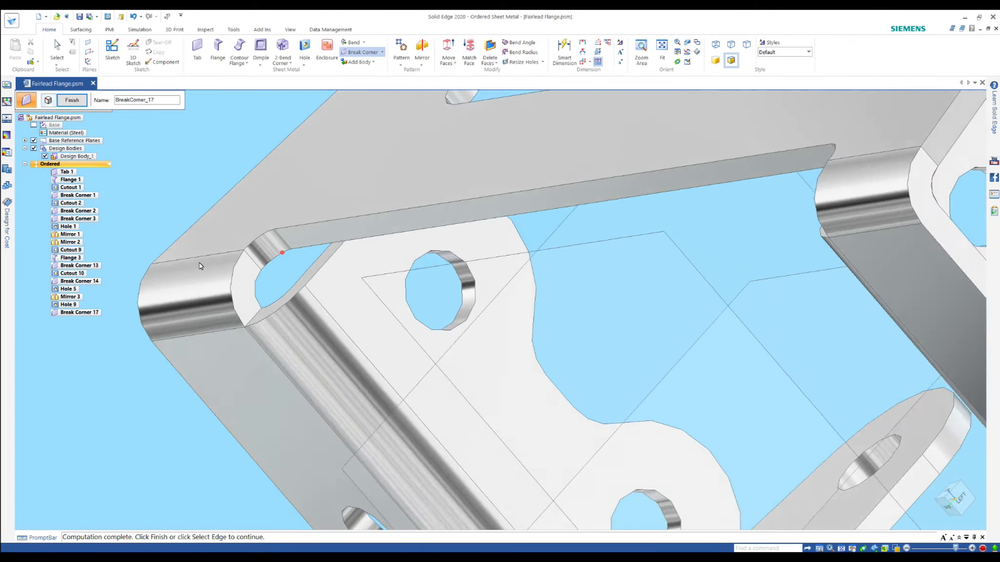
scroll(273, 239, down, 2)
scroll(274, 232, down, 2)
mouse_move(273, 233)
middle_down()
mouse_move(358, 247)
mouse_move(268, 226)
middle_up()
scroll(268, 226, up, 2)
scroll(263, 233, up, 2)
mouse_move(255, 259)
middle_down()
mouse_move(351, 215)
mouse_move(626, 286)
middle_up()
scroll(392, 198, up, 2)
scroll(392, 197, down, 3)
scroll(351, 215, down, 2)
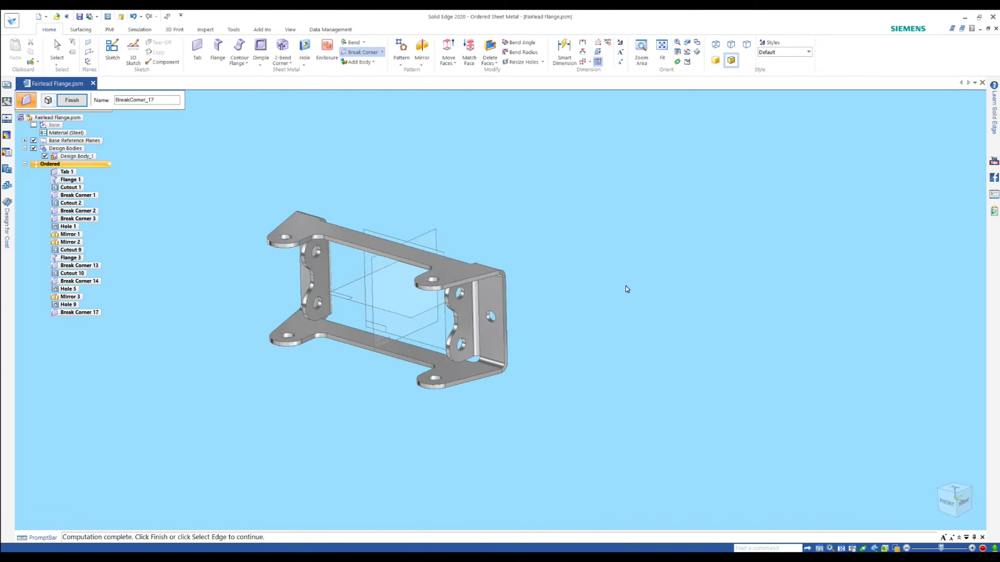
scroll(635, 303, up, 2)
key(ctrl+i)
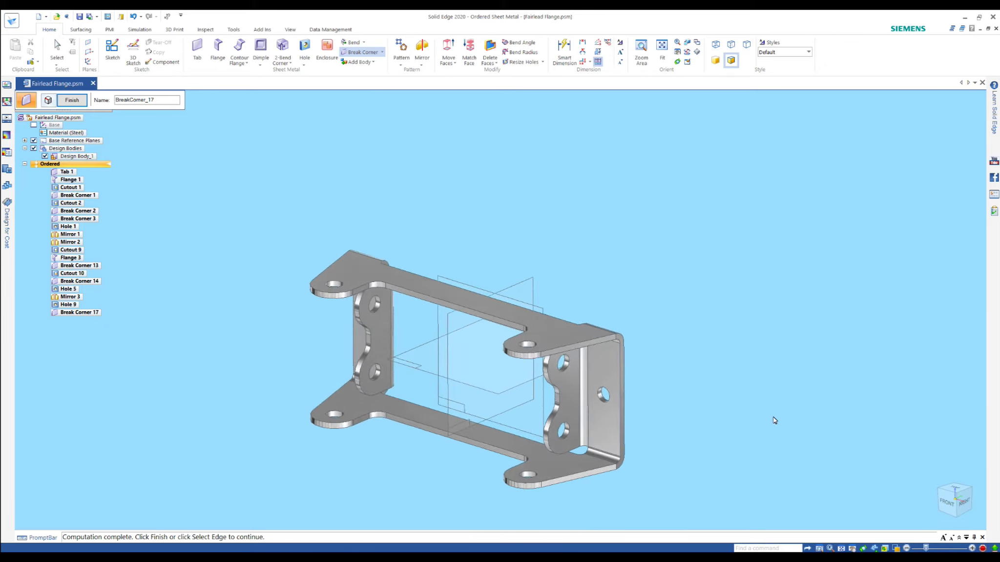
click(86, 103)
key(Escape)
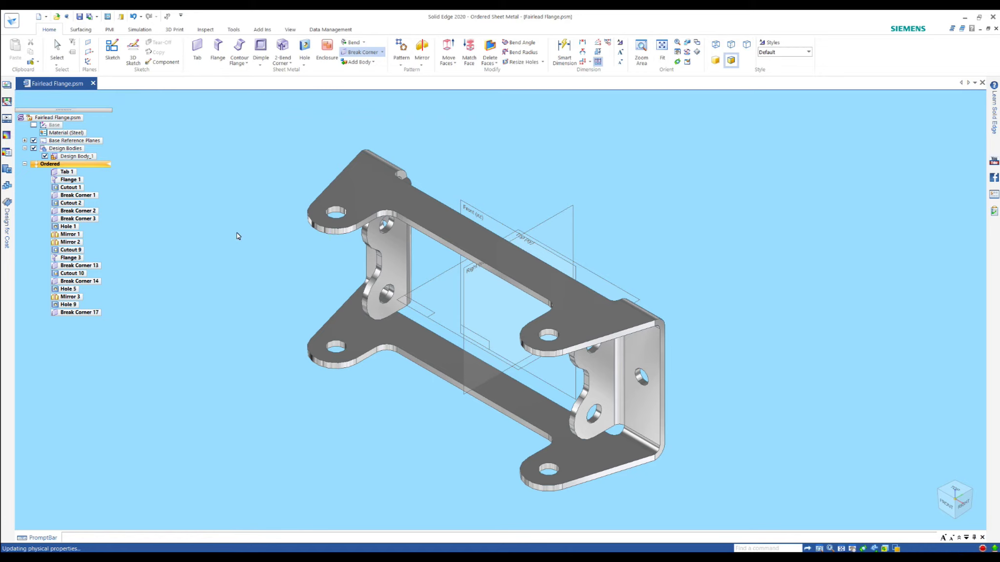
Step: Save the flange, flatten it to a 290 × 290,89 pattern, and return to the folded model
click(80, 18)
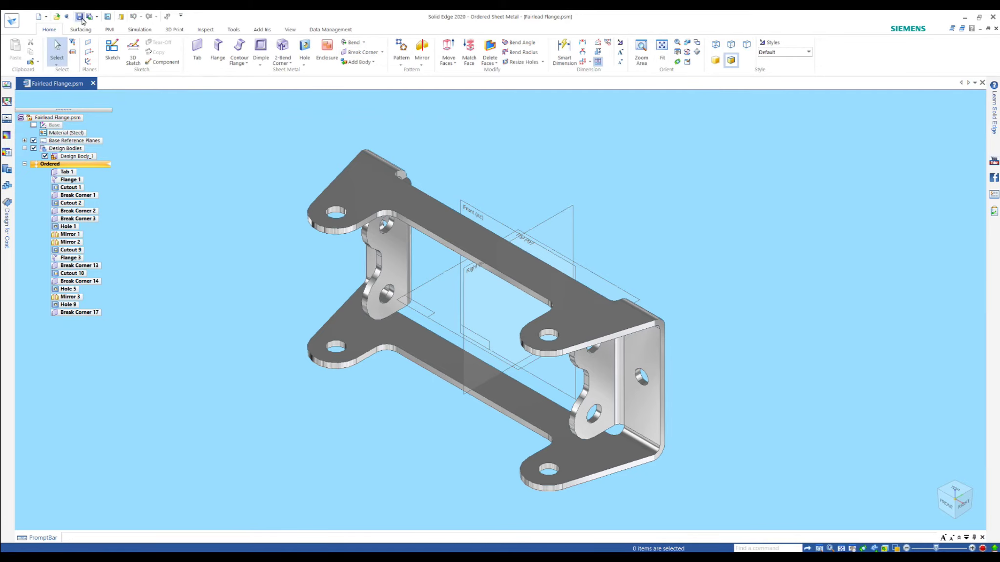
click(233, 29)
click(68, 45)
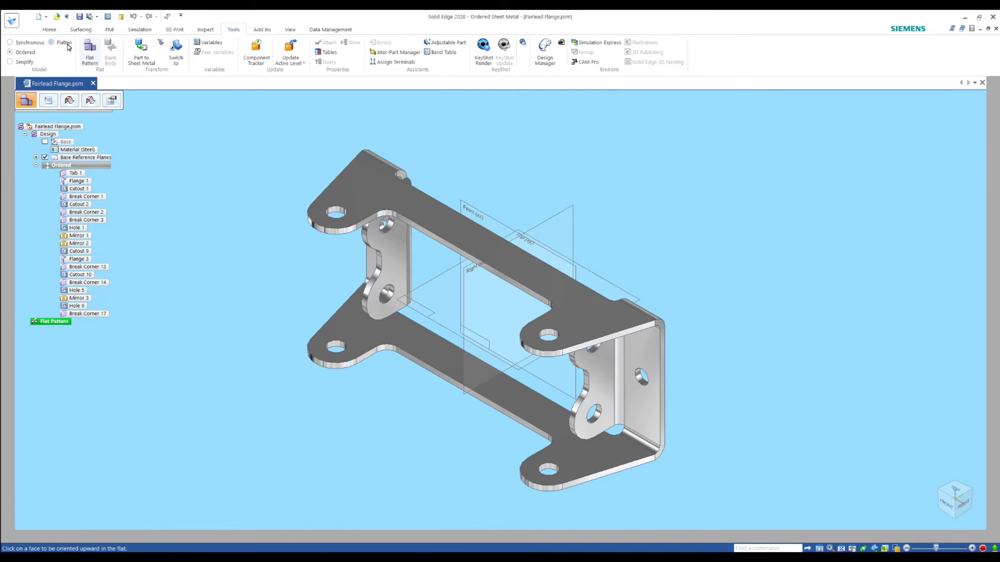
click(634, 408)
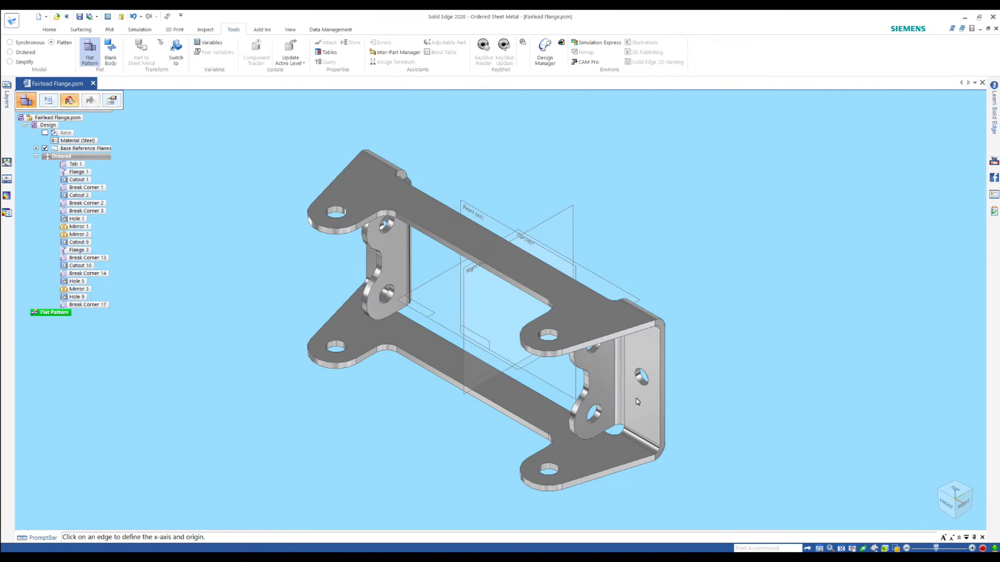
click(625, 392)
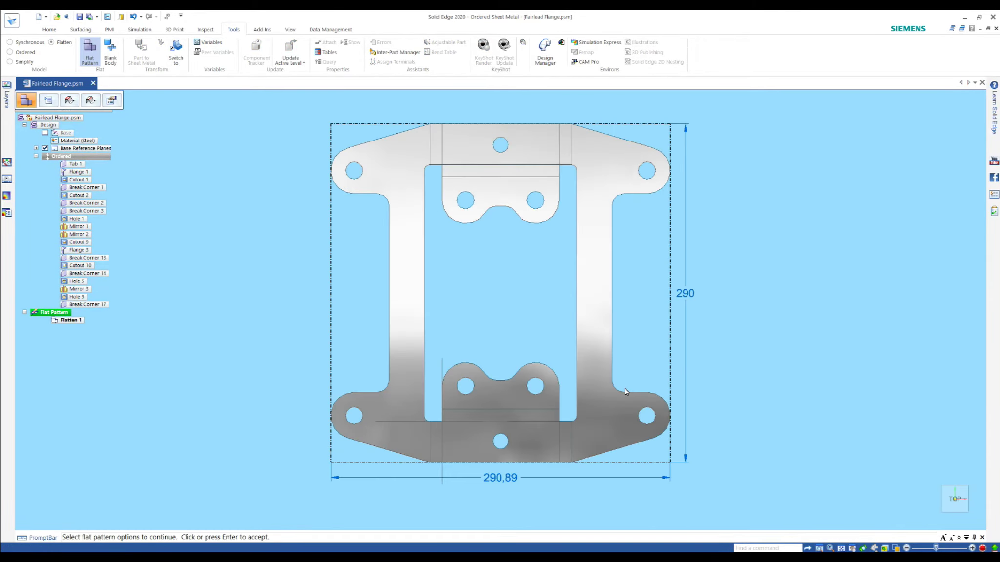
click(81, 16)
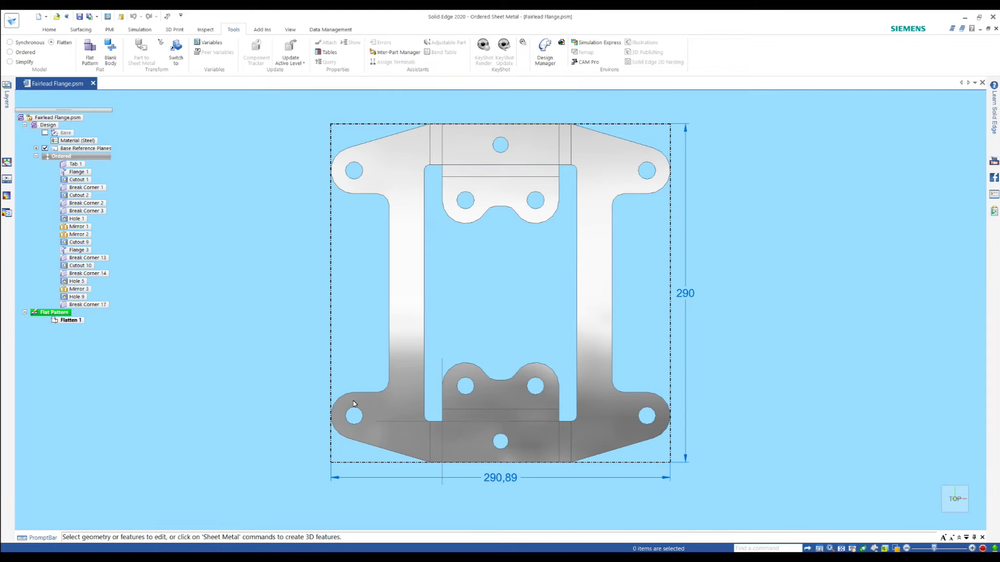
click(11, 52)
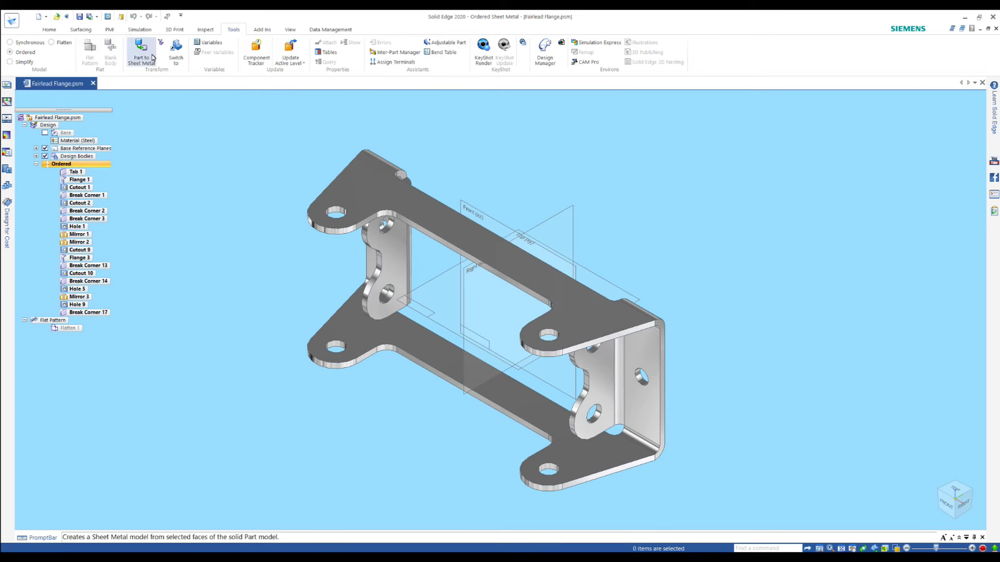
click(204, 30)
click(51, 57)
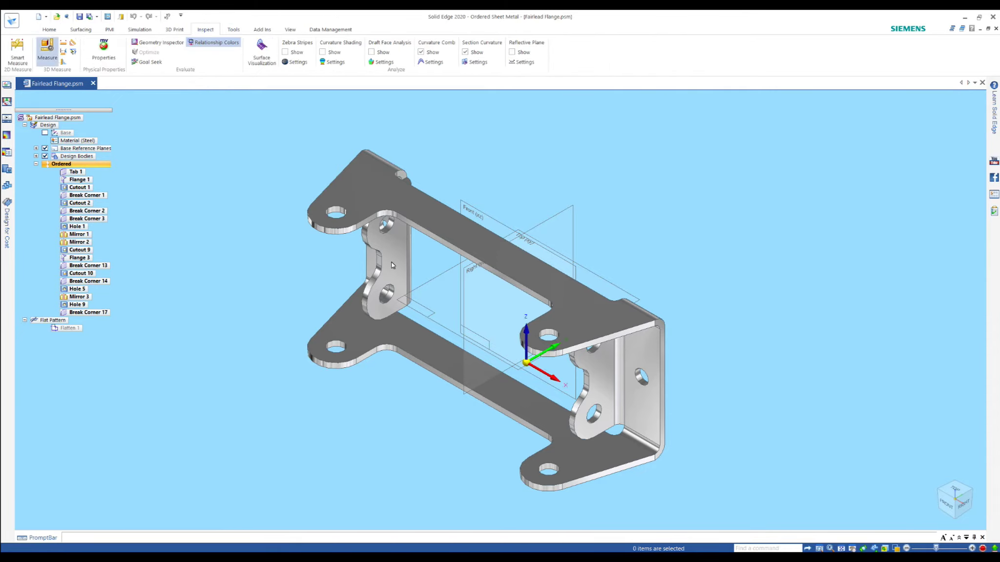
click(385, 224)
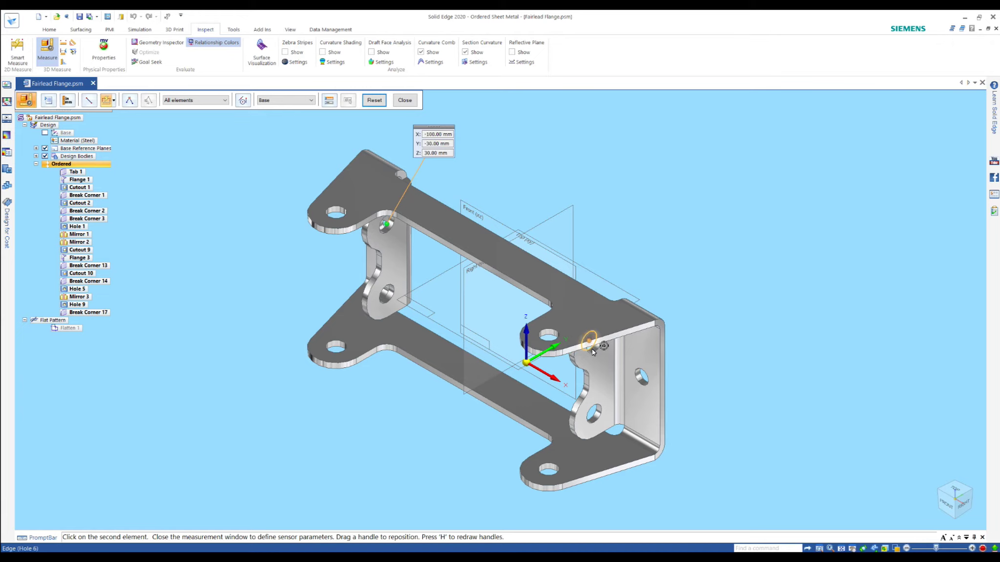
click(588, 341)
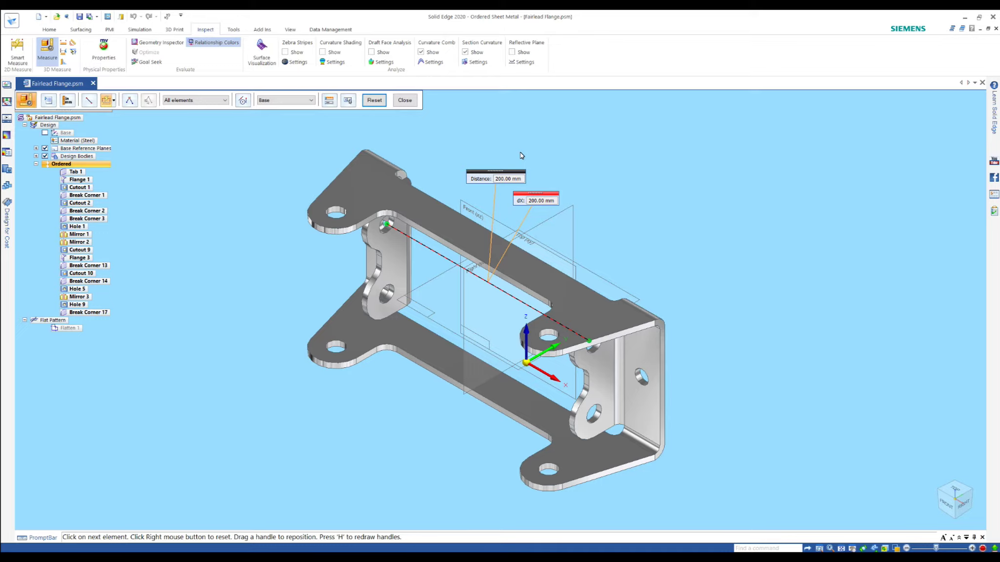
key(Escape)
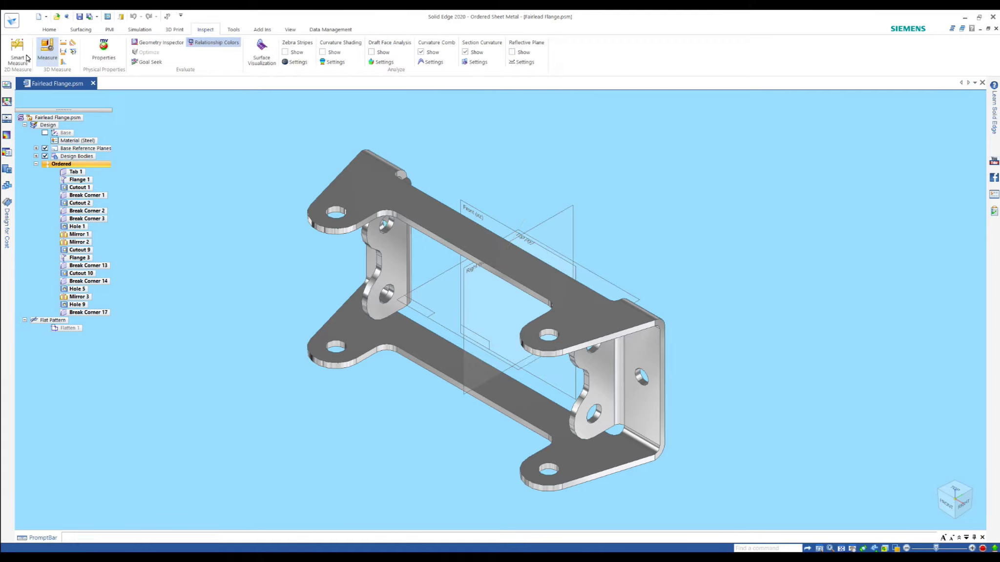
click(337, 236)
click(335, 366)
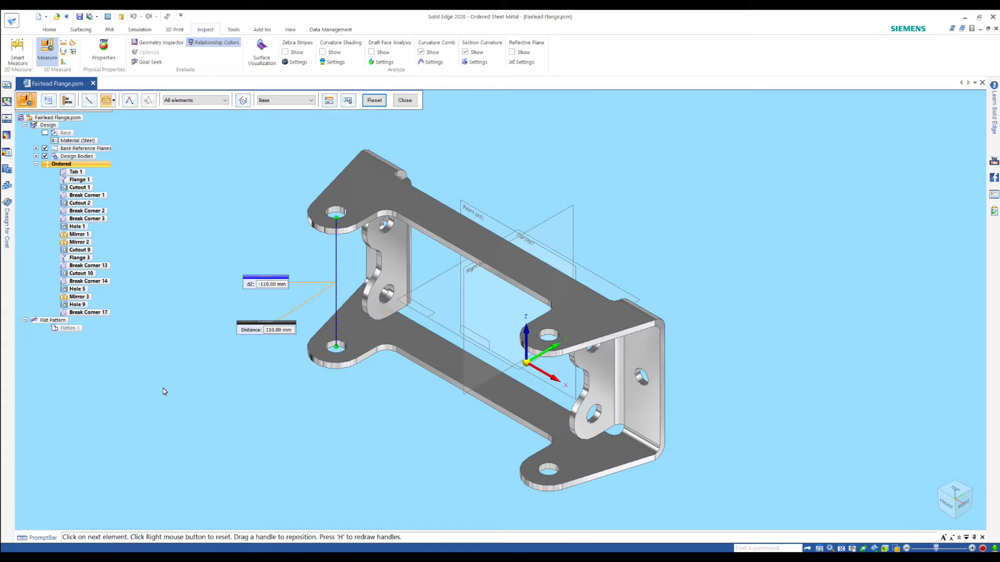
key(Escape)
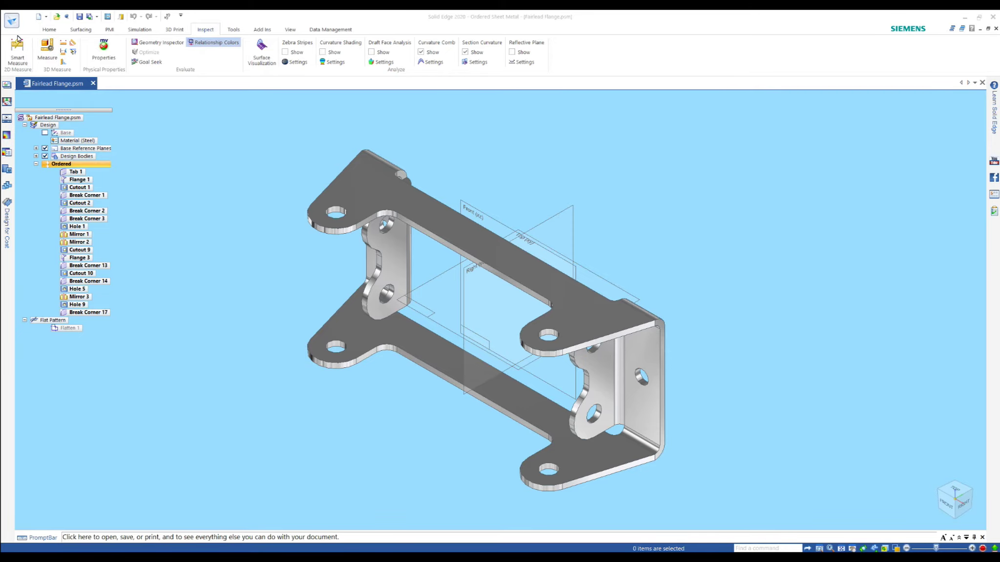
click(12, 20)
Step: Create the new ISO Metric Part document Part6
click(19, 65)
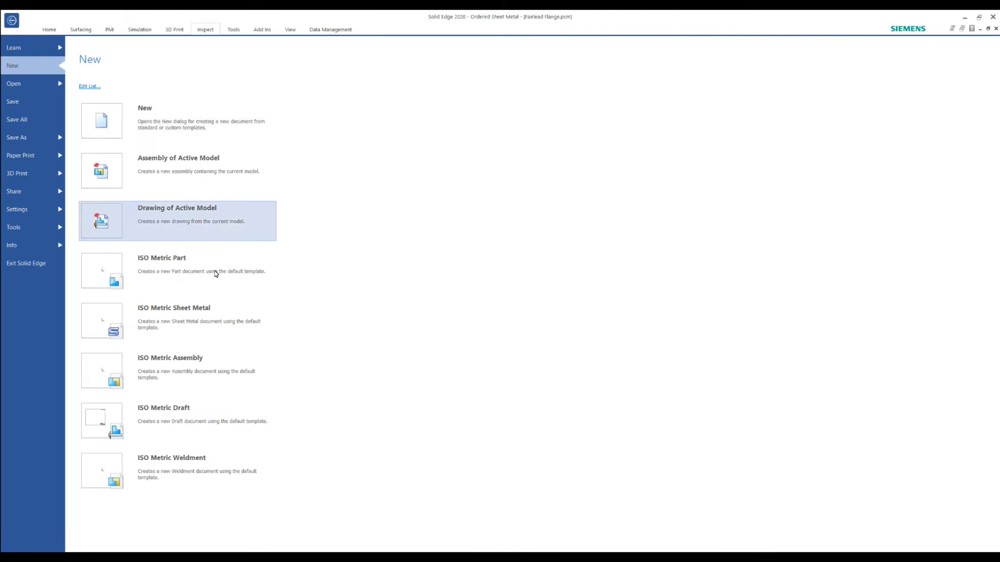
click(199, 264)
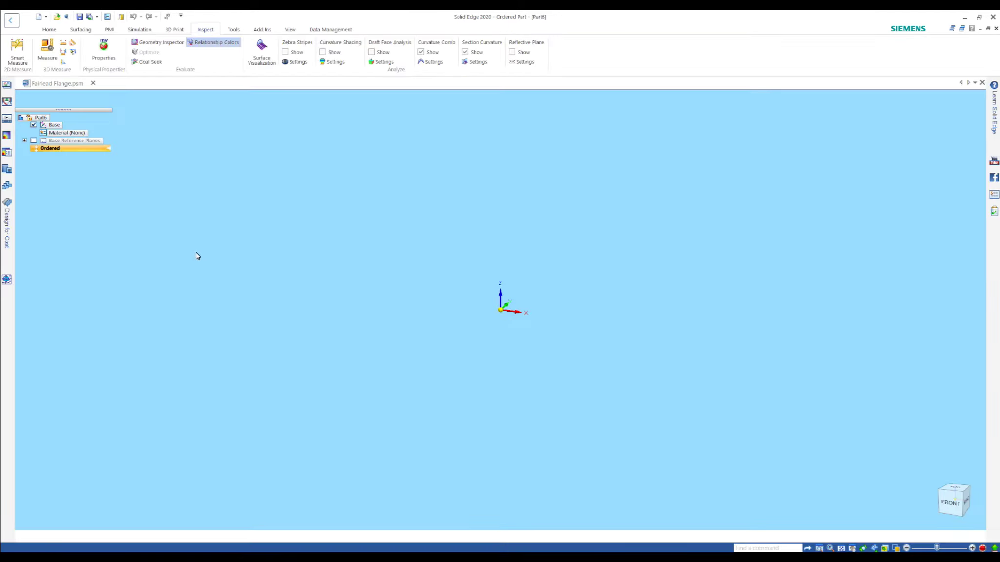
click(197, 49)
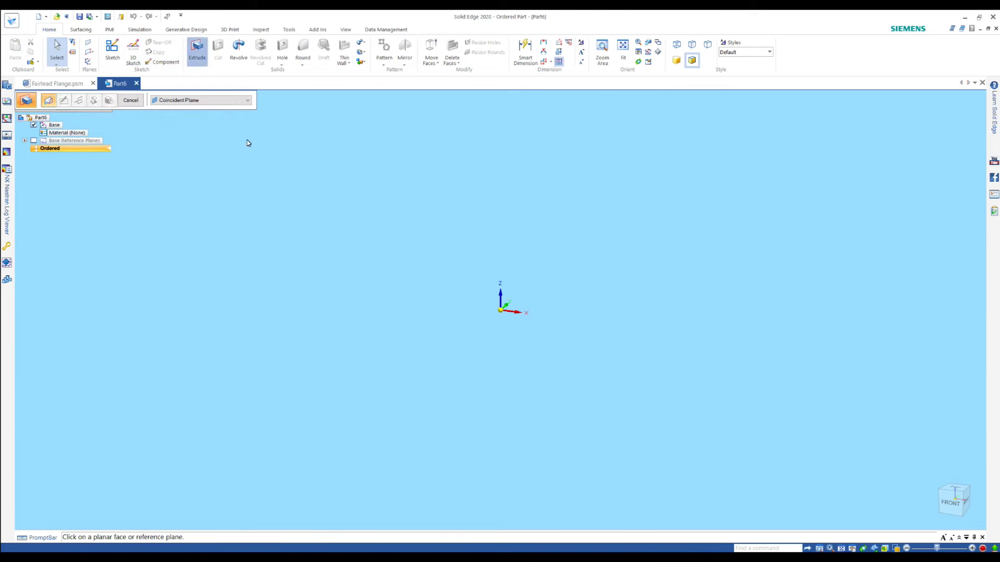
Step: Extrude a Ø40 circle at the origin symmetrically 200 mm into a cylinder
click(505, 289)
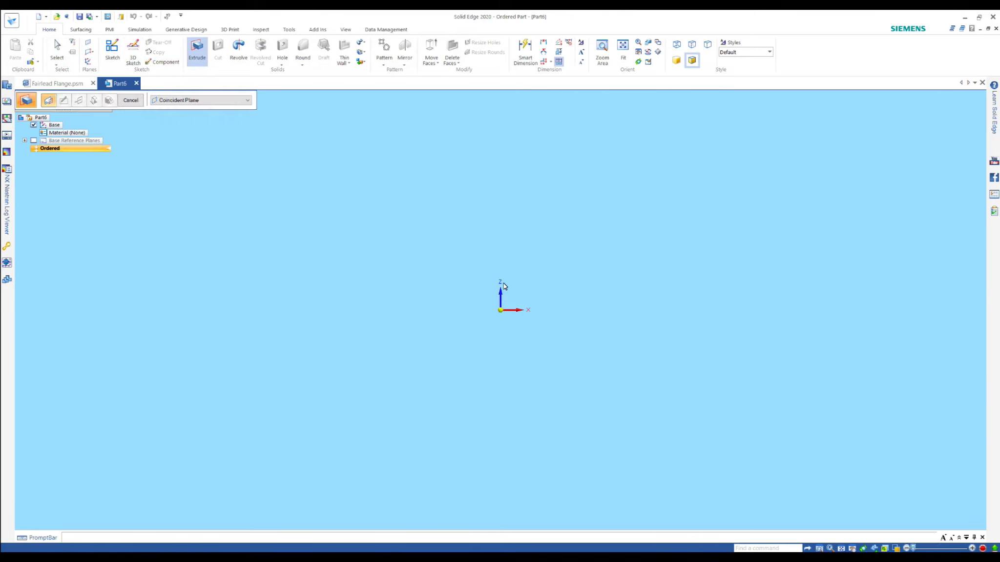
click(108, 62)
click(500, 311)
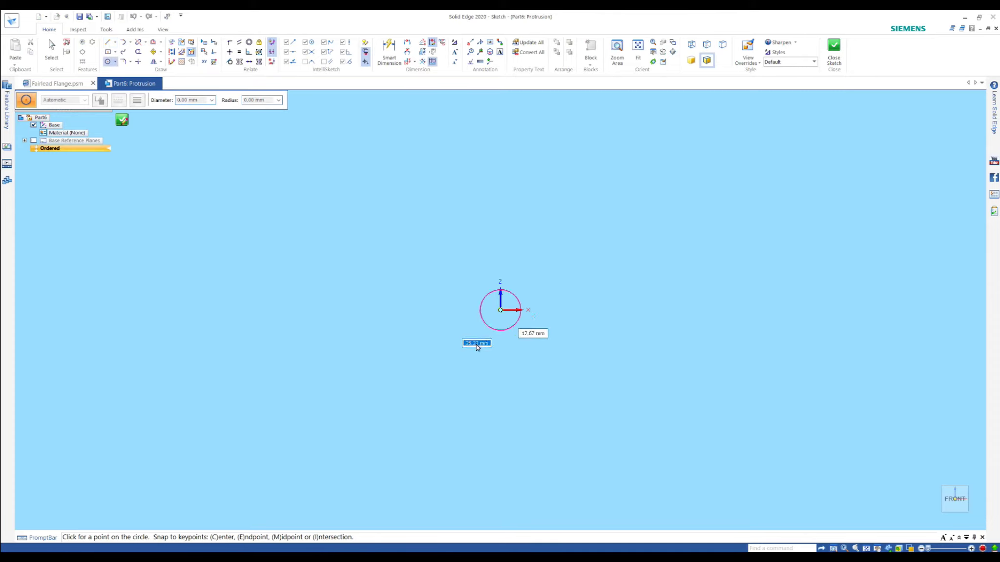
text(40)
key(Return)
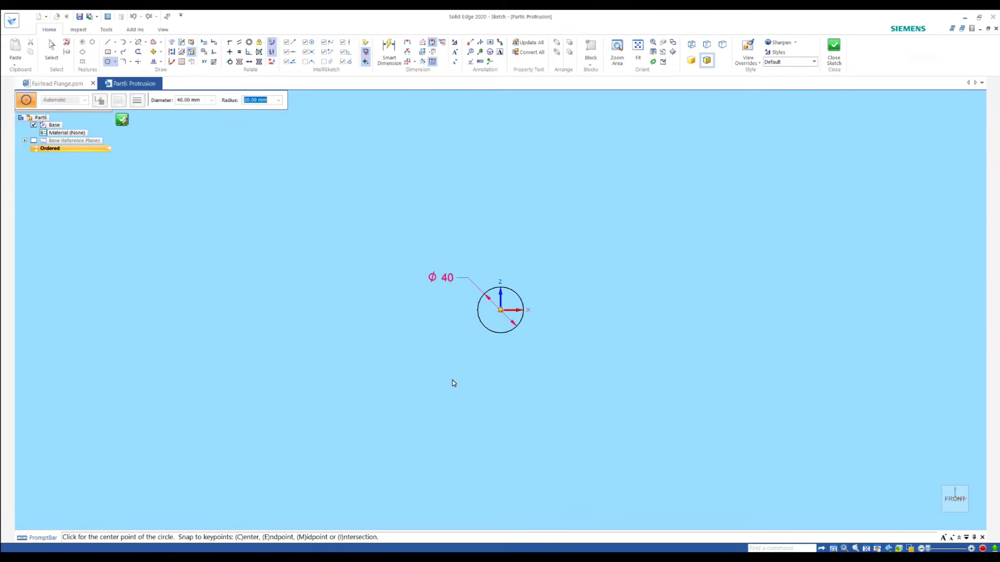
click(126, 127)
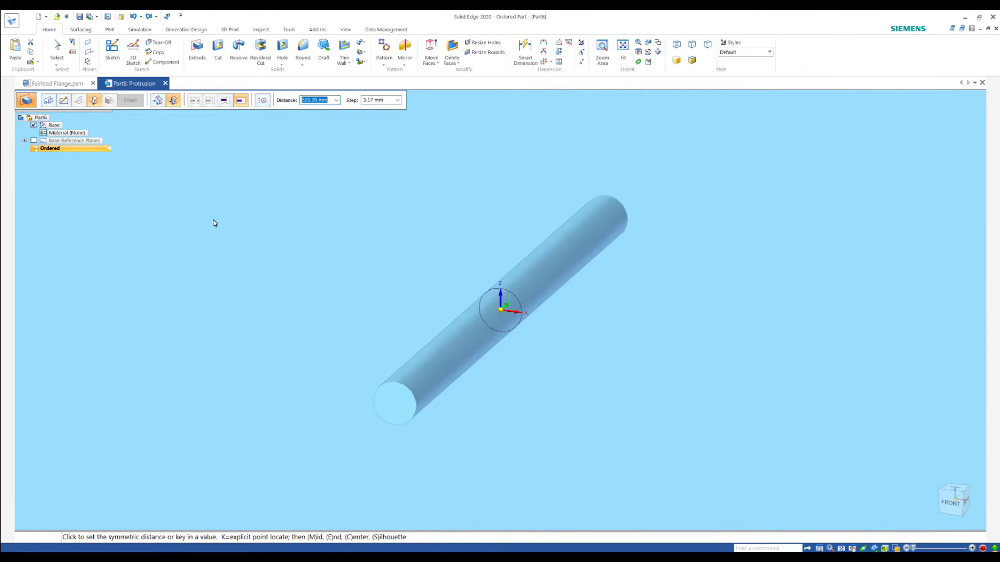
text(200)
key(Return)
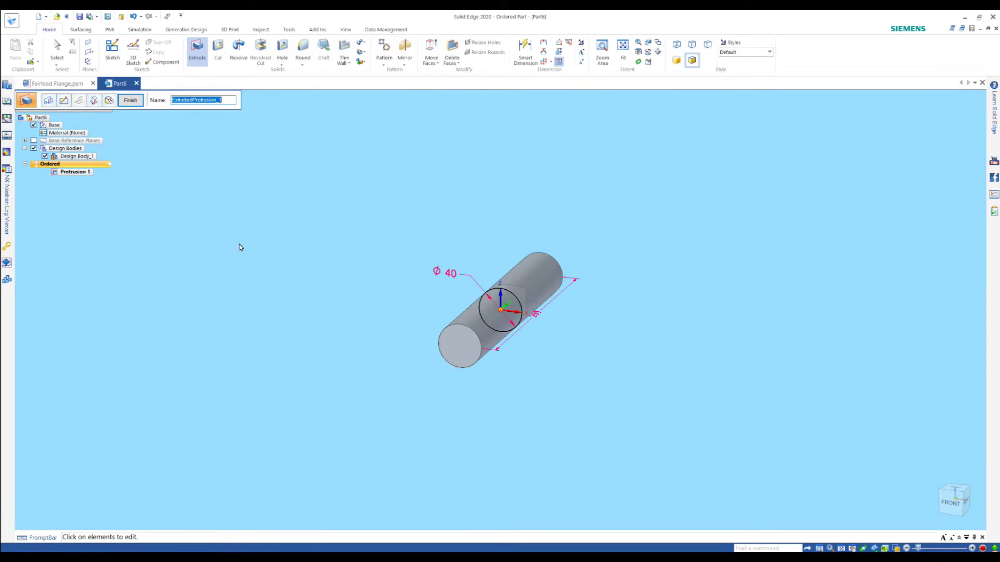
key(Return)
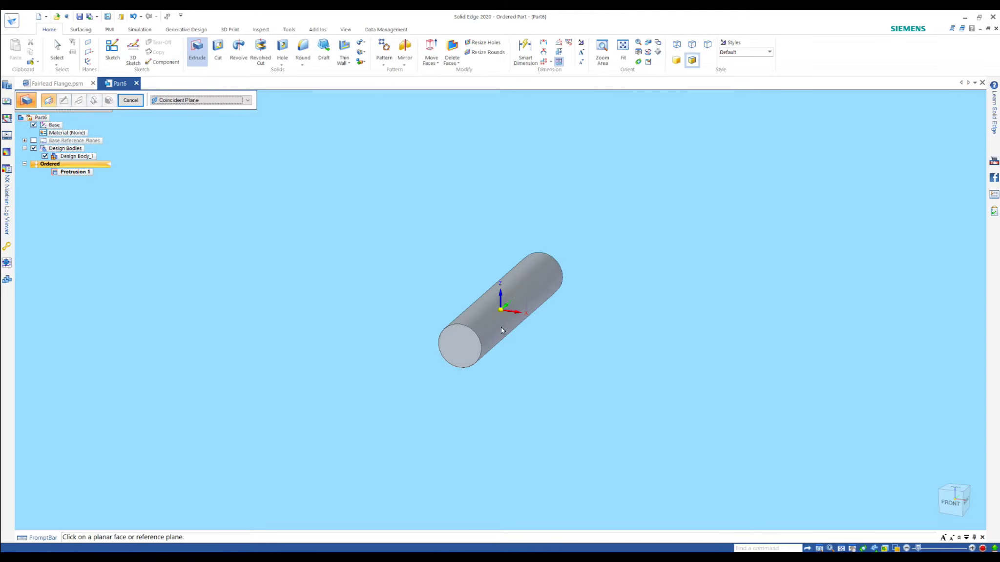
key(Escape)
Step: Check the cylinder's length dimension, then begin a hole on its circular end face
click(483, 312)
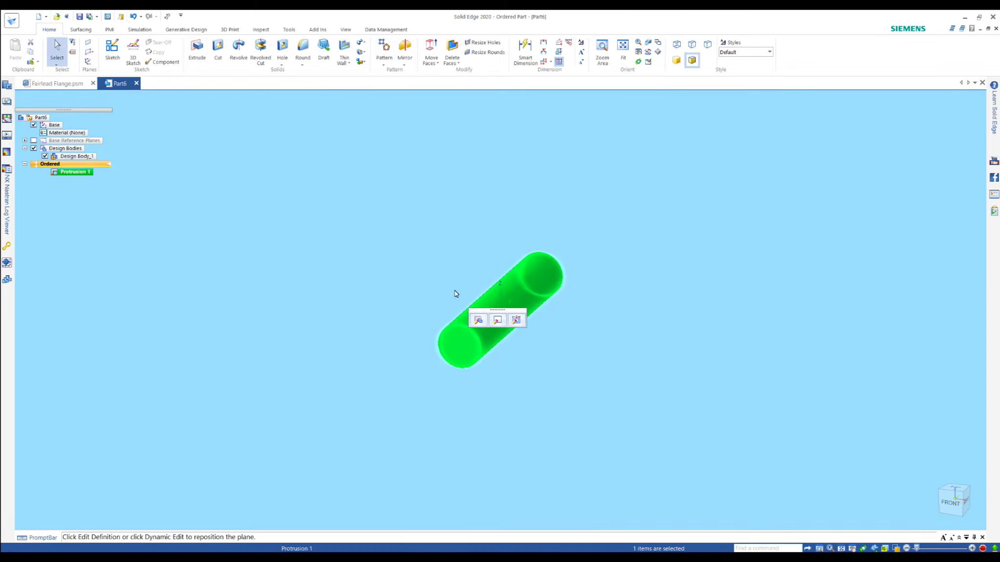
click(515, 320)
click(540, 318)
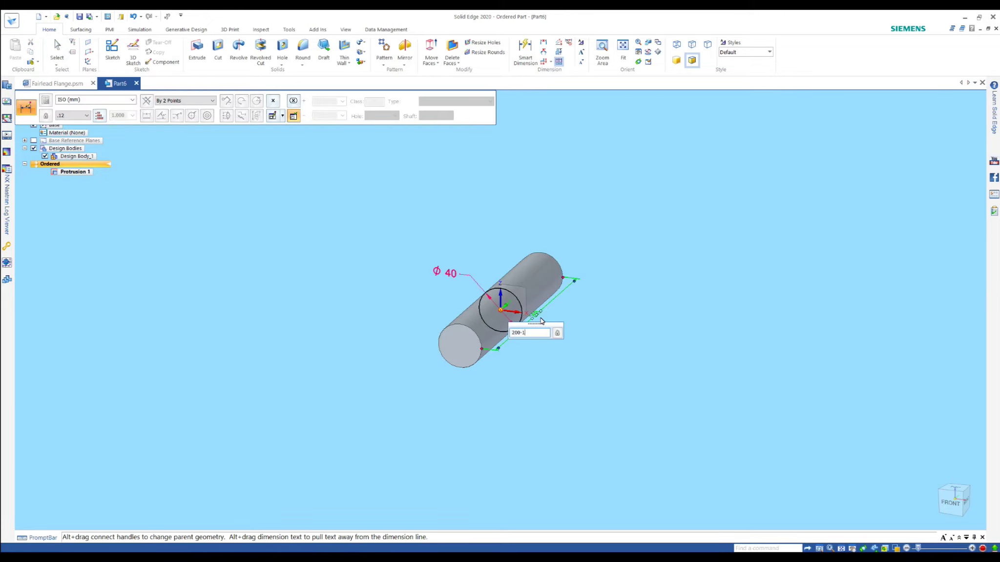
key(Escape)
scroll(536, 315, up, 2)
scroll(450, 359, down, 1)
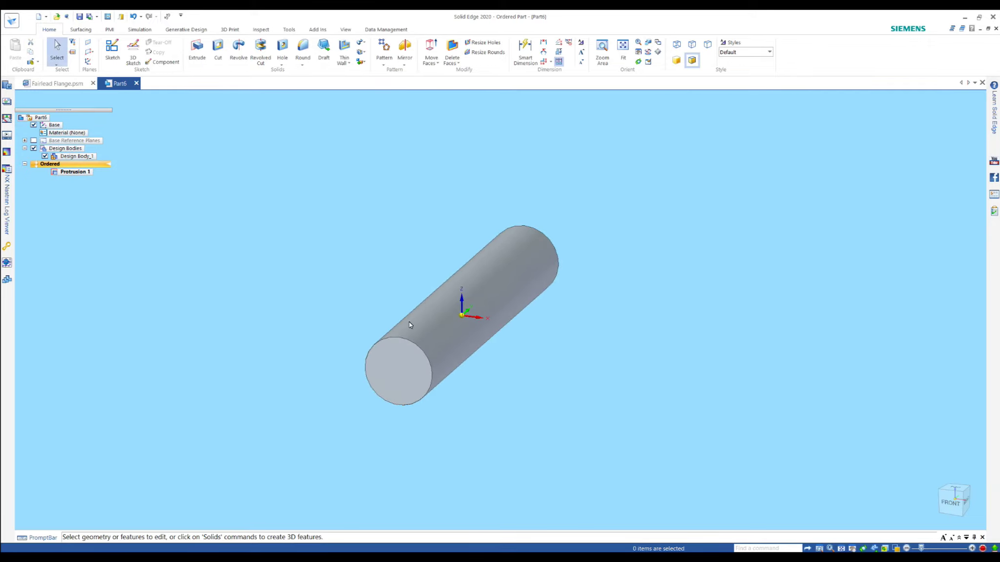
click(287, 49)
click(403, 386)
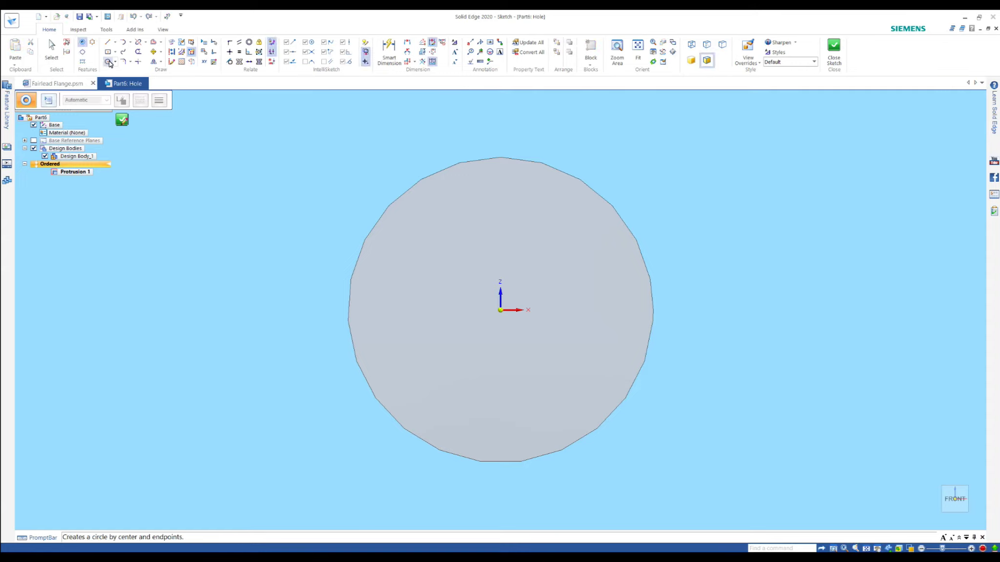
Step: Place Hole 1 at the end-face centre with a 15 mm size from Hole Options
click(500, 310)
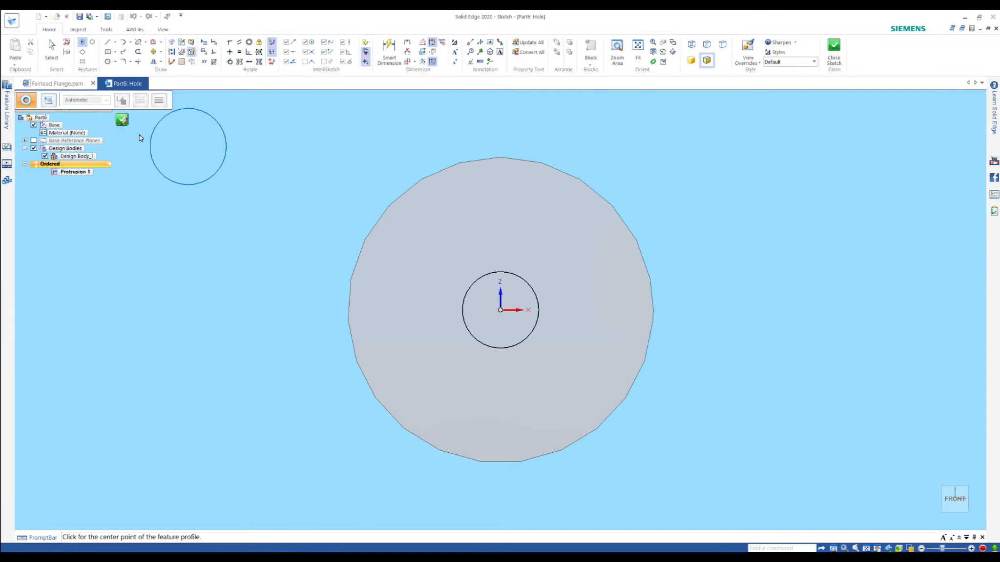
click(122, 120)
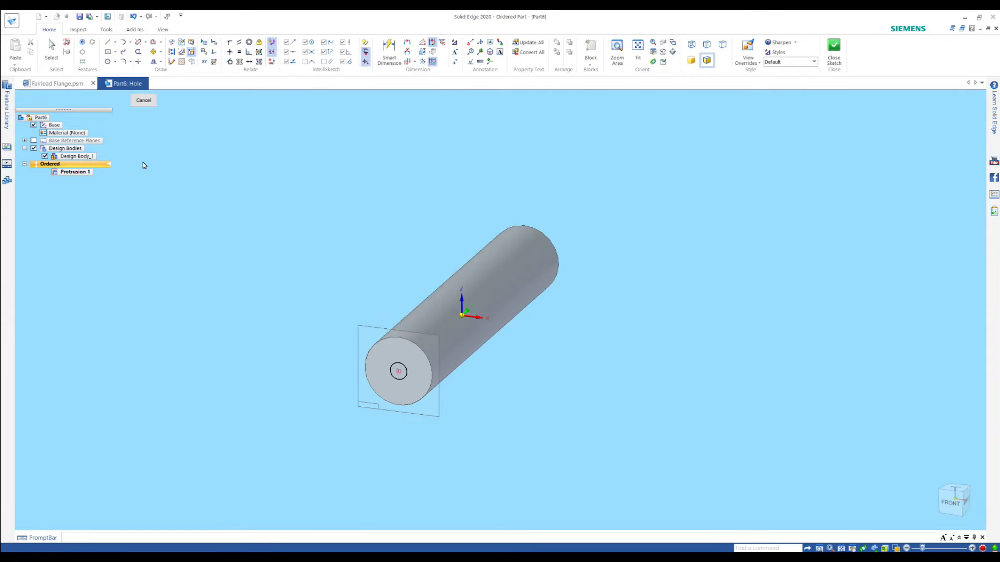
click(143, 100)
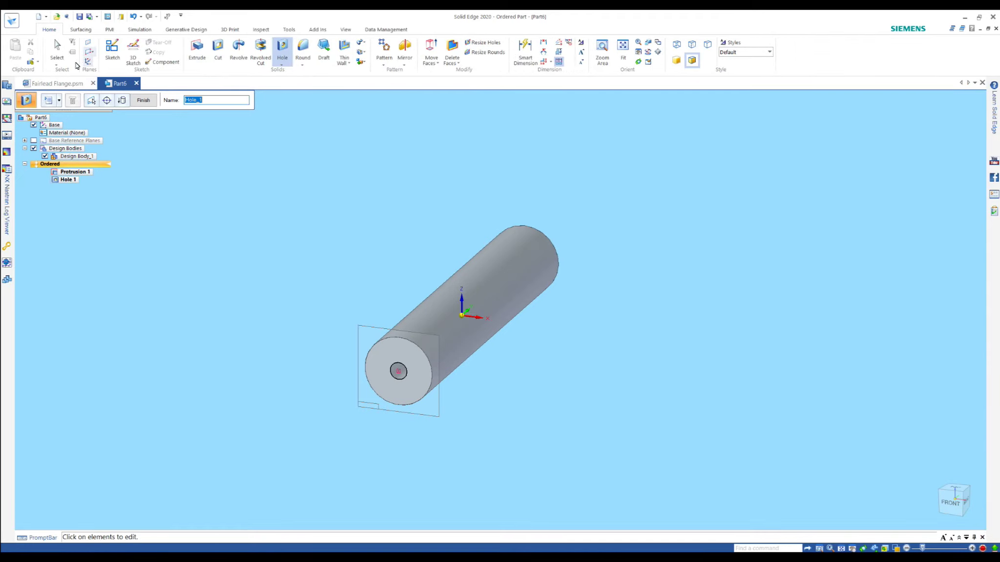
click(50, 105)
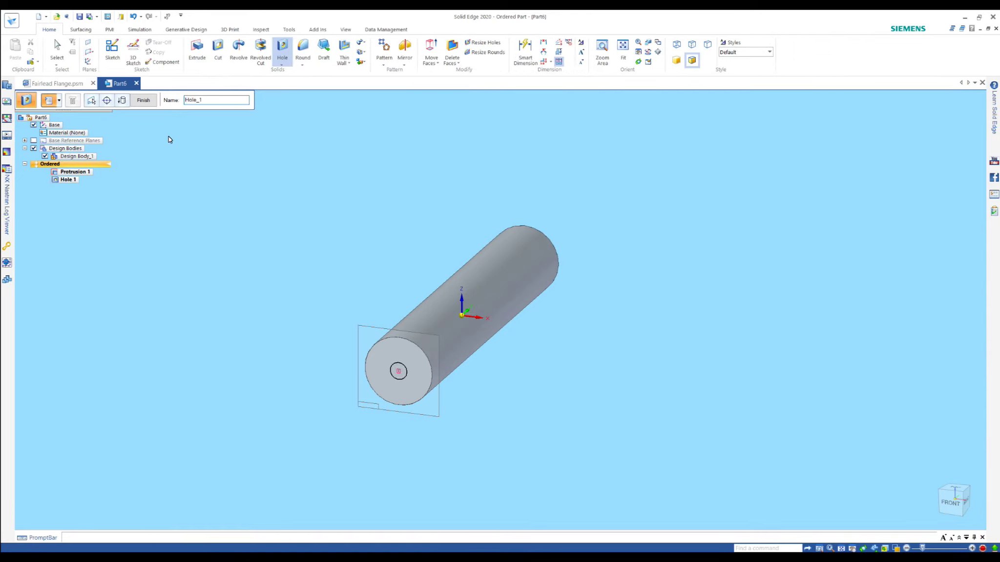
click(179, 122)
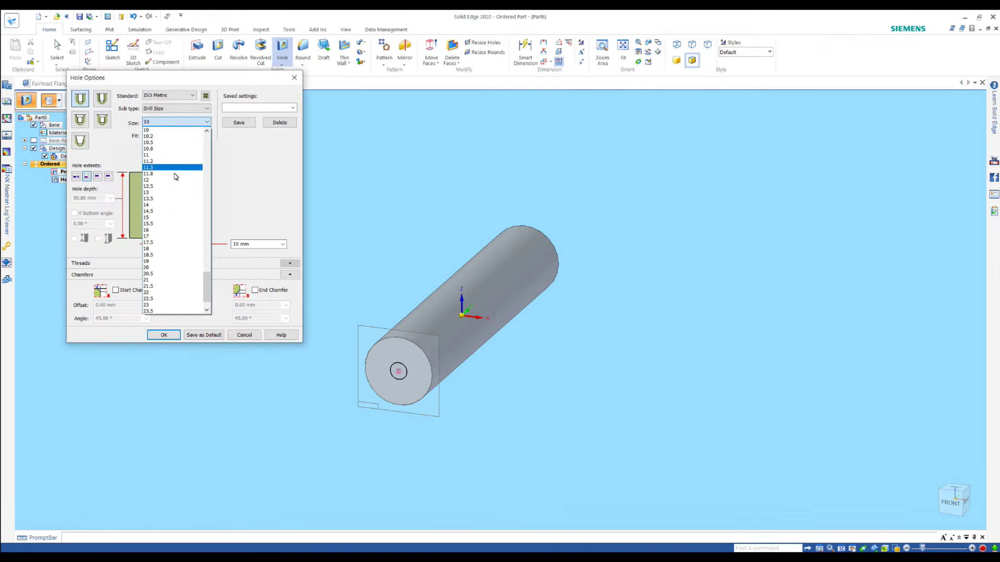
click(170, 217)
click(176, 336)
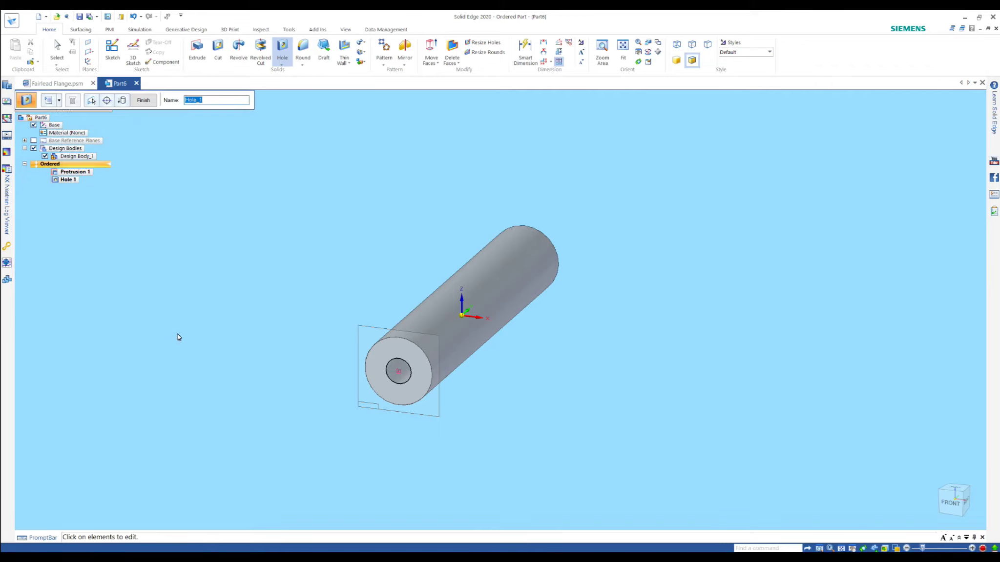
right_click(295, 210)
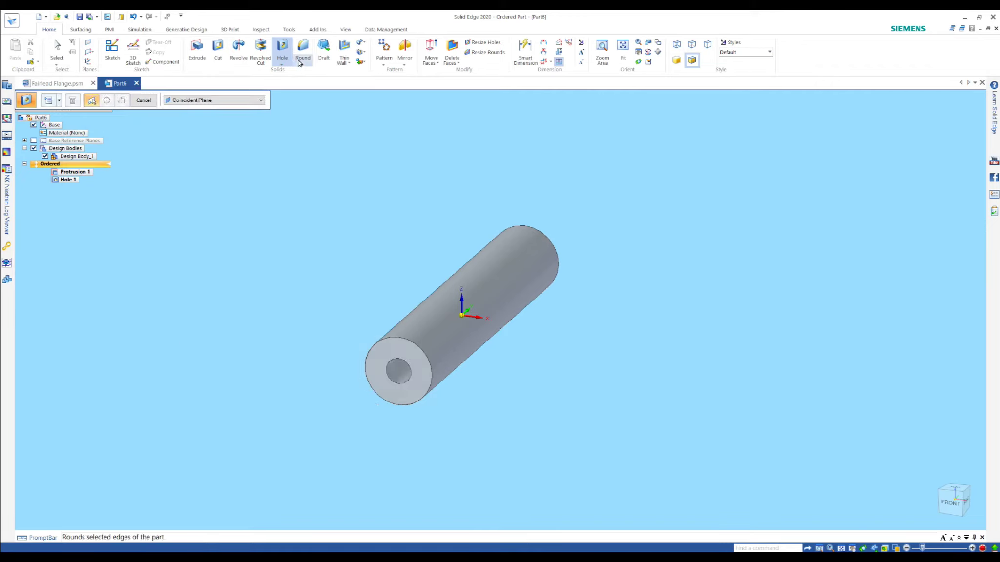
click(306, 47)
Step: Round both circular end edges of the cylinder with a 2 mm radius
click(384, 339)
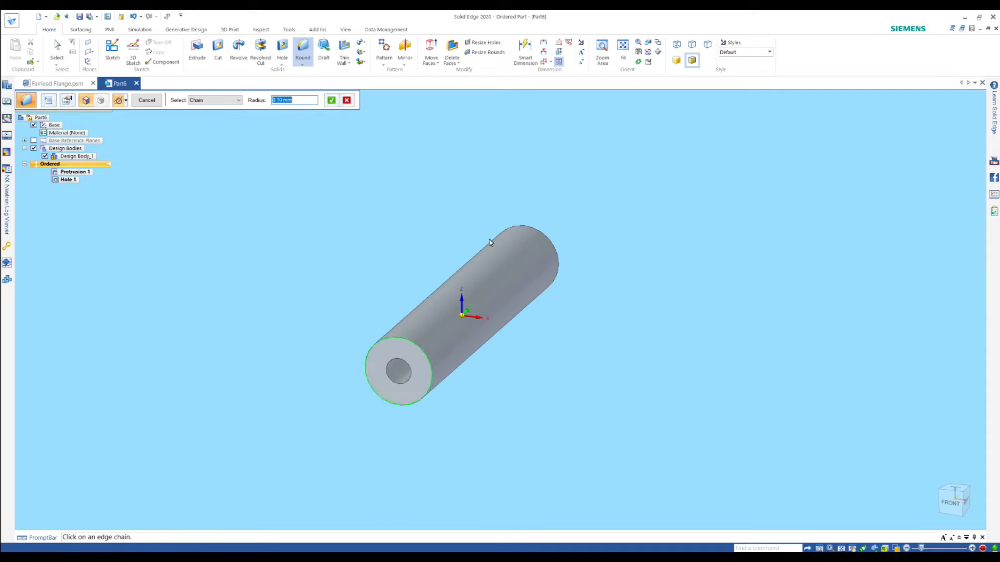
click(513, 228)
text(2)
key(Return)
right_click(318, 202)
right_click(319, 202)
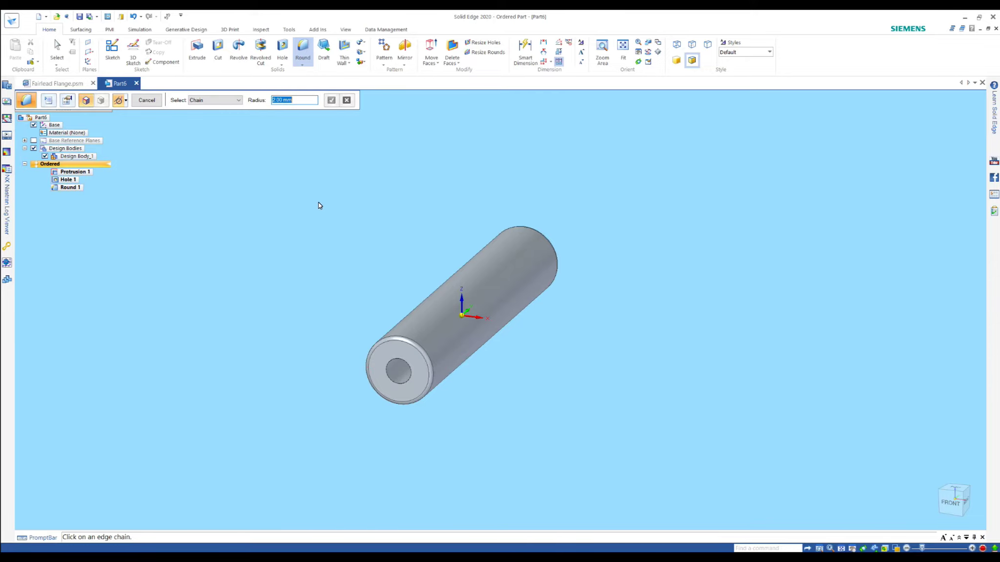
key(Escape)
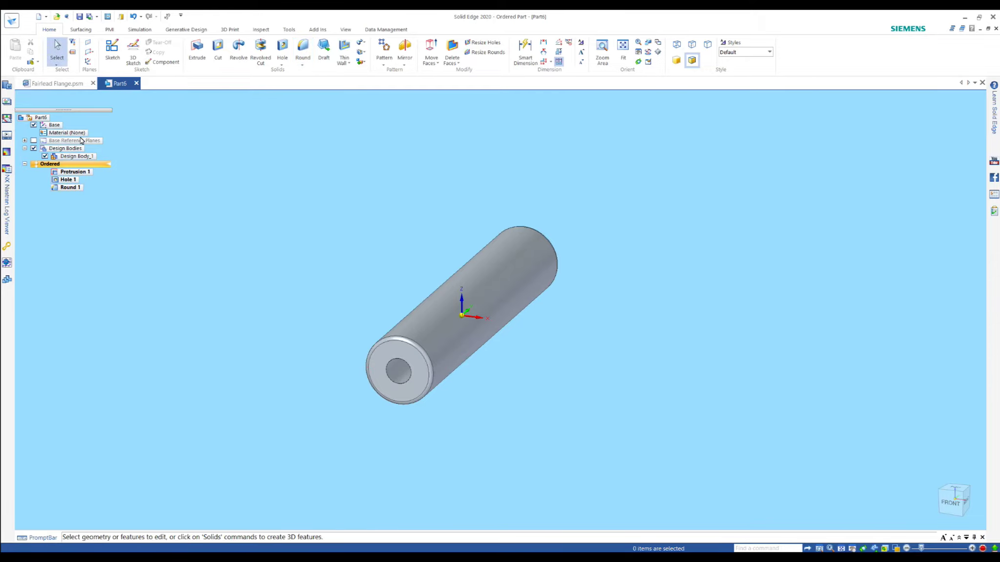
Step: Assign Steel from the Material Table to the part
double_click(67, 133)
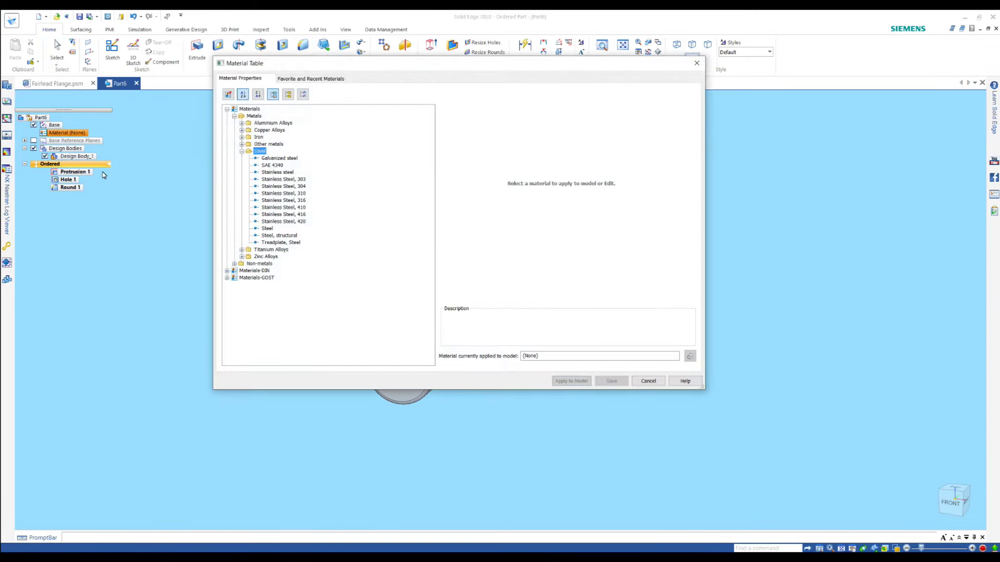
click(268, 229)
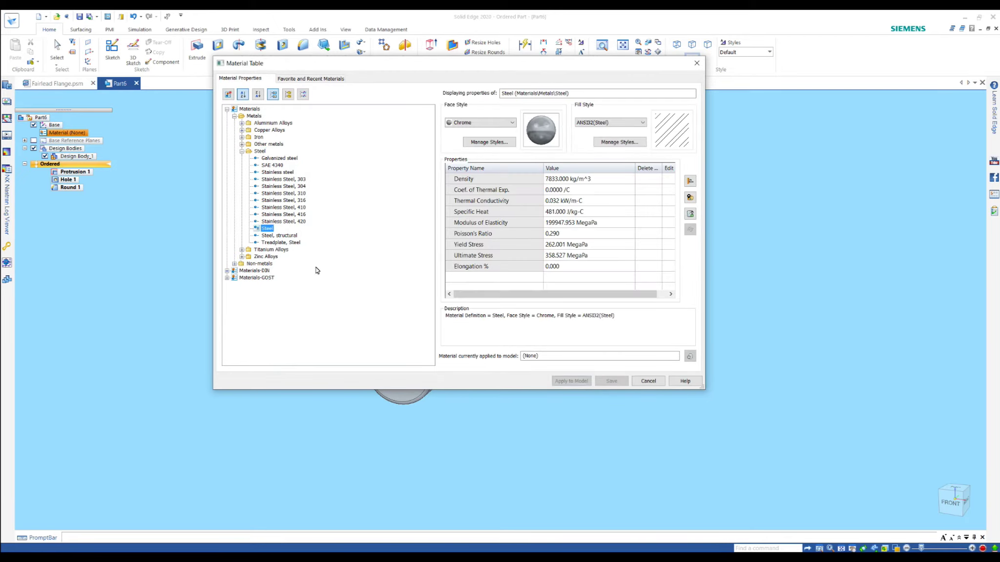
click(570, 383)
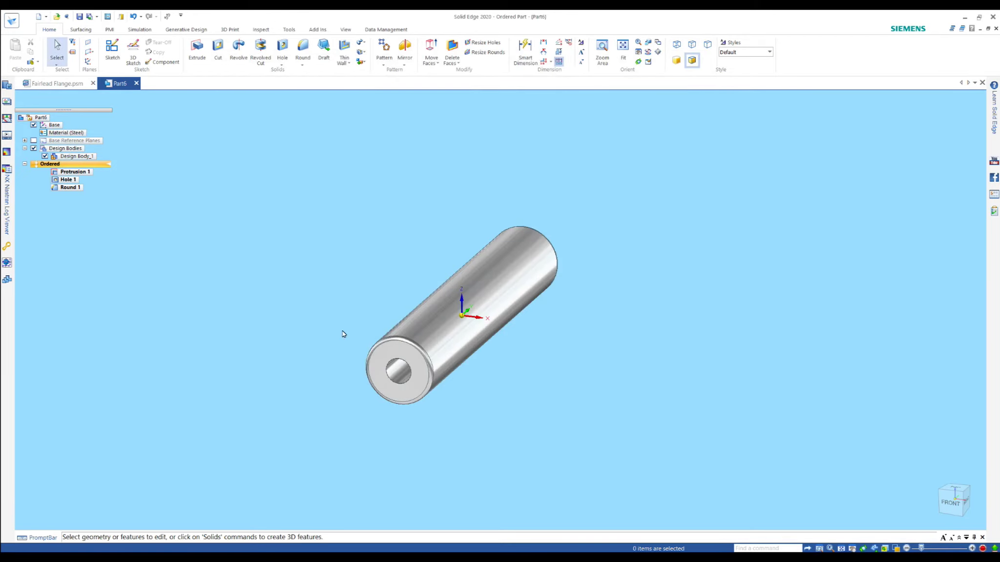
Step: Save the roller as Long Roller.par
right_click(246, 266)
click(205, 252)
key(ctrl+s)
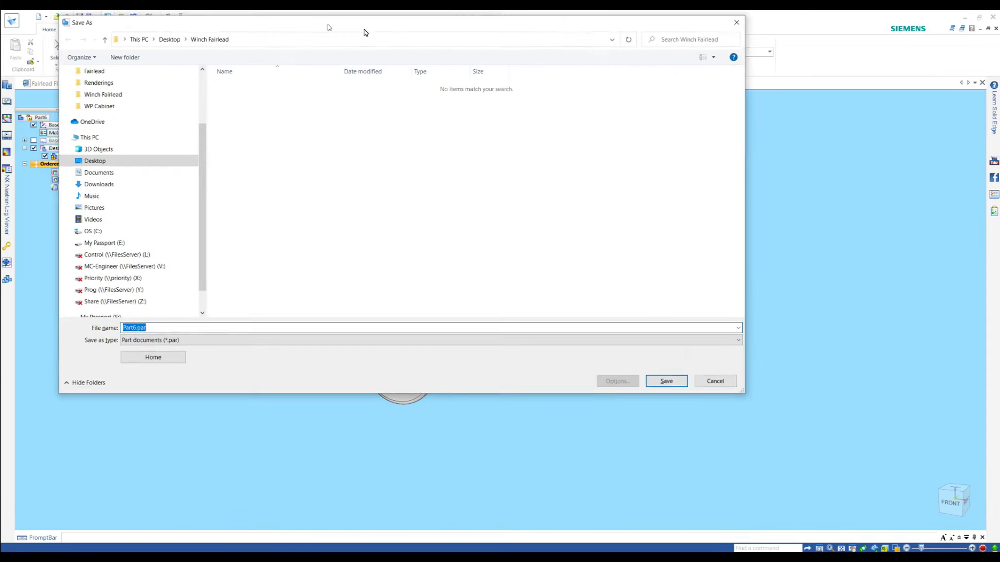
text(Long Ro)
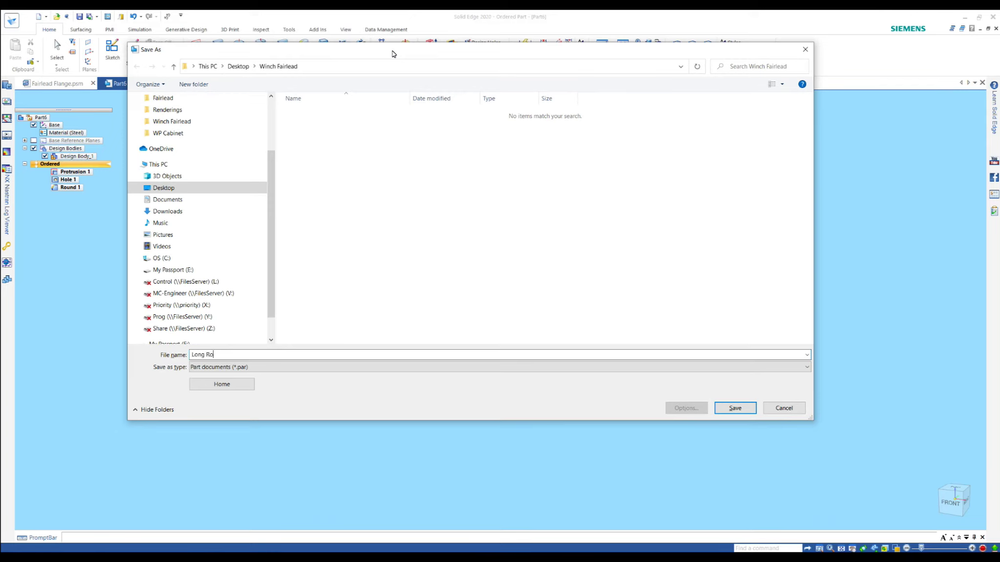
key(Return)
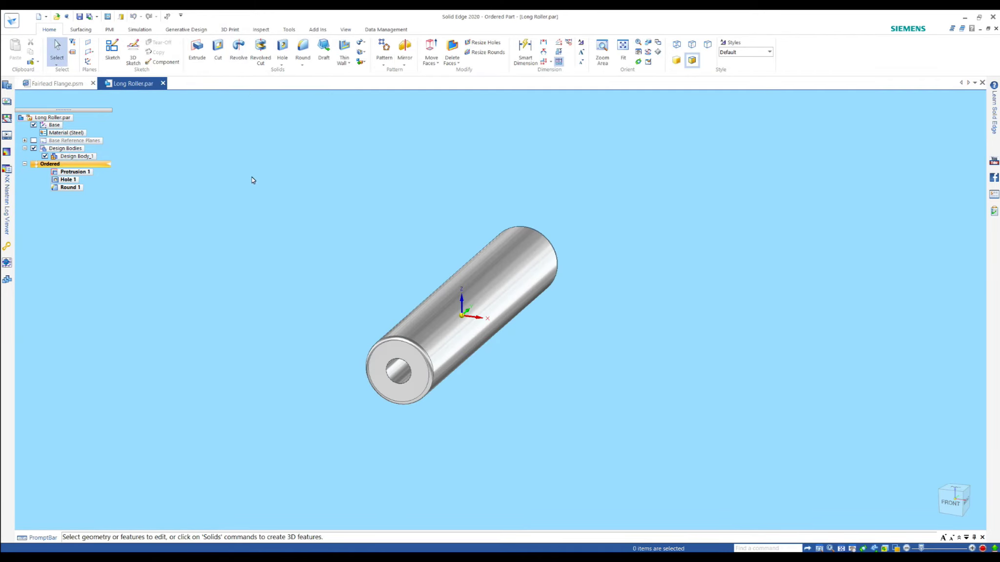
Step: Create a new part Part7 from the ISO metric part template
scroll(274, 183, down, 2)
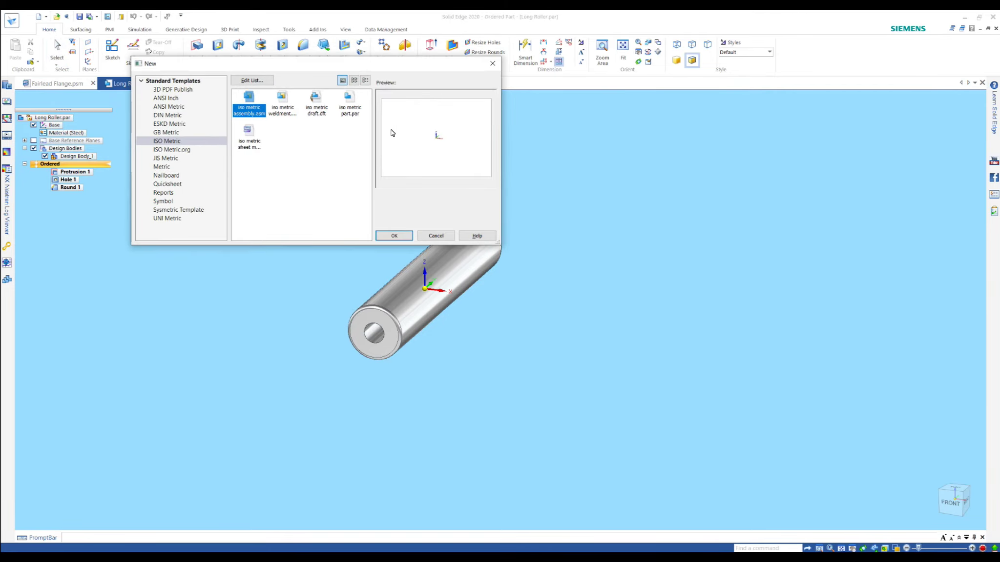
click(349, 102)
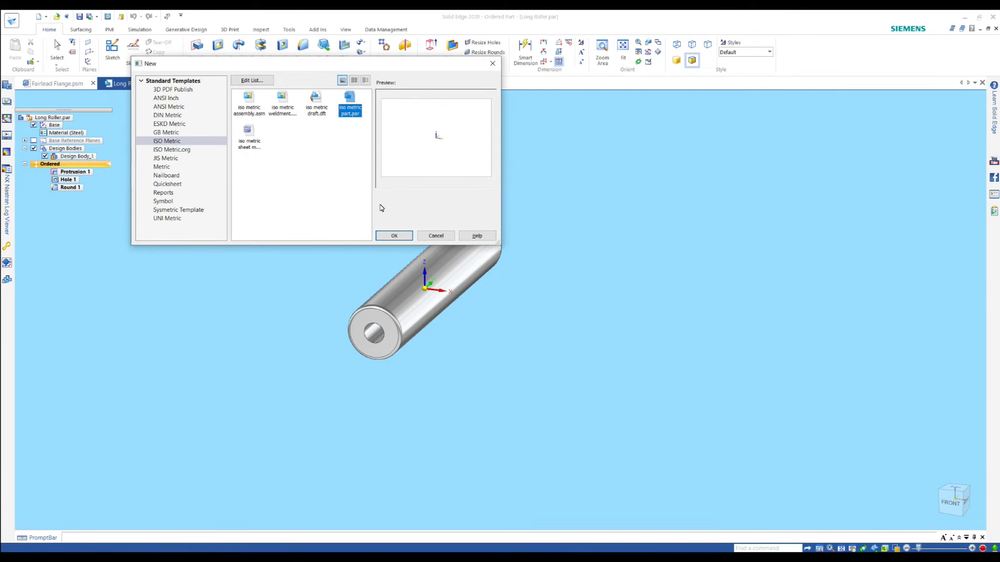
click(392, 237)
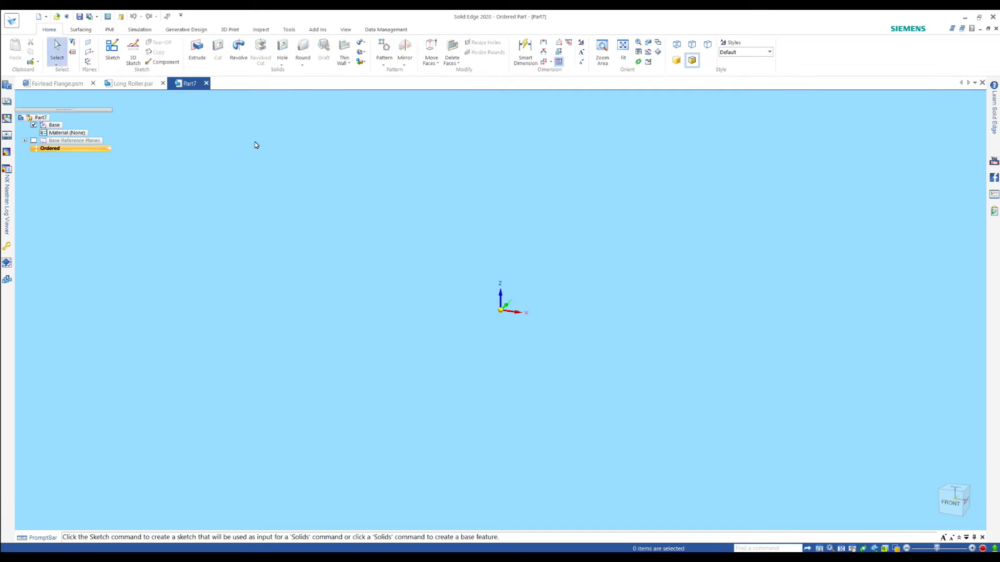
click(197, 51)
Step: Sketch a 15 mm diameter circle centred at the origin on the front plane
click(508, 307)
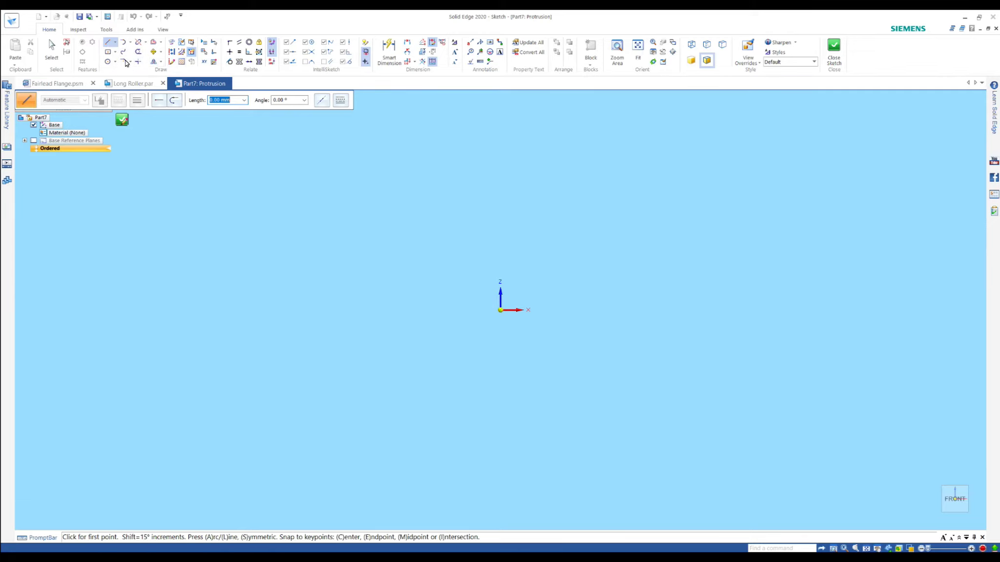
click(107, 62)
click(500, 310)
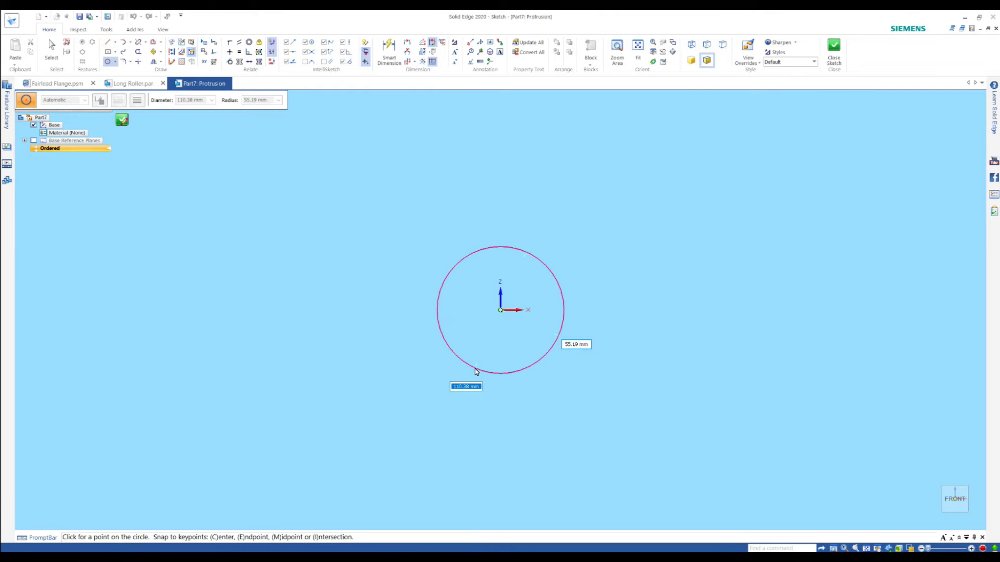
text(15)
key(Return)
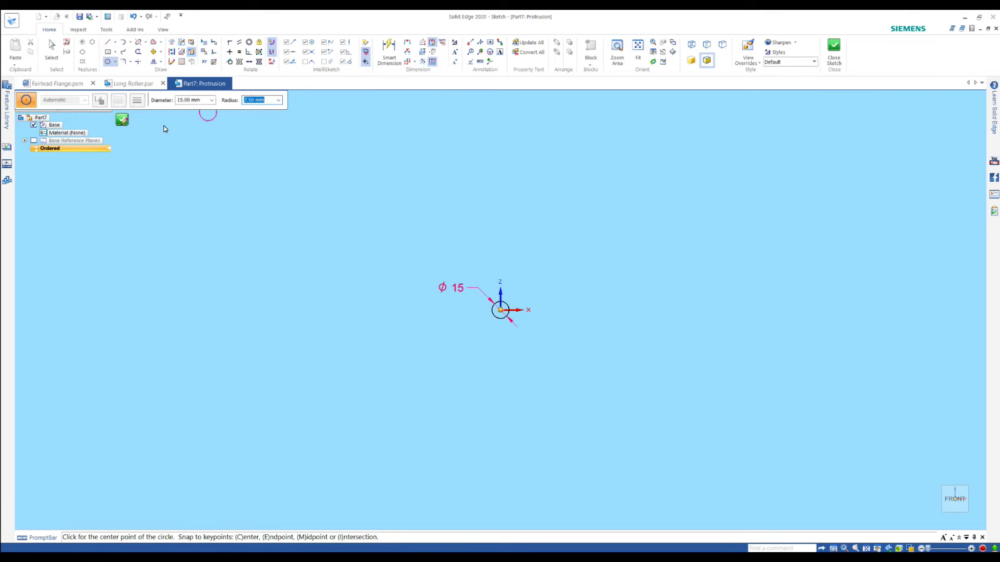
click(122, 119)
Step: Extrude the Ø15 circle symmetrically to the entered length, forming the rod
right_click(419, 341)
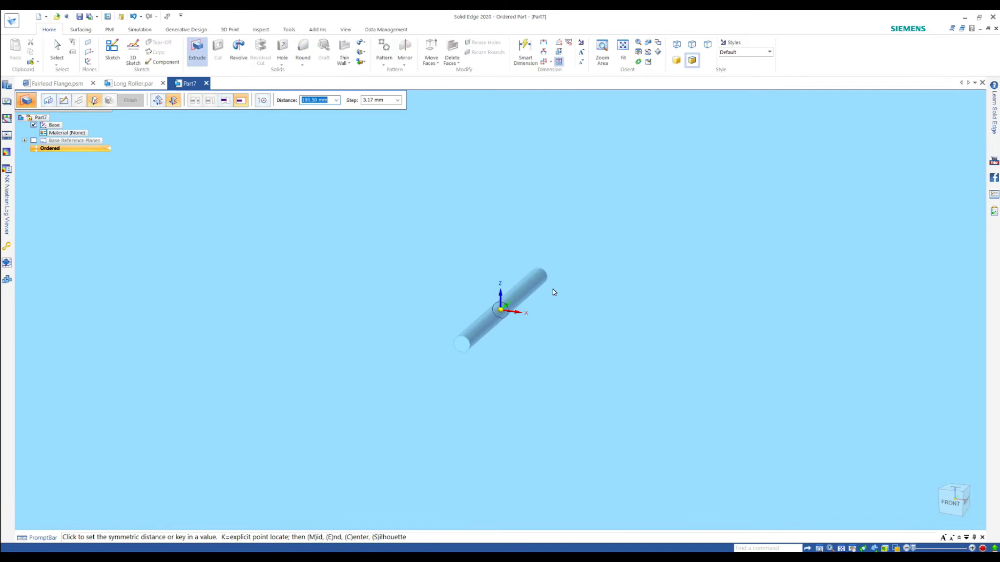
text(200+7.5*2)
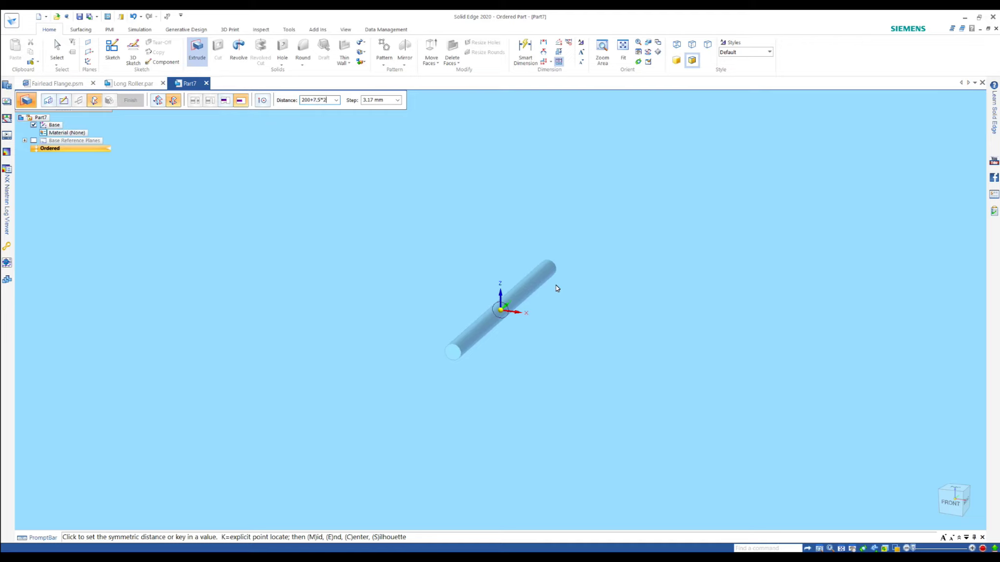
key(Return)
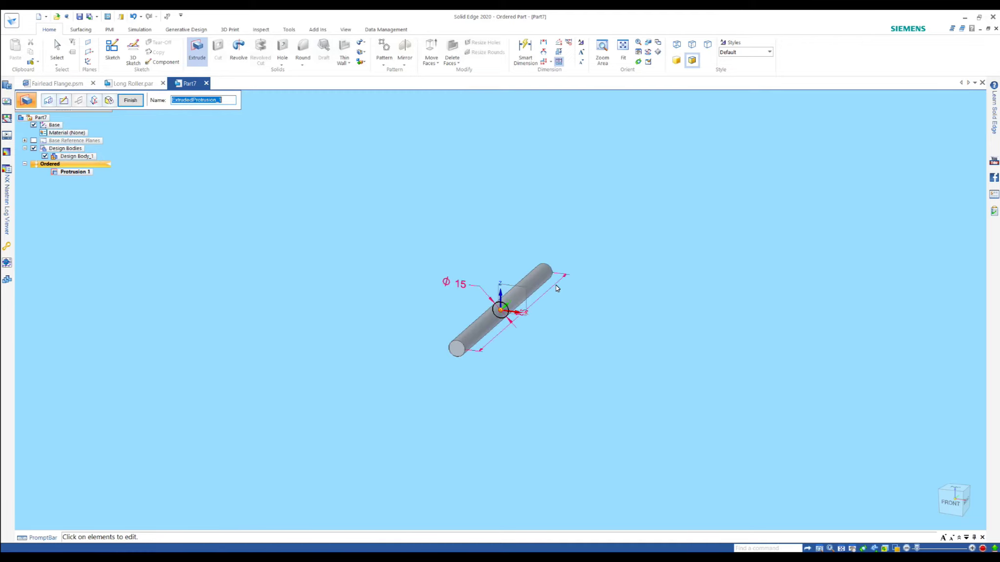
key(Return)
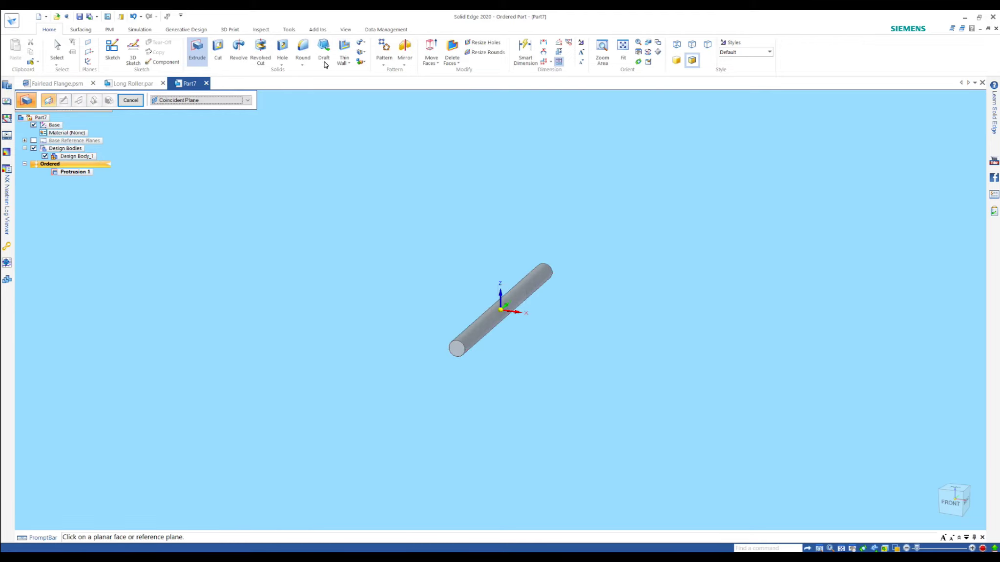
Step: Create Plane 4 parallel to the rod's end face at a 1 mm offset
click(91, 51)
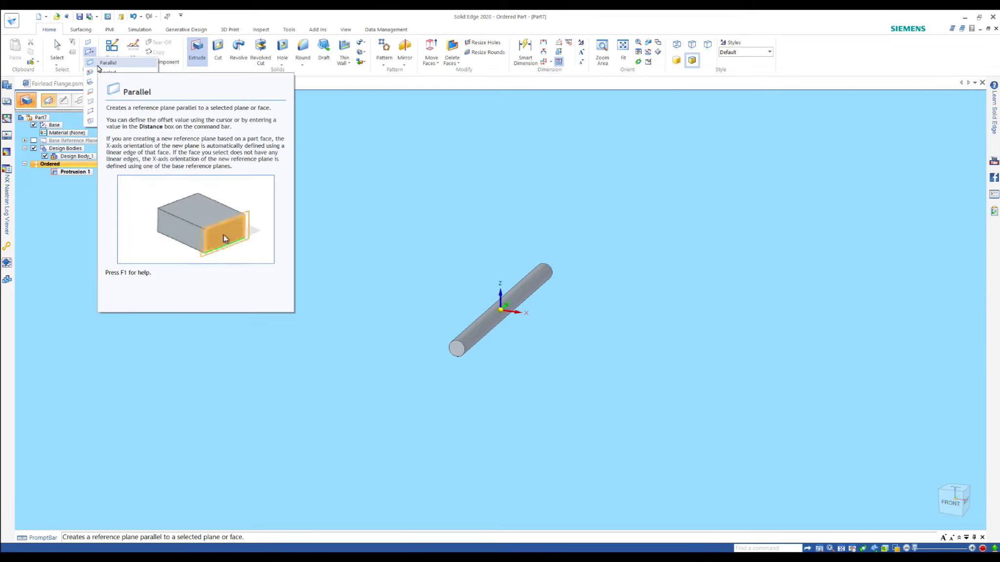
key(Escape)
click(458, 348)
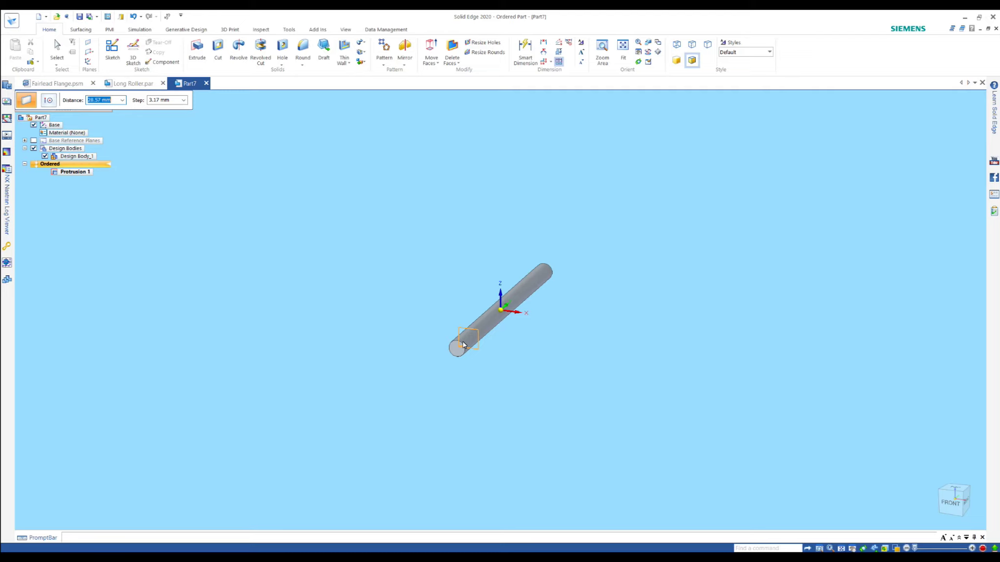
text(1)
key(Return)
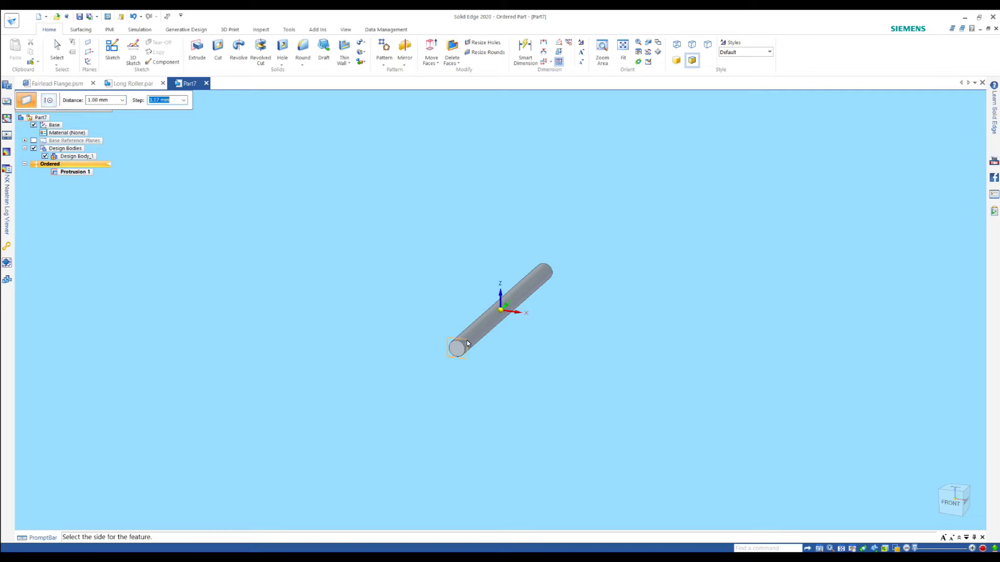
click(549, 294)
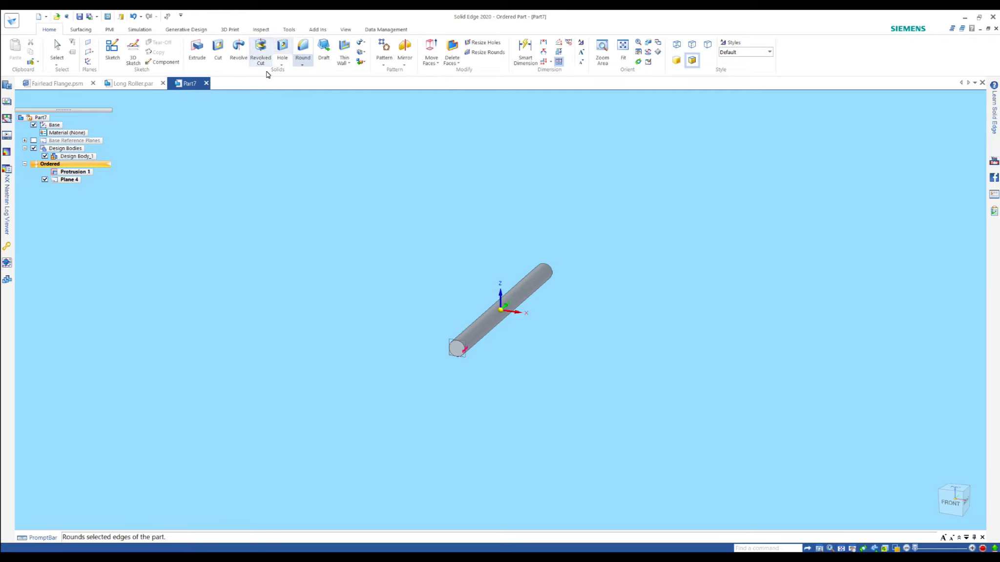
click(217, 57)
click(450, 341)
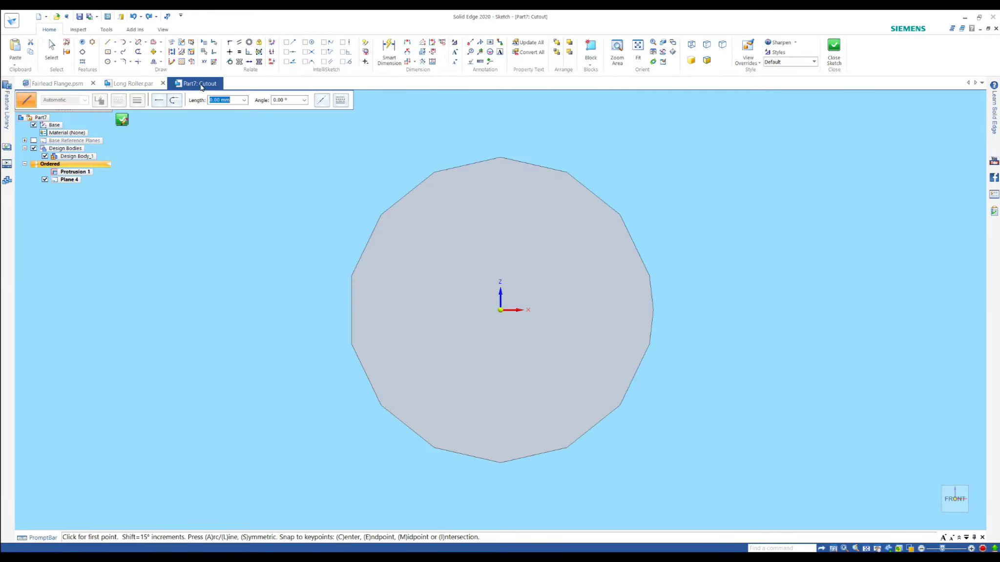
Step: Project the rod's circular edge and offset it 1 mm inward to sketch a ring
click(154, 44)
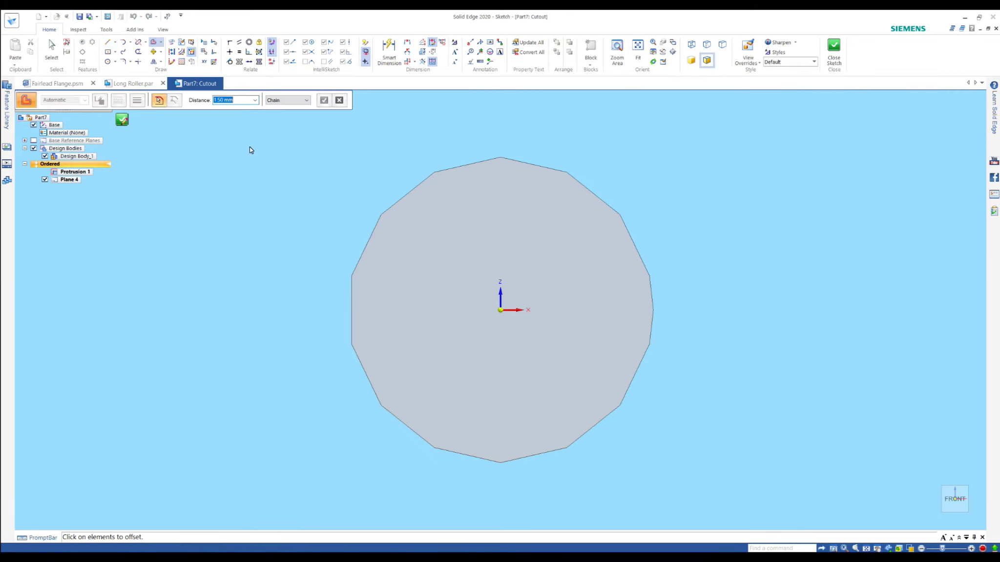
click(172, 42)
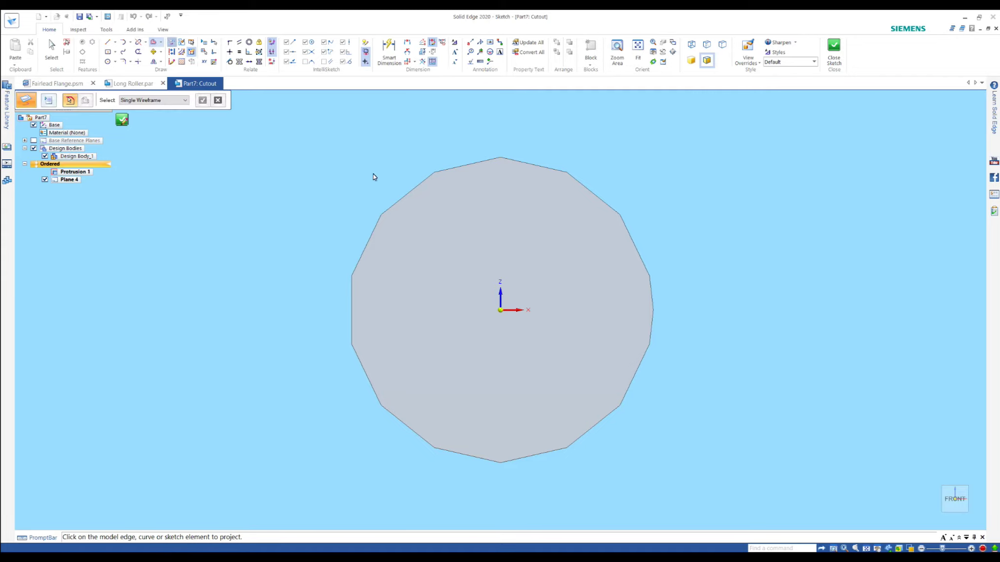
click(386, 213)
click(153, 42)
click(387, 206)
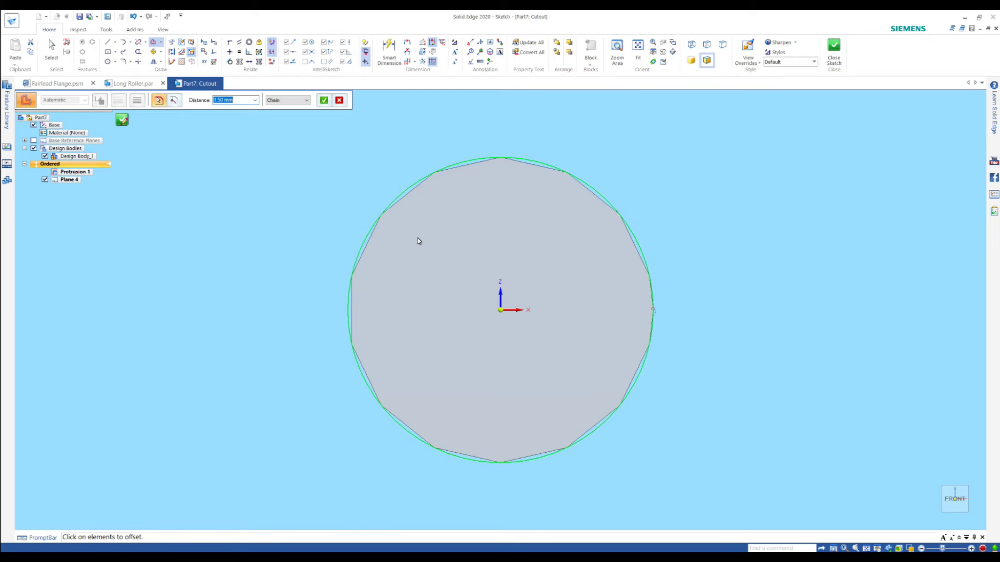
text(1)
key(Return)
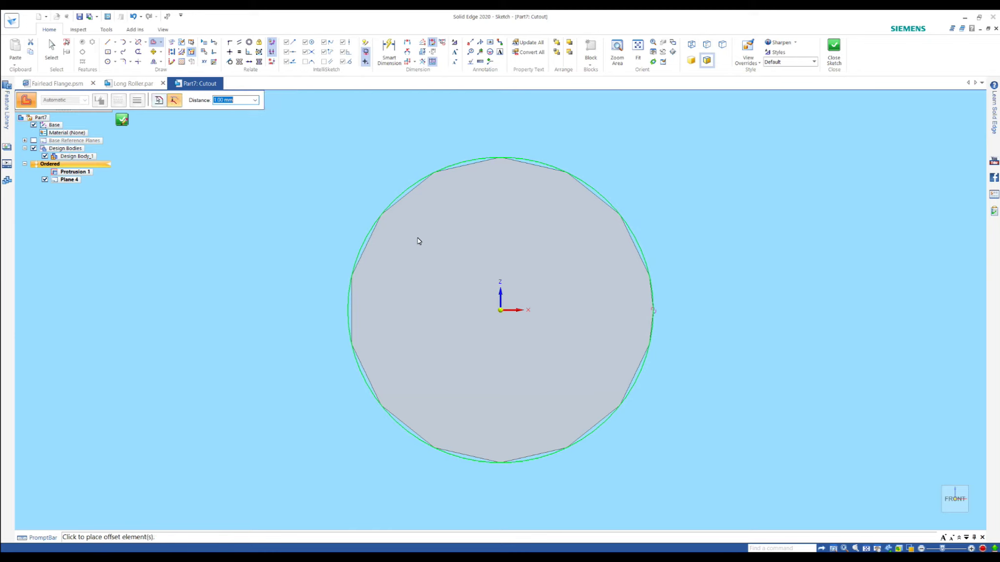
click(573, 321)
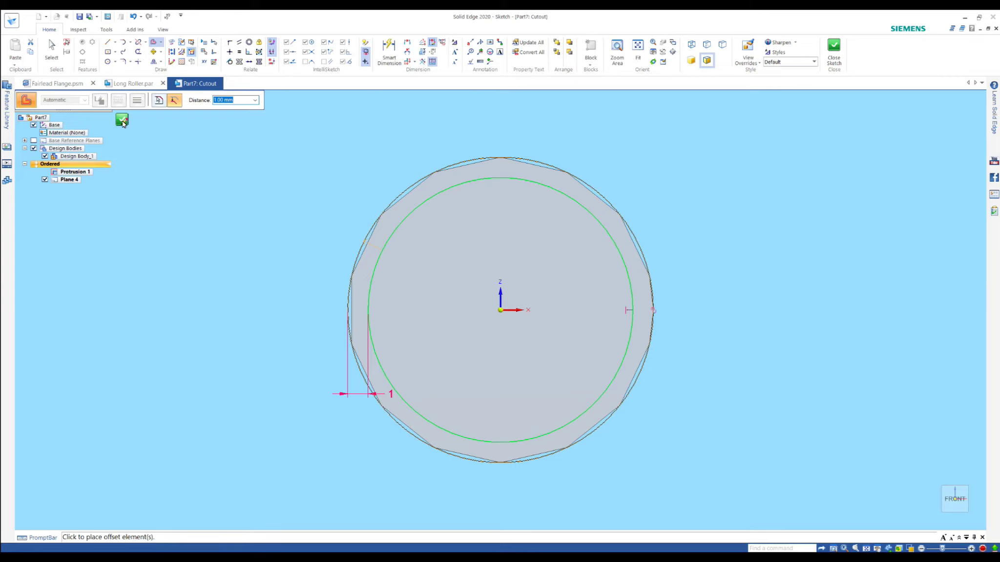
click(121, 121)
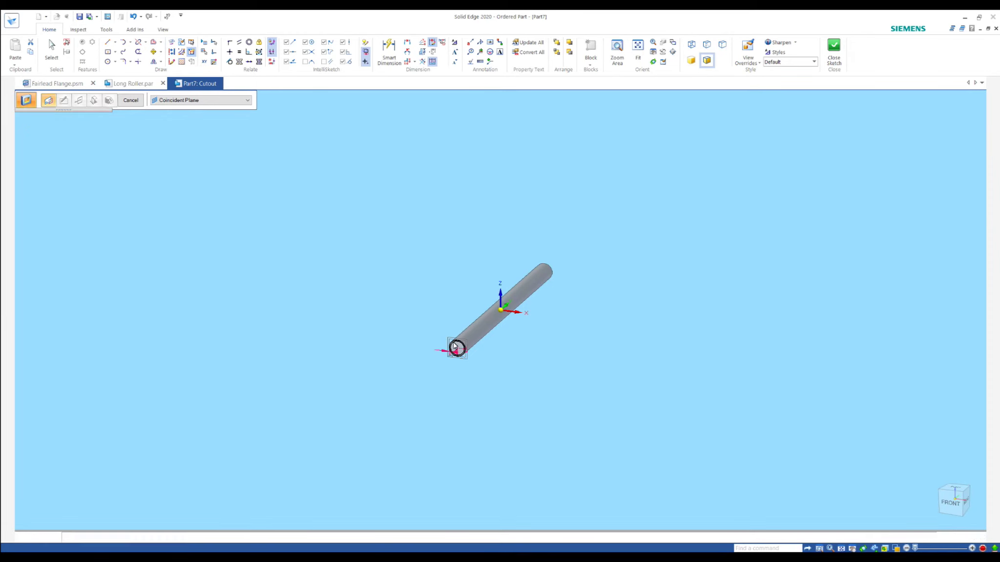
Step: Cut the ring region into the rod to form the shallow groove
click(454, 346)
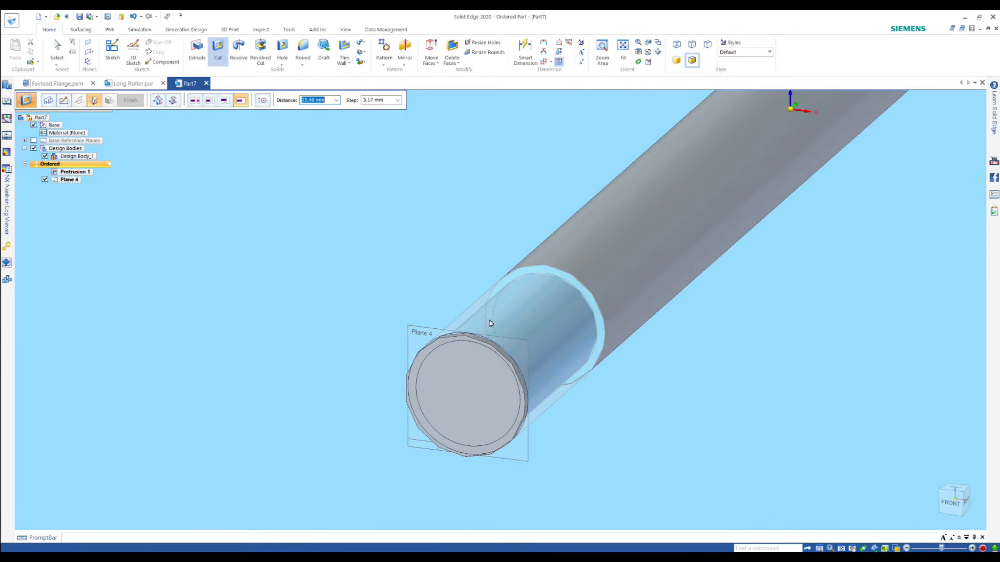
text(1.4)
key(Tab)
click(514, 214)
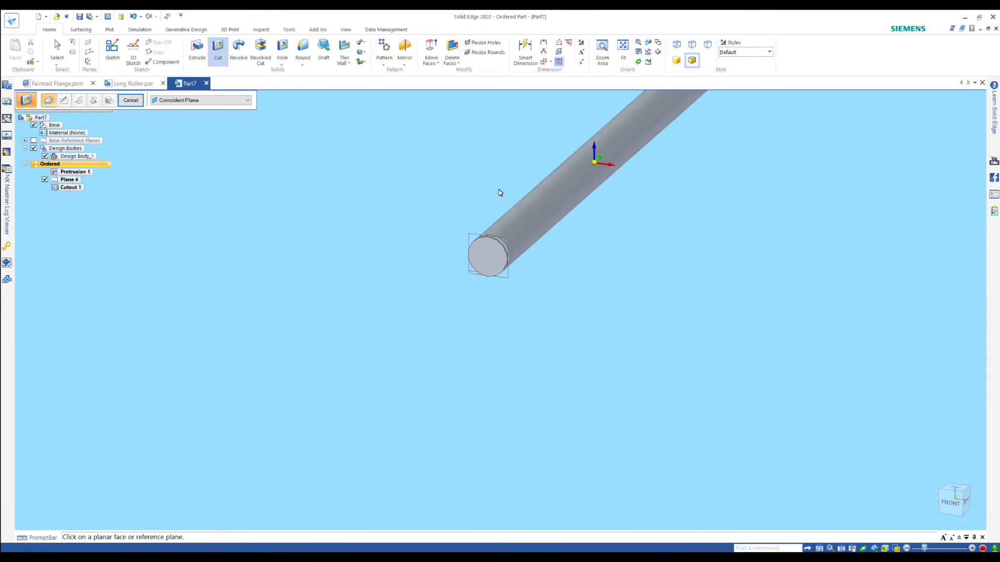
scroll(500, 193, up, 2)
scroll(498, 200, up, 2)
scroll(512, 222, up, 2)
click(300, 50)
Step: Round the groove's edges with a 0.25 mm radius to create Round 1
middle_drag(488, 293, 443, 339)
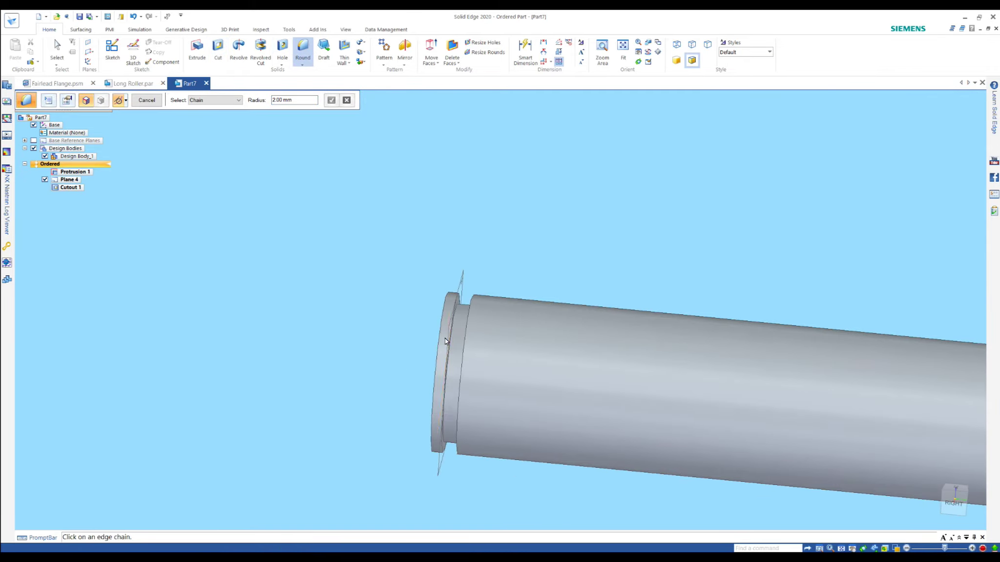
click(454, 336)
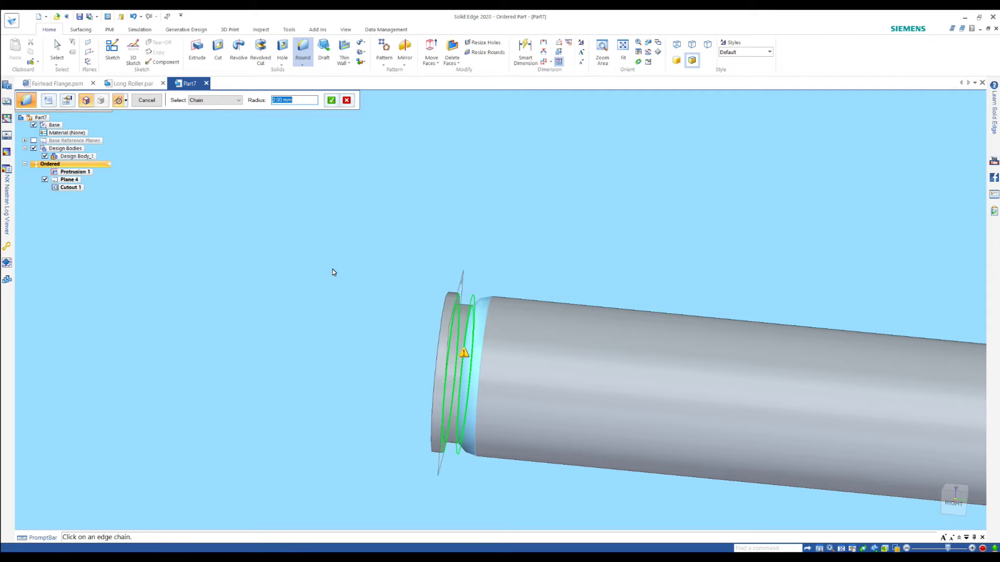
text(0.25)
key(Return)
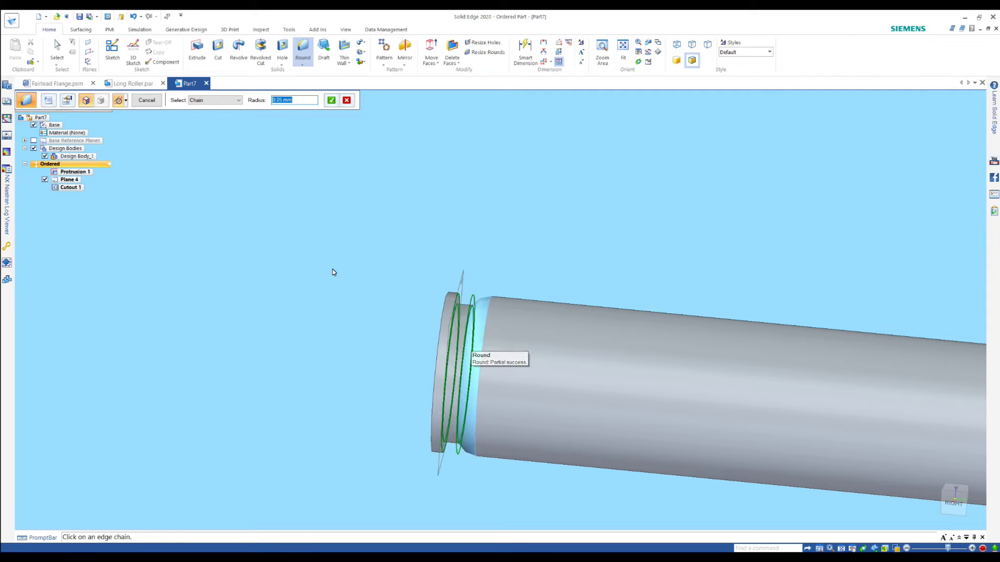
click(146, 100)
scroll(344, 285, down, 5)
mouse_move(345, 285)
middle_down()
mouse_move(443, 274)
mouse_move(430, 235)
middle_up()
click(404, 49)
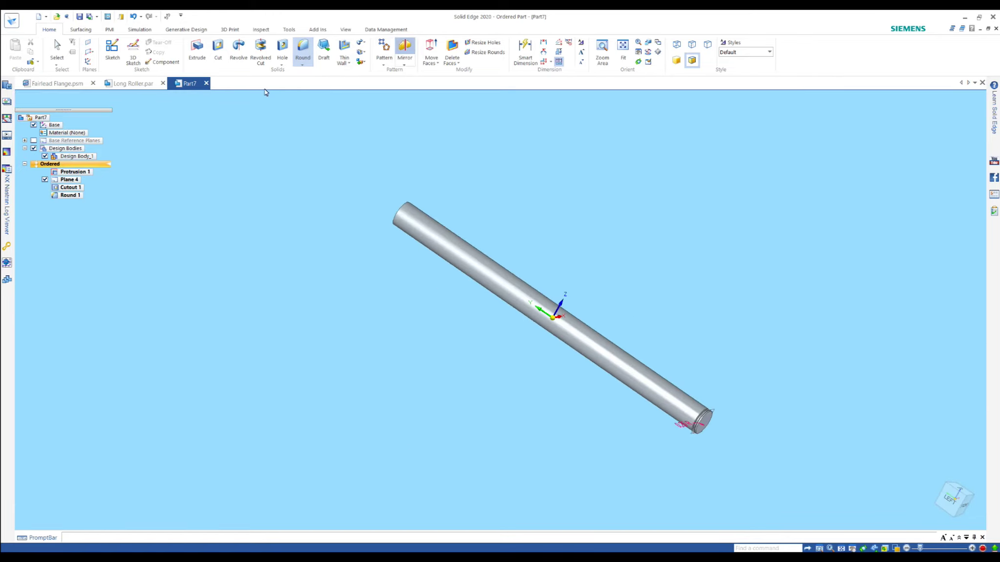
Step: Mirror Cutout 1 and Round 1 about the base reference plane across the shaft's middle
click(77, 194)
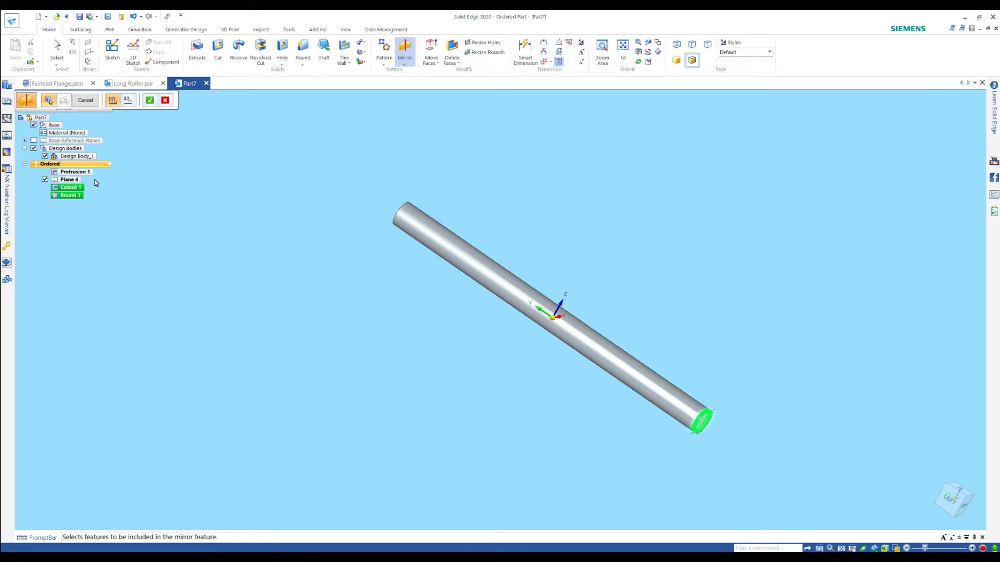
right_click(124, 176)
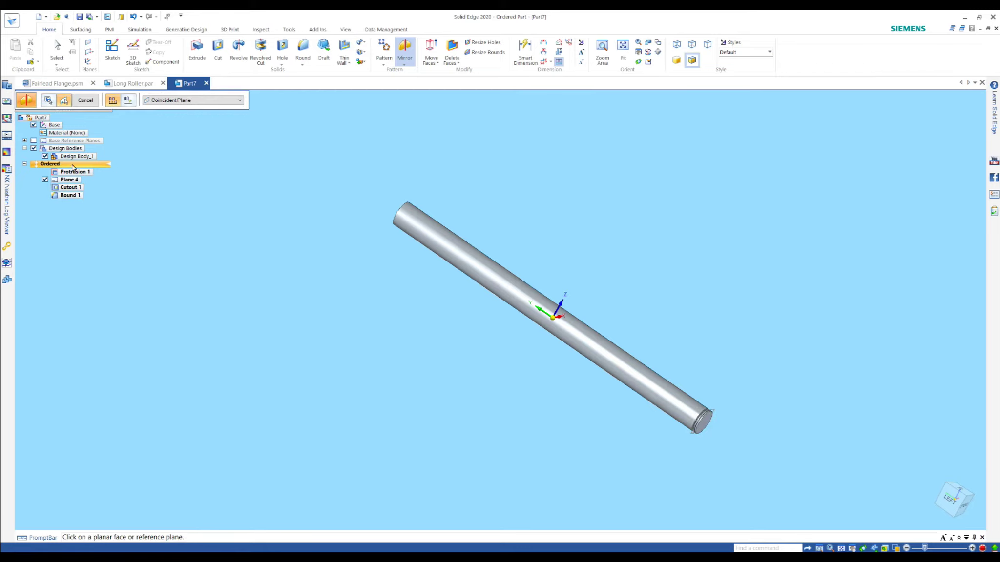
click(34, 140)
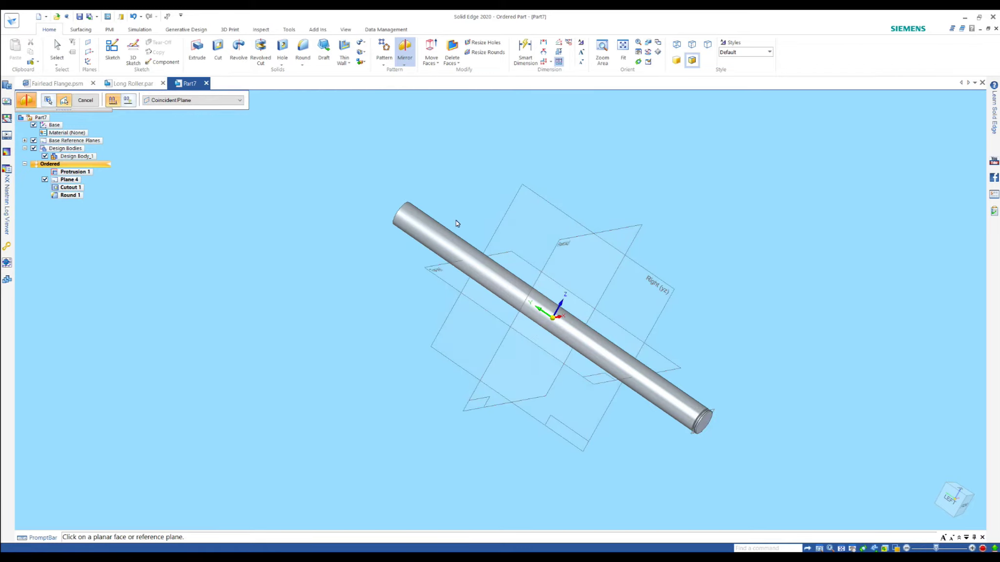
click(565, 246)
right_click(296, 253)
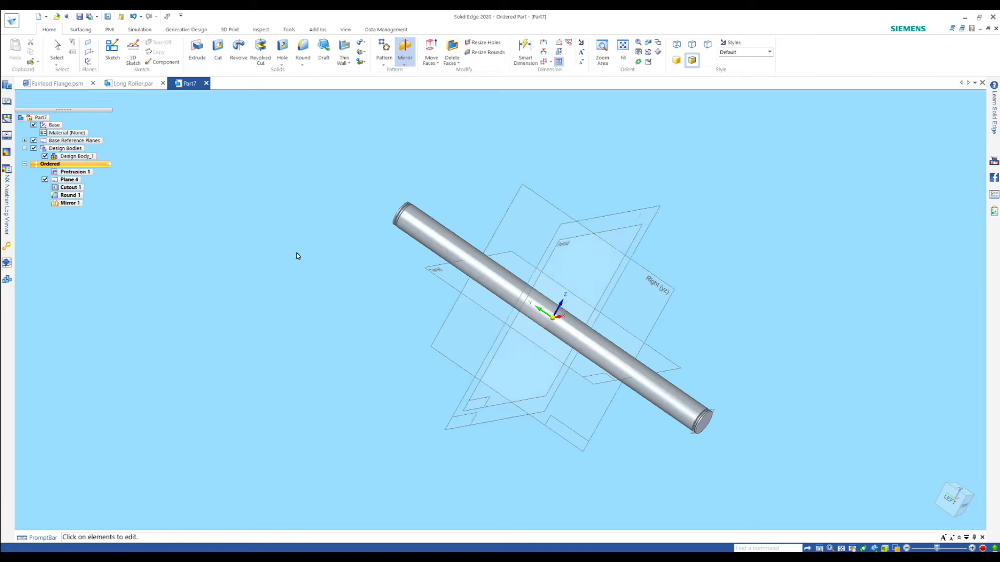
scroll(301, 256, down, 3)
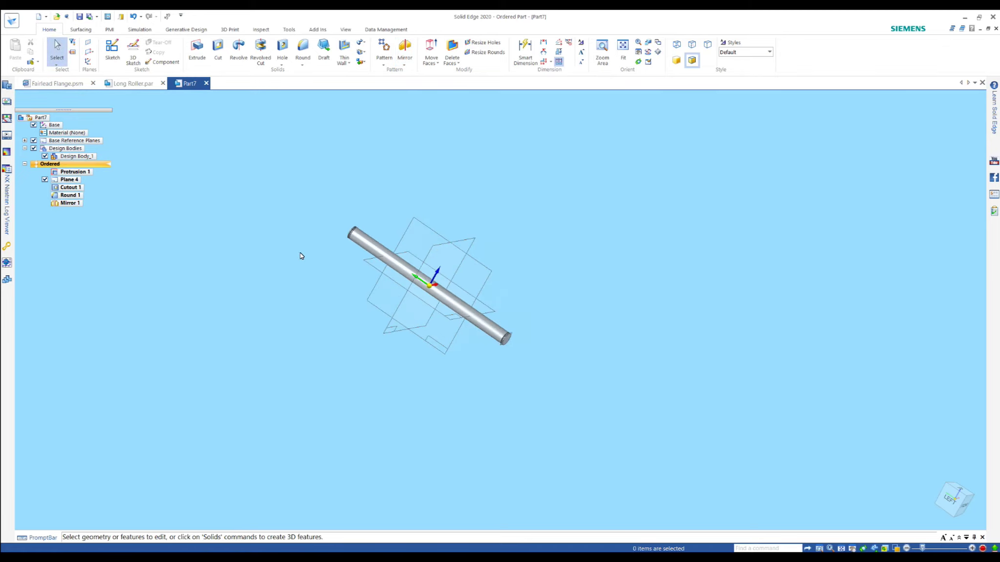
Step: Select Plane 4 and display its editable dimensions at the groove end
mouse_move(300, 255)
middle_down()
mouse_move(350, 290)
mouse_move(258, 274)
middle_up()
scroll(379, 331, up, 3)
scroll(379, 331, up, 3)
scroll(408, 338, down, 2)
scroll(408, 337, down, 3)
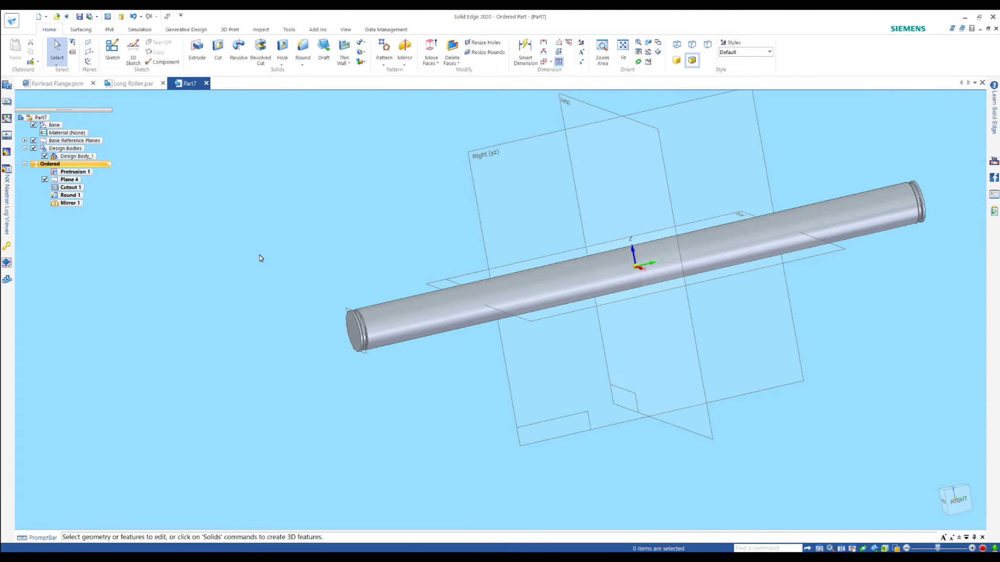
click(73, 172)
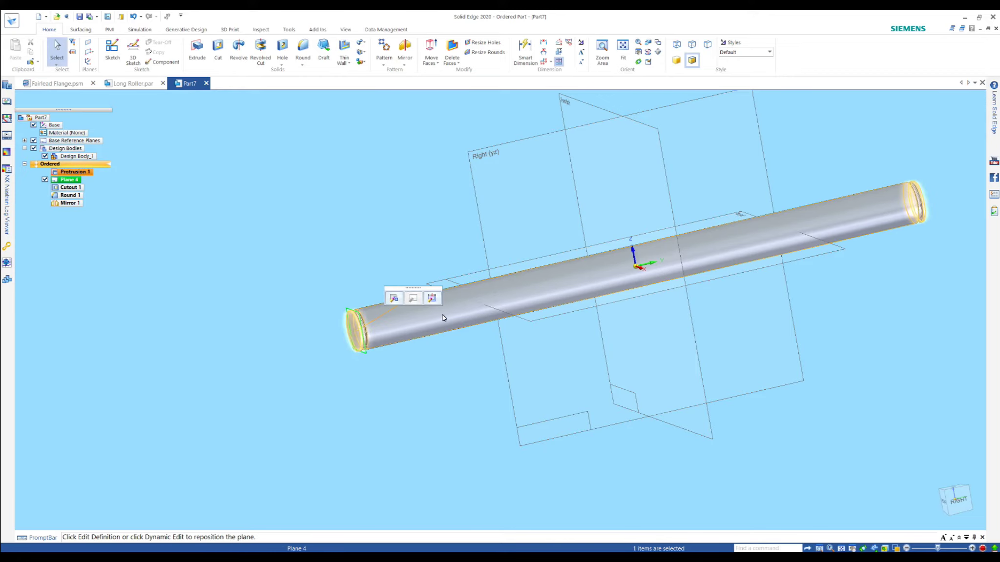
click(432, 299)
scroll(376, 333, up, 3)
scroll(341, 324, up, 2)
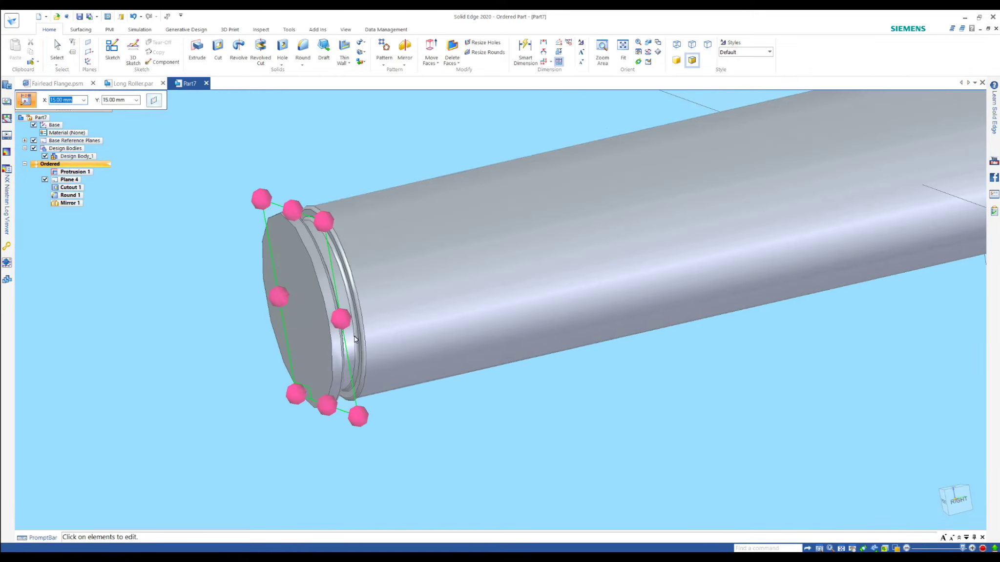
scroll(331, 326, down, 2)
scroll(342, 332, down, 1)
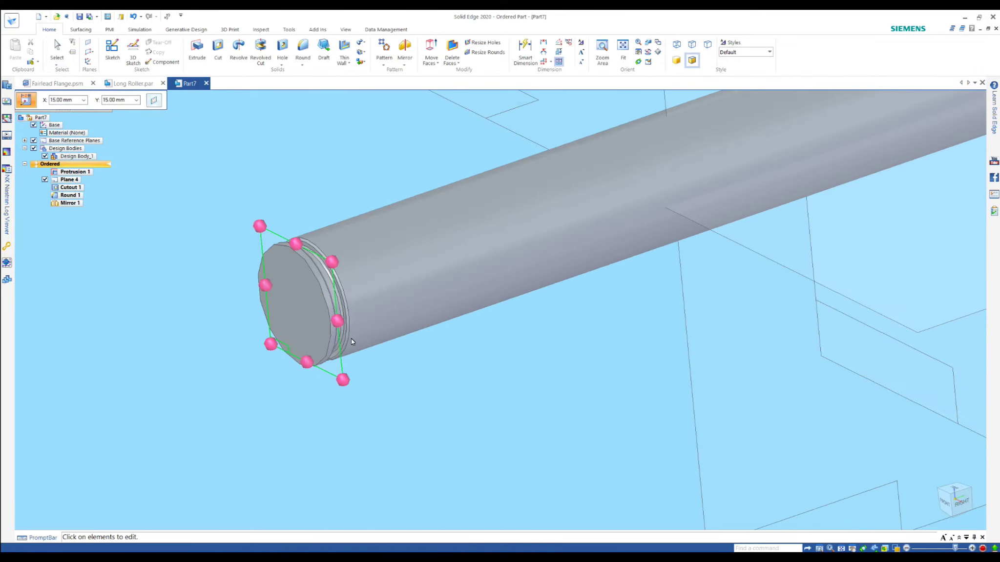
scroll(333, 329, up, 3)
scroll(333, 326, down, 2)
middle_drag(333, 326, 199, 147)
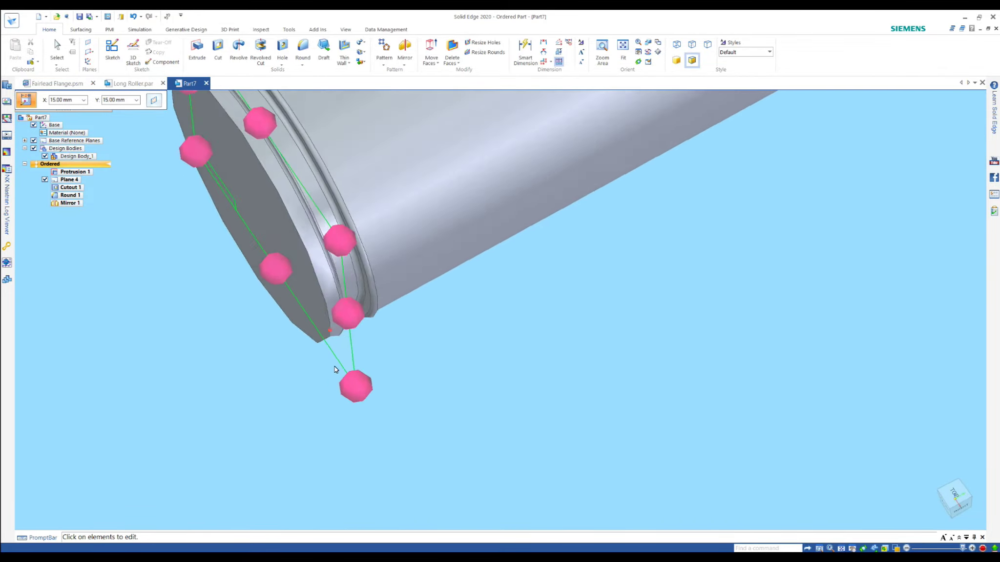
scroll(199, 147, up, 2)
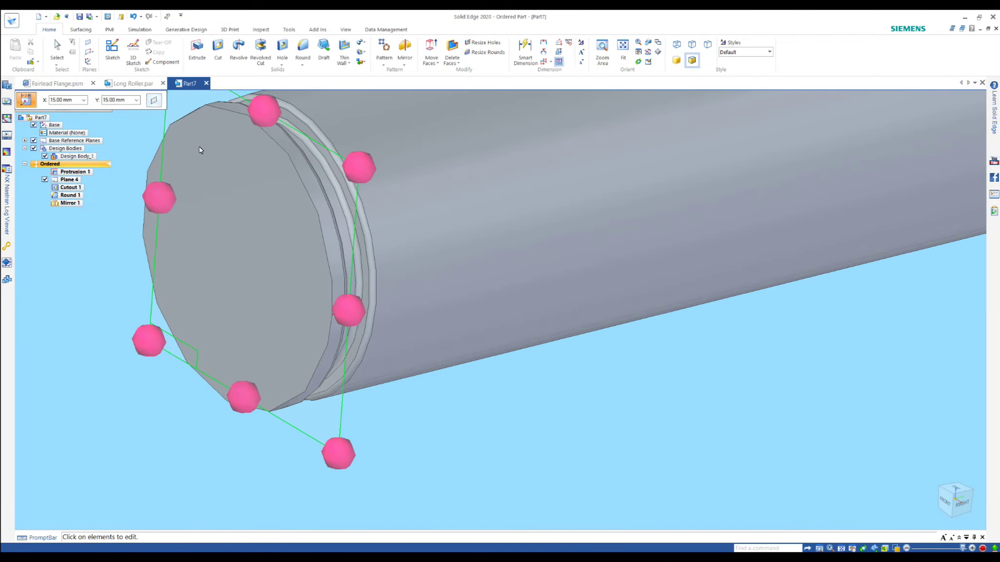
Step: Change the groove's 1.00 mm offset from the shaft end to 1.5 mm
click(338, 316)
text(1.5)
key(Return)
key(Escape)
scroll(169, 325, down, 2)
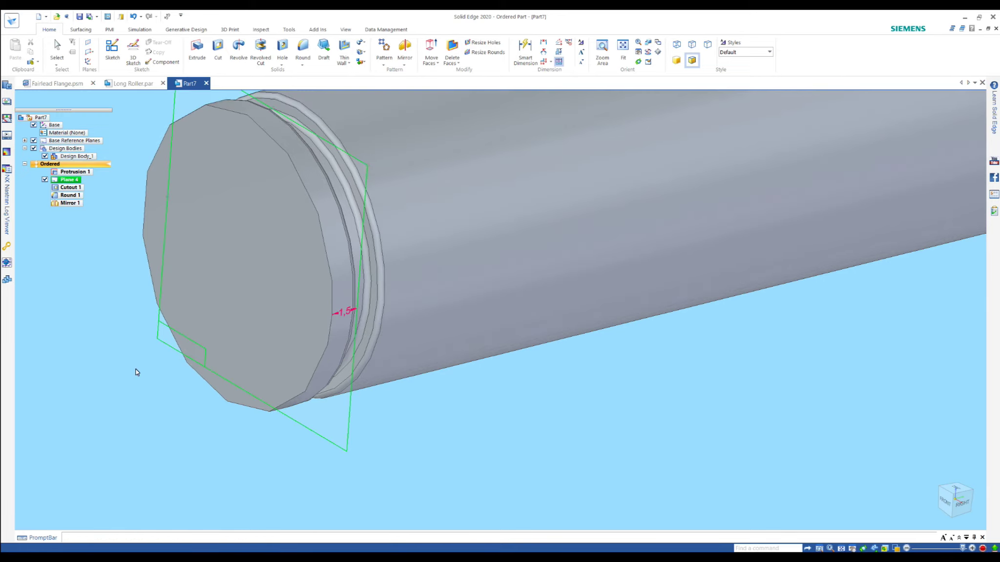
mouse_move(170, 325)
middle_down()
mouse_move(108, 212)
mouse_move(168, 191)
mouse_move(240, 279)
middle_up()
scroll(177, 182, up, 2)
scroll(177, 183, down, 3)
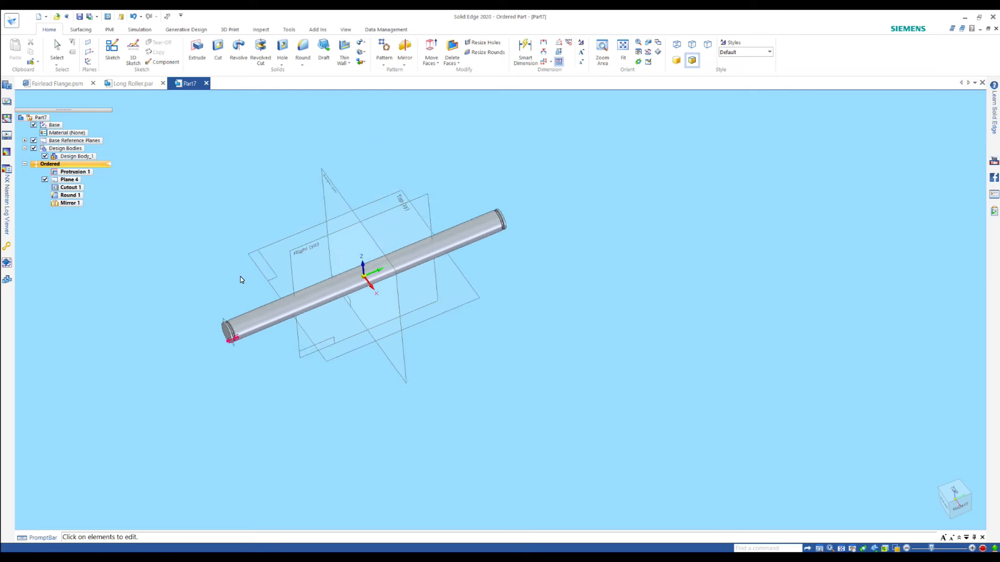
key(ctrl+s)
Step: Save the part as Long Shaft.par in the Winch Fairlead folder
text(Lon)
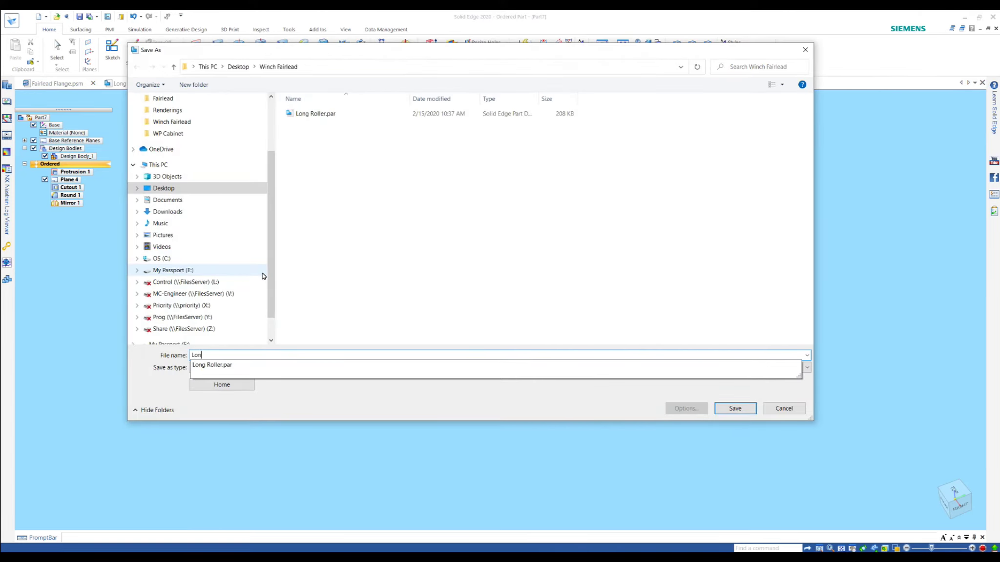
text(g Shaft)
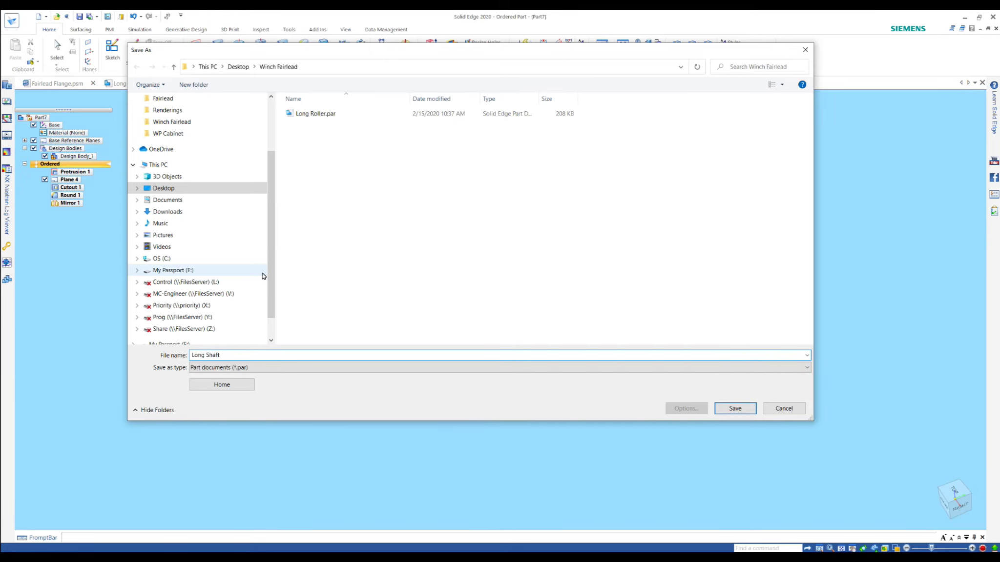
key(Return)
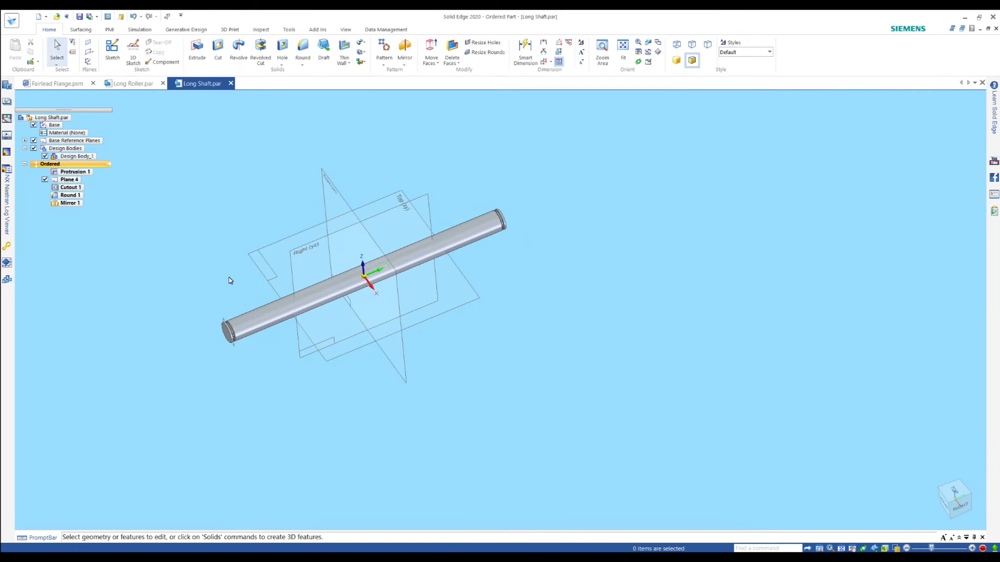
Step: In Long Roller.par, change the roller's length dimension to 110 mm
click(134, 83)
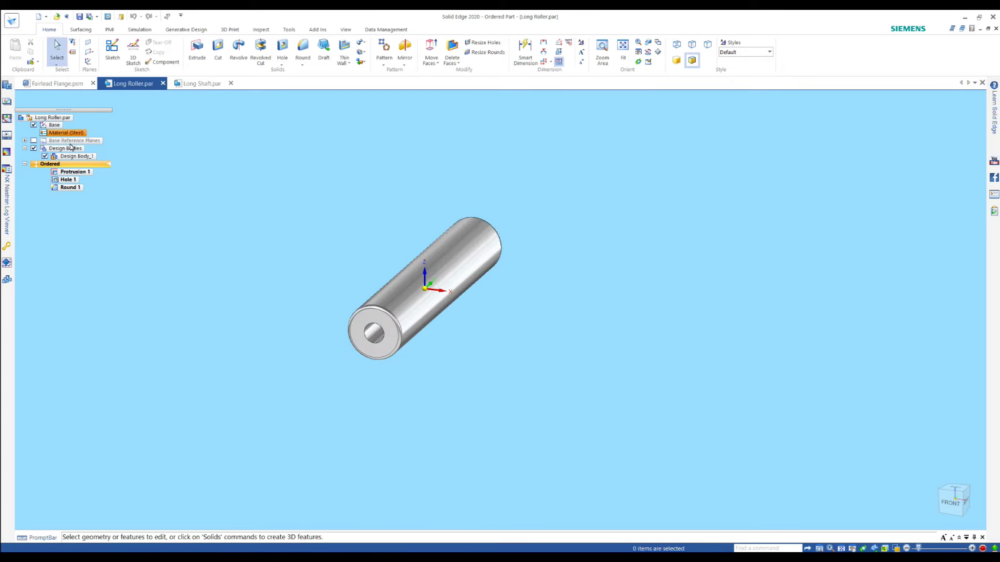
click(69, 187)
click(426, 312)
click(472, 296)
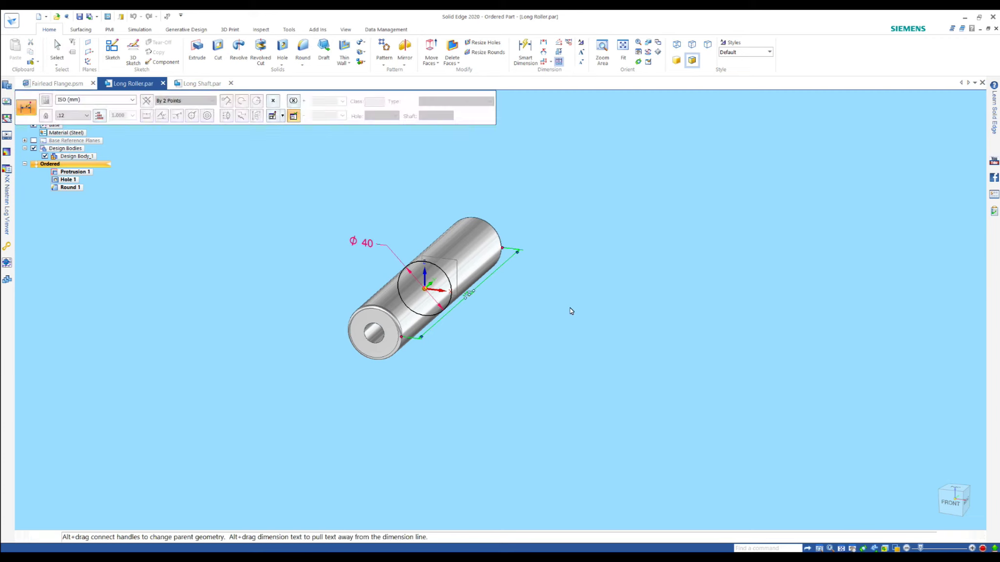
text(110)
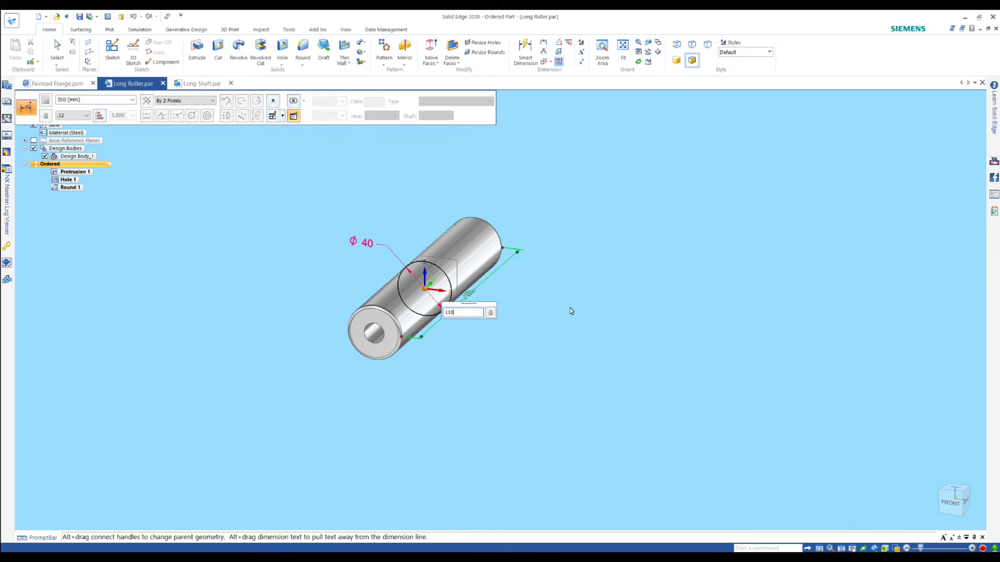
key(Return)
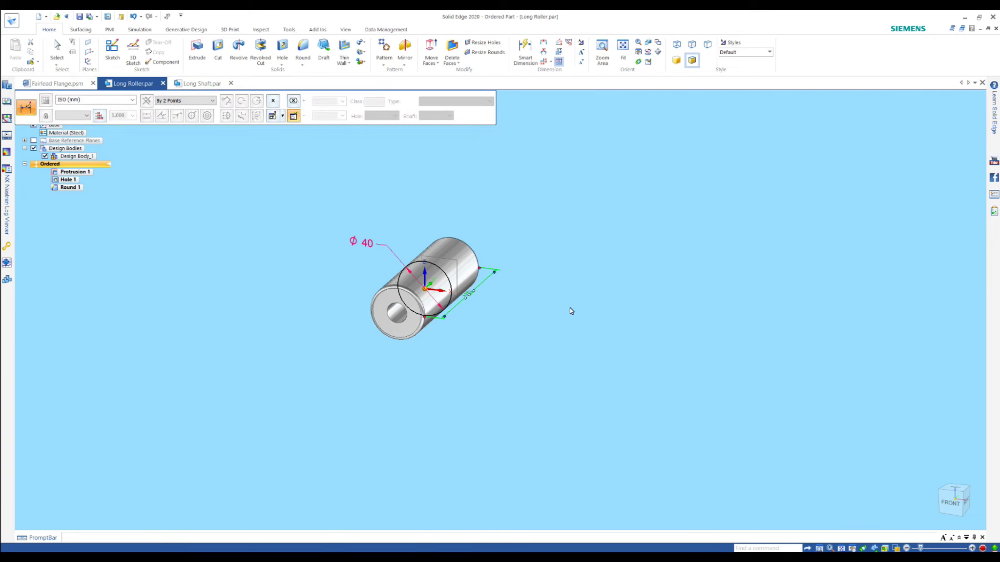
key(Escape)
key(Escape)
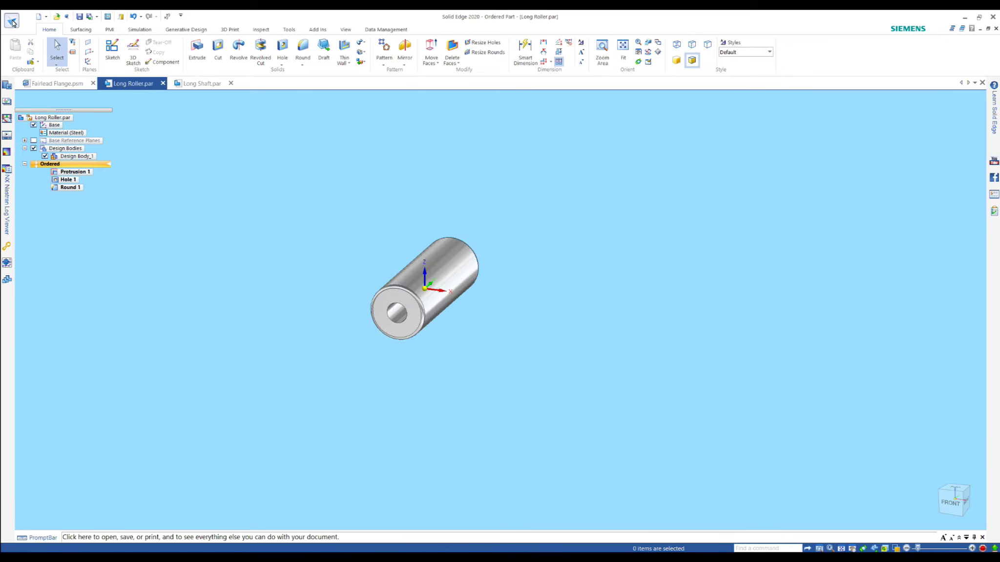
Step: Bring up Save As for the roller from the Application menu
click(12, 22)
click(51, 142)
click(179, 103)
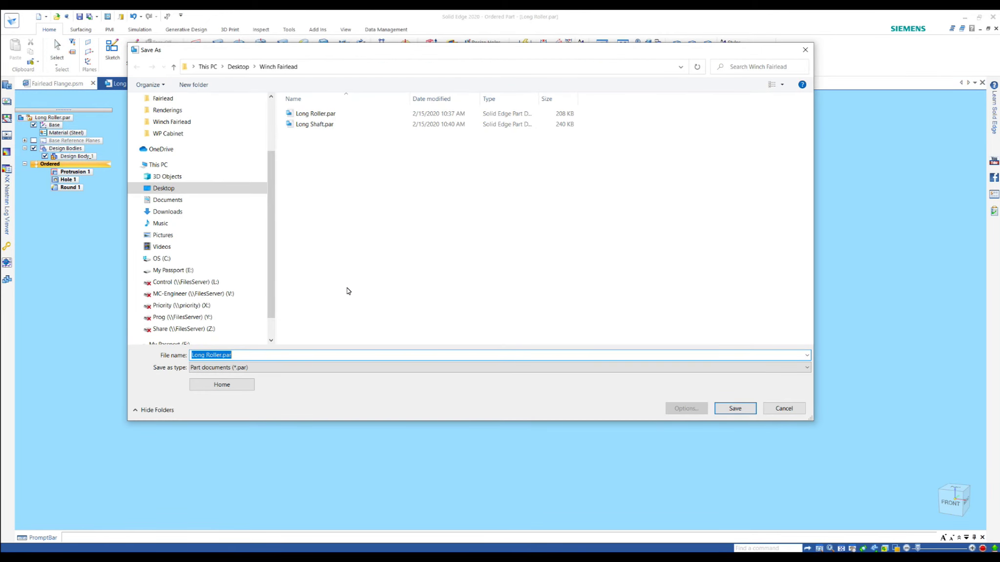
Step: Save the roller as Short Roller.par and the shaft copy as Short Shaft.par
text(sh)
key(Return)
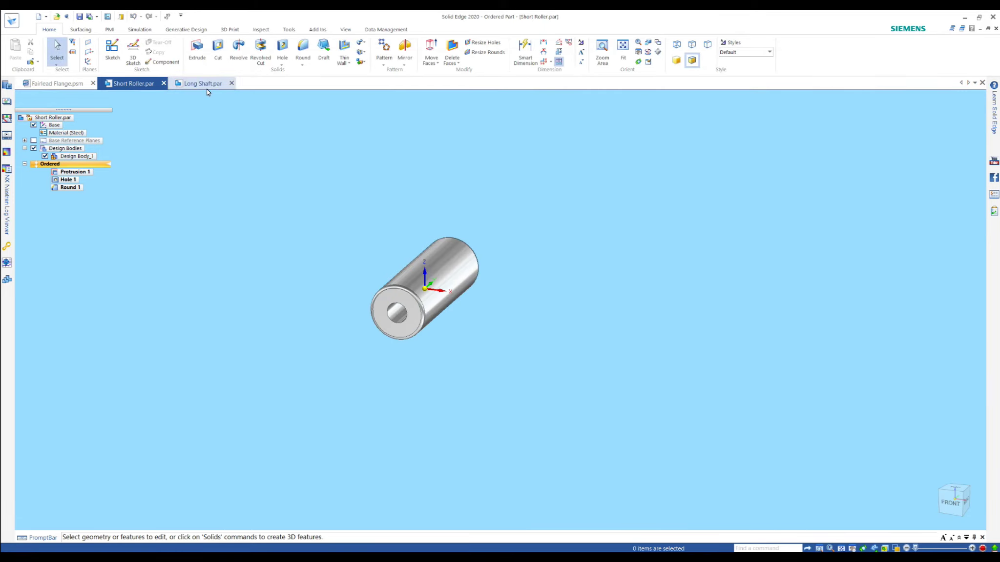
click(202, 84)
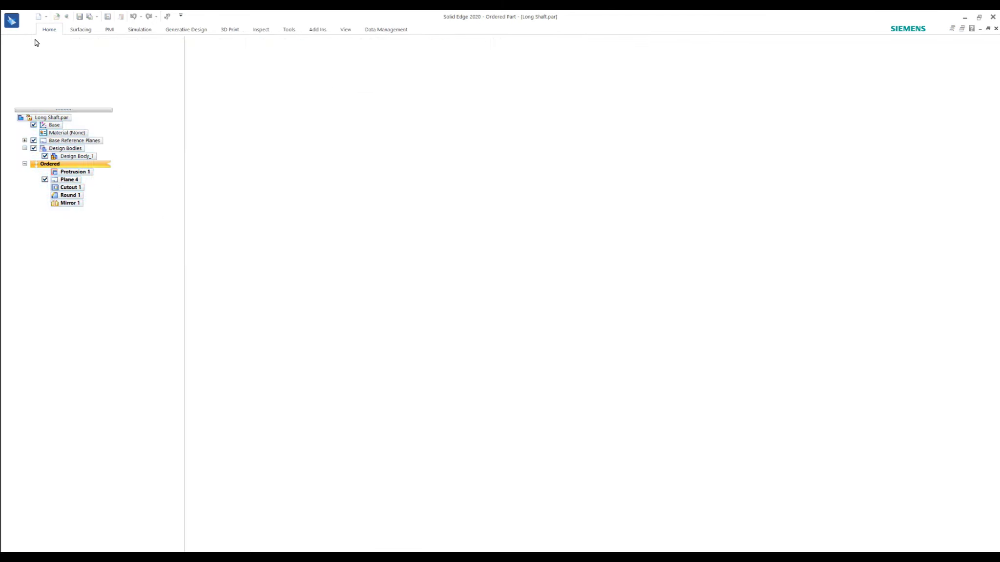
click(12, 20)
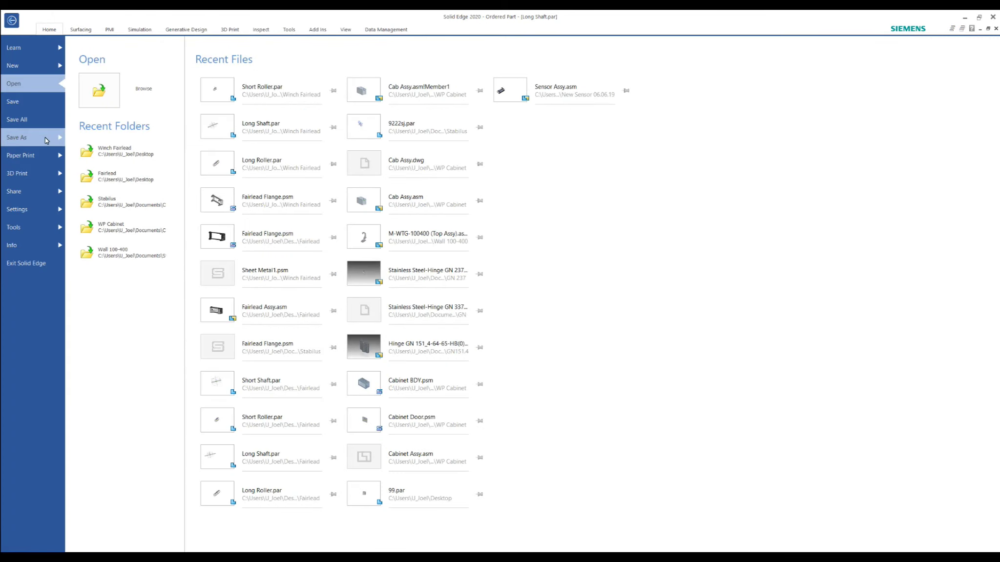
click(17, 137)
click(202, 89)
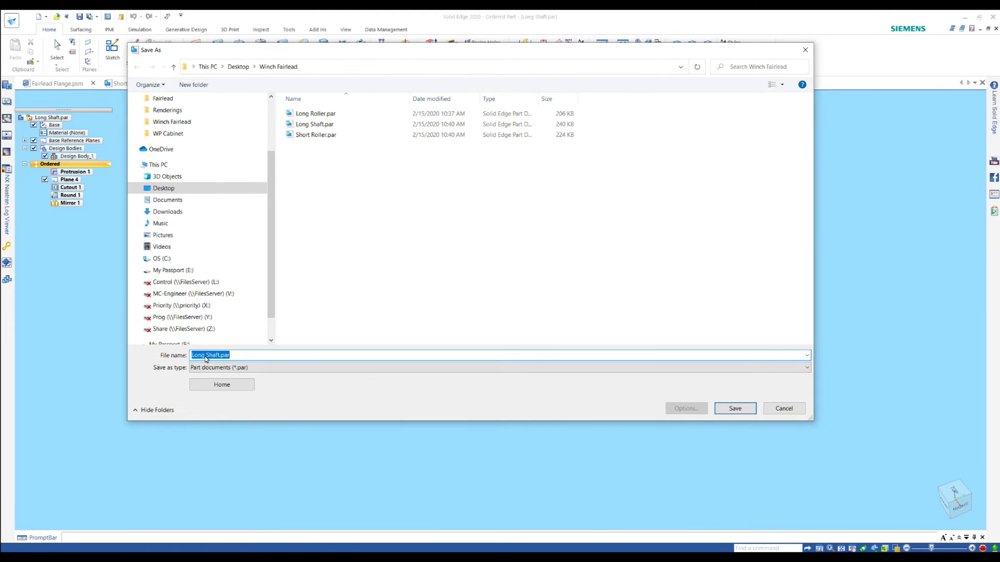
drag(205, 359, 181, 367)
text(Short)
click(719, 413)
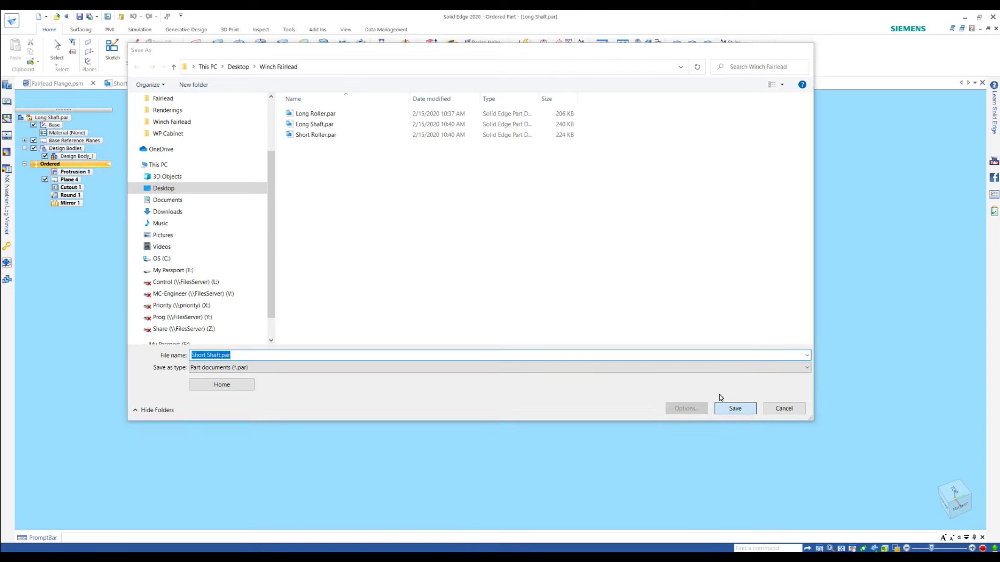
Step: Select the shaft model and pick its 215 mm length dimension for editing
click(86, 175)
click(305, 309)
click(367, 292)
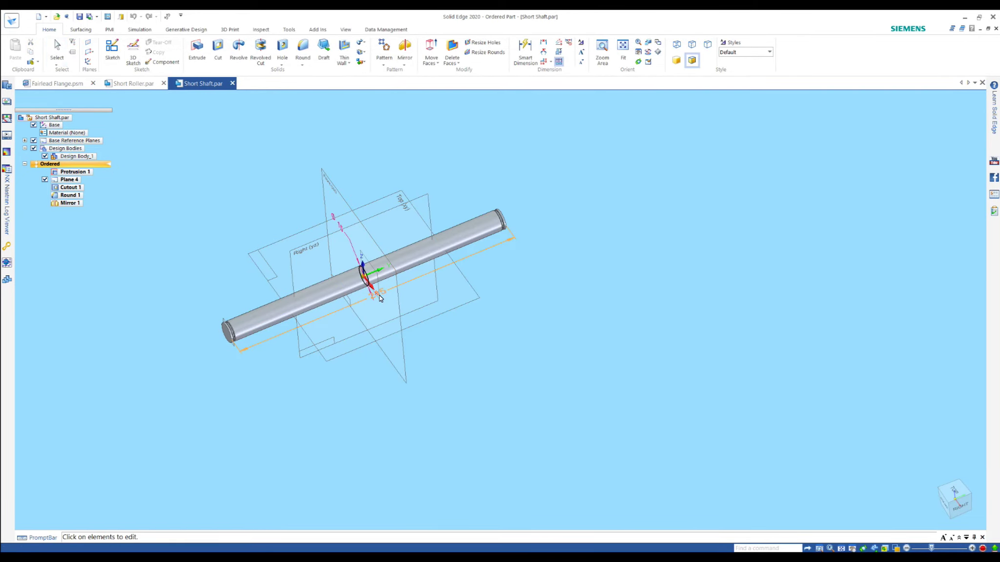
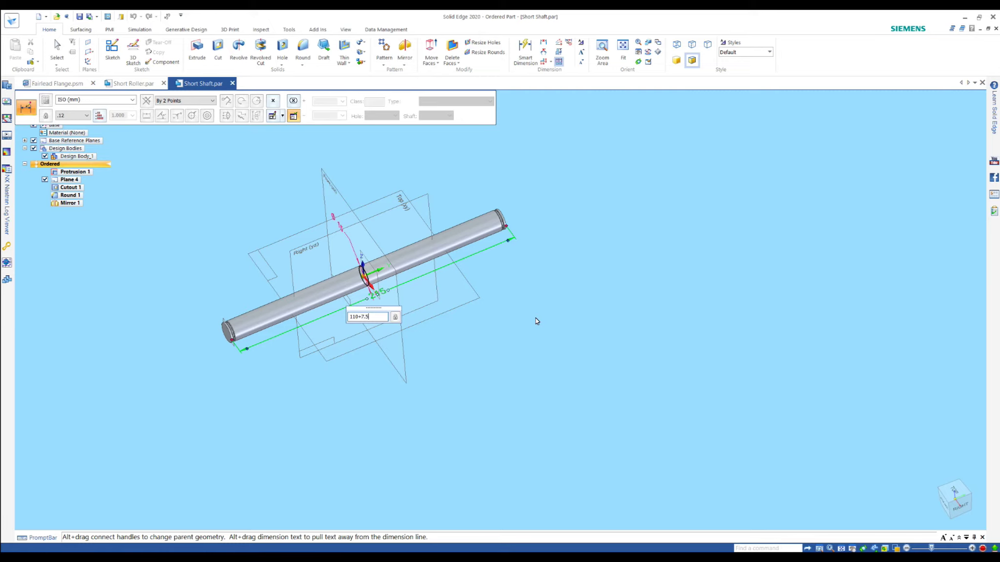
Step: Change the Short Shaft length to 110+7.5
text(10)
key(Return)
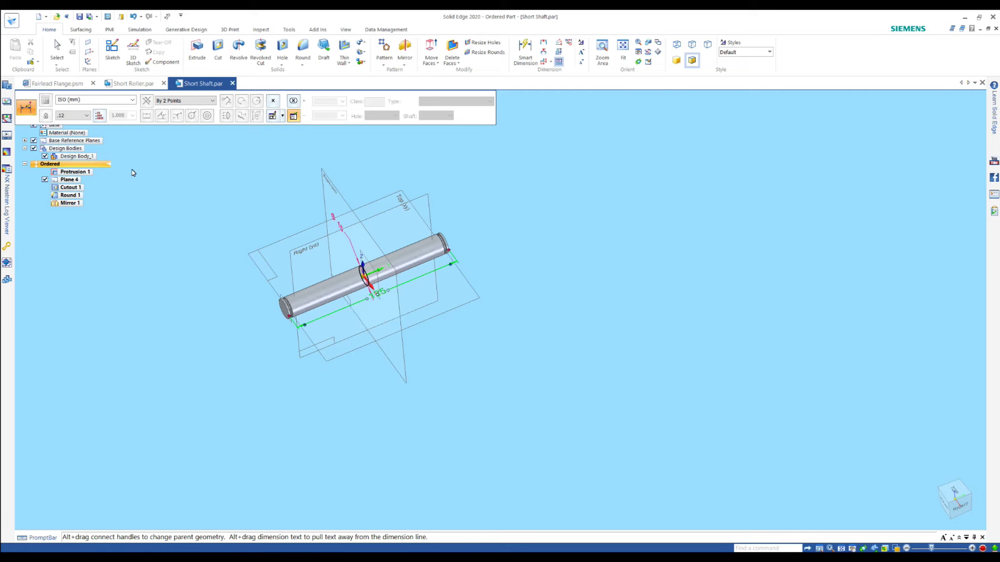
key(Escape)
Step: Close Short Shaft.par and Short Roller.par, leaving only Fairlead Flange open
scroll(263, 197, up, 2)
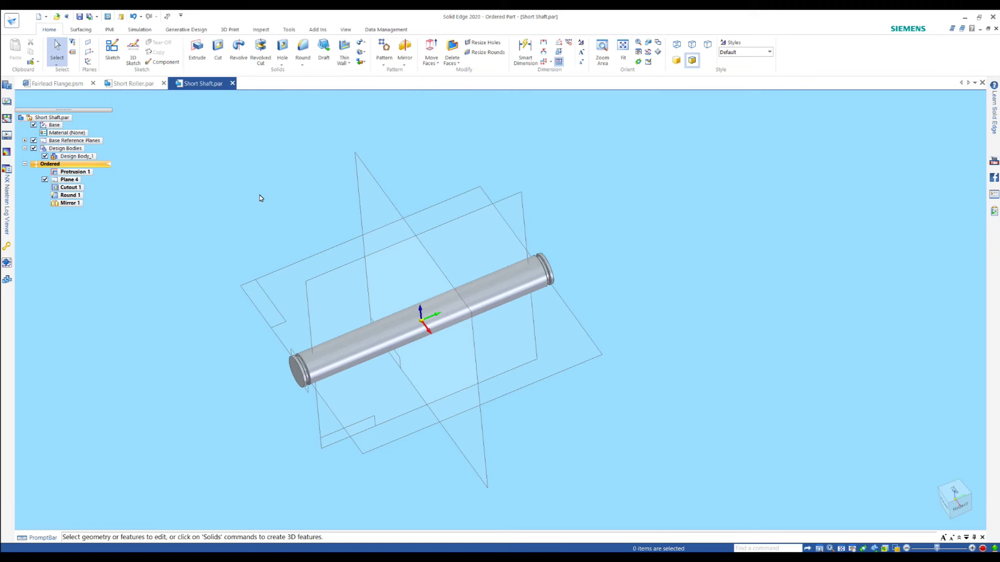
click(232, 83)
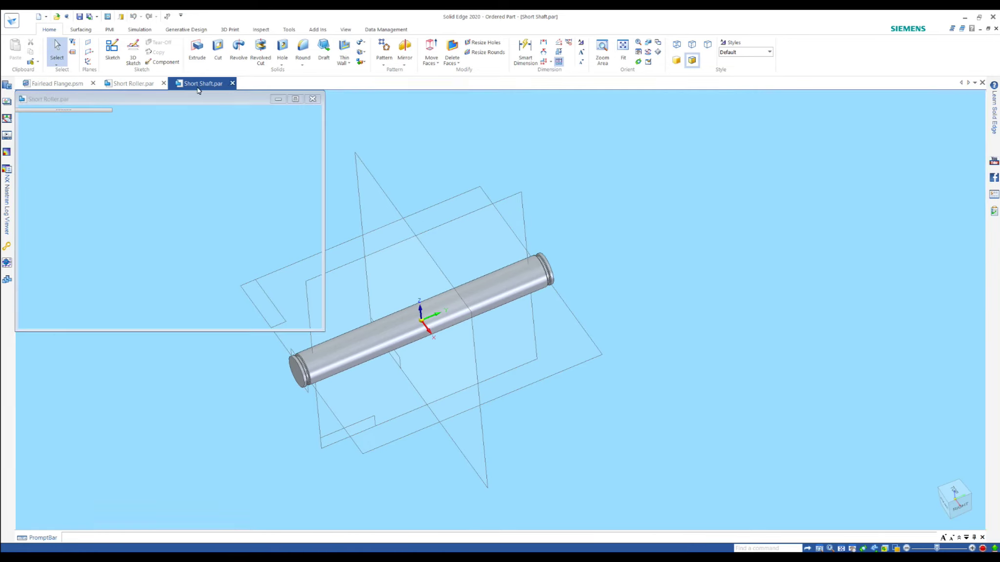
click(164, 83)
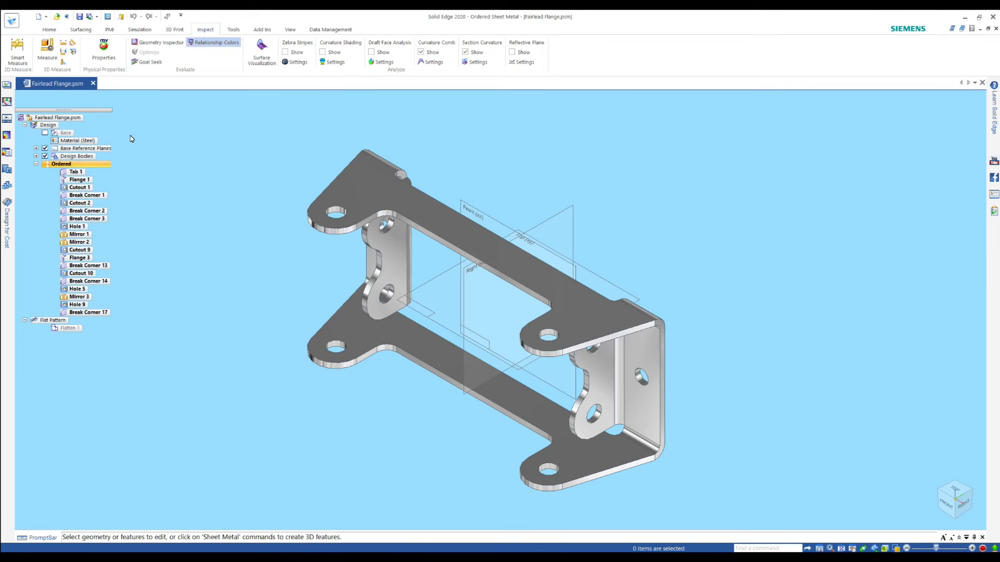
Step: Paint the Fairlead Flange body Black (dull) with Part Painter
click(290, 31)
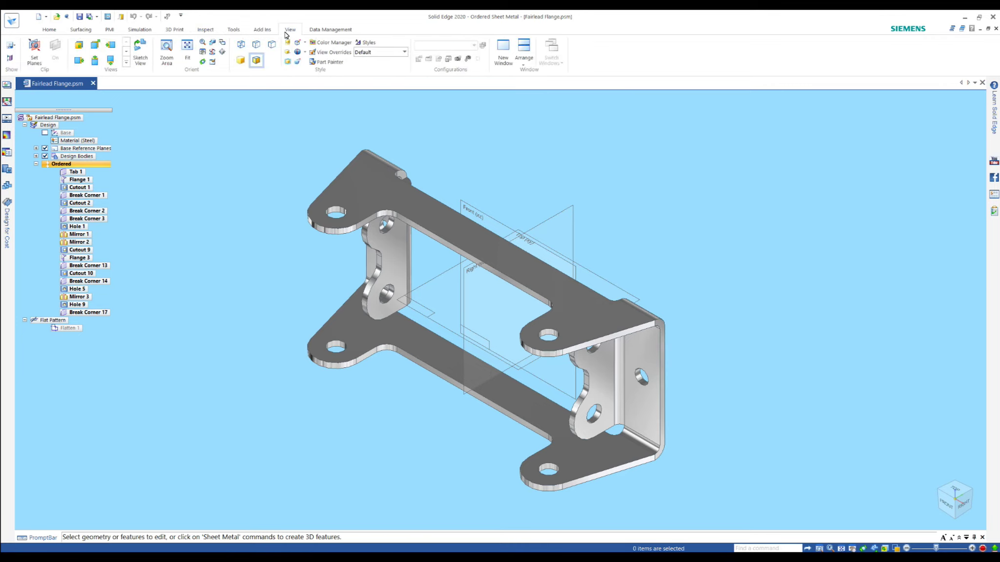
click(326, 61)
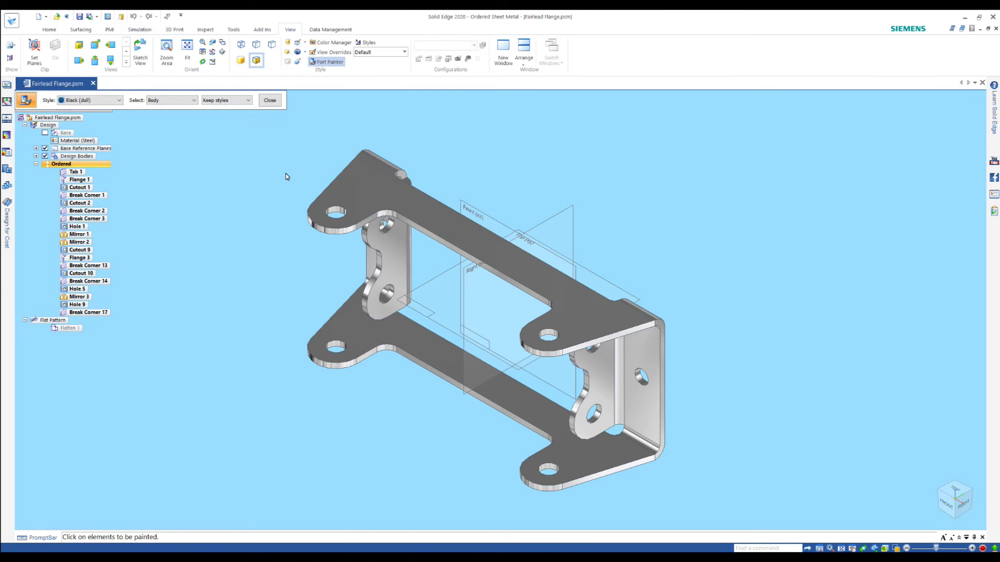
click(349, 193)
click(278, 104)
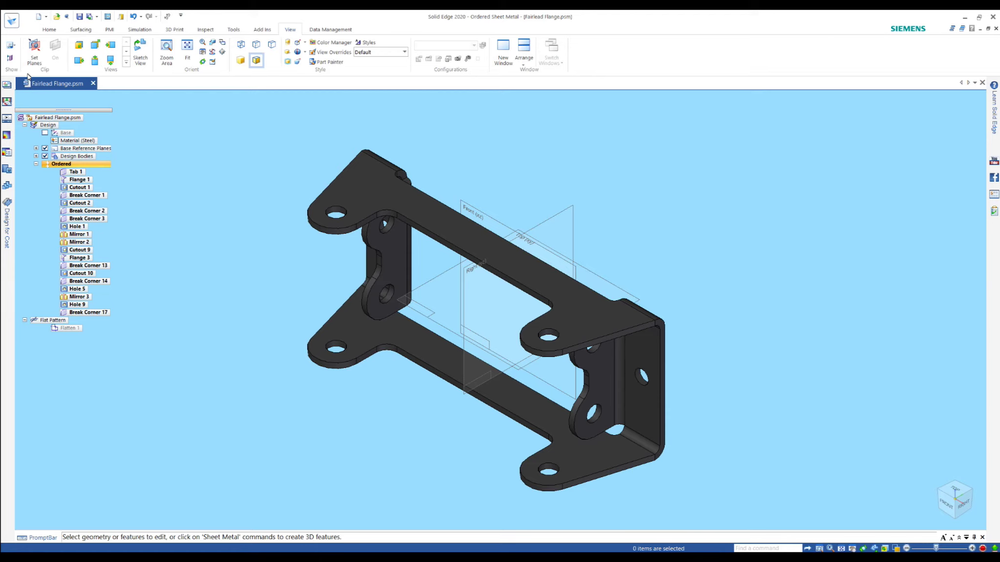
Step: Create a new assembly of the active flange model, answering the save prompt
click(45, 16)
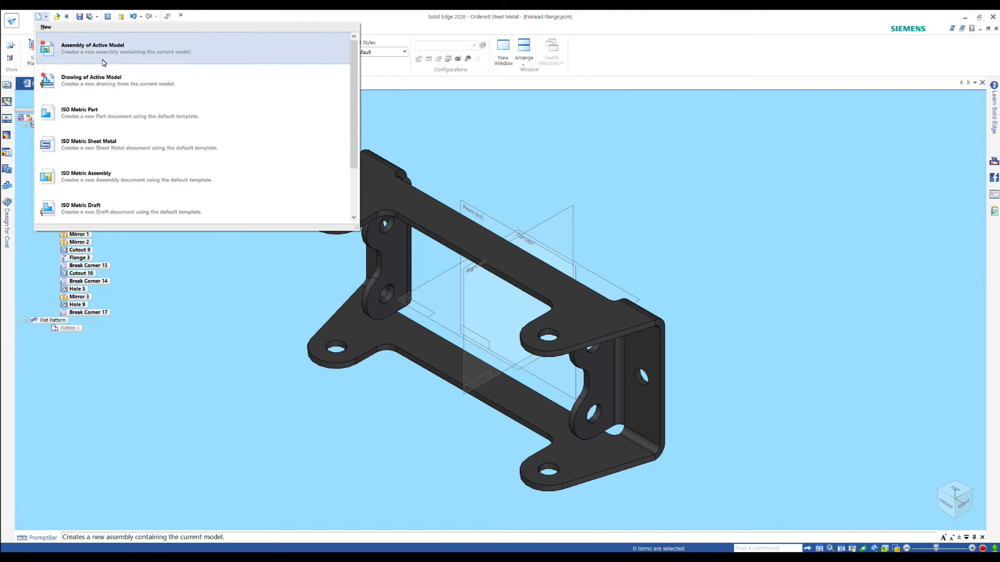
click(112, 64)
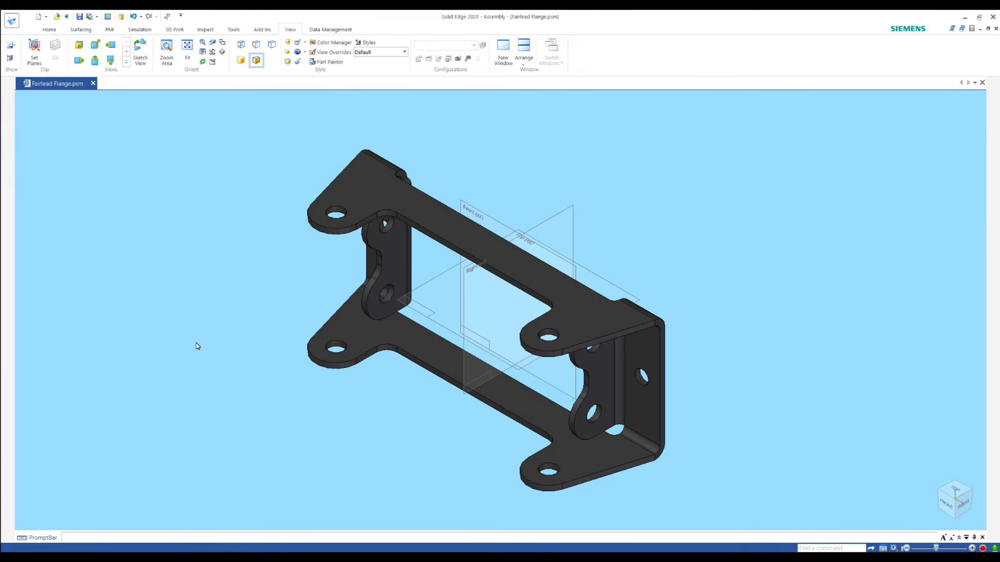
click(476, 326)
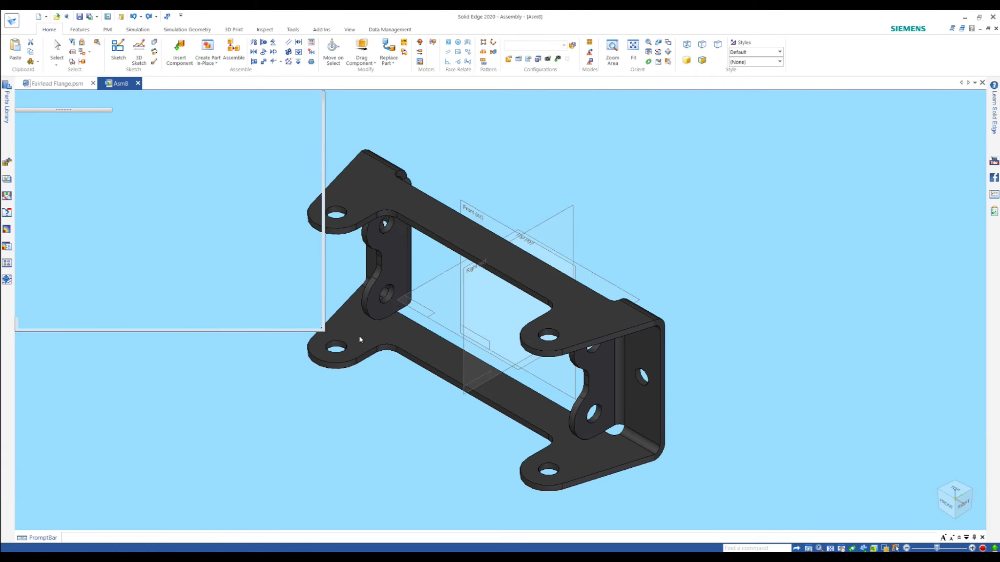
Step: In the Parts Library, go up to This PC, open Desktop > Winch Fairlead, and preview Long Roller.par
scroll(343, 325, down, 3)
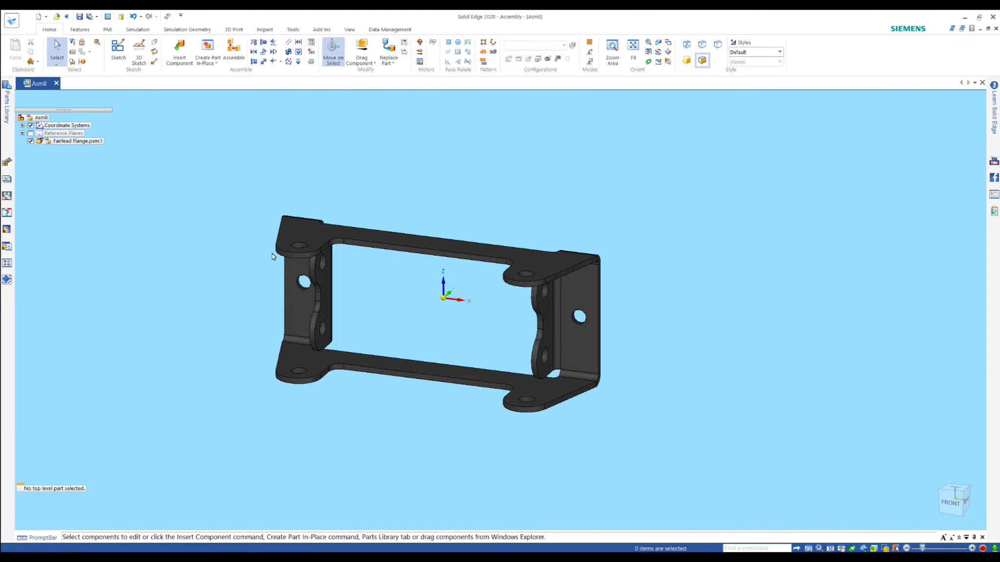
click(7, 105)
click(51, 92)
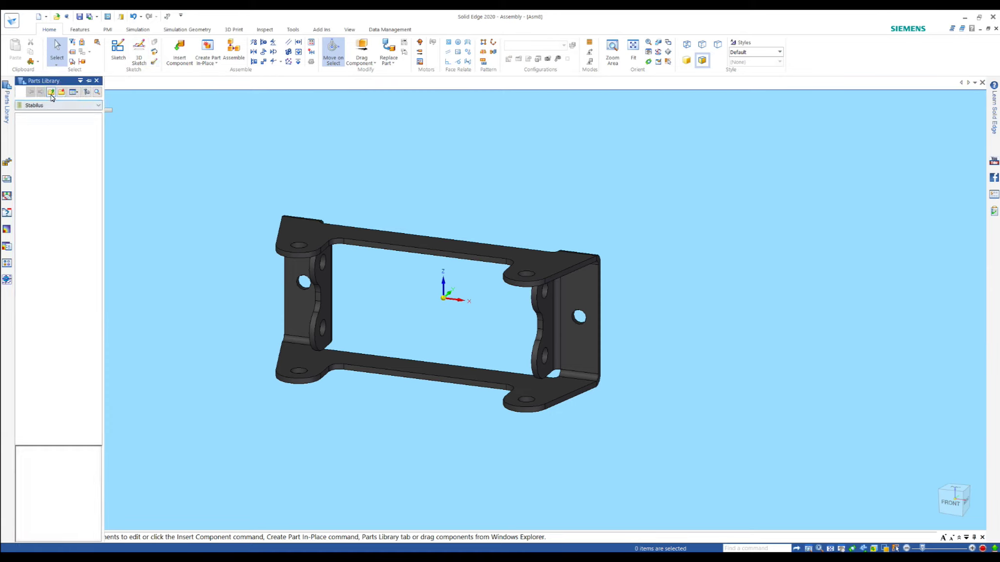
click(51, 92)
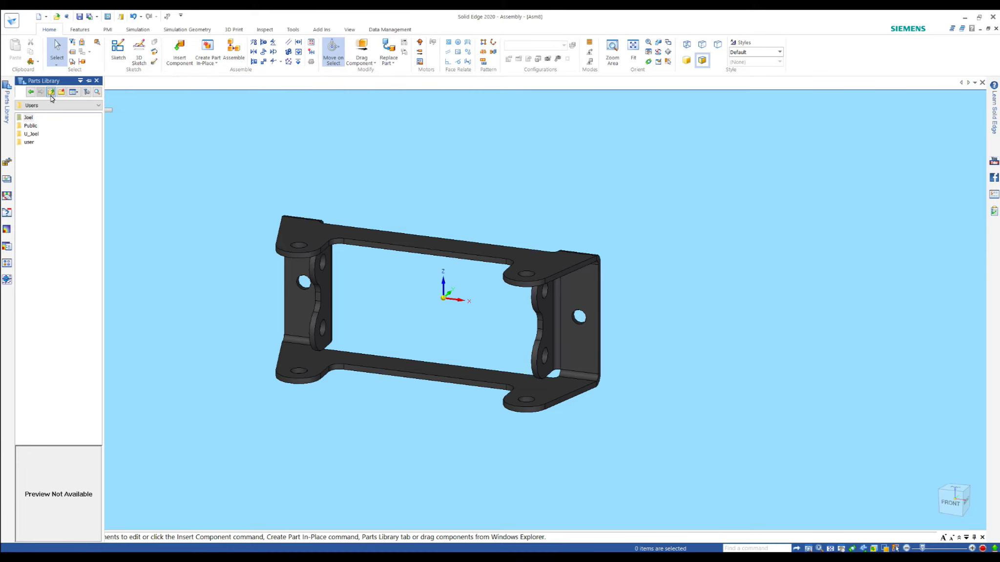
click(51, 91)
click(51, 92)
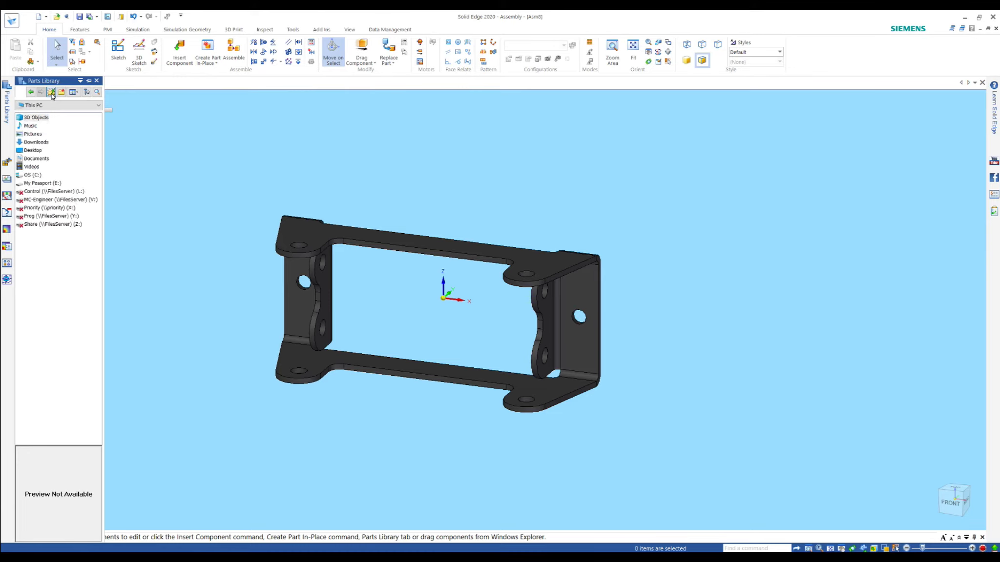
double_click(30, 150)
double_click(31, 175)
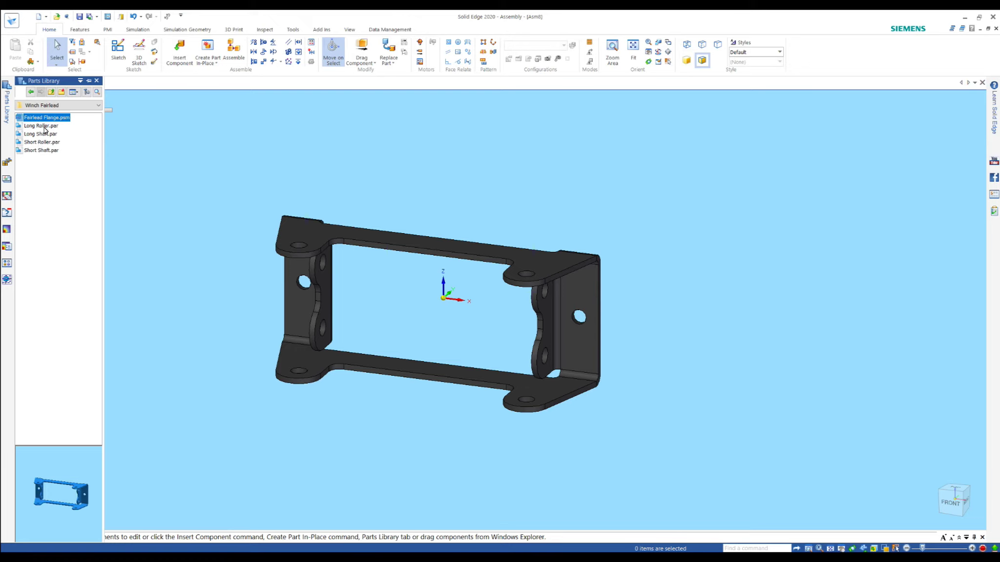
click(45, 127)
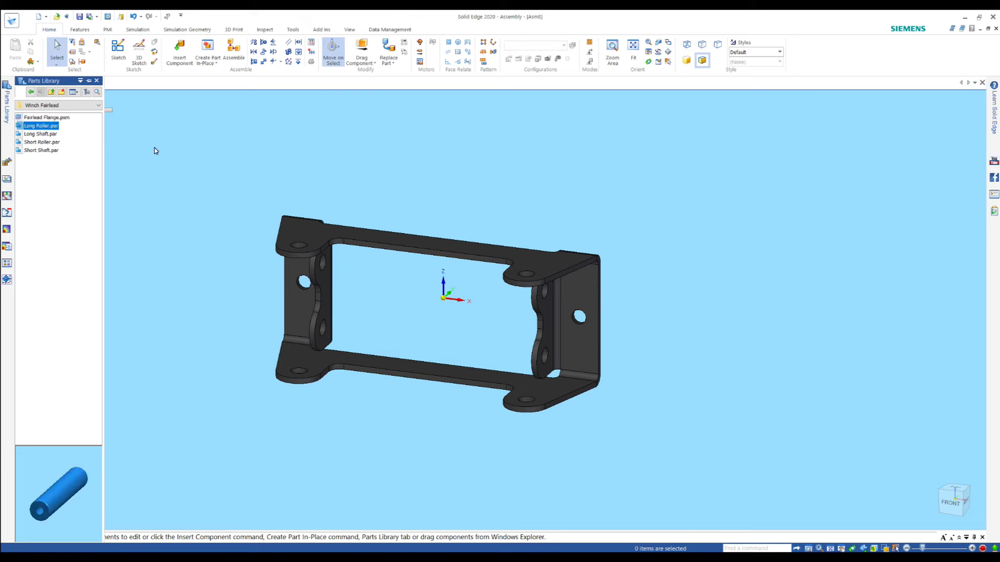
Step: Insert Long Roller.par and align it coaxially with the flange holes
drag(155, 150, 311, 203)
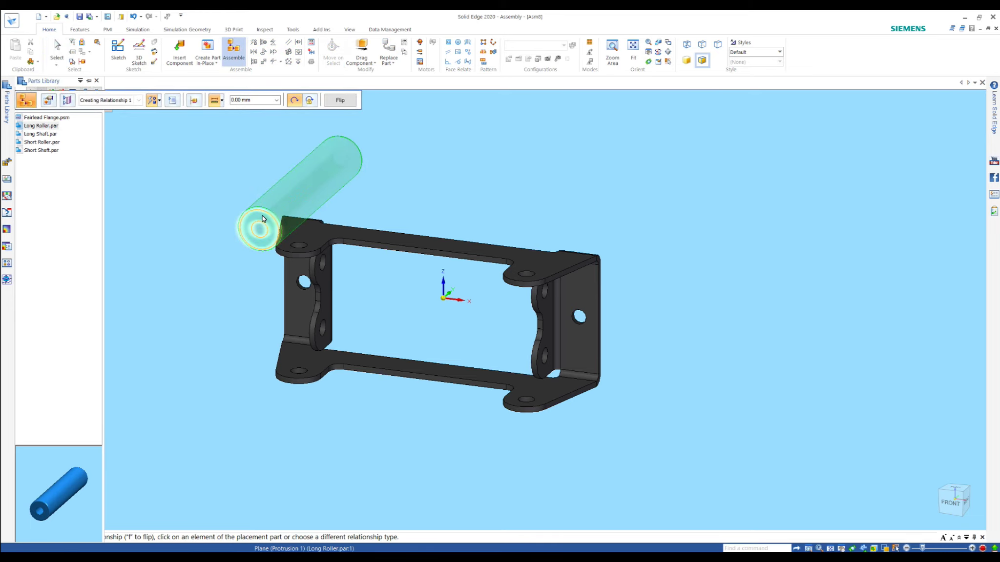
click(284, 201)
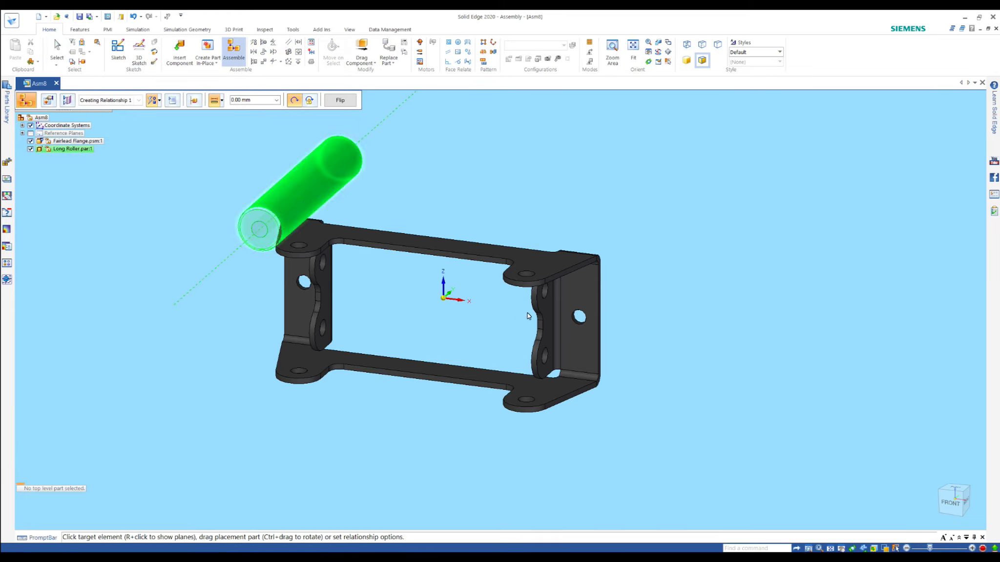
click(543, 292)
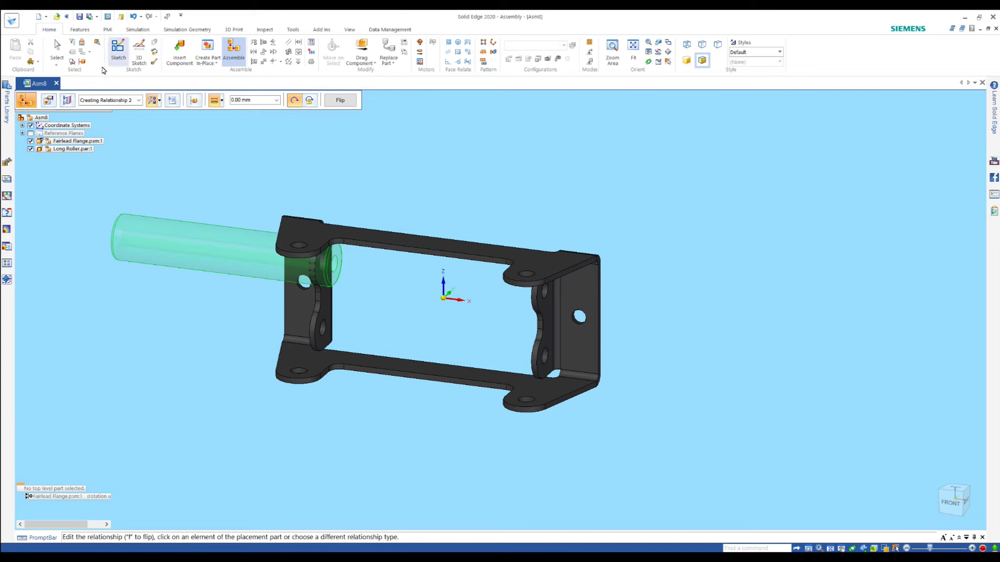
Step: Centre the roller by aligning its Right plane to the flange's, then drag in a second Long Roller
click(68, 102)
click(68, 127)
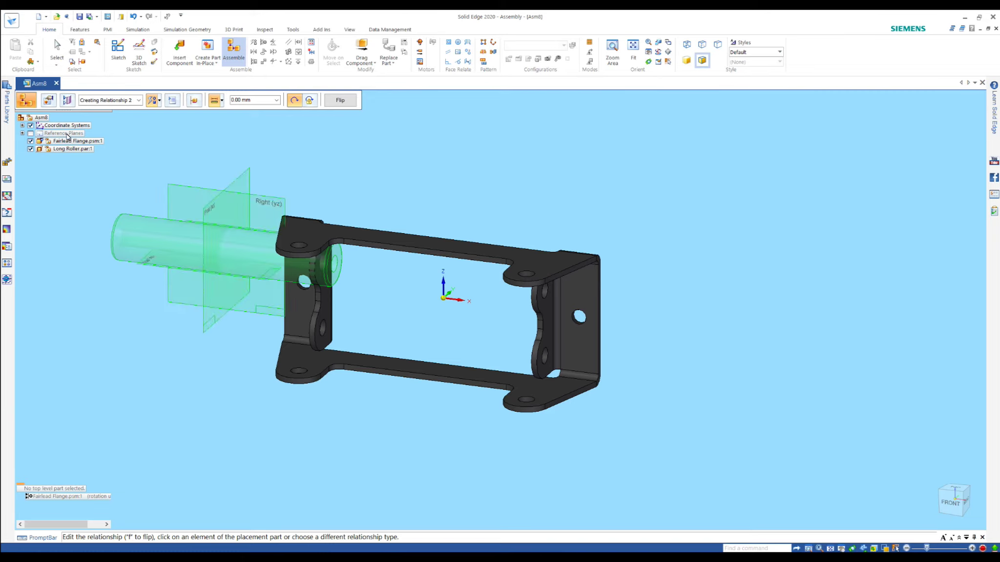
click(31, 133)
click(273, 217)
click(462, 221)
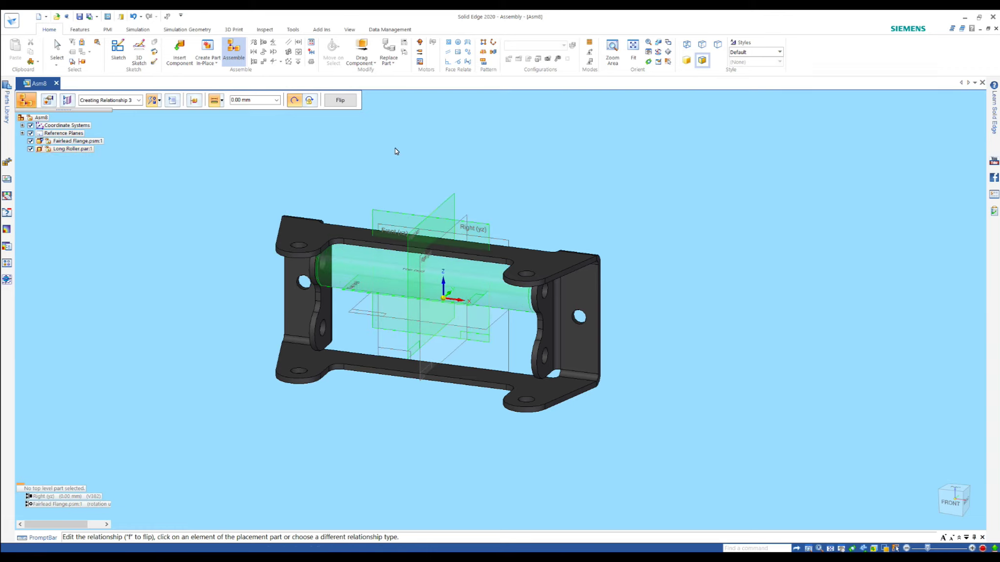
key(Escape)
mouse_move(342, 196)
middle_down()
mouse_move(523, 234)
mouse_move(427, 255)
middle_up()
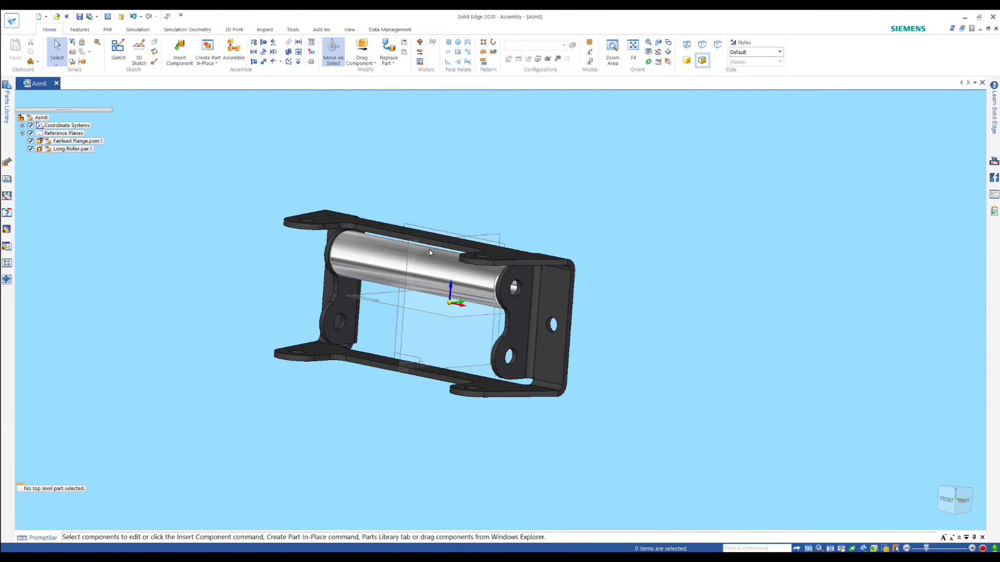
drag(78, 149, 191, 248)
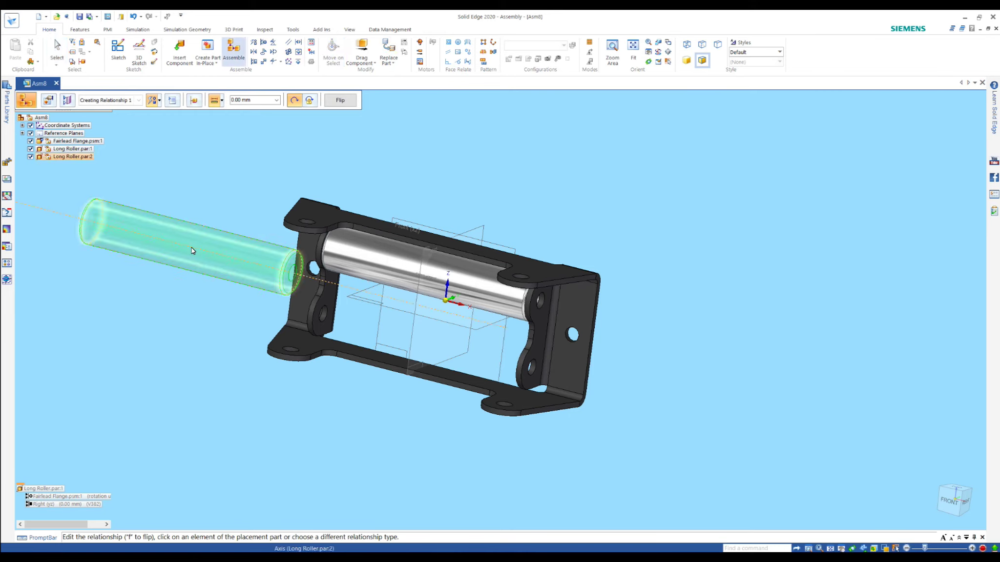
Step: Place the second Long Roller in a flange hole and align its axis with the hole
click(191, 249)
click(329, 319)
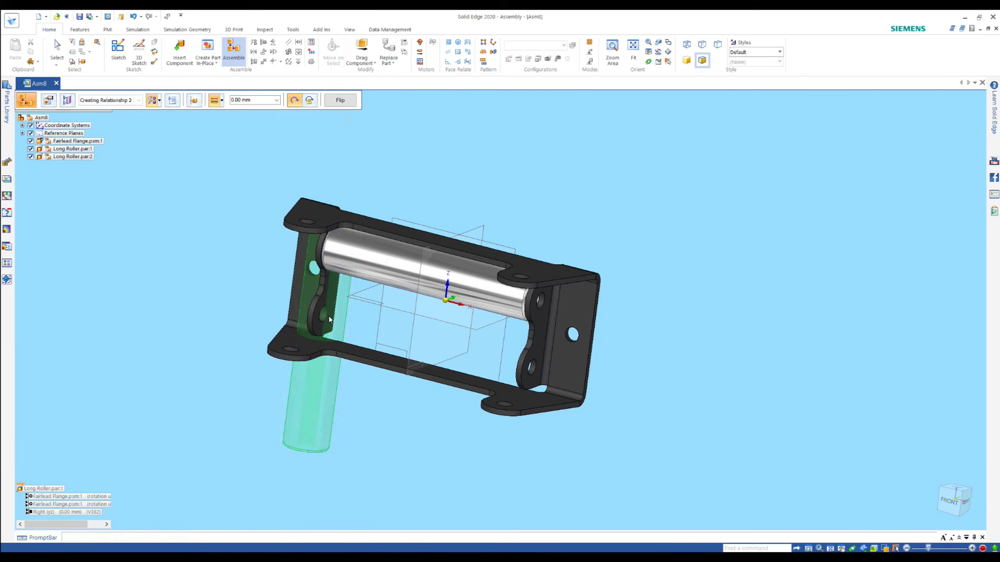
click(303, 273)
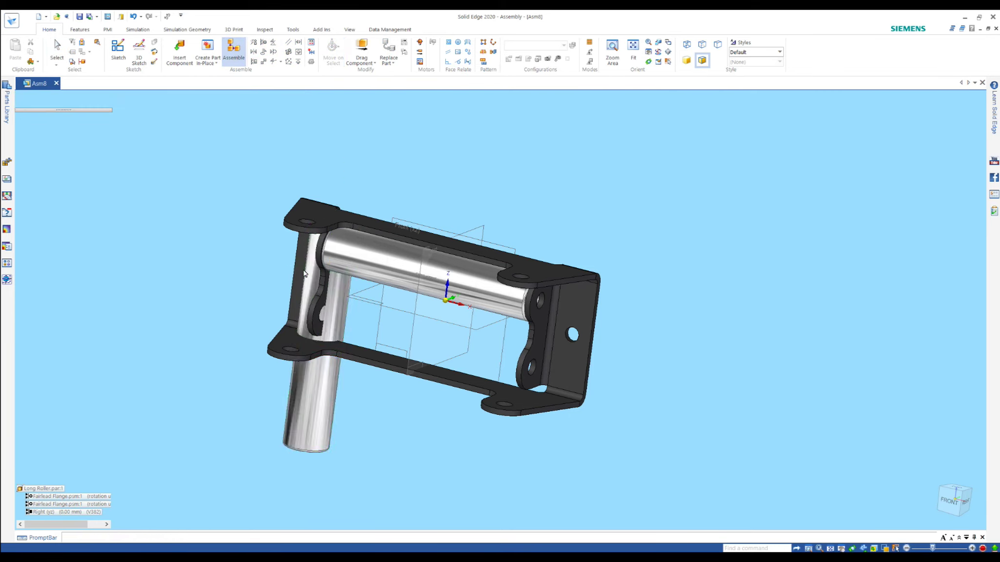
click(268, 46)
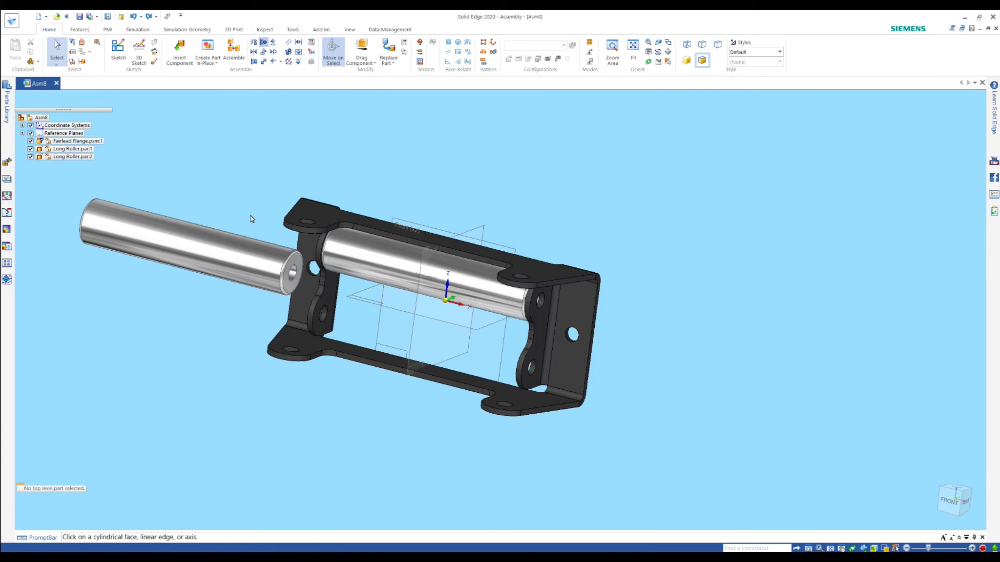
click(241, 242)
click(322, 314)
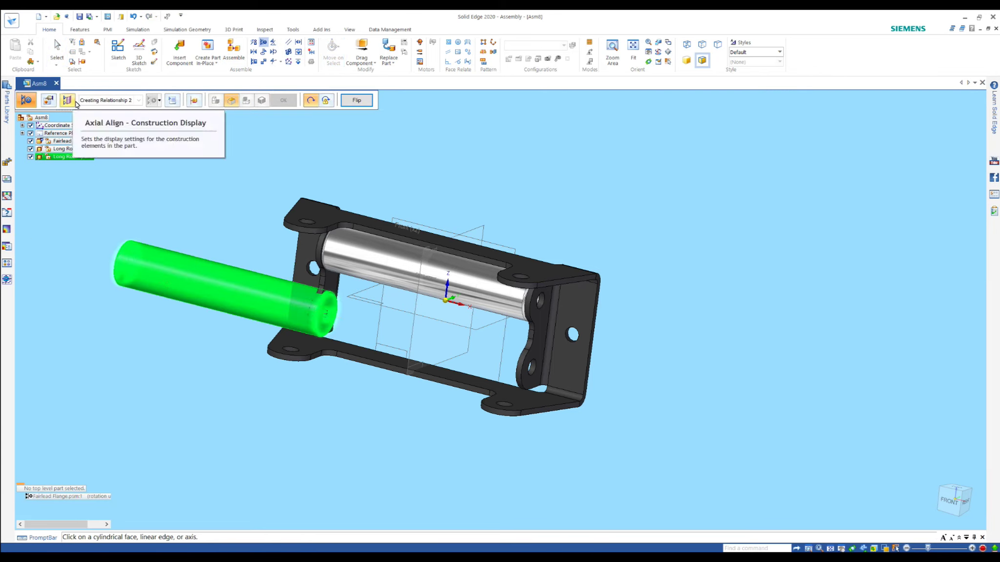
key(Escape)
Step: Re-mate the second Long Roller's surface into the flange hole
right_click(139, 243)
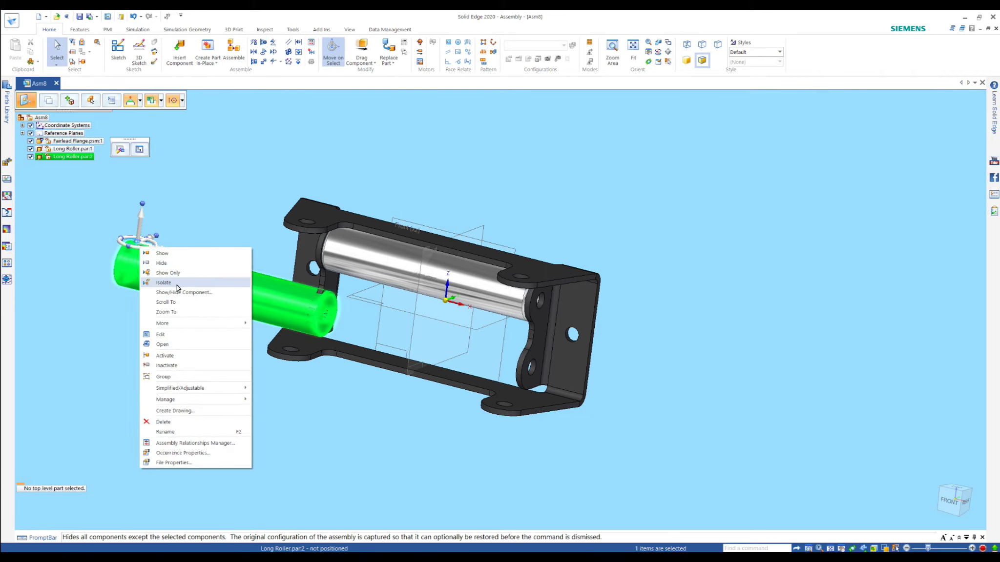
key(Escape)
key(Escape)
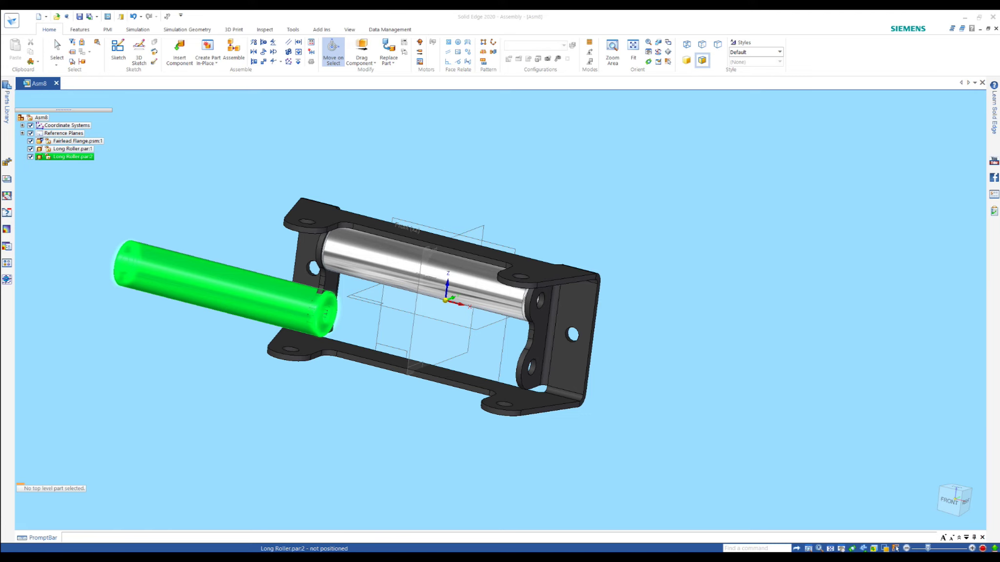
drag(313, 84, 654, 120)
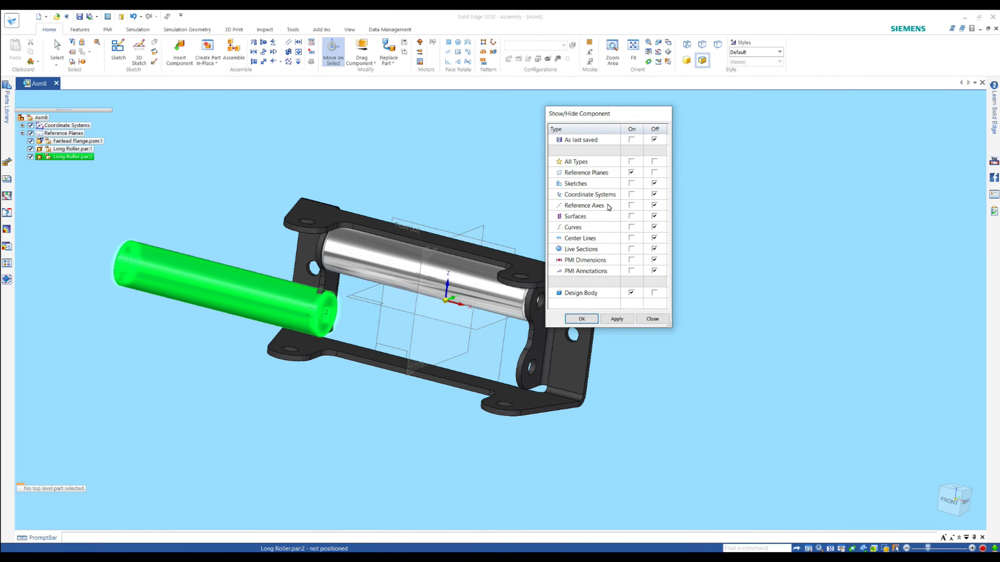
click(582, 319)
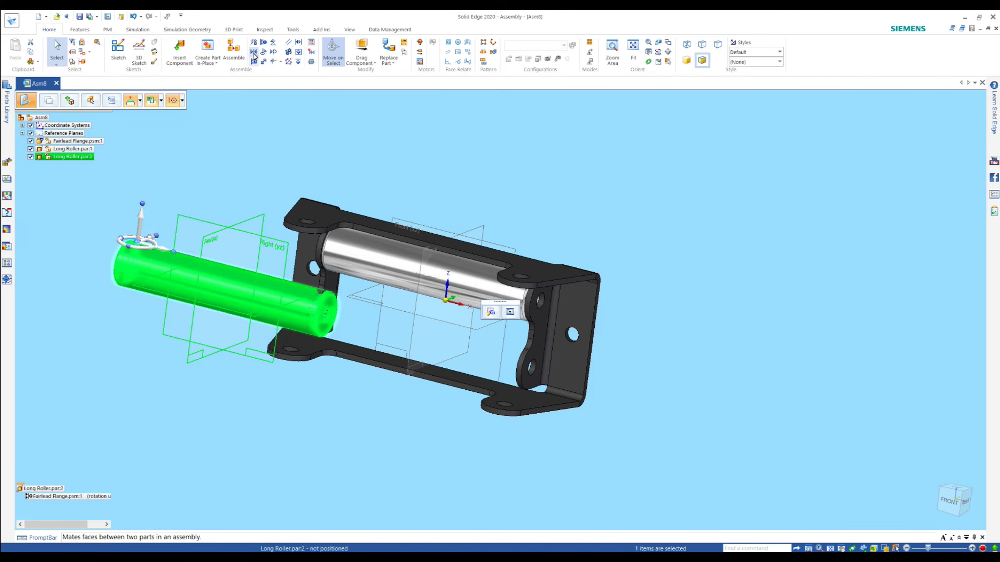
click(233, 228)
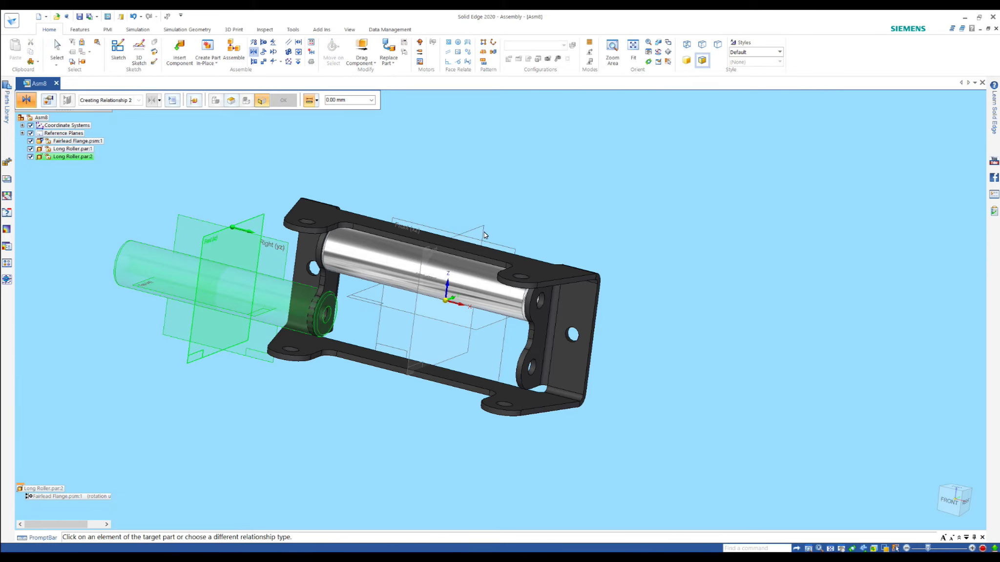
click(483, 231)
right_click(276, 222)
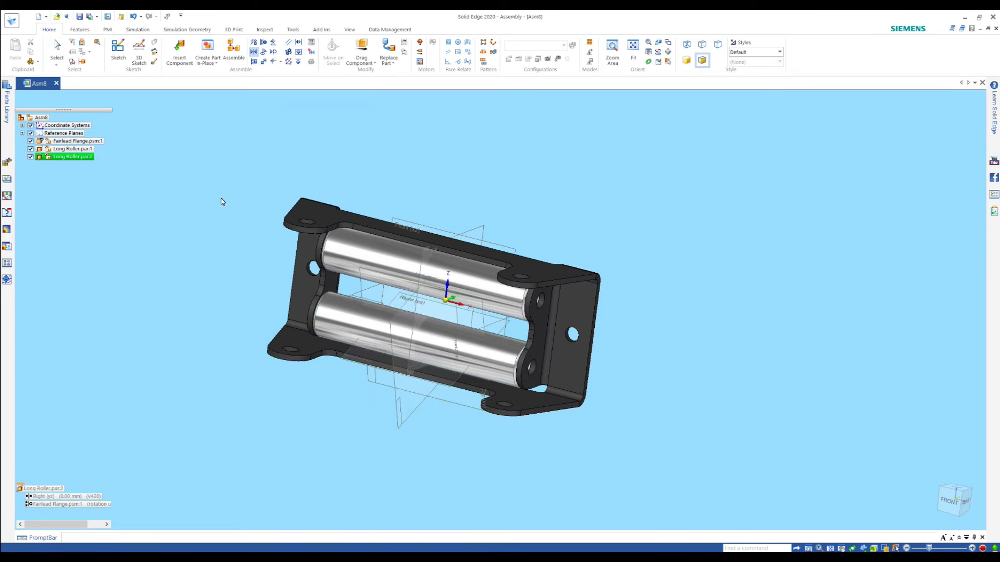
Step: Hide the second roller's reference planes and the assembly's coordinate systems
right_click(69, 157)
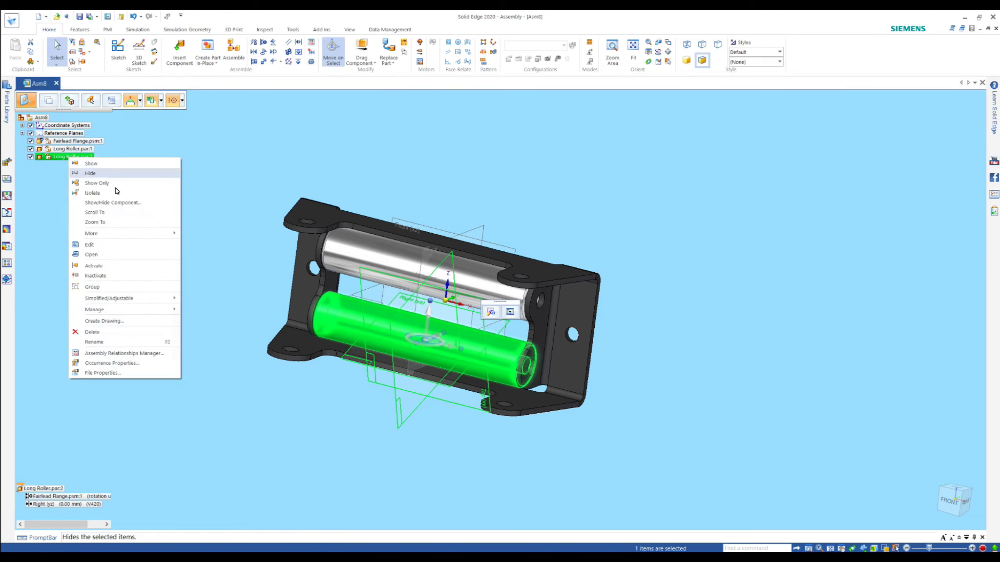
click(117, 201)
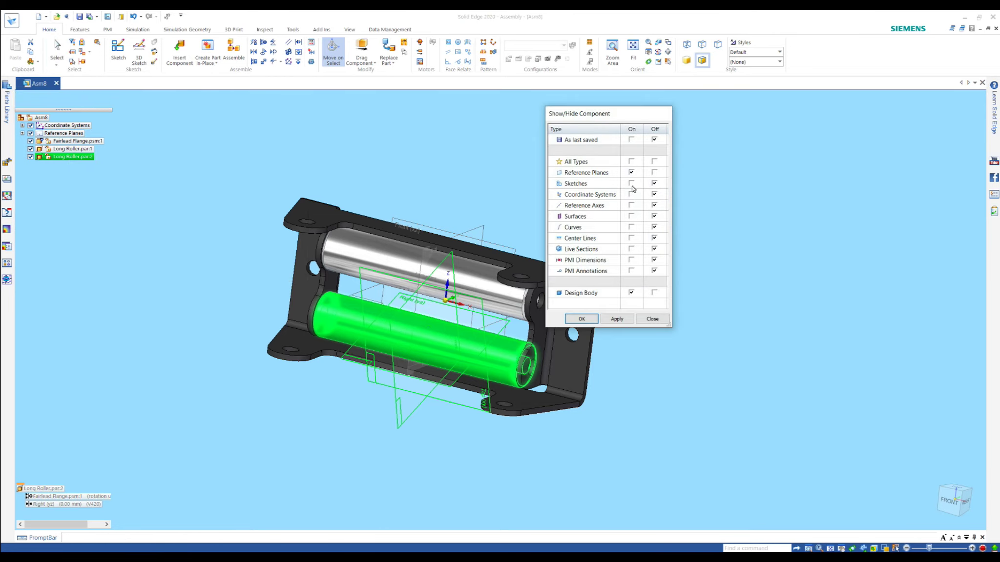
click(581, 319)
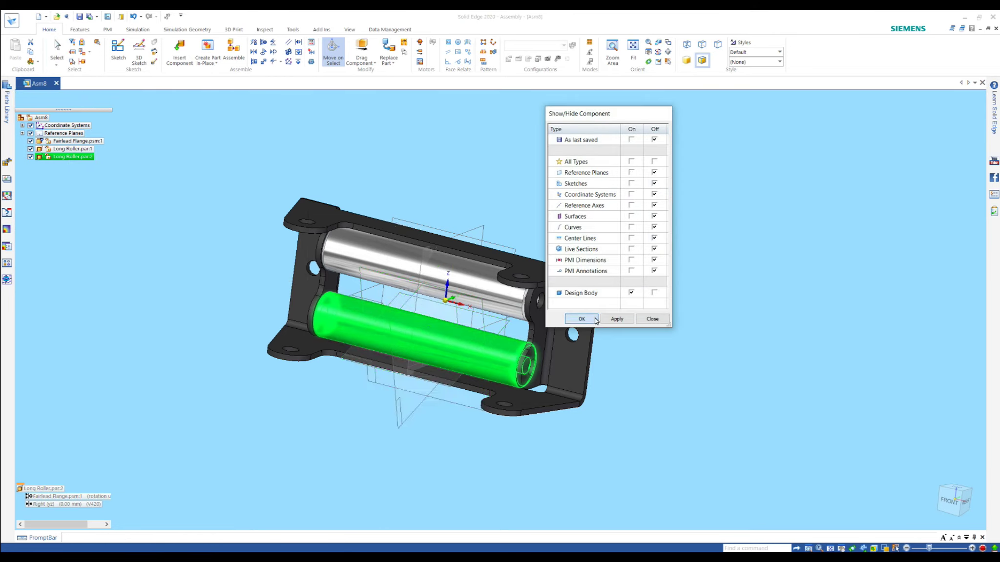
click(410, 181)
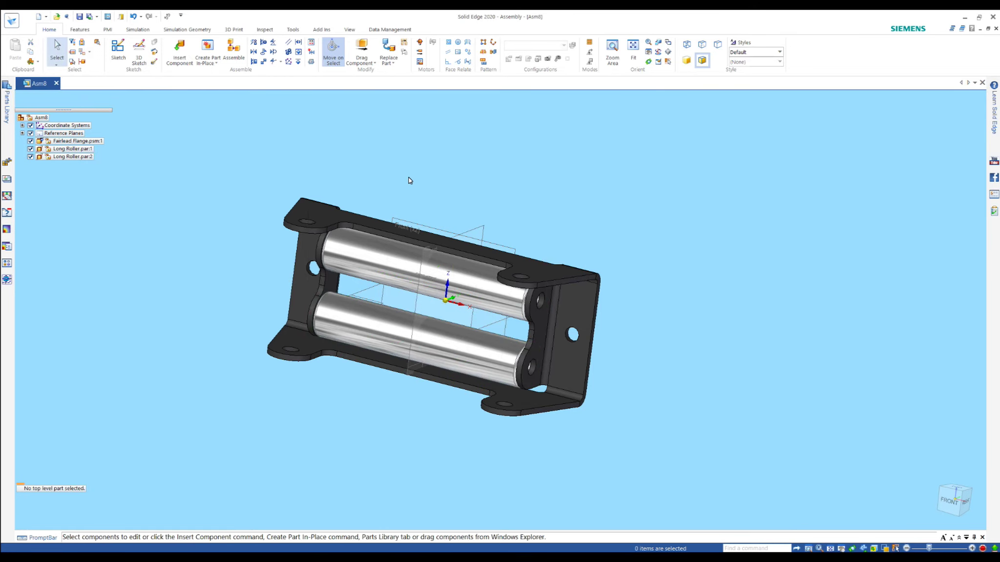
click(31, 126)
Step: Insert Long Shaft.par, aligning its axis to the upper long roller and its plane to the assembly's
mouse_move(605, 151)
middle_down()
mouse_move(594, 168)
mouse_move(567, 161)
middle_up()
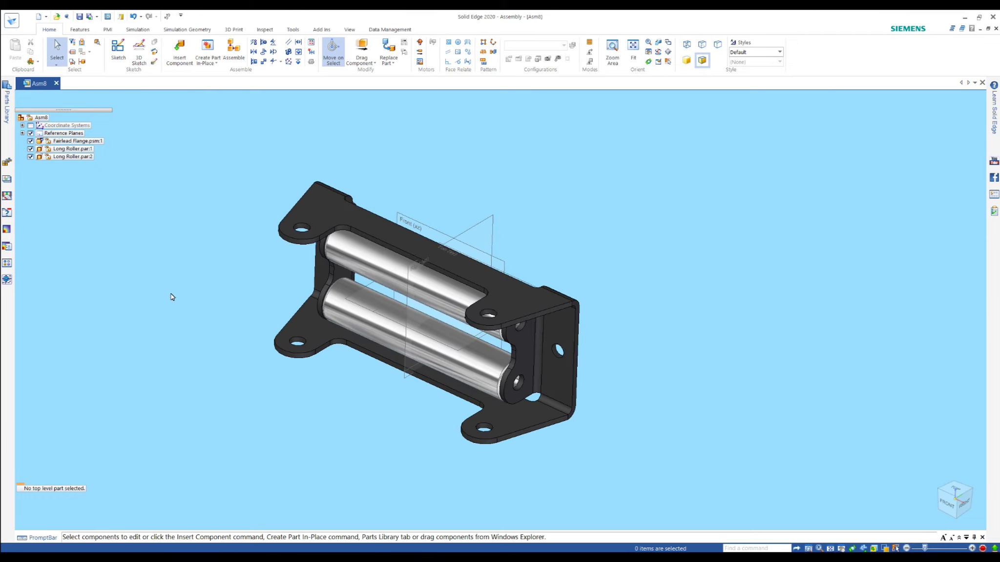
click(9, 103)
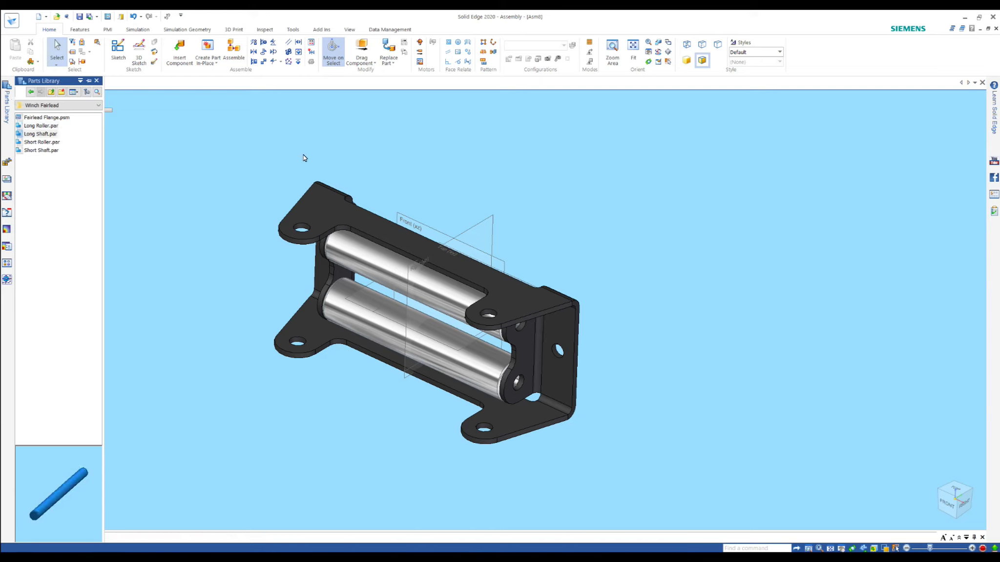
drag(303, 155, 303, 155)
click(410, 286)
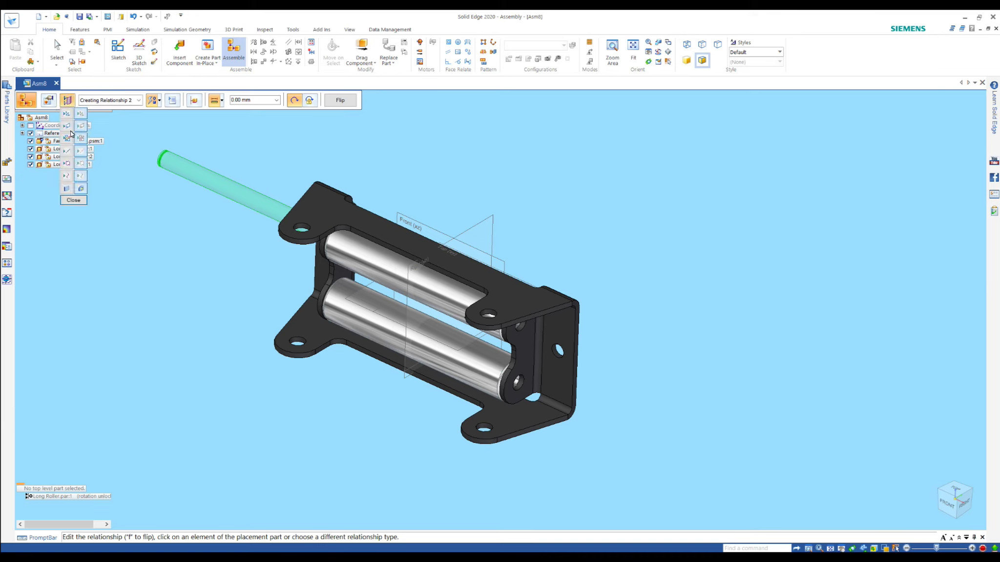
click(226, 164)
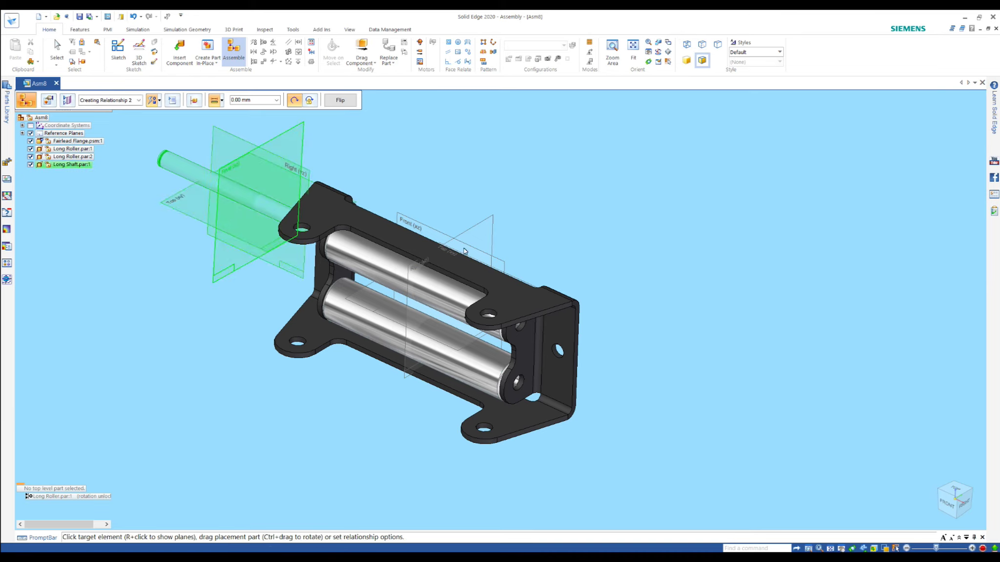
click(473, 229)
Step: Rotate to a straight-on view and finish placing the shaft on the roller axis
scroll(508, 313, up, 2)
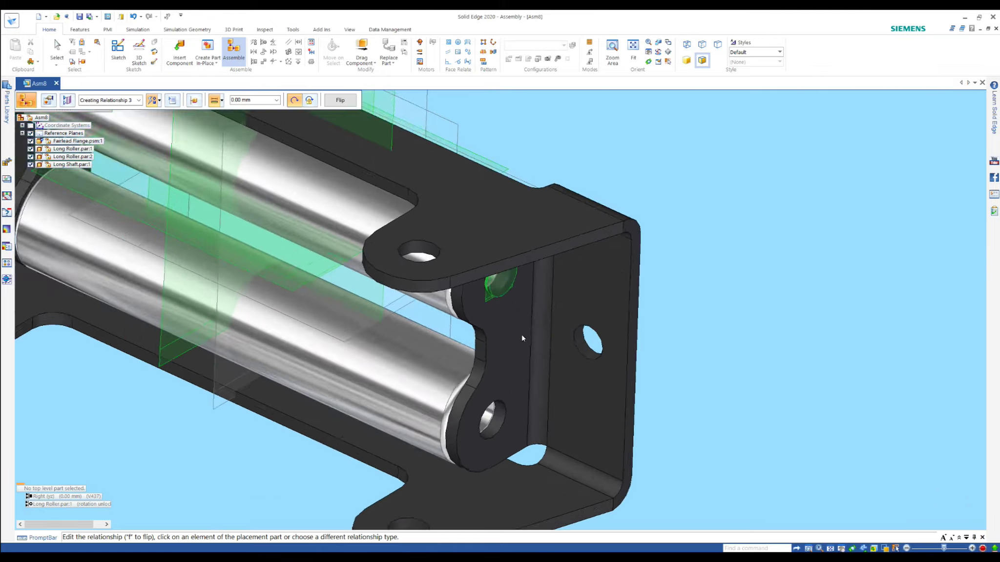
scroll(509, 308, up, 2)
scroll(517, 301, up, 1)
scroll(528, 293, down, 2)
scroll(547, 293, down, 2)
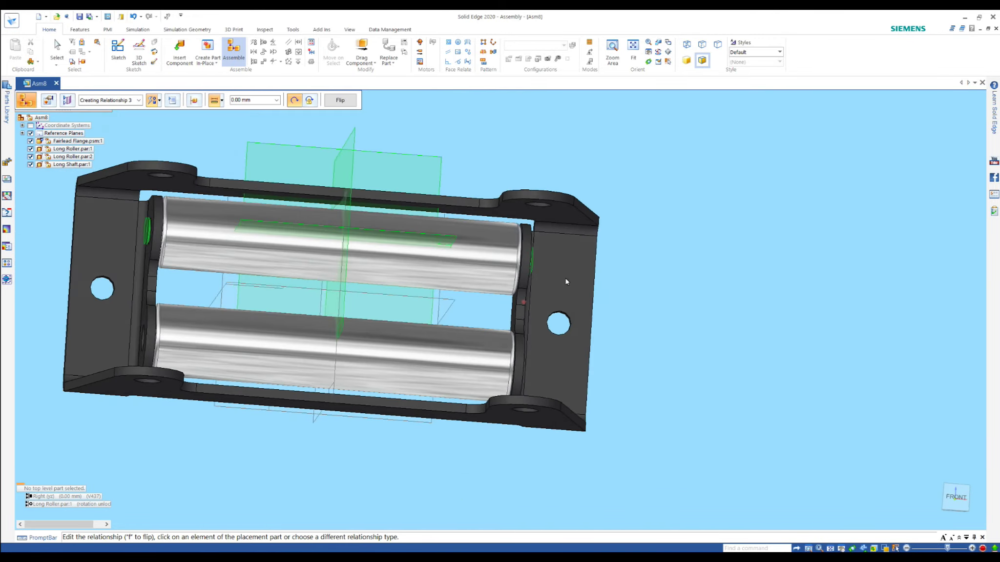
middle_drag(572, 292, 282, 290)
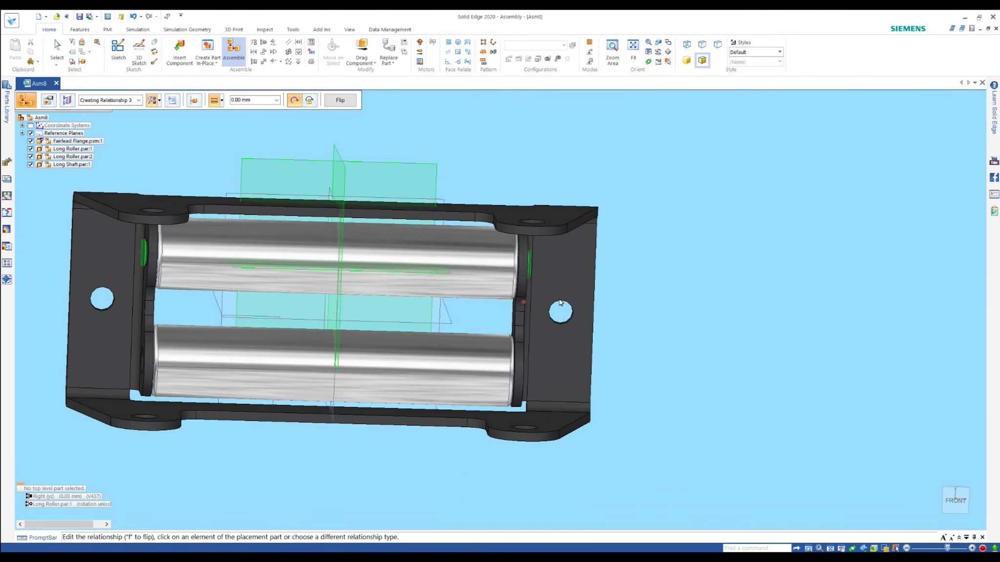
scroll(149, 290, up, 1)
scroll(150, 290, up, 3)
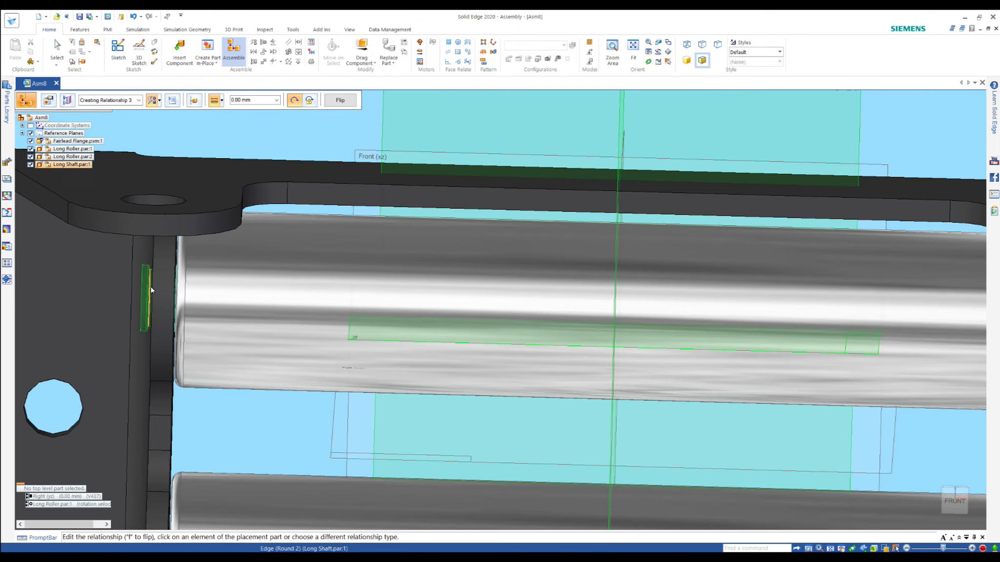
scroll(150, 290, down, 4)
scroll(170, 285, up, 1)
scroll(168, 284, down, 2)
scroll(169, 287, up, 2)
click(169, 288)
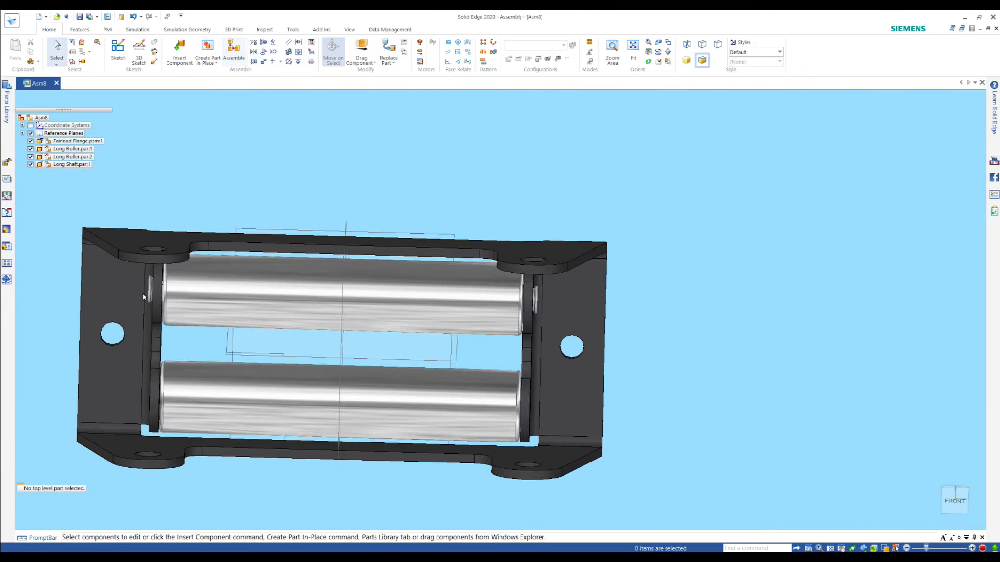
Step: Select the Long Shaft and choose Edit, bringing up the assembly save prompt
scroll(176, 286, up, 4)
scroll(180, 287, up, 1)
scroll(180, 287, down, 1)
scroll(187, 282, down, 1)
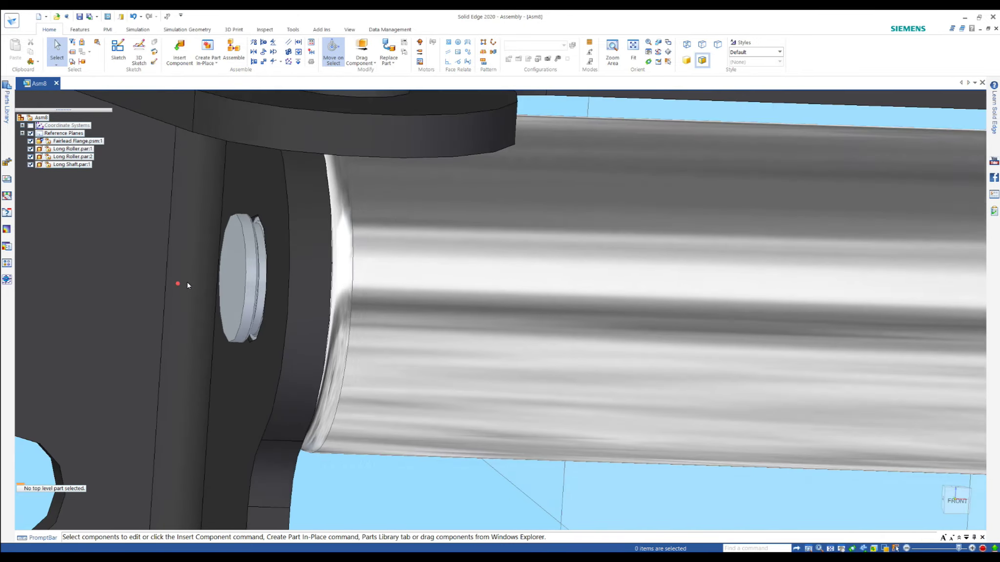
scroll(186, 282, down, 2)
scroll(179, 289, down, 2)
scroll(234, 298, down, 1)
scroll(454, 287, down, 1)
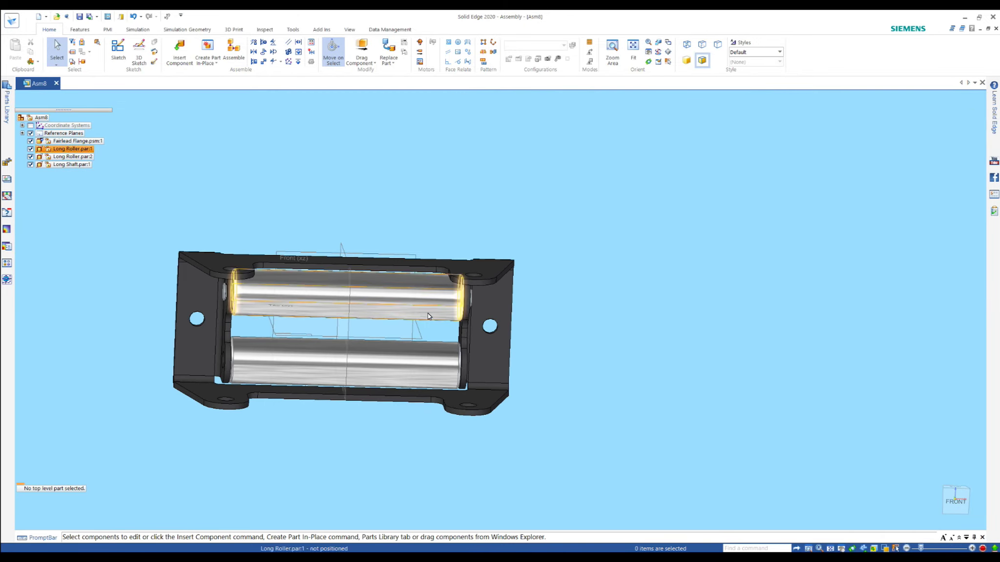
scroll(508, 286, up, 3)
click(507, 292)
click(510, 311)
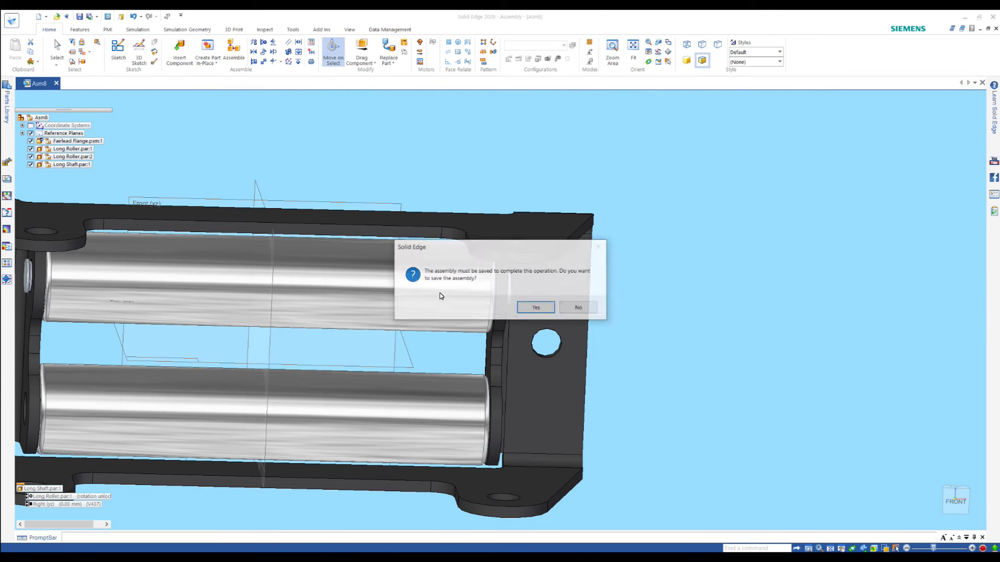
Step: Save the assembly as 'Fairlead Assy' before editing the Long Shaft
click(548, 312)
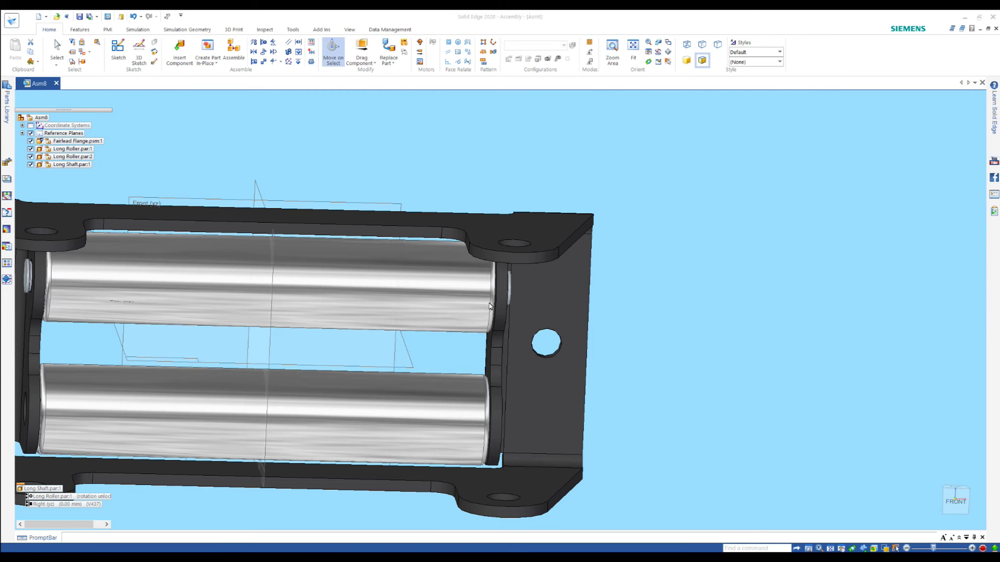
text(Fa)
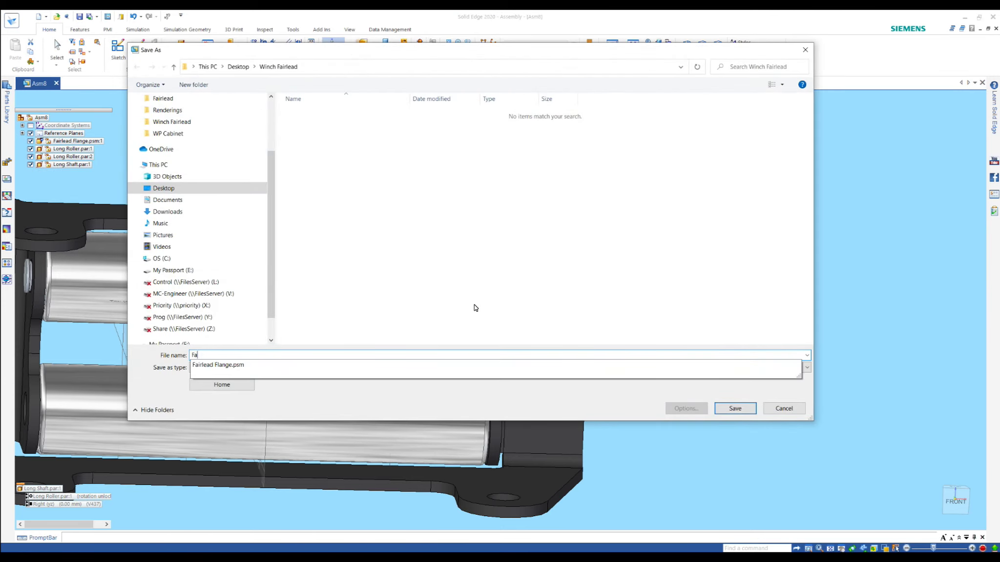
text(Assy)
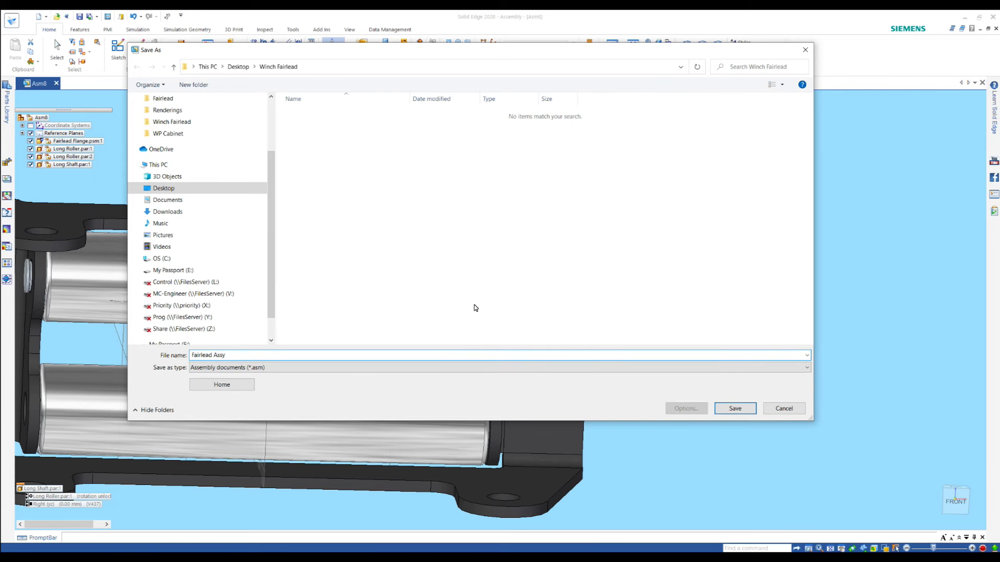
key(Return)
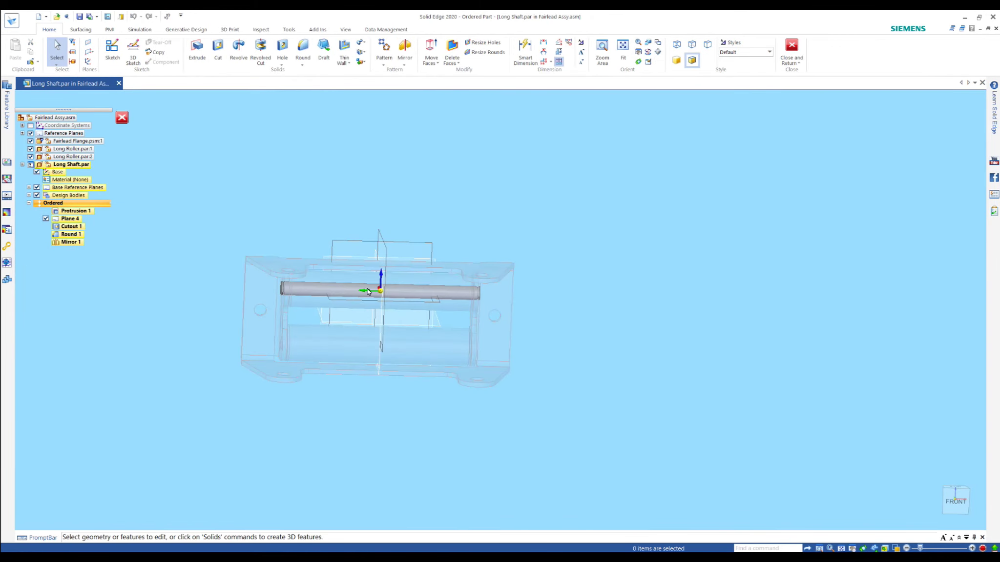
Step: Change the Long Shaft length to 200+8*2 (216 mm) in front view
click(950, 501)
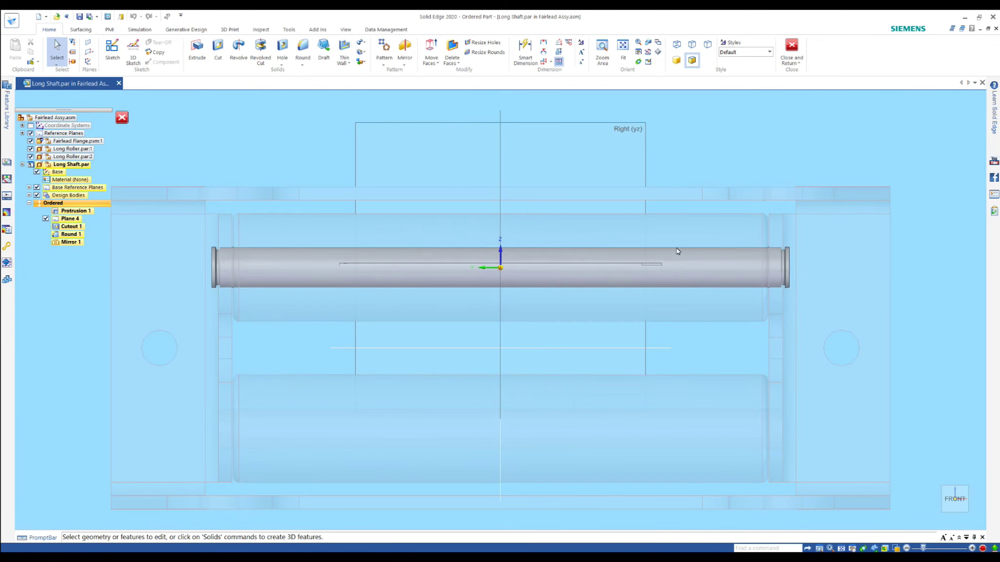
scroll(795, 245, up, 3)
scroll(791, 245, up, 3)
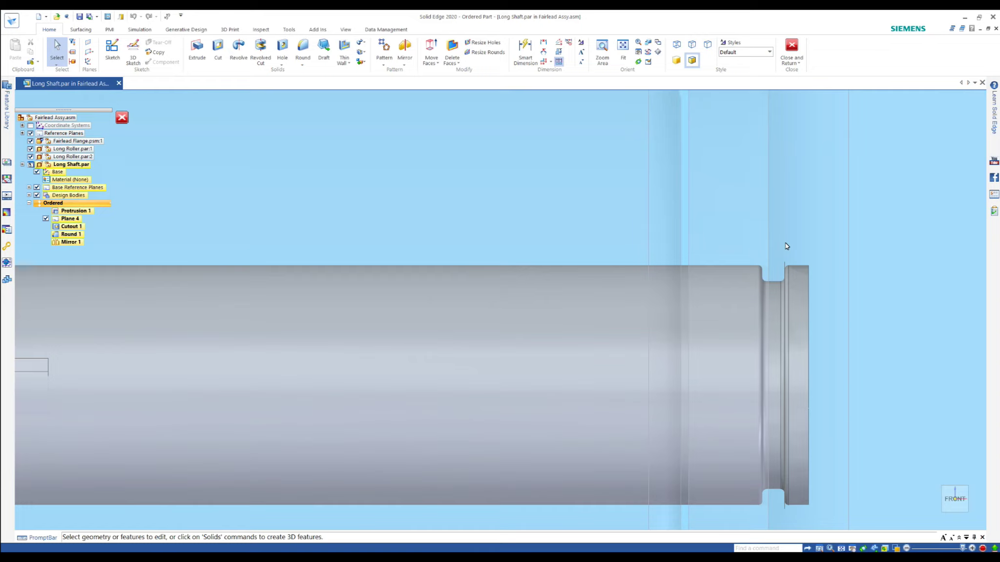
scroll(786, 246, down, 3)
scroll(786, 246, down, 2)
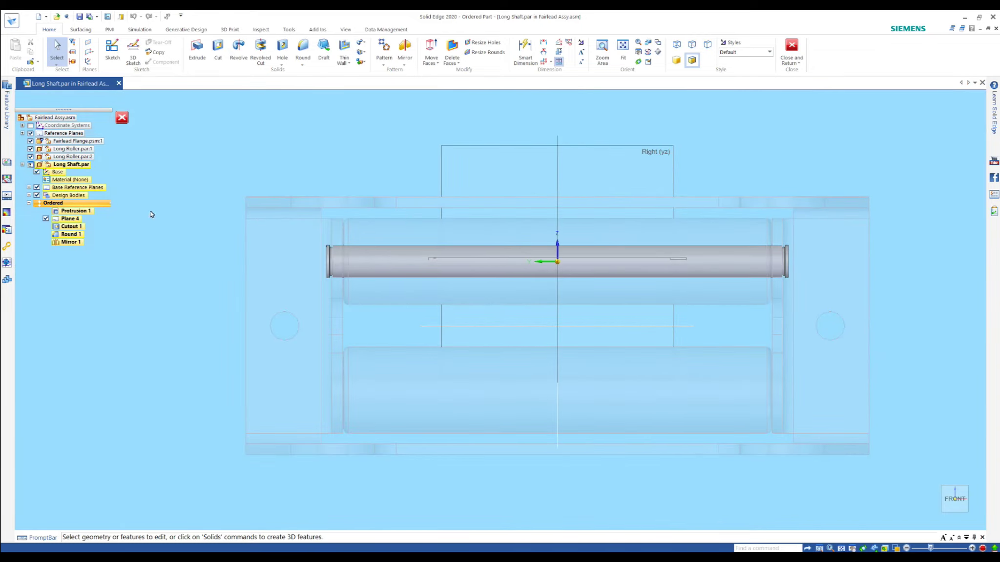
scroll(785, 242, up, 5)
scroll(785, 243, up, 1)
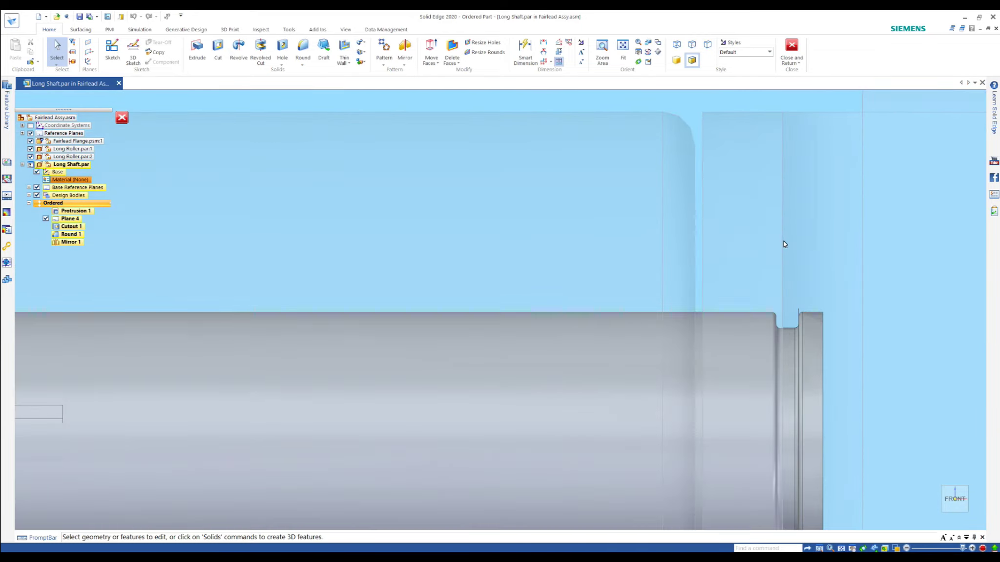
click(68, 217)
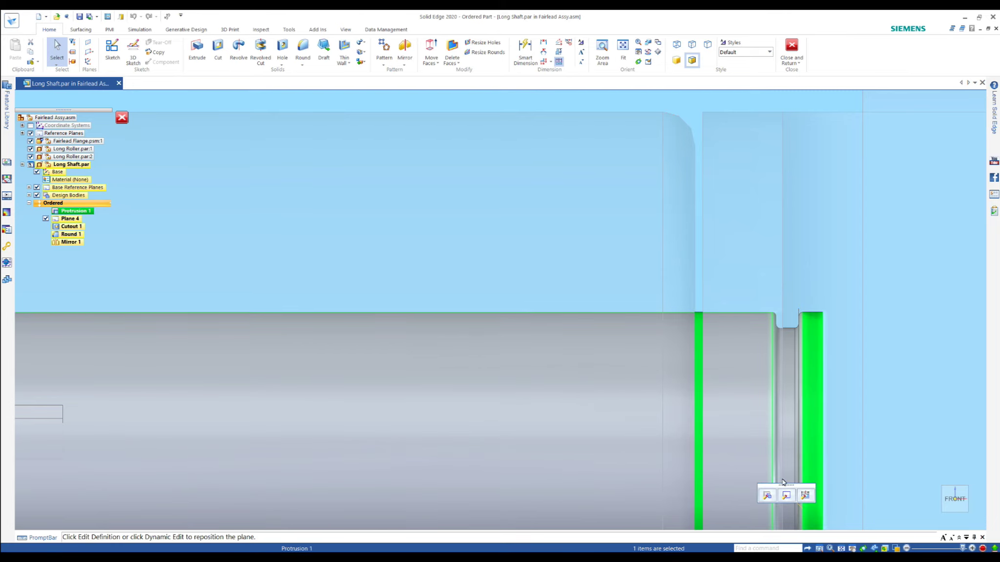
key(Escape)
scroll(472, 411, down, 5)
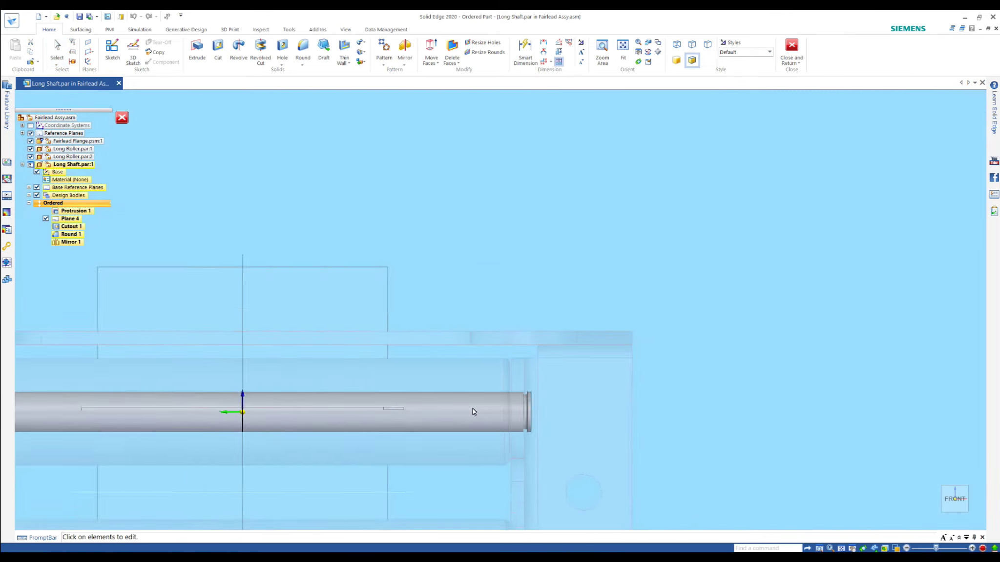
scroll(439, 412, down, 2)
scroll(358, 411, up, 1)
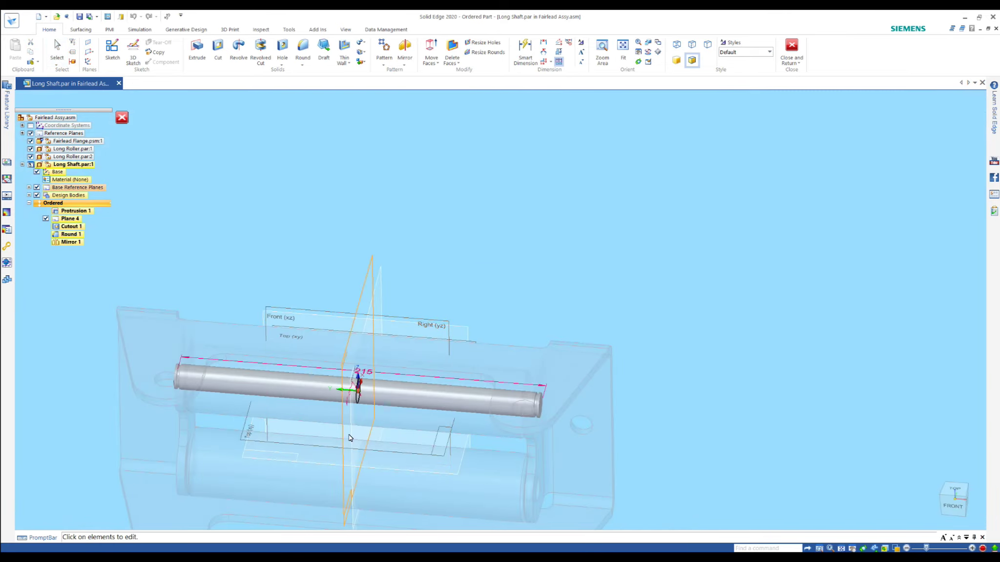
click(437, 389)
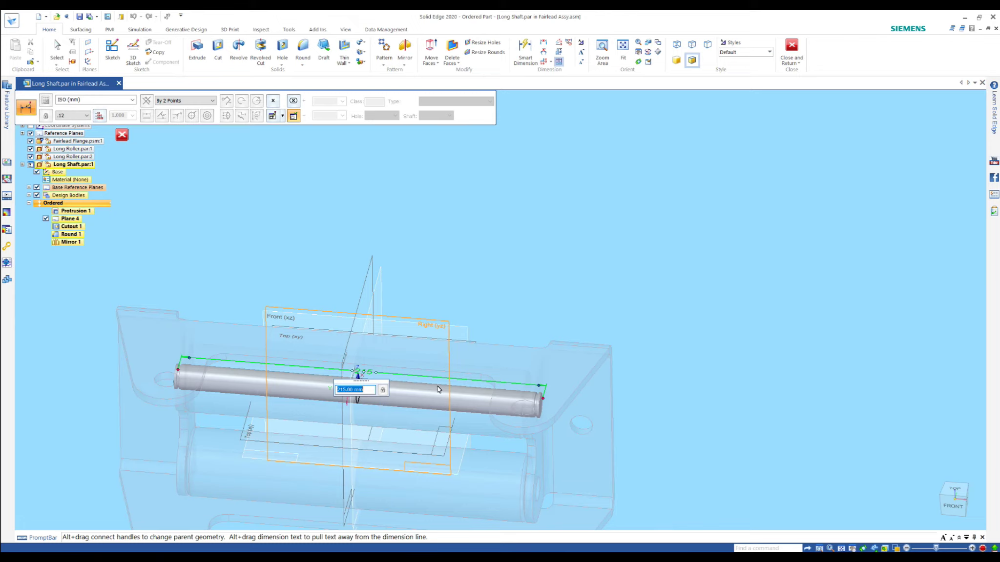
text(200)
text(+8*2)
key(Return)
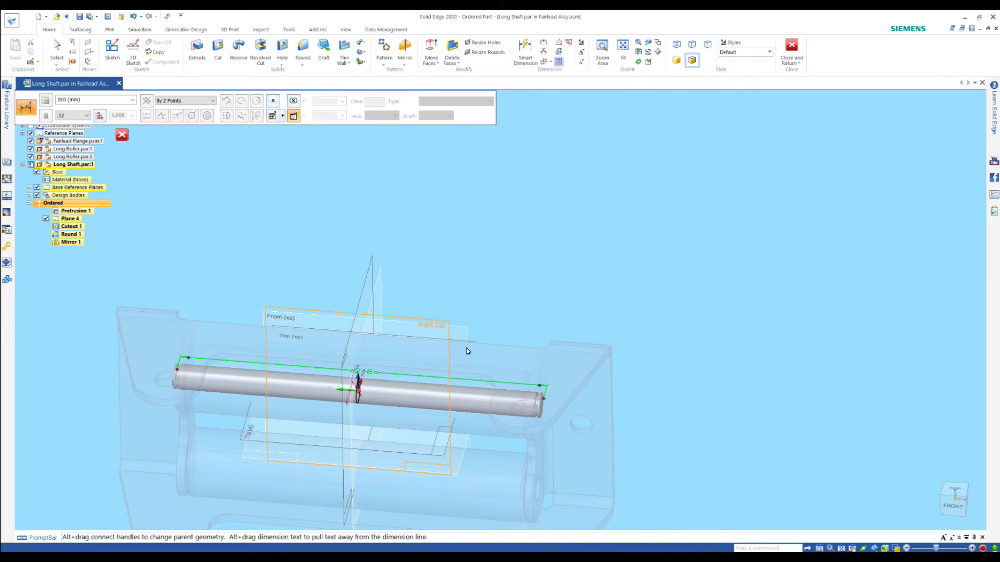
key(Escape)
Step: Inspect the lengthened shaft in front view and return to the assembly
click(532, 385)
scroll(535, 364, up, 3)
scroll(534, 364, up, 3)
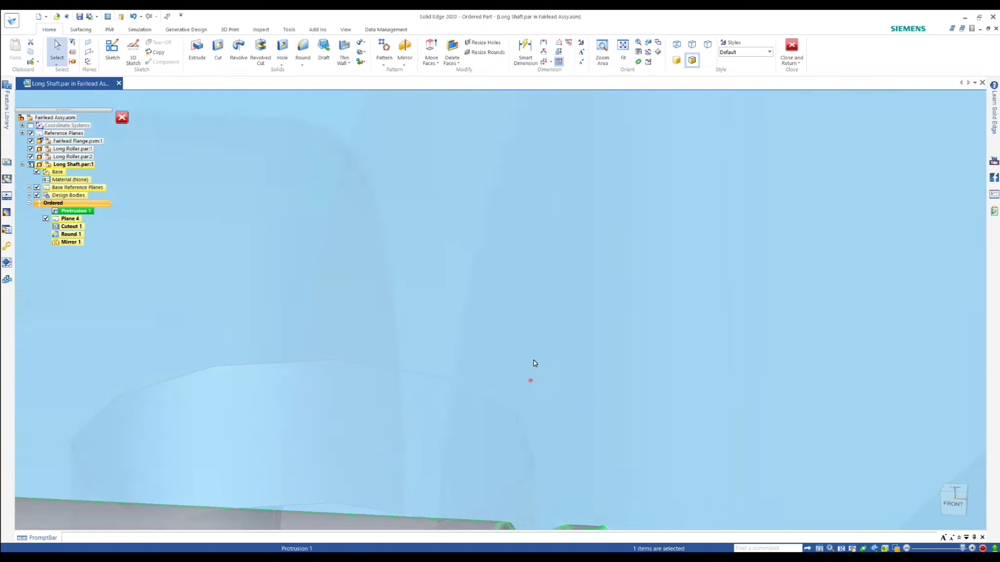
scroll(534, 364, down, 3)
scroll(535, 364, down, 2)
click(953, 502)
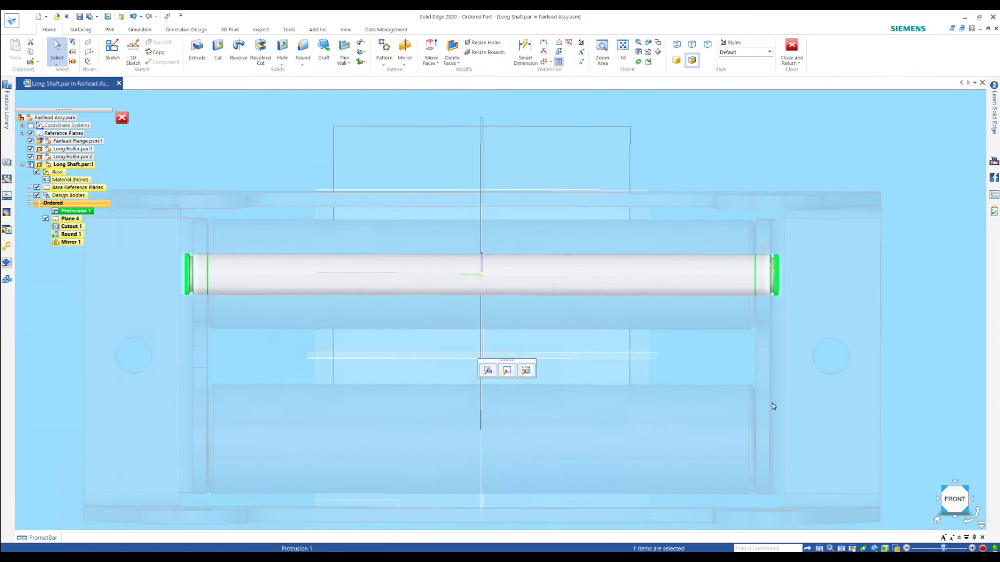
scroll(780, 245, up, 3)
scroll(779, 245, up, 1)
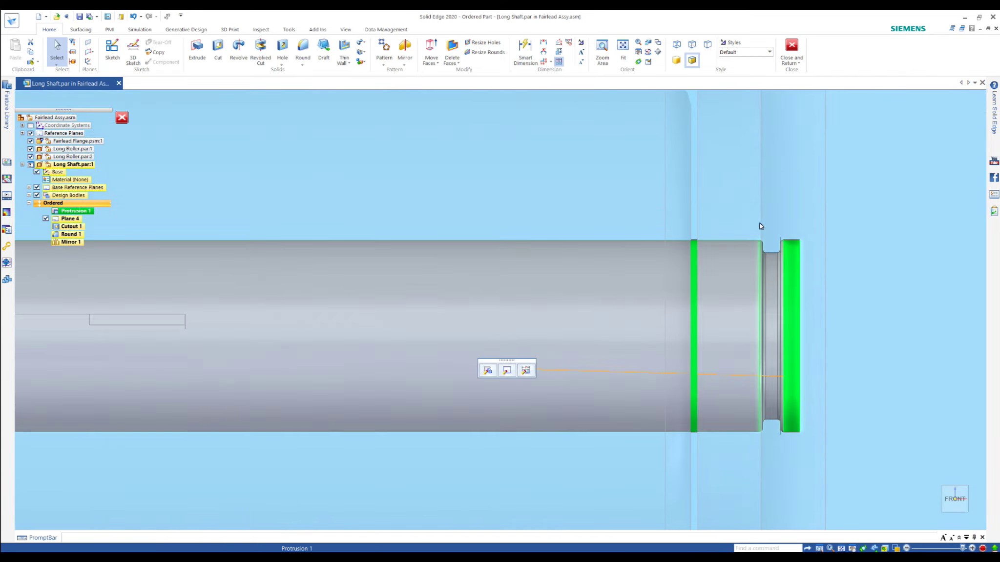
scroll(759, 226, down, 1)
scroll(759, 226, down, 4)
scroll(418, 267, up, 4)
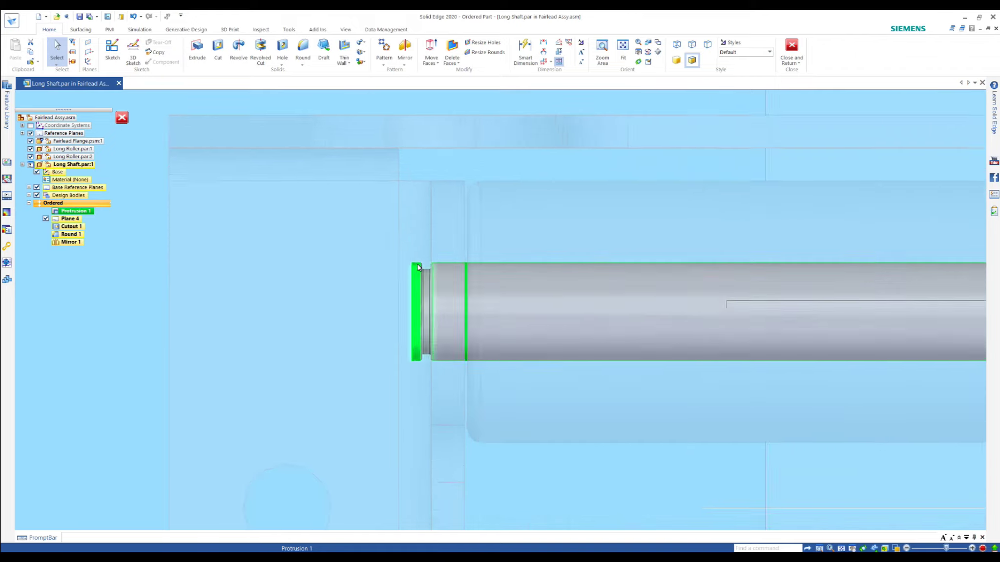
scroll(418, 267, up, 3)
scroll(452, 287, down, 8)
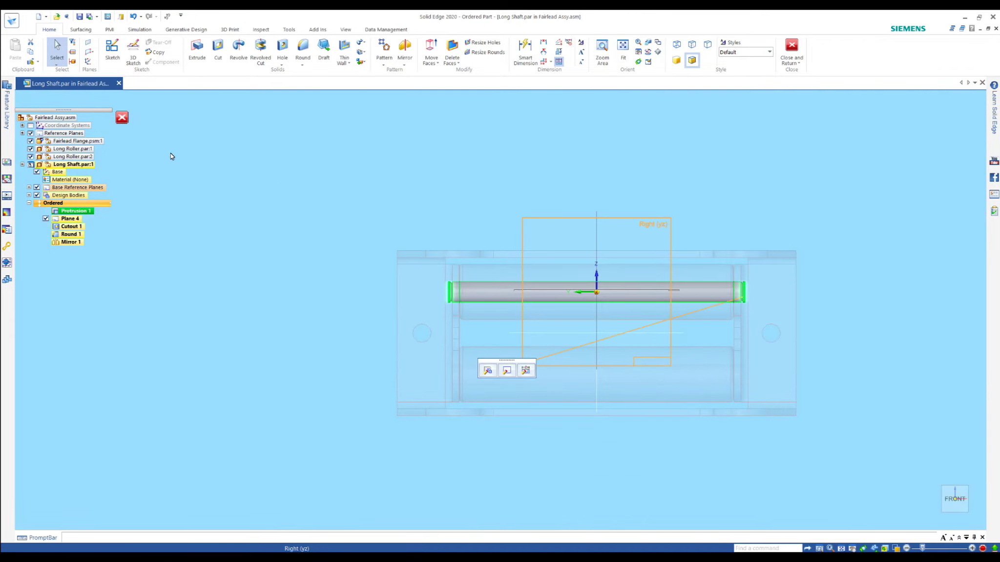
click(122, 118)
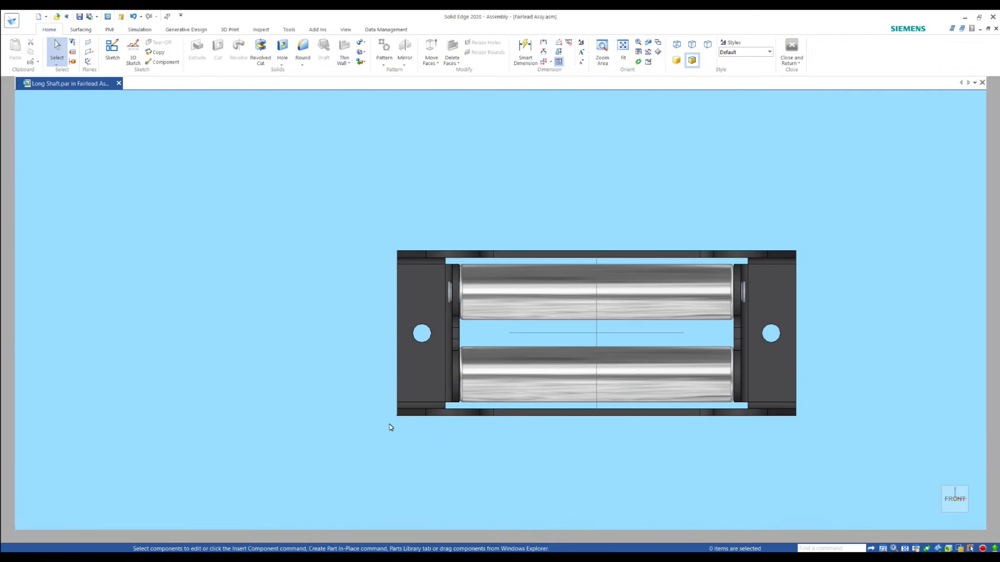
Step: Assign Steel material to the Long Shaft and return to the full assembly
scroll(390, 423, down, 4)
middle_drag(463, 395, 462, 416)
double_click(72, 164)
right_click(57, 179)
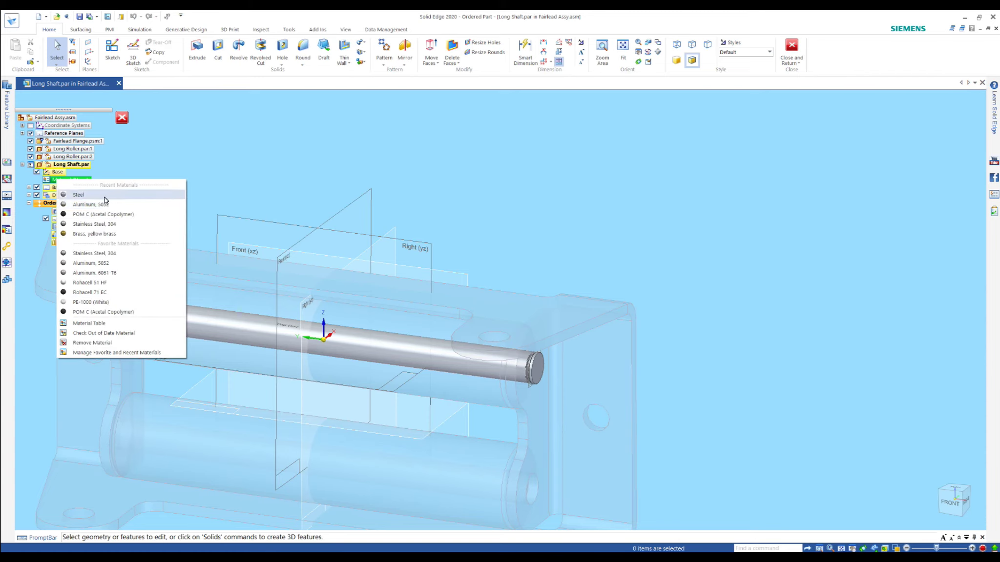
click(79, 194)
click(121, 118)
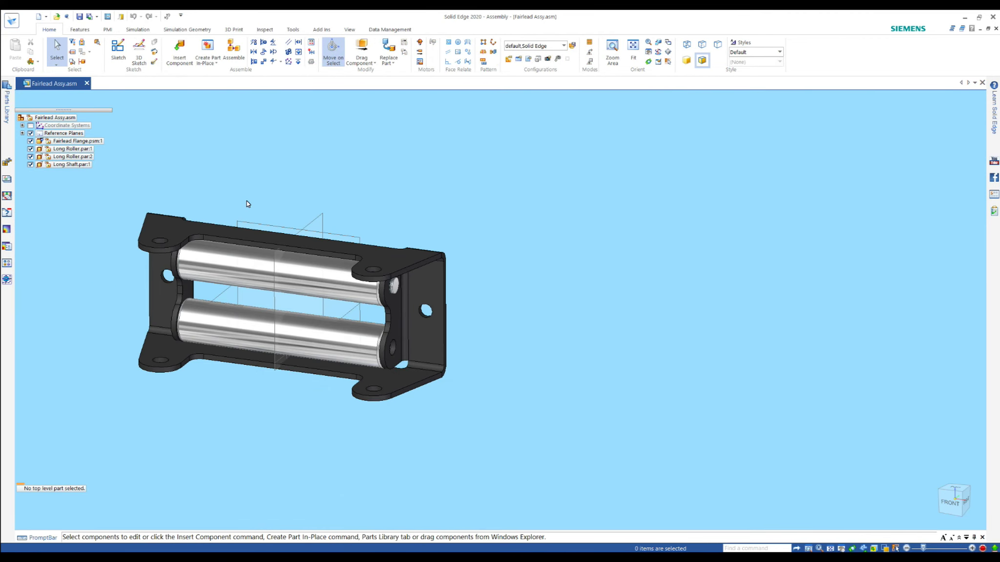
Step: Copy and paste the Long Shaft to create a second shaft
shift+middle_drag(247, 200, 402, 223)
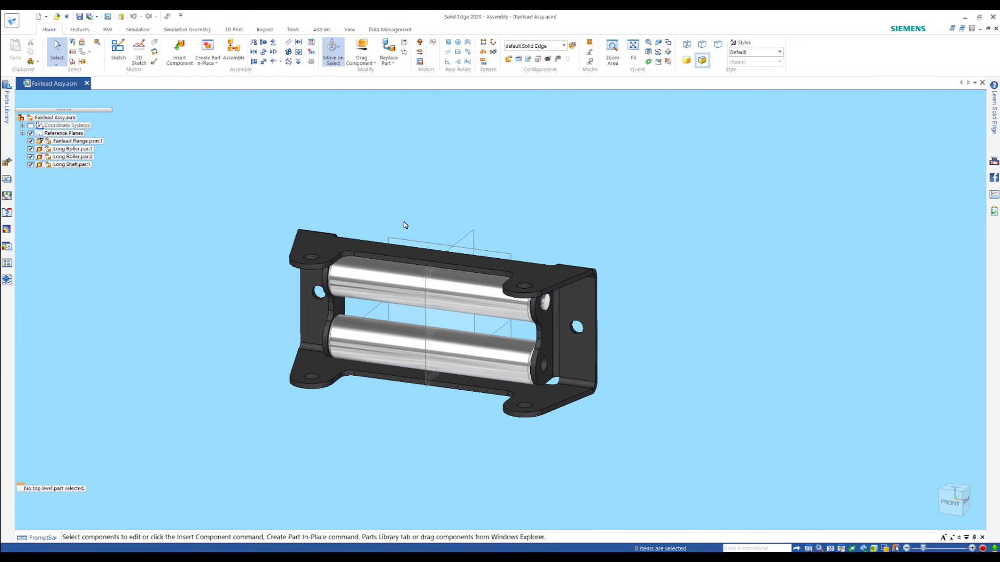
scroll(402, 224, up, 2)
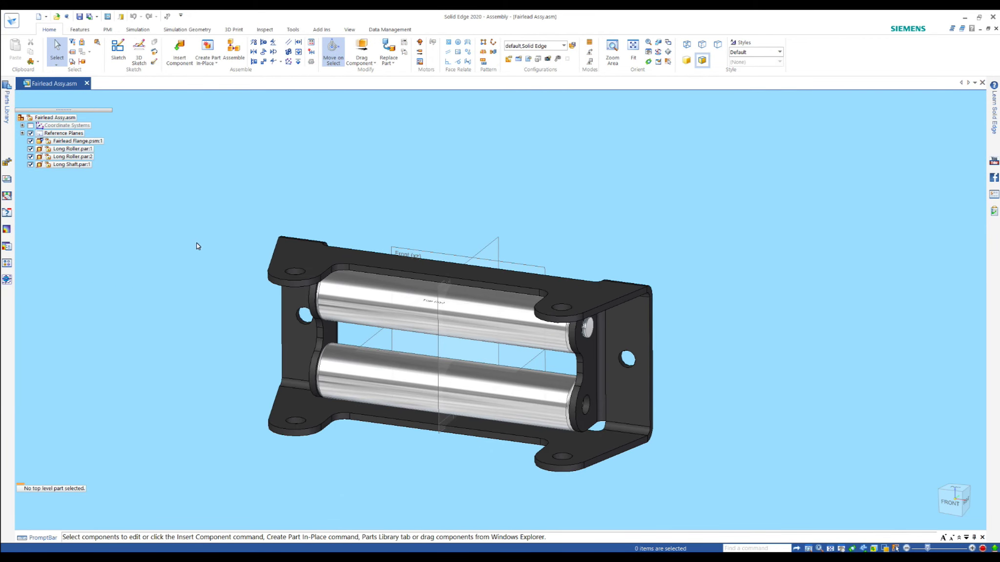
click(69, 165)
key(ctrl+c)
key(ctrl+v)
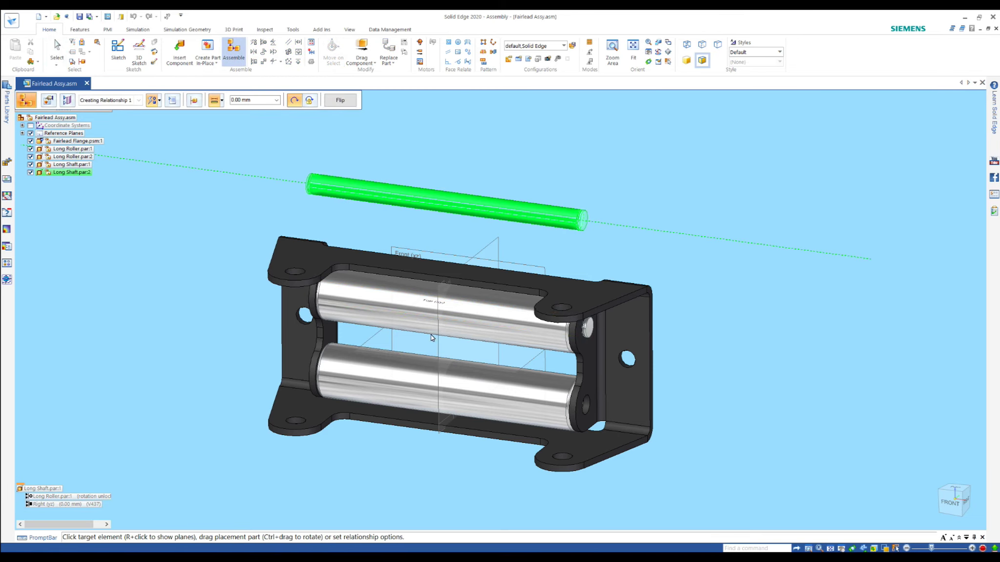
Step: Mate the copied shaft axially to the lower roller and align its Right plane with the roller's
click(431, 351)
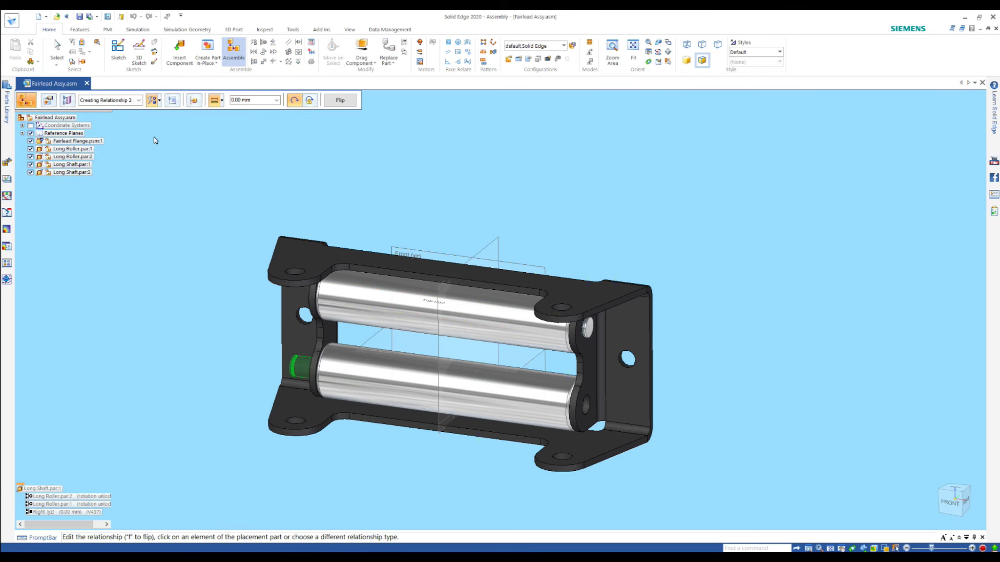
click(430, 337)
click(505, 330)
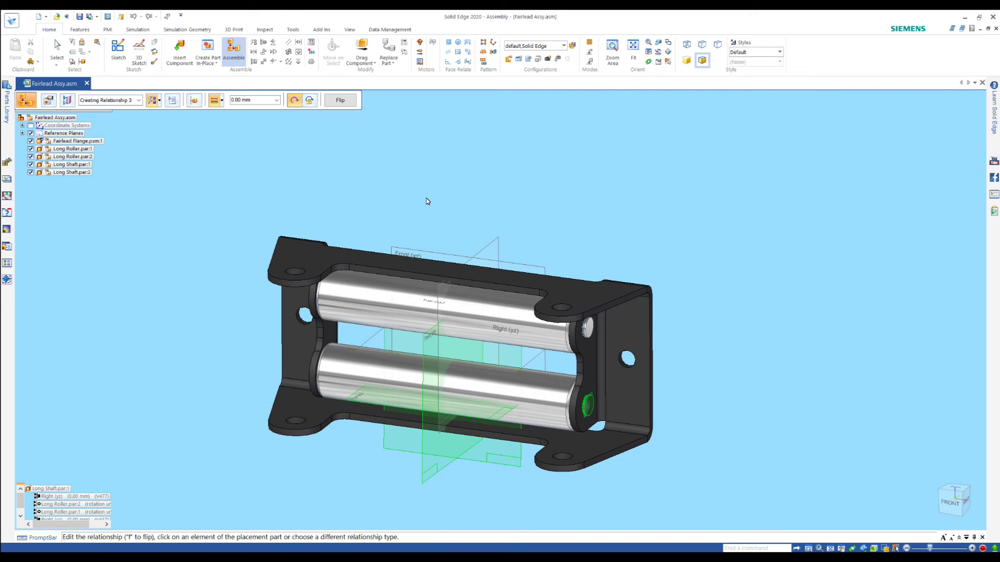
key(Escape)
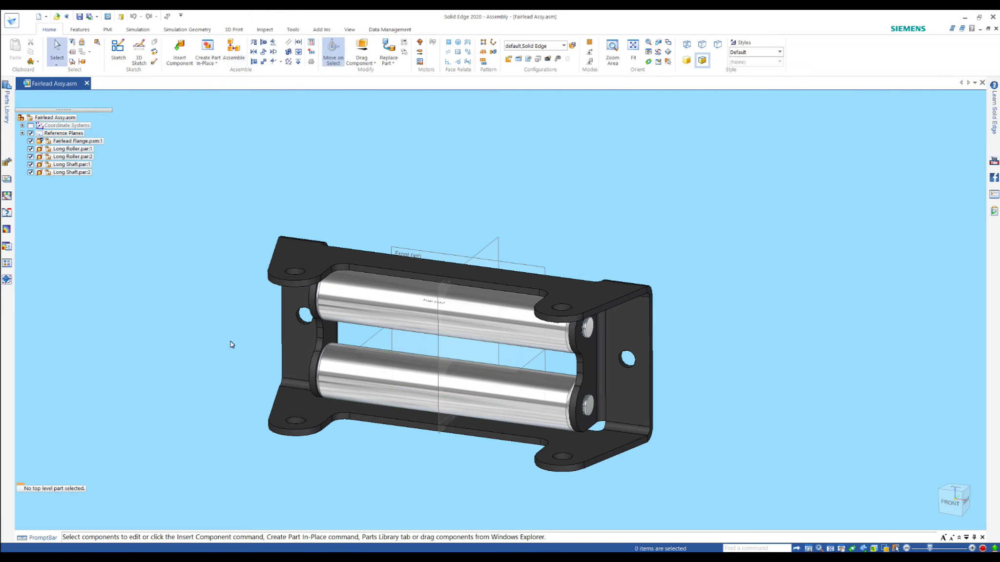
click(8, 95)
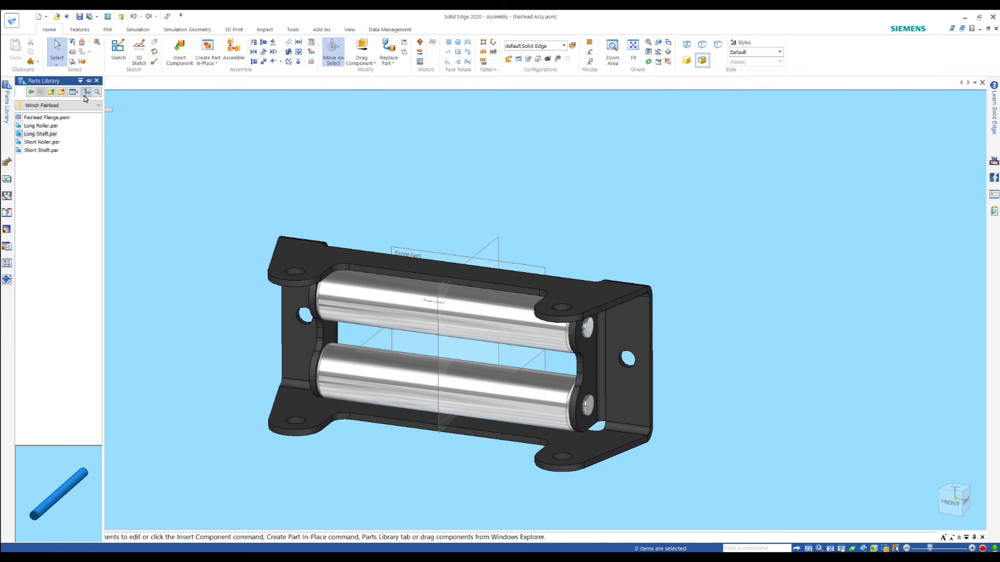
Step: Place a 13x1 DIN 471 retaining ring from Standard Parts, sorted by shaft diameter
click(86, 92)
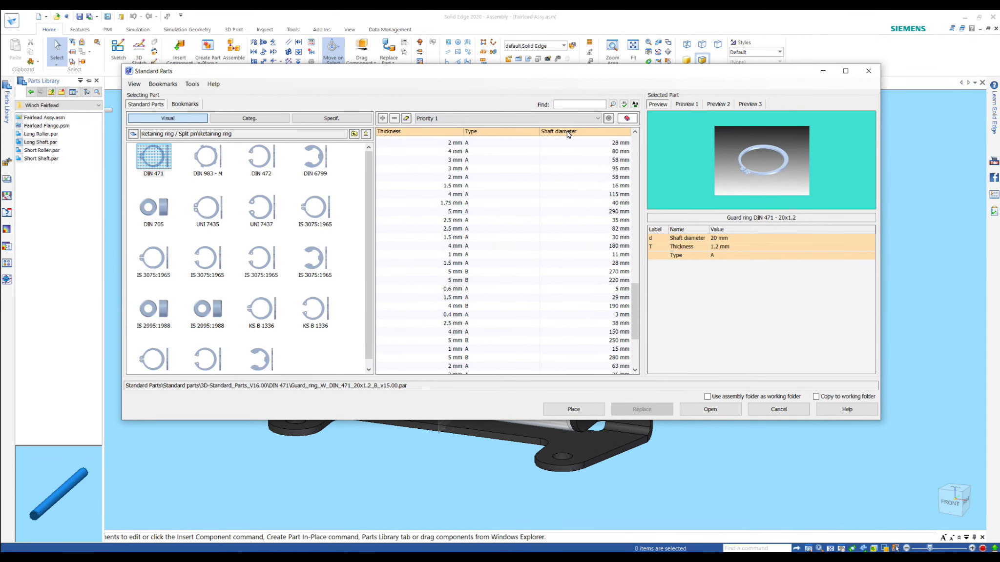
click(568, 132)
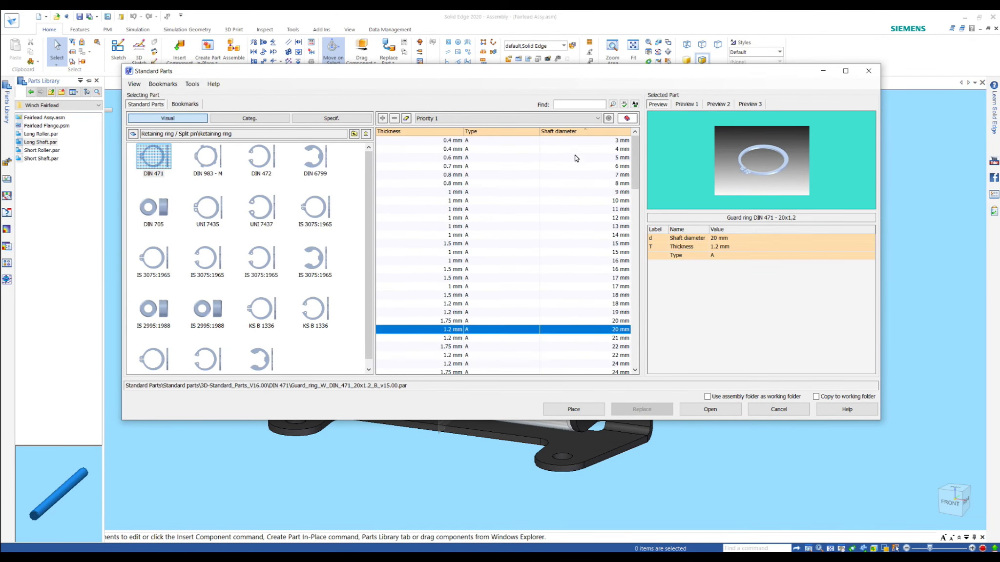
click(467, 229)
click(573, 409)
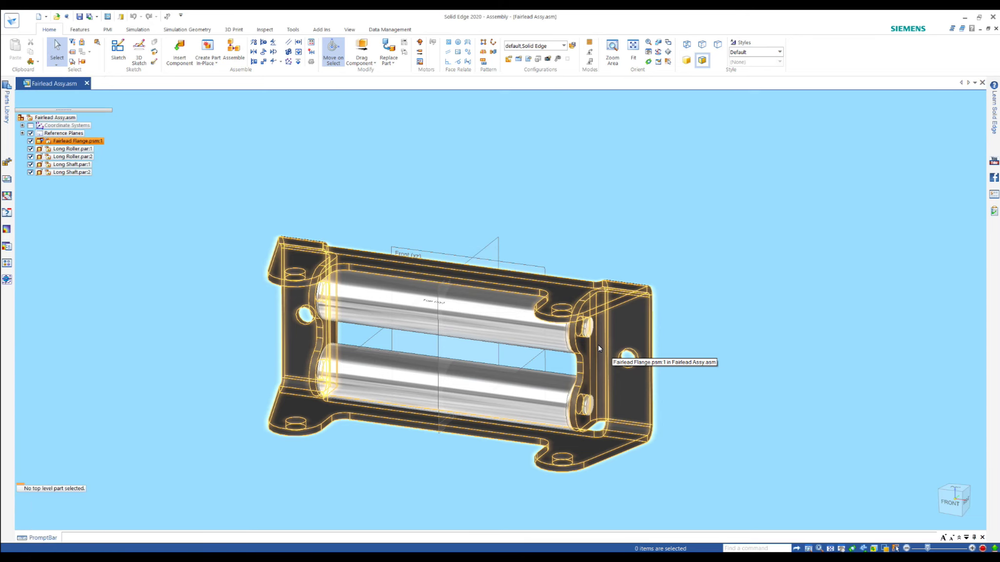
Step: Seat the DIN 471 guard ring in the groove at the long shaft's end
scroll(587, 331, up, 5)
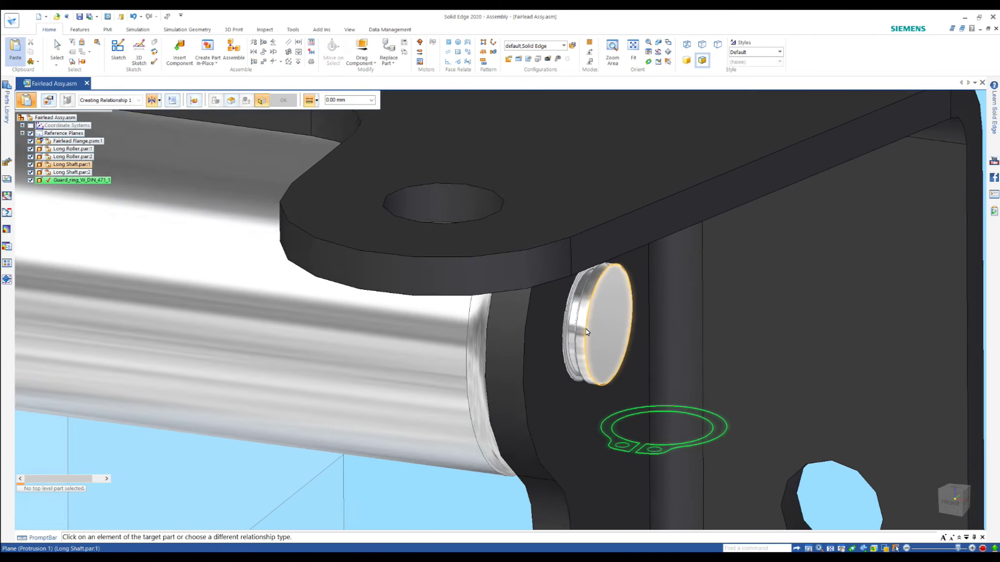
scroll(571, 327, up, 2)
click(562, 321)
Step: Orbit, zoom out and pan to inspect the ring and recentre the fairlead
middle_drag(453, 362, 484, 336)
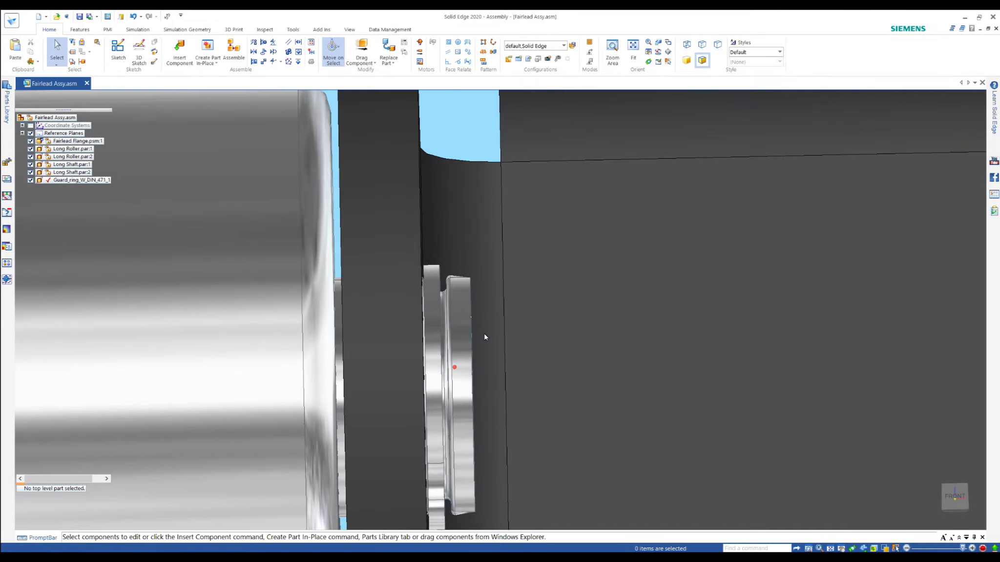
scroll(485, 337, down, 2)
scroll(478, 351, down, 2)
scroll(471, 366, down, 2)
scroll(466, 379, down, 1)
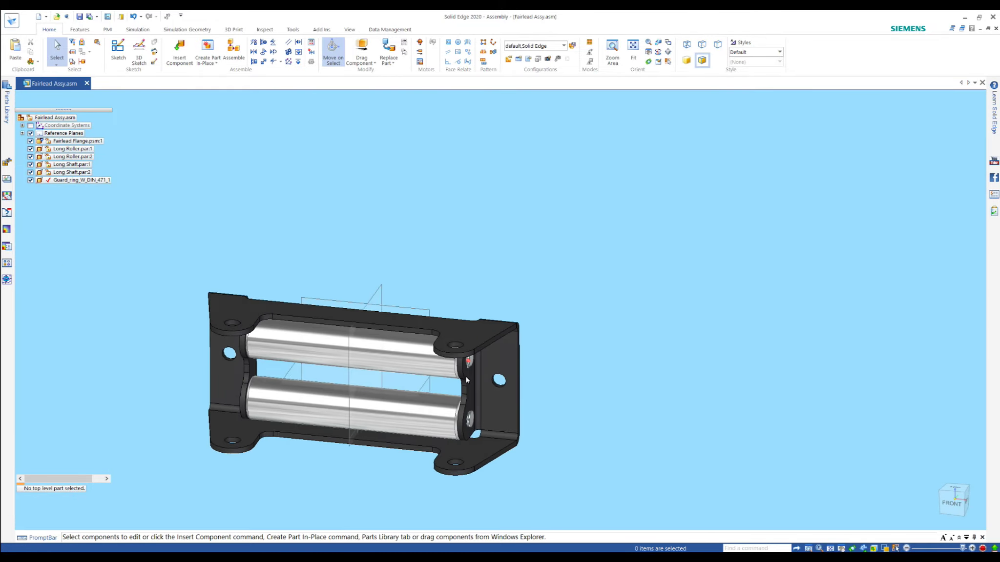
shift+middle_drag(467, 380, 486, 311)
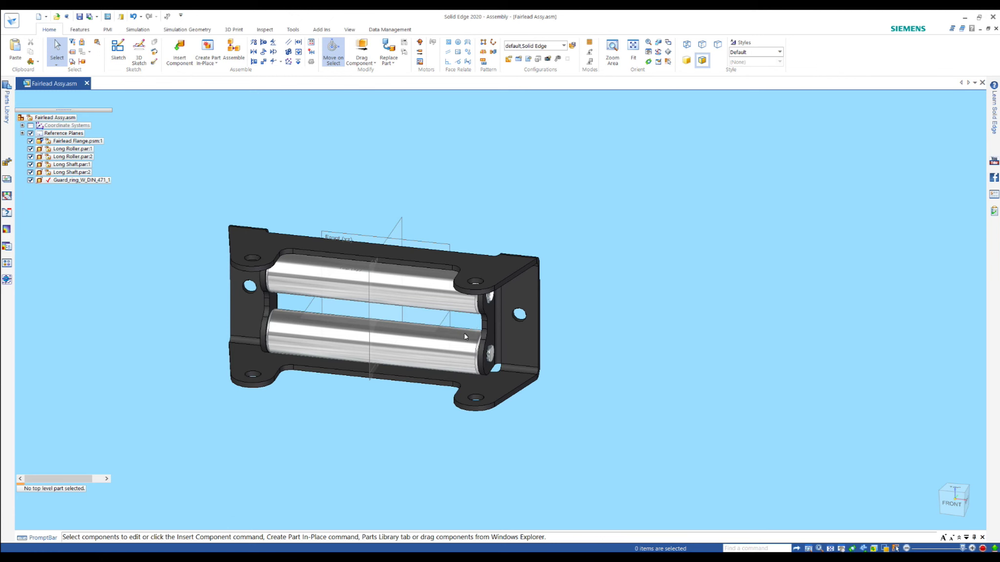
scroll(416, 374, up, 3)
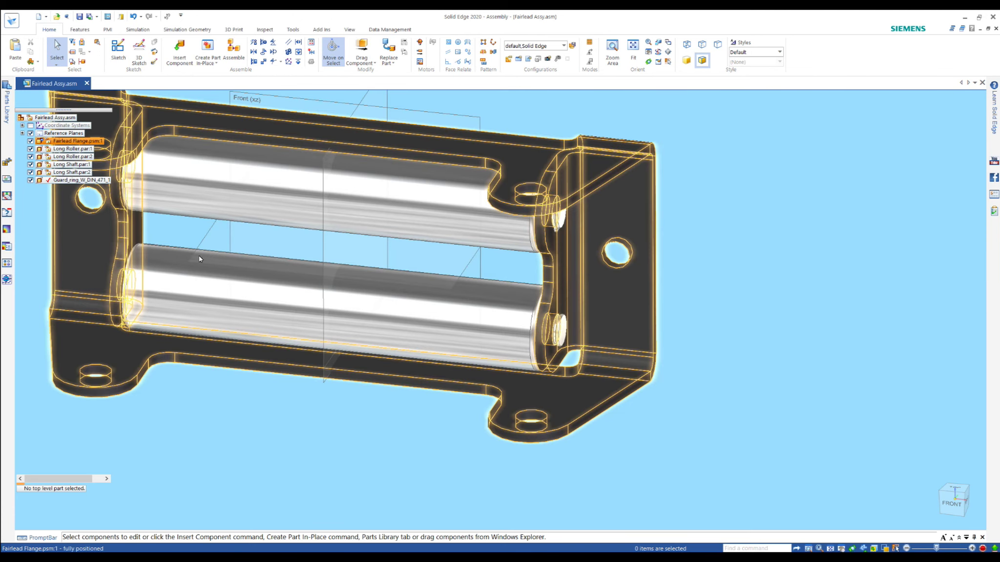
scroll(252, 350, down, 3)
shift+middle_drag(342, 337, 519, 316)
Step: Place a short roller beside the flange, aligning its Top plane with the flange's Top plane
drag(64, 195, 342, 336)
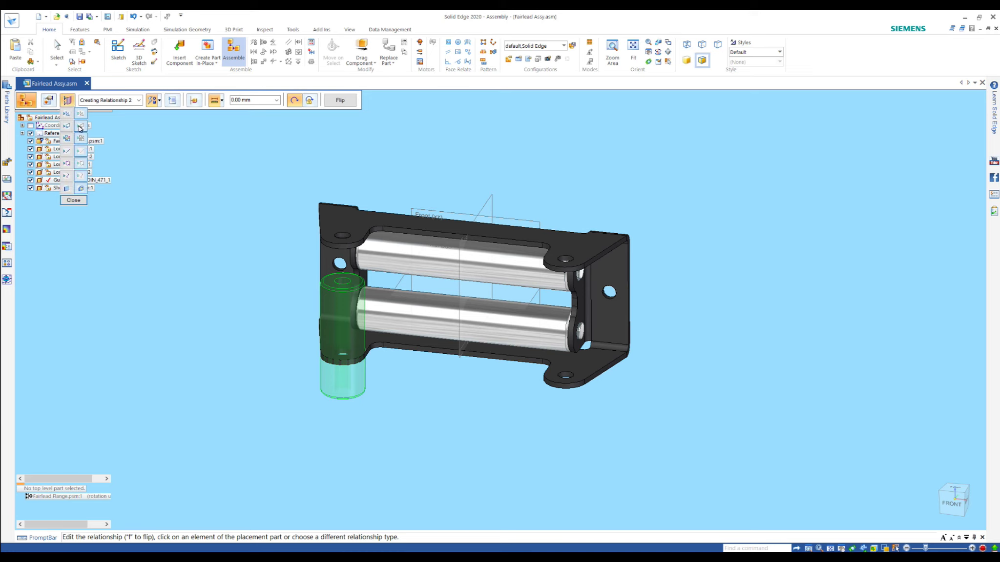
click(272, 351)
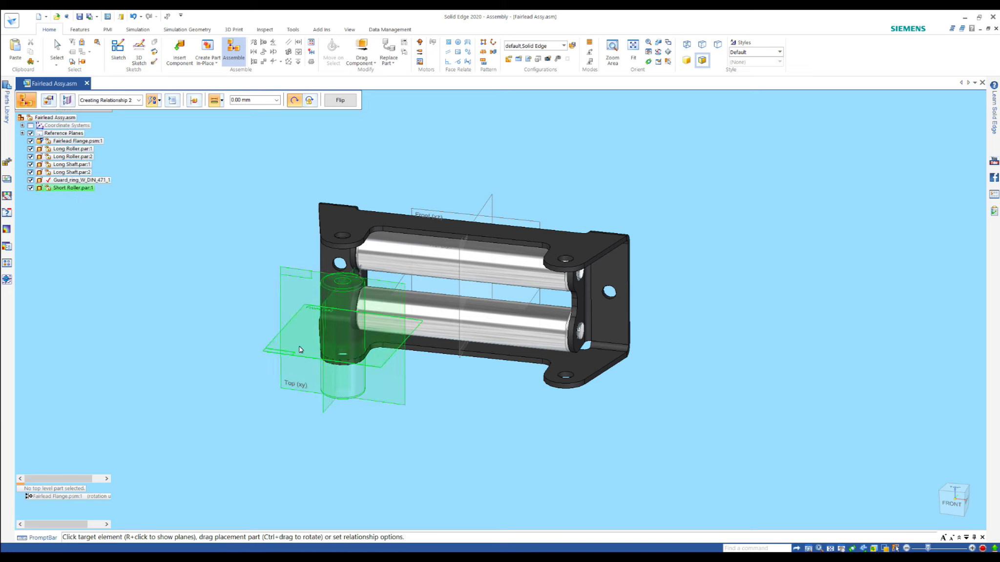
click(418, 295)
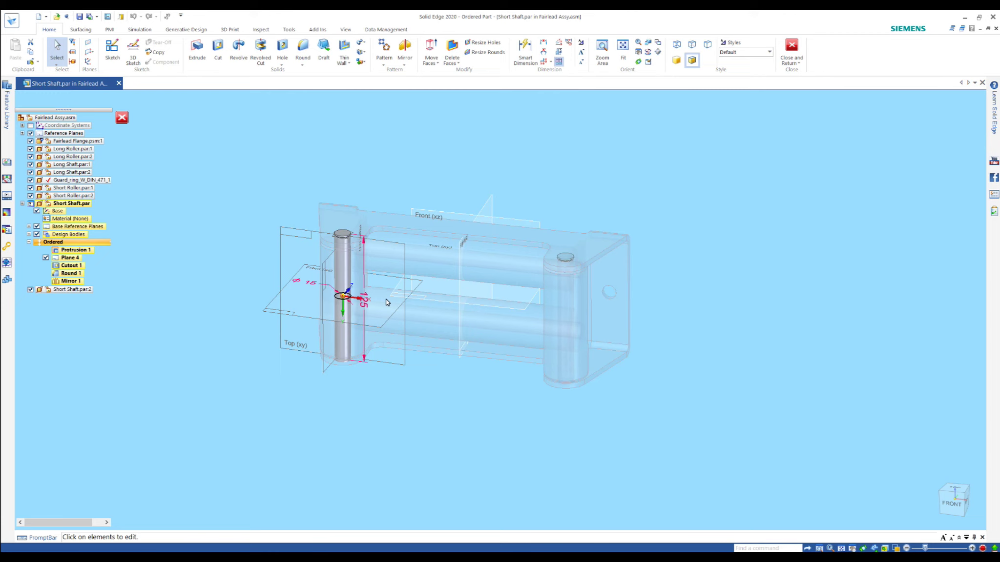
Step: Change the short shaft's length dimension from 125 mm to 110 mm
click(367, 304)
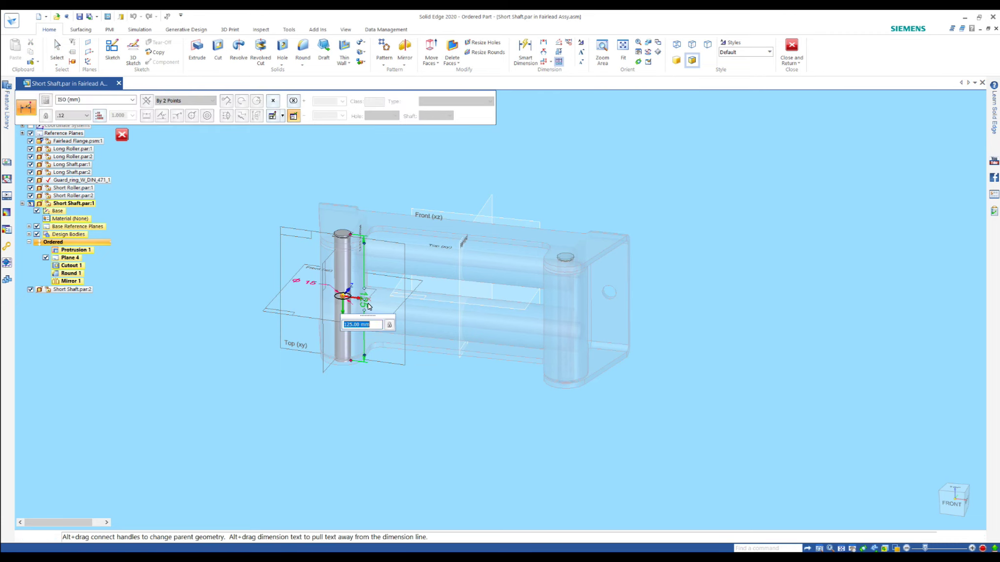
text(110+)
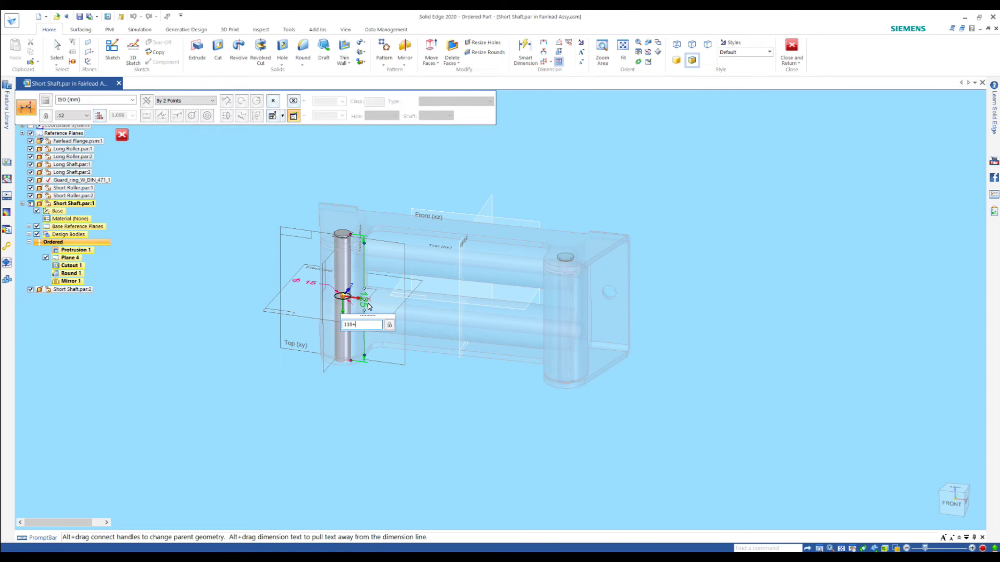
key(Return)
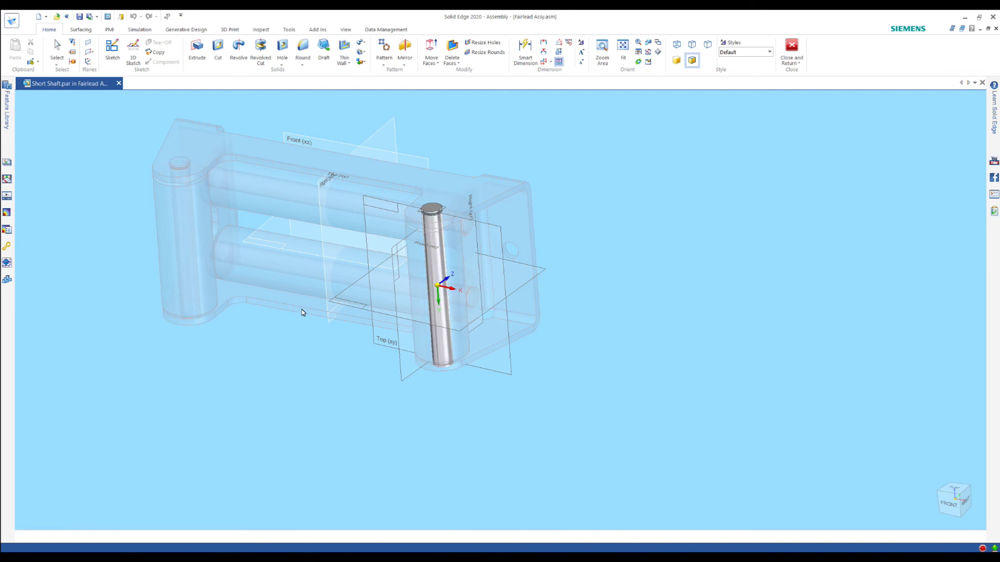